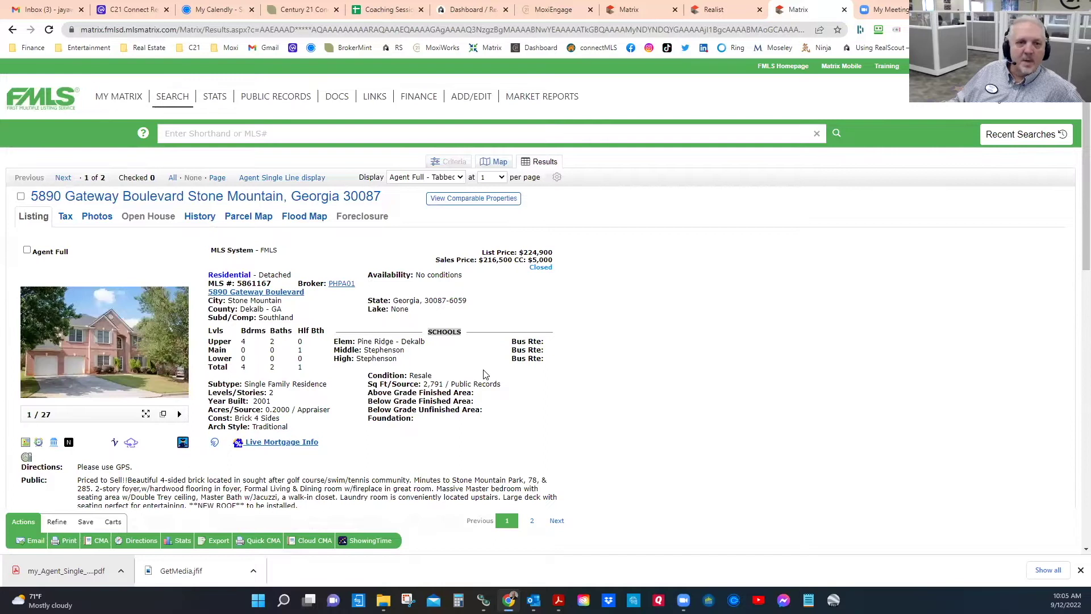
Step: Point out the listing's 2,791 sq ft, 2001 year built and 0.2000 acreage
scroll(464, 358, "down", 2)
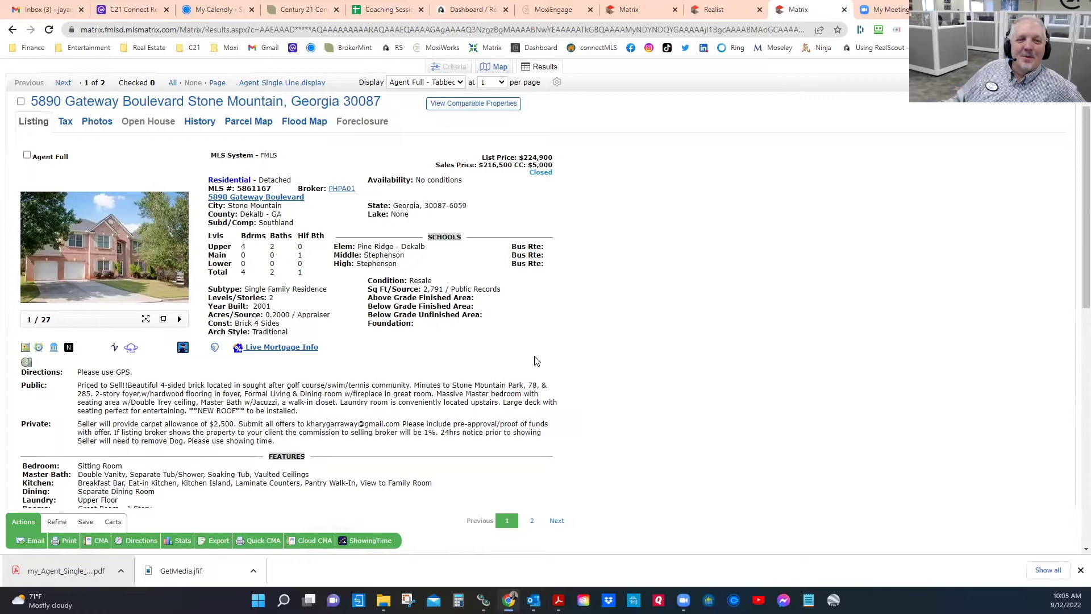
scroll(516, 350, "down", 2)
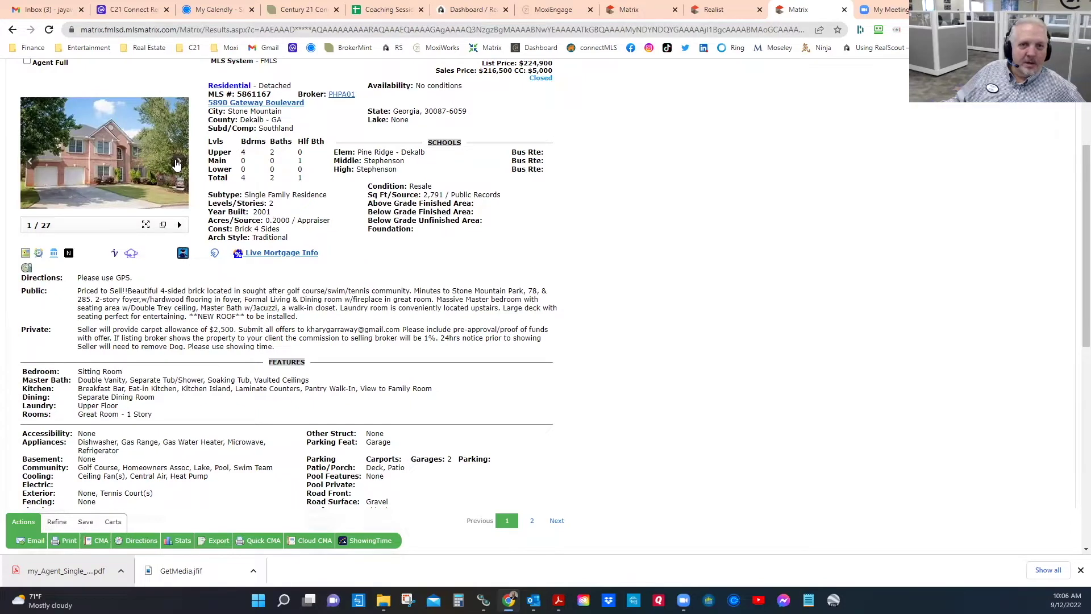
double_click(434, 194)
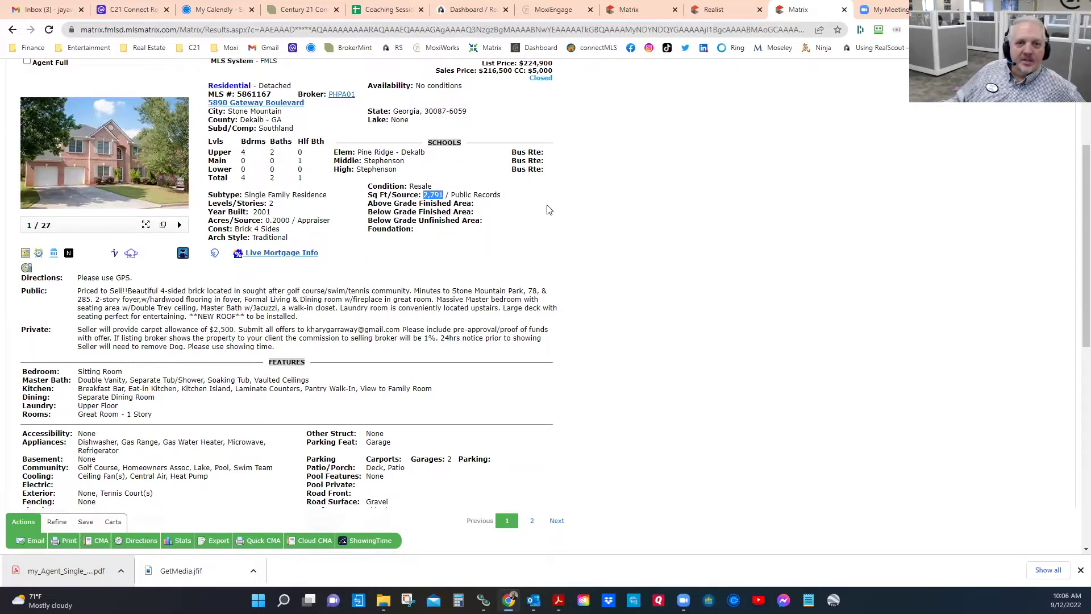
double_click(262, 211)
double_click(278, 220)
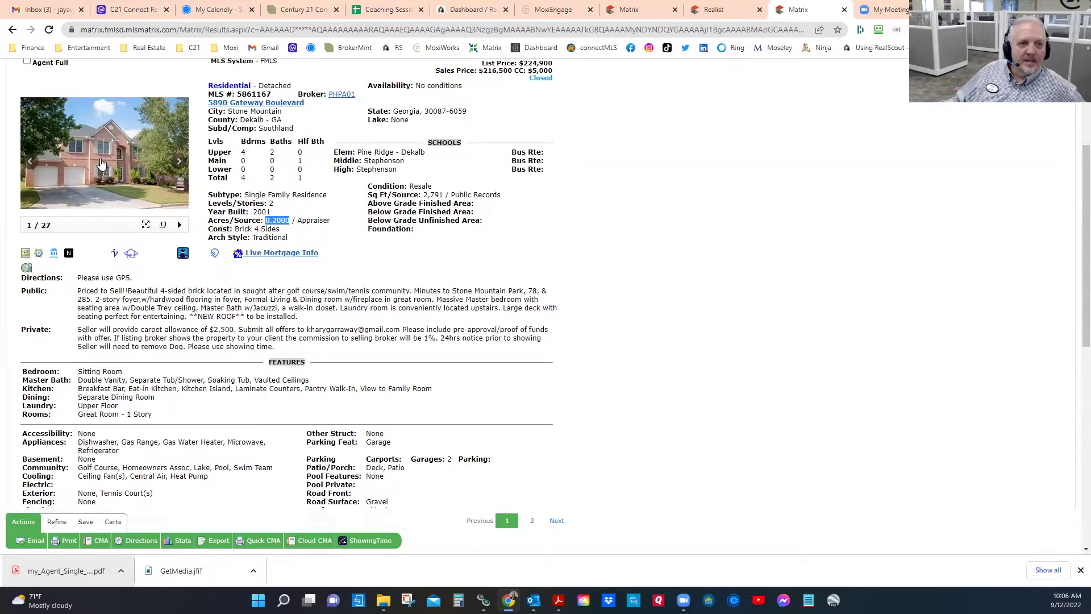
Step: Enlarge the listing photos and page through the exterior, sitting room, dining, foyer and kitchen shots
left_click(101, 165)
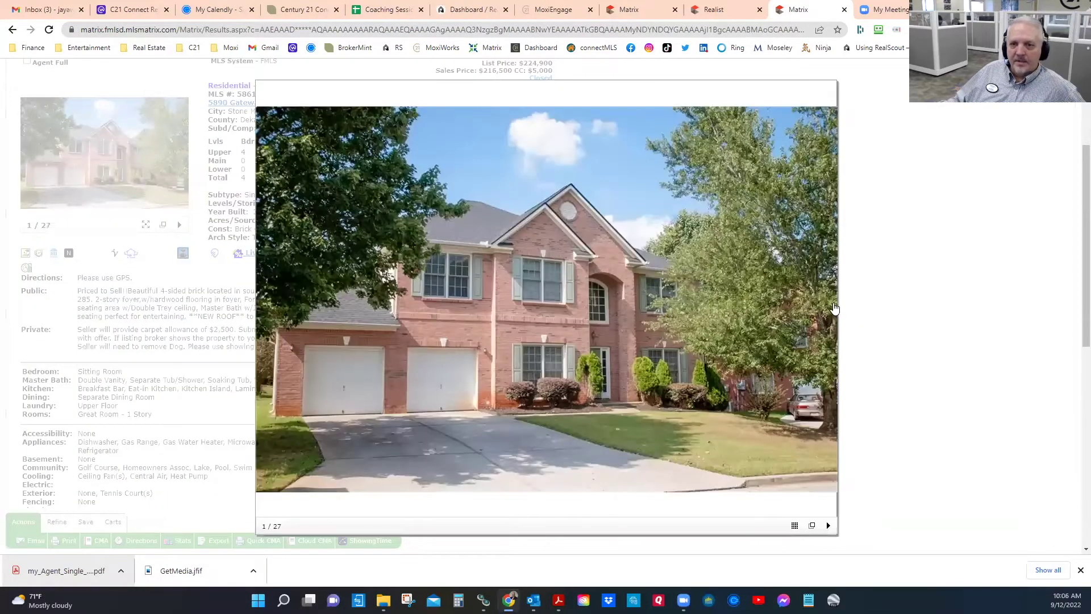
left_click(827, 310)
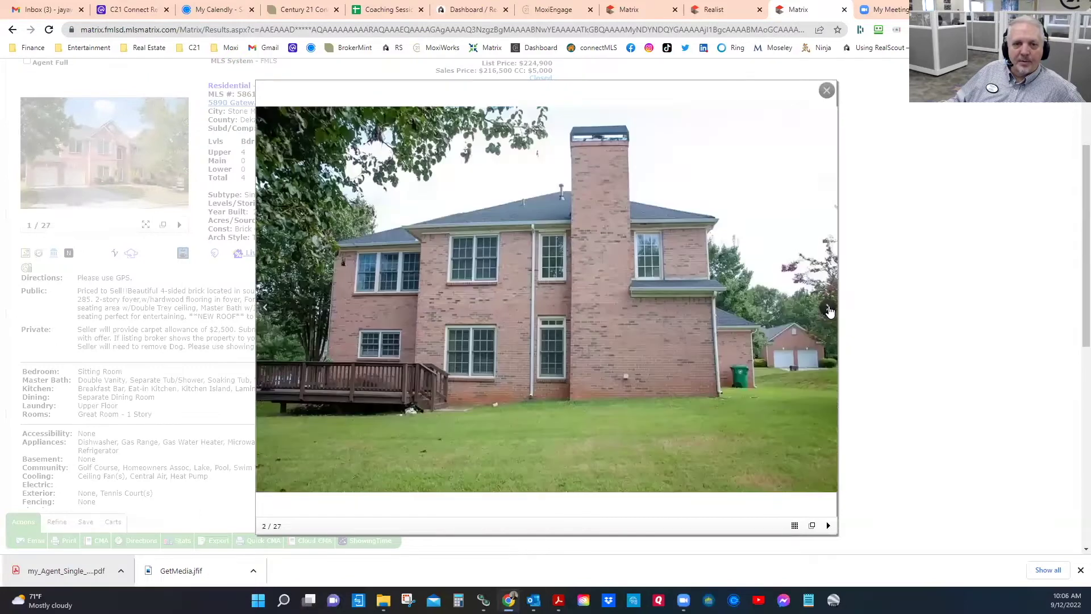
left_click(828, 309)
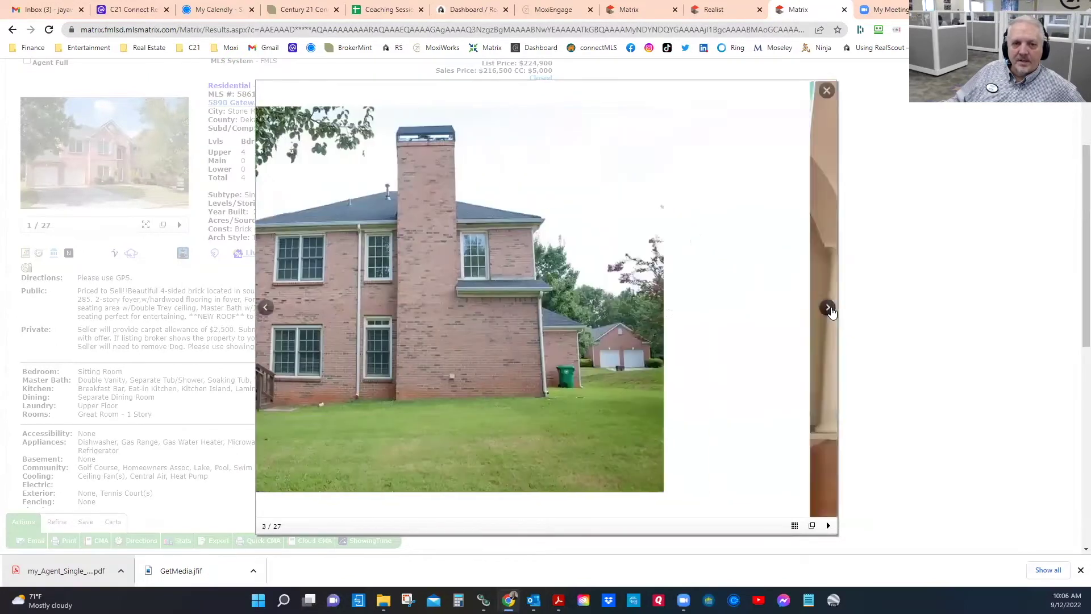
left_click(828, 309)
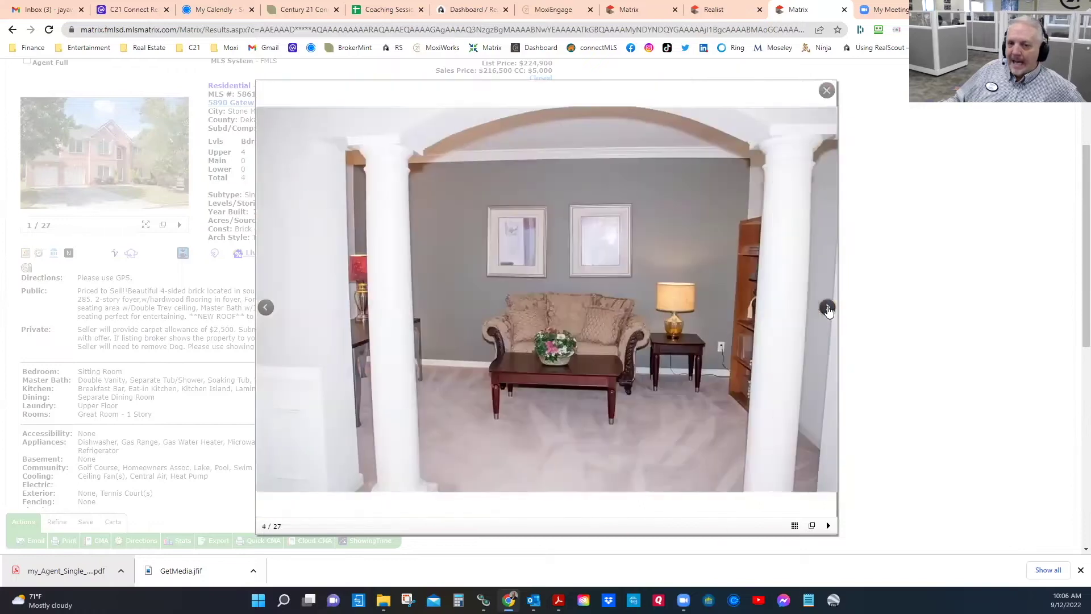
left_click(828, 309)
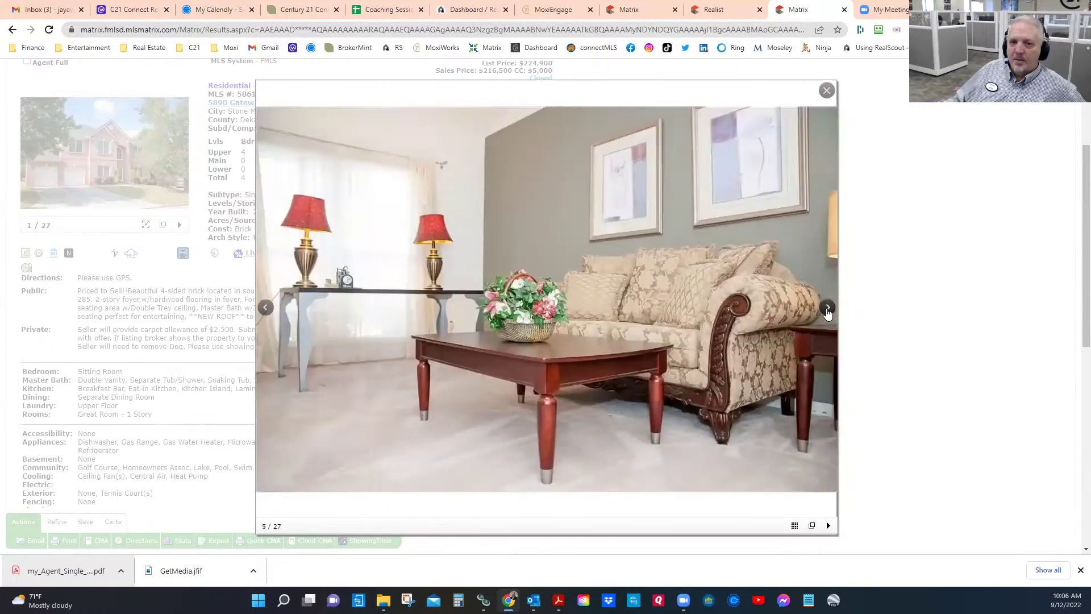
left_click(828, 309)
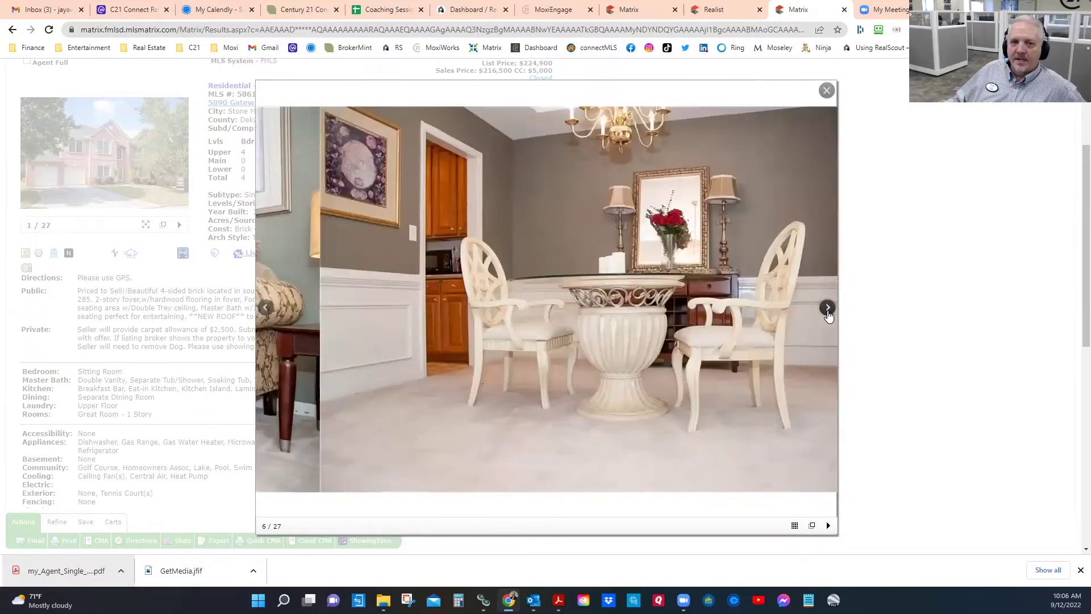
left_click(828, 310)
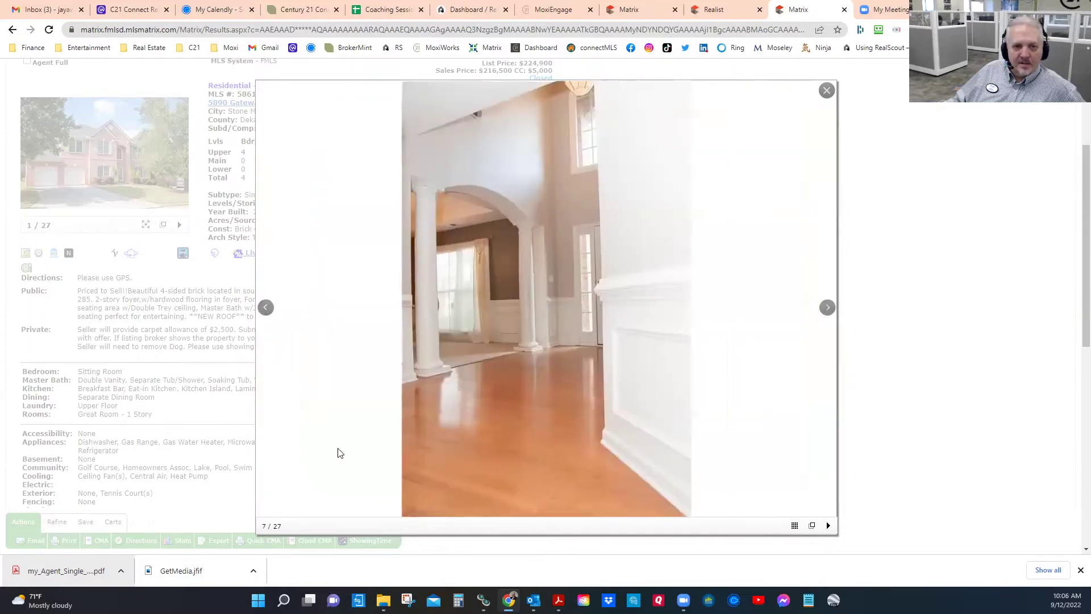
left_click(825, 308)
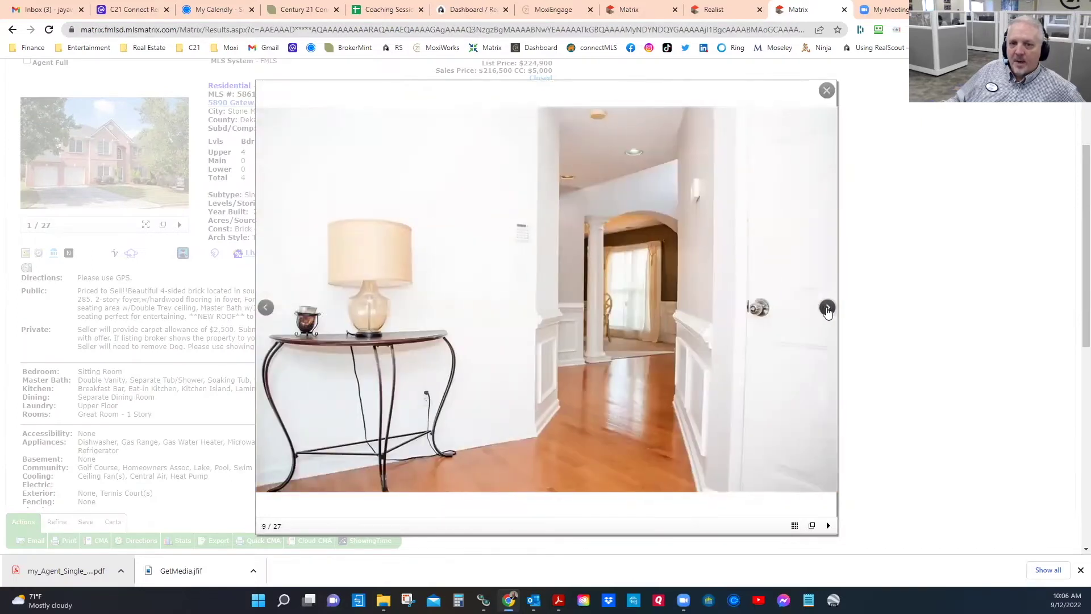
left_click(828, 308)
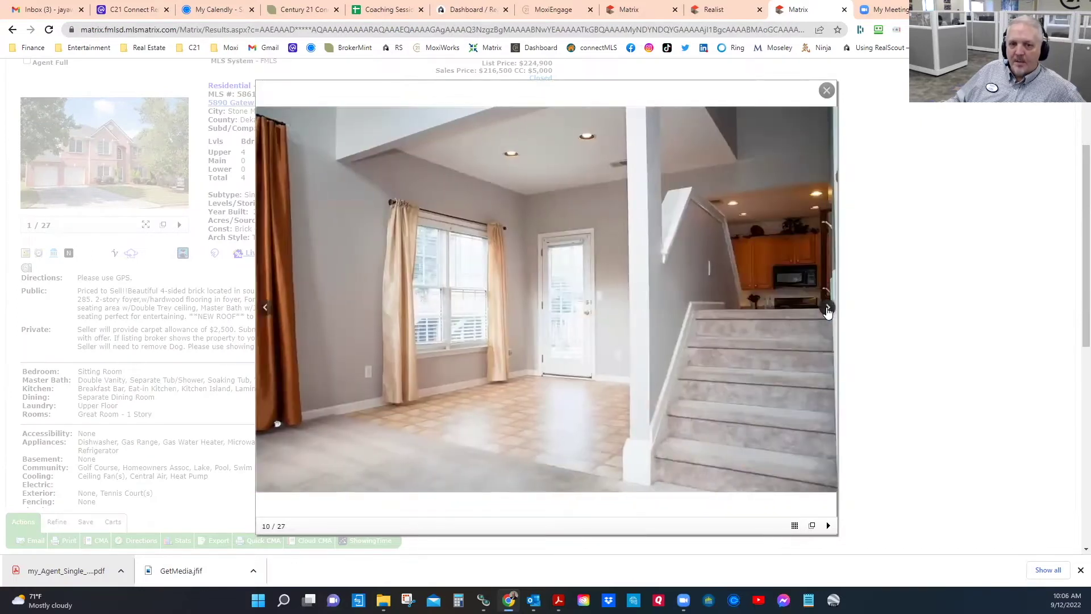
left_click(827, 308)
left_click(827, 309)
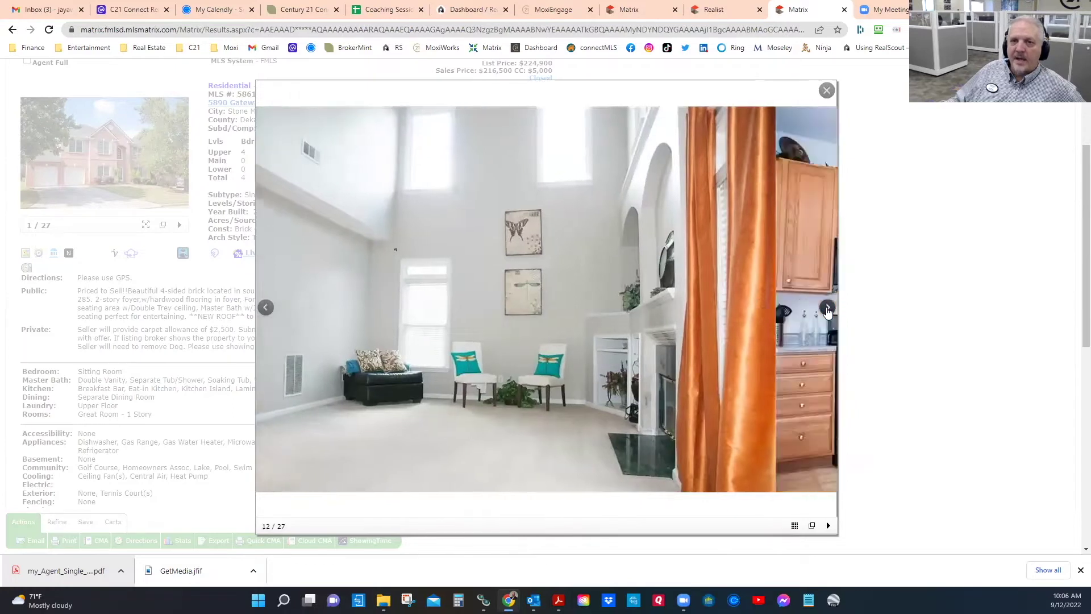
left_click(827, 308)
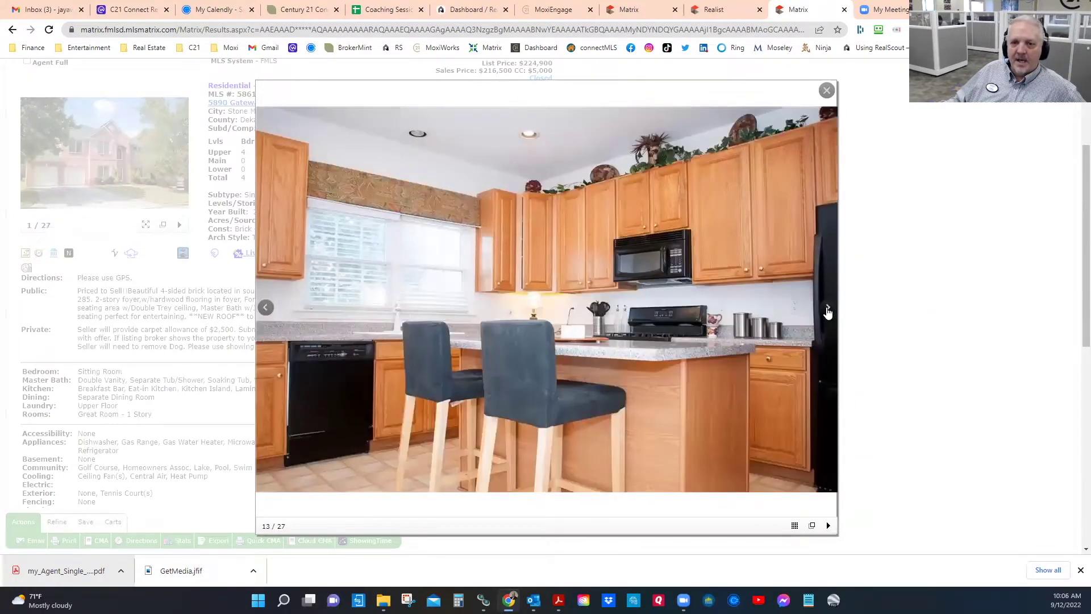
left_click(828, 309)
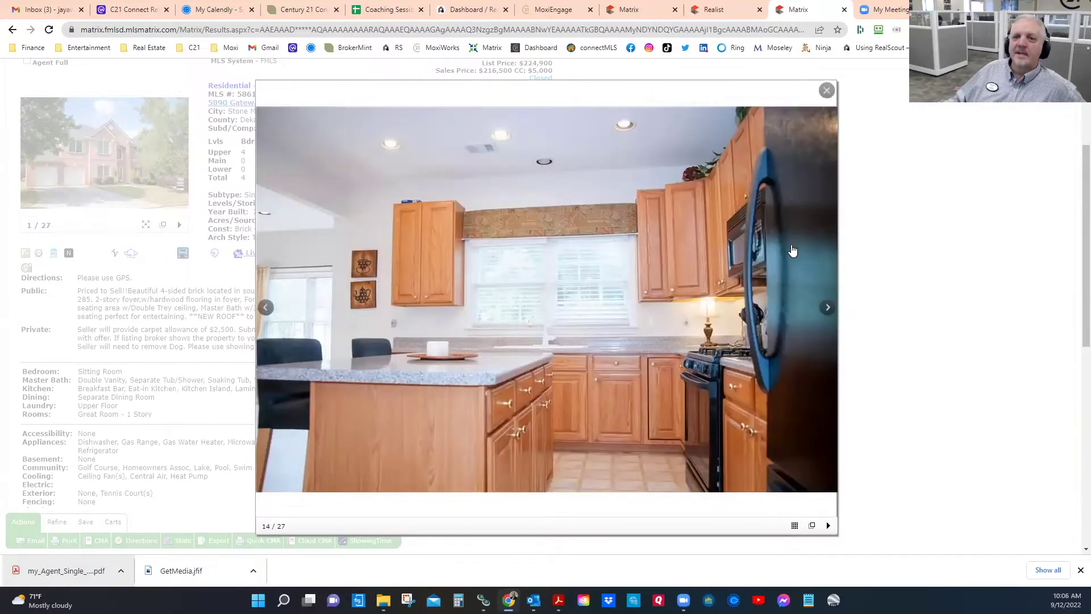
left_click(827, 310)
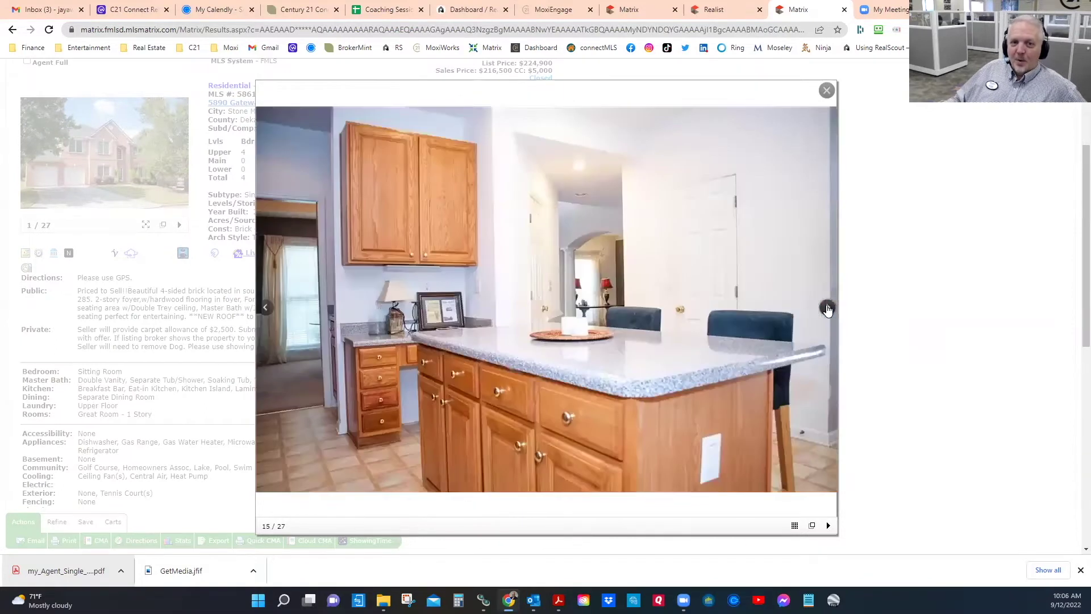
Step: Page through the bedroom, bathroom and office photos to the 27th, close the gallery, and go to Realist
left_click(827, 309)
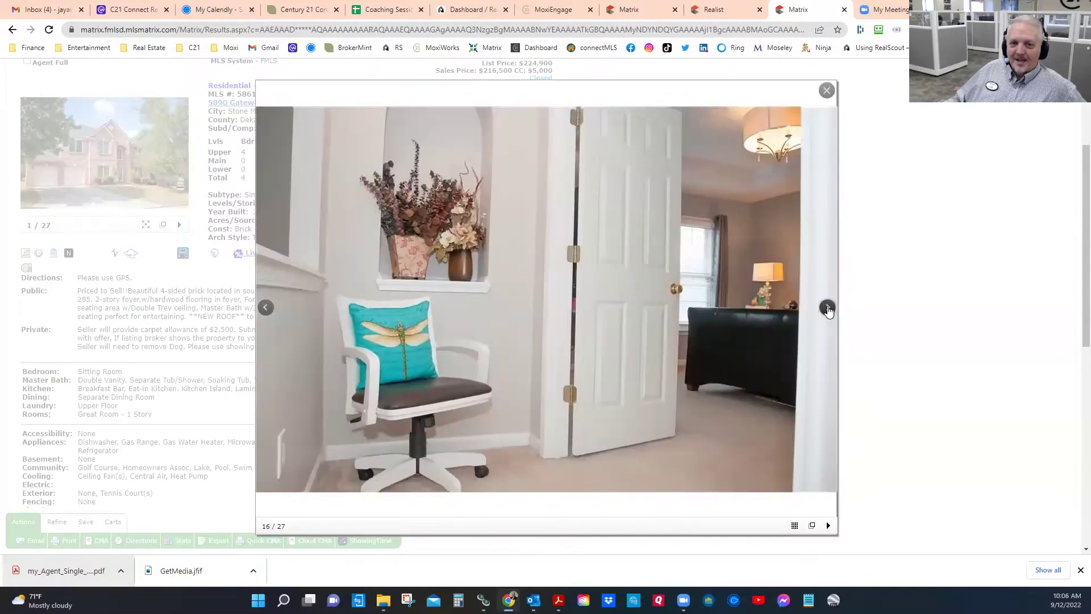
left_click(826, 309)
left_click(826, 310)
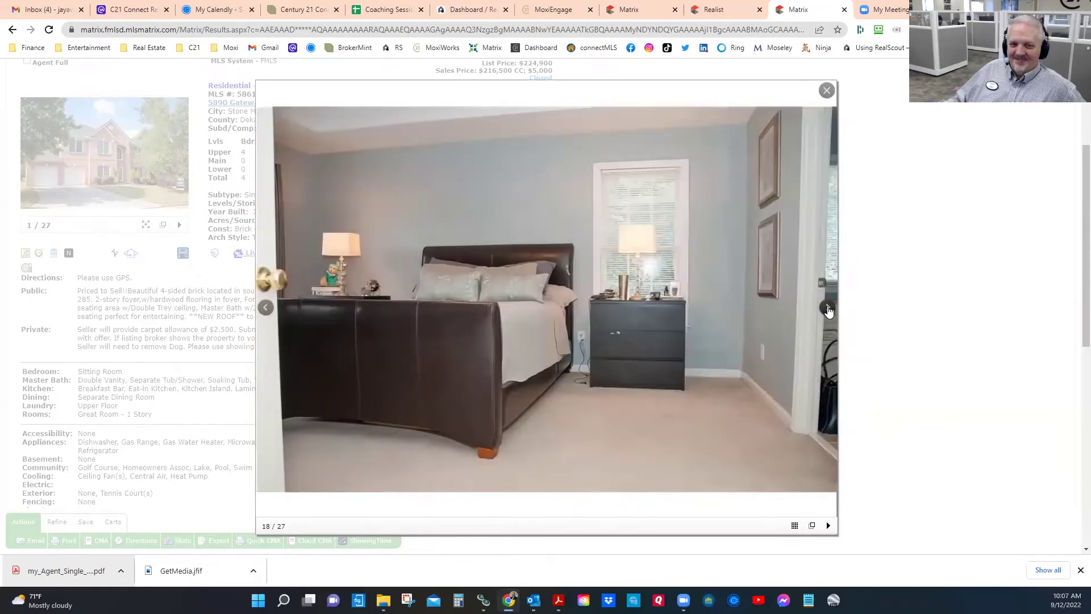
left_click(826, 310)
left_click(827, 310)
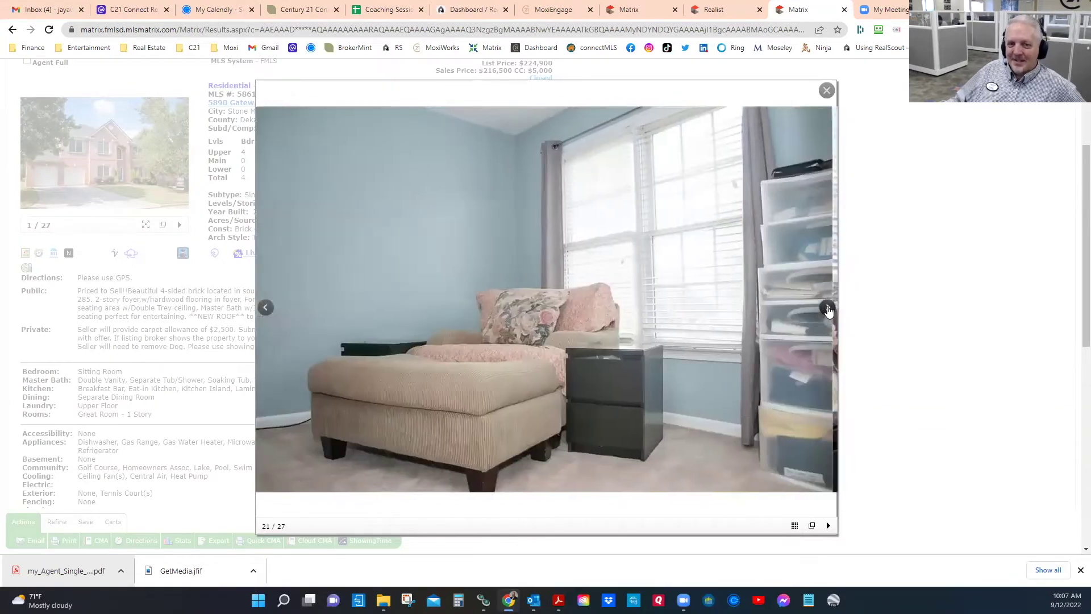
left_click(826, 309)
left_click(826, 309)
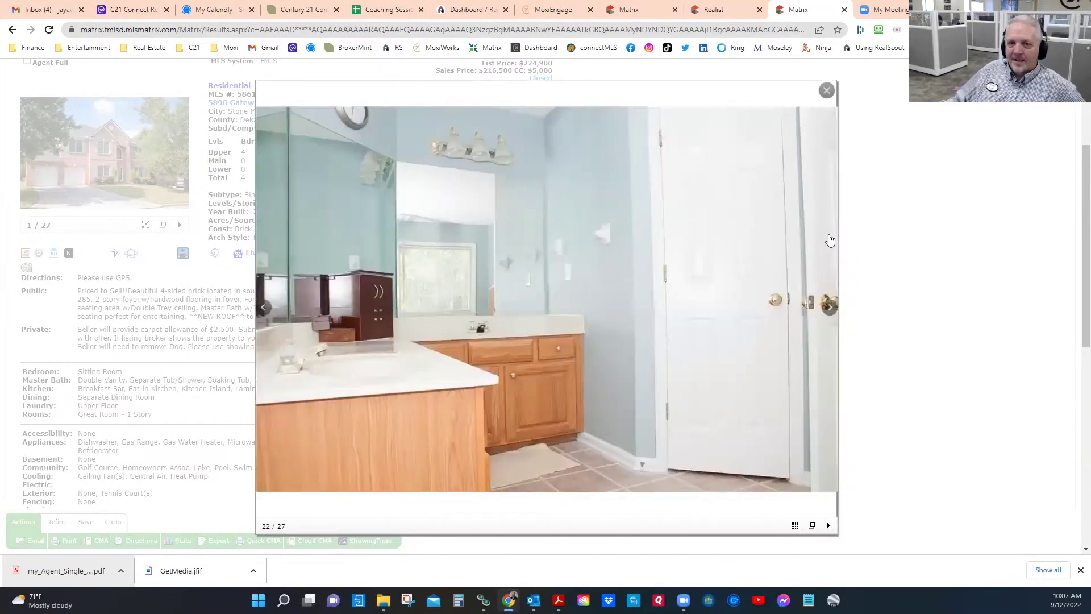
left_click(828, 308)
left_click(828, 307)
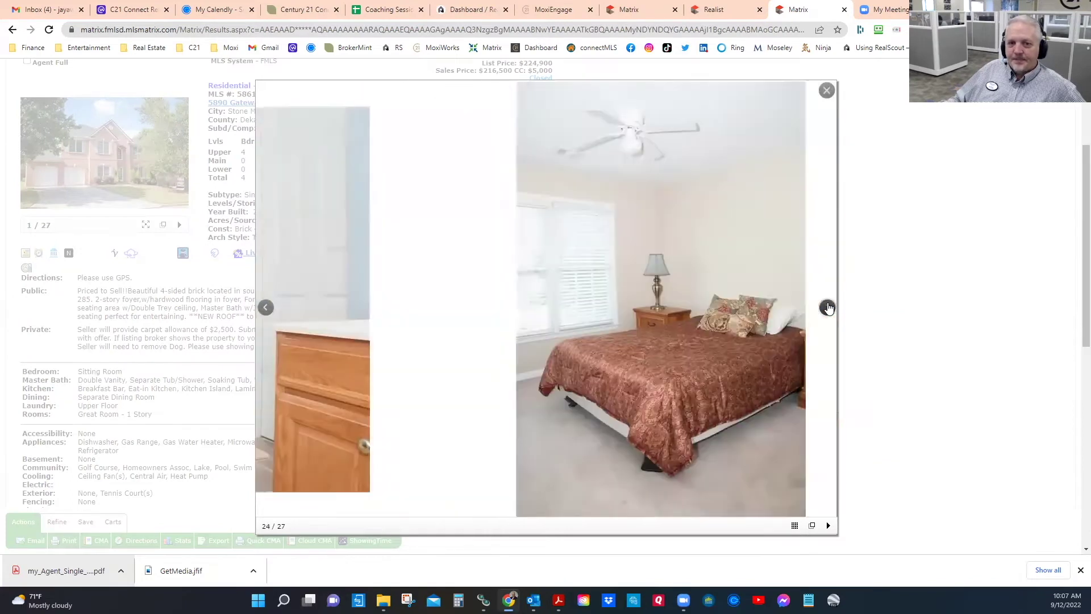
left_click(828, 307)
left_click(829, 307)
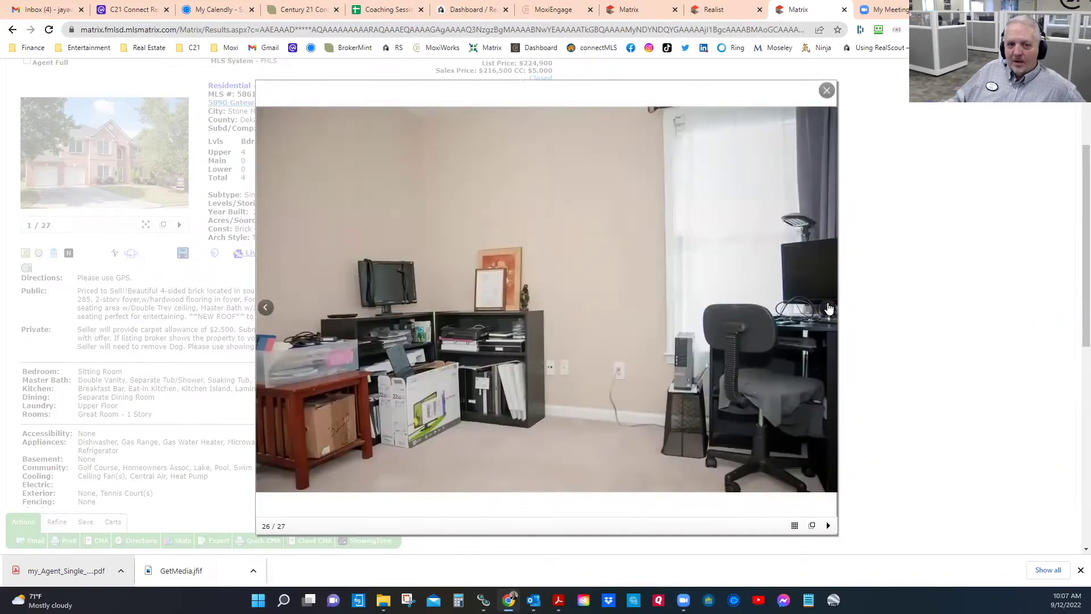
left_click(828, 308)
left_click(827, 307)
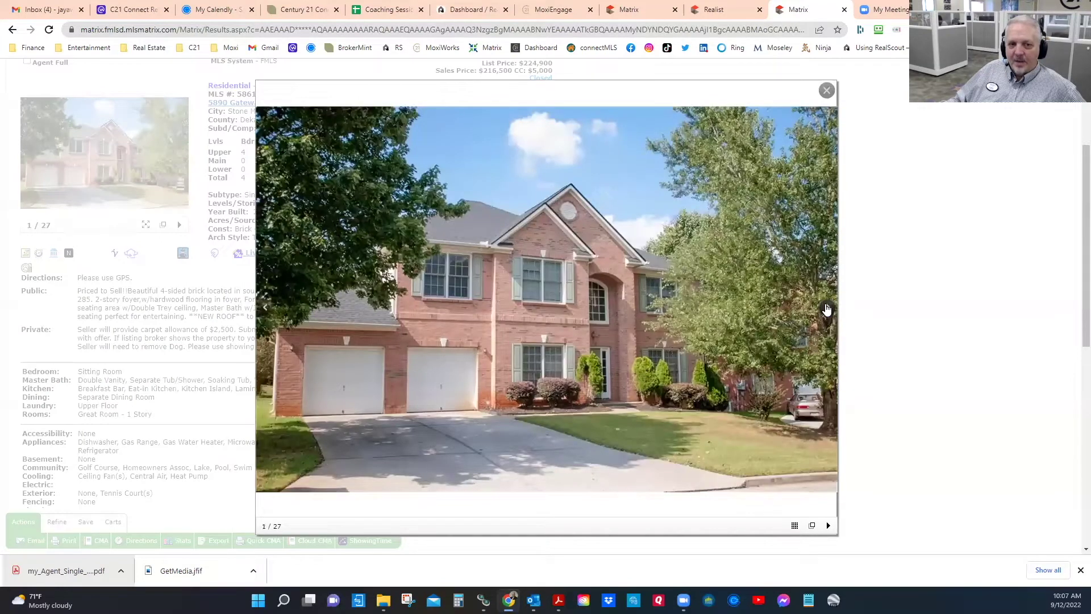
left_click(827, 92)
left_click(720, 10)
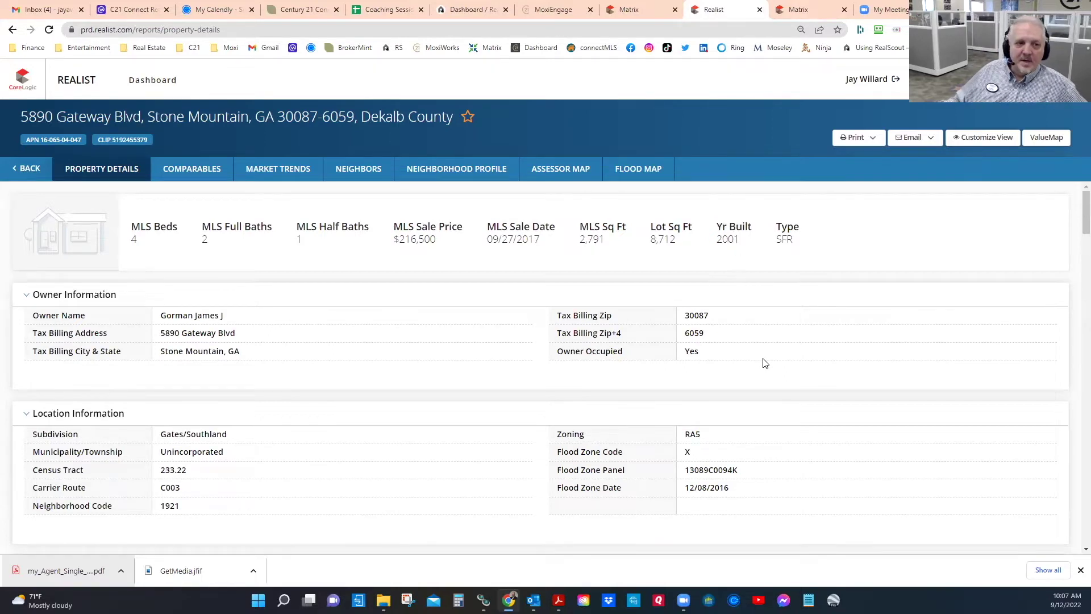
Step: Scroll the Realist report to Estimated Value, highlight the $391,500 RealAVM, and continue to Listing Information
scroll(765, 363, "down", 3)
scroll(392, 307, "down", 6)
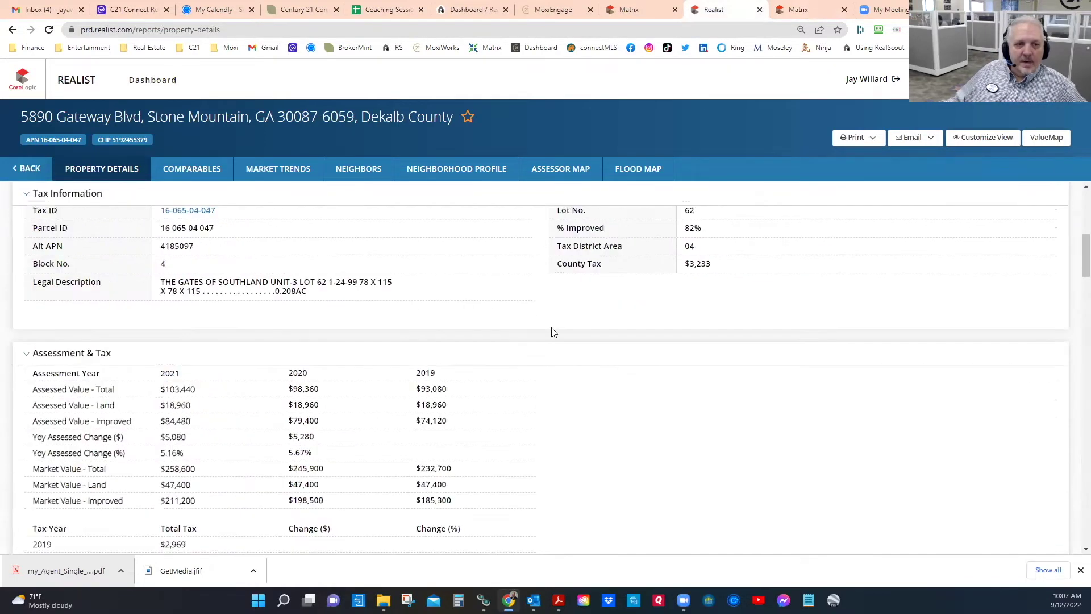
scroll(578, 316, "up", 2)
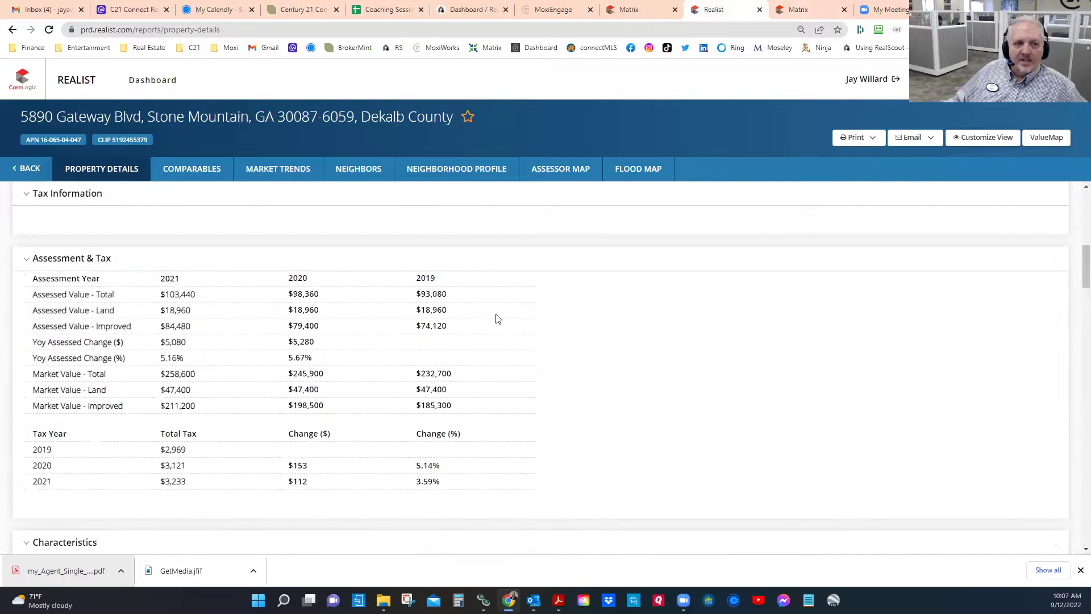
scroll(623, 407, "down", 7)
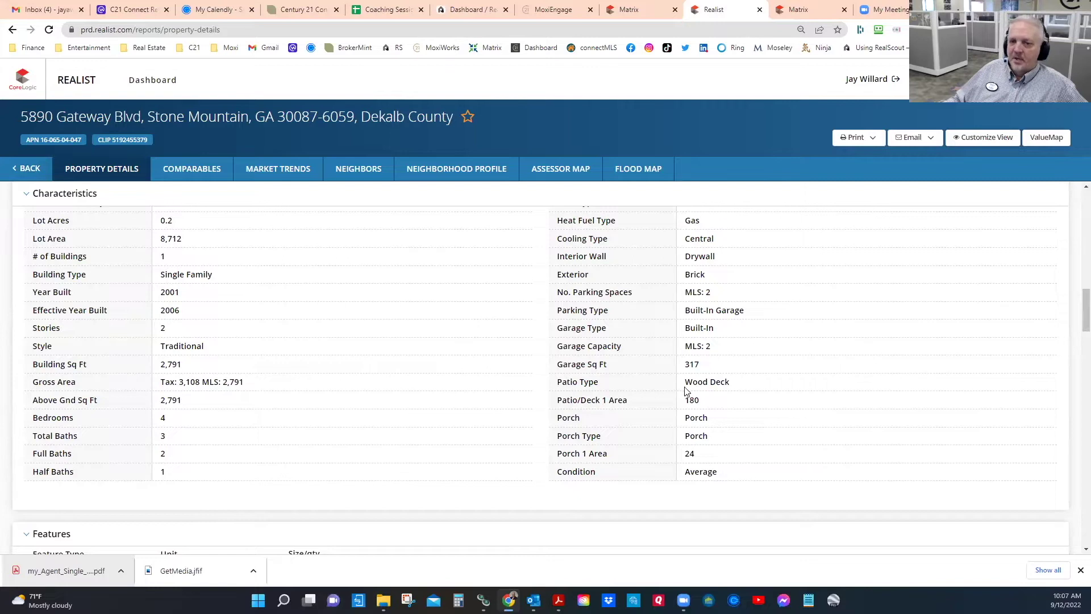
scroll(696, 494, "down", 5)
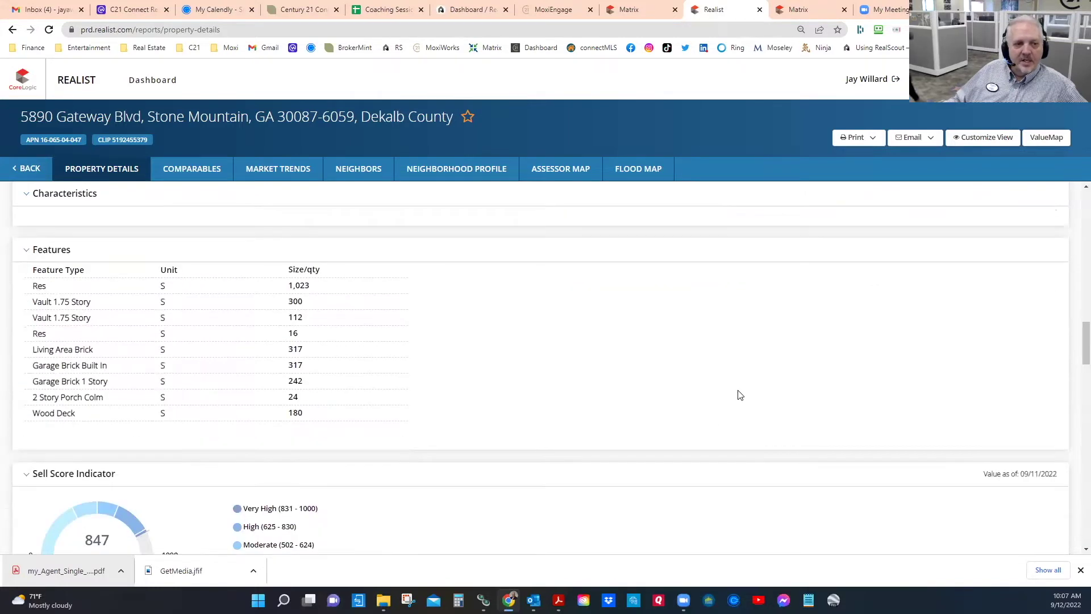
scroll(737, 322, "down", 5)
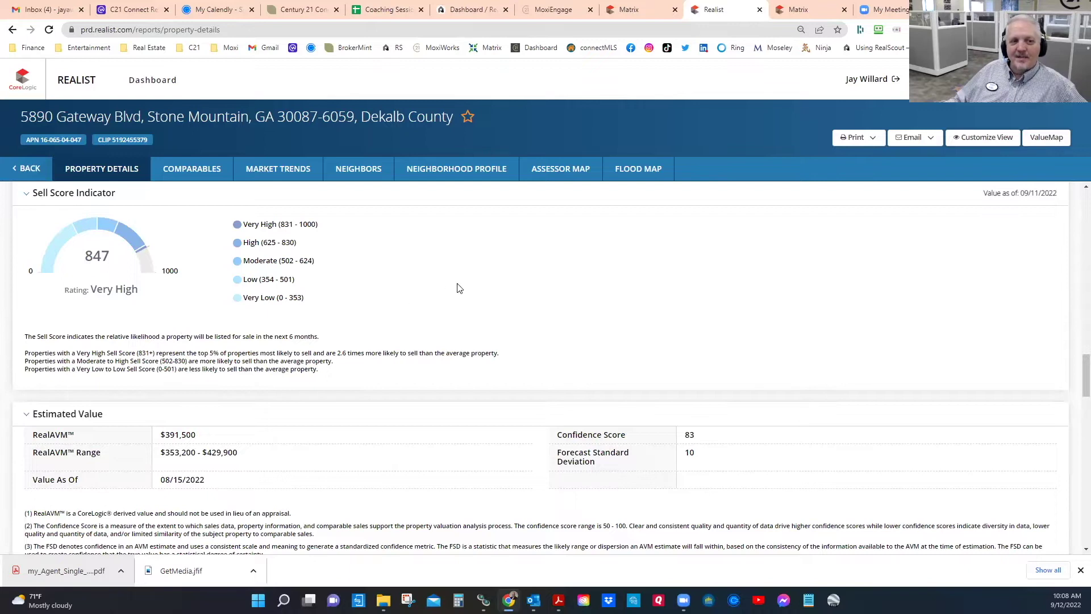
scroll(442, 281, "down", 2)
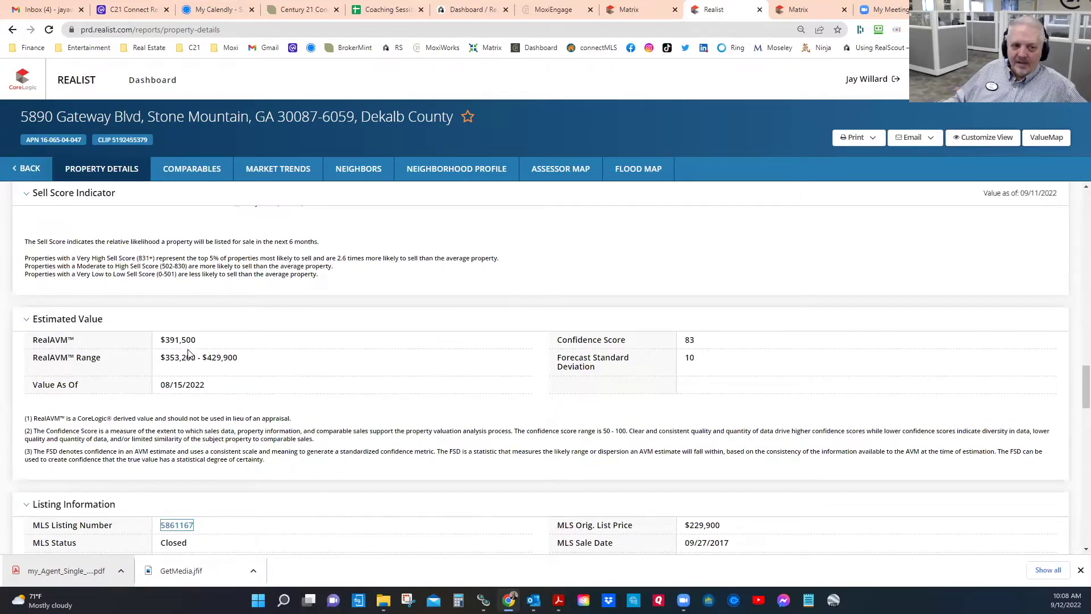
left_click_drag(198, 344, 159, 344)
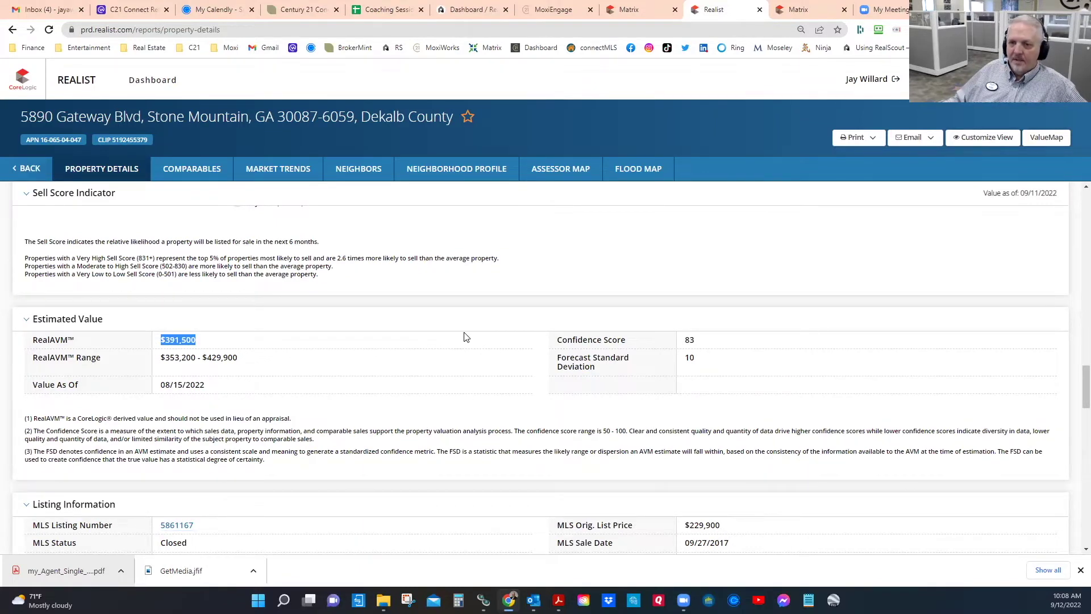
scroll(466, 337, "down", 2)
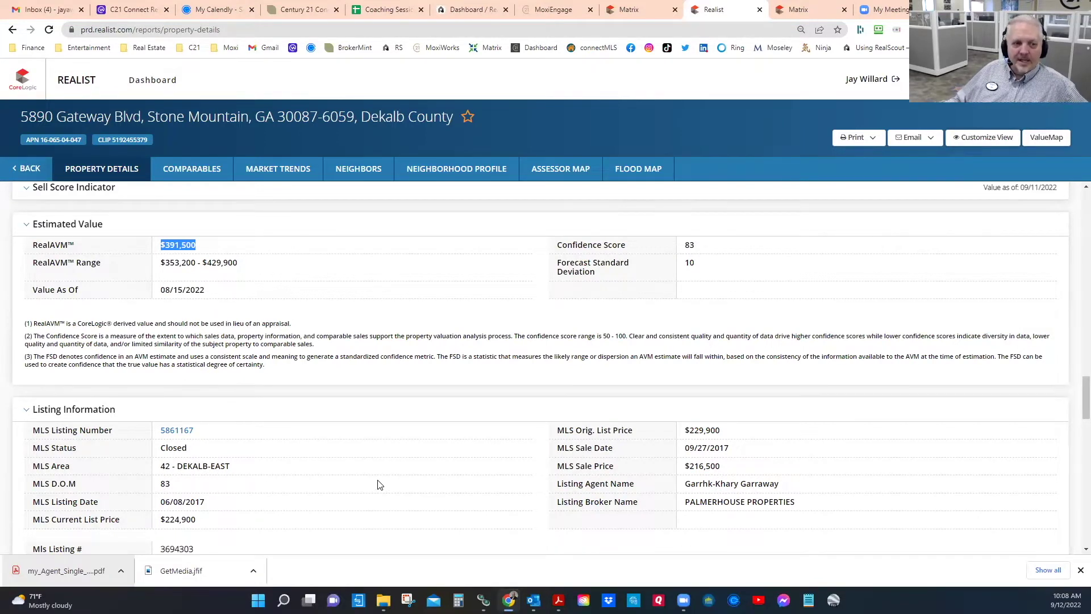
scroll(379, 484, "down", 2)
Step: Scroll through Listing Information and Sales History, compare briefly with the MLS listing, then reach the 79x115 ft property map
scroll(380, 484, "down", 3)
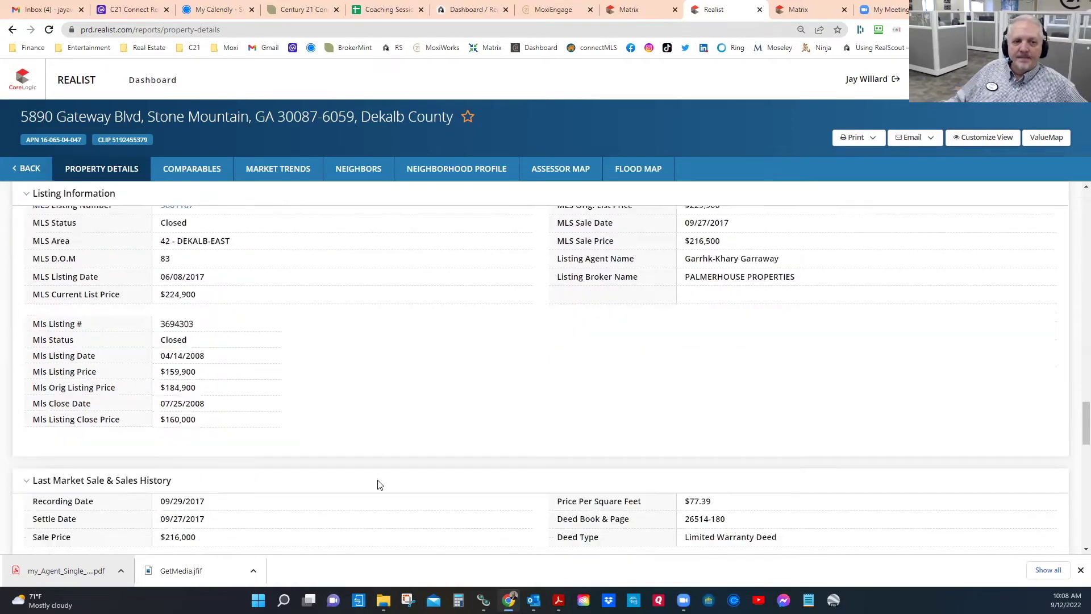
scroll(375, 483, "up", 2)
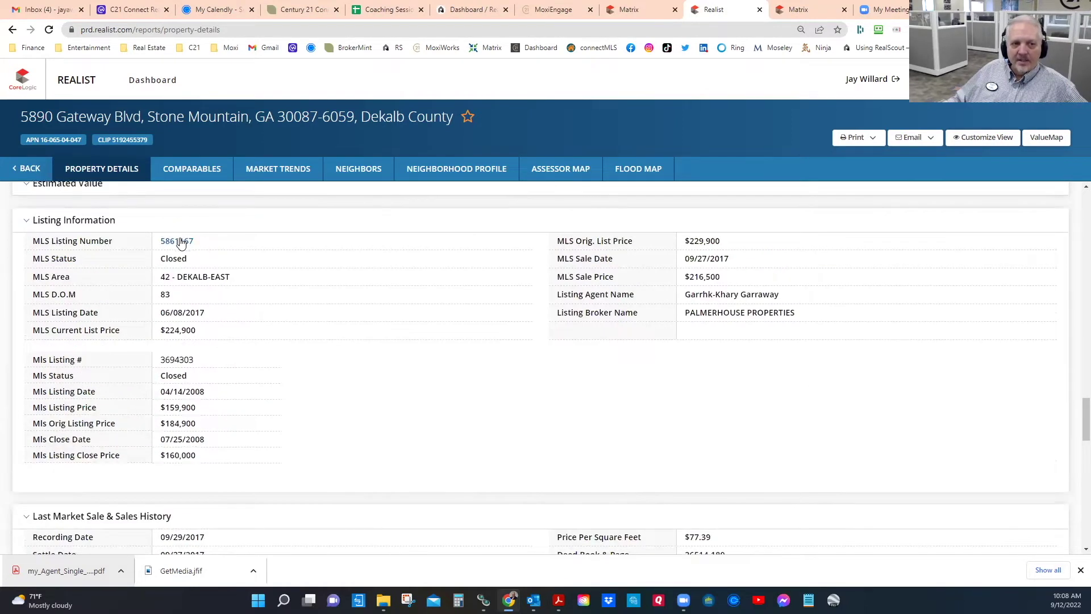
left_click(819, 11)
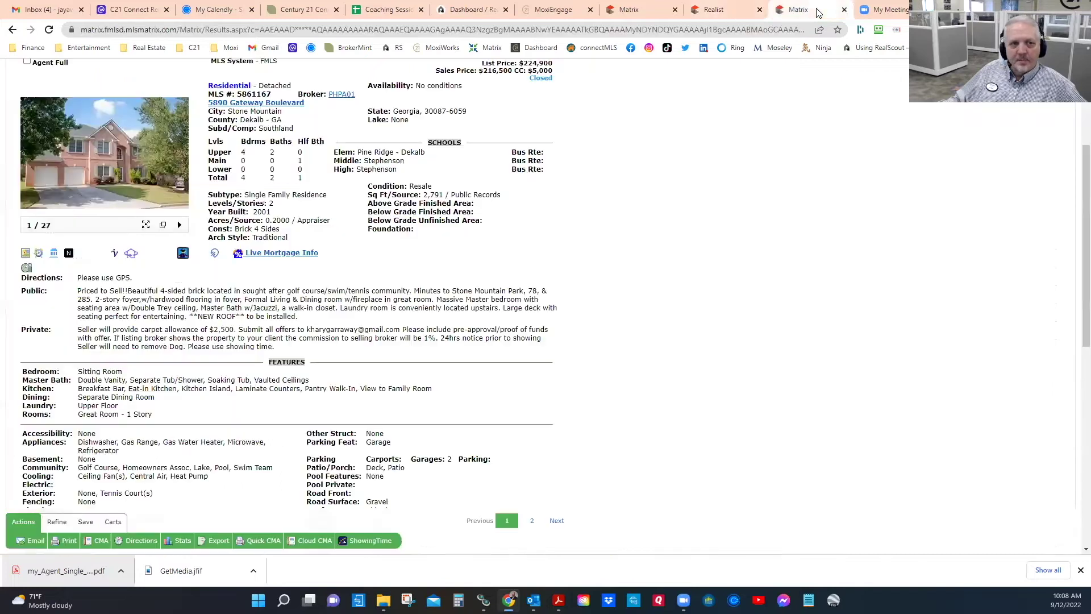
left_click(731, 13)
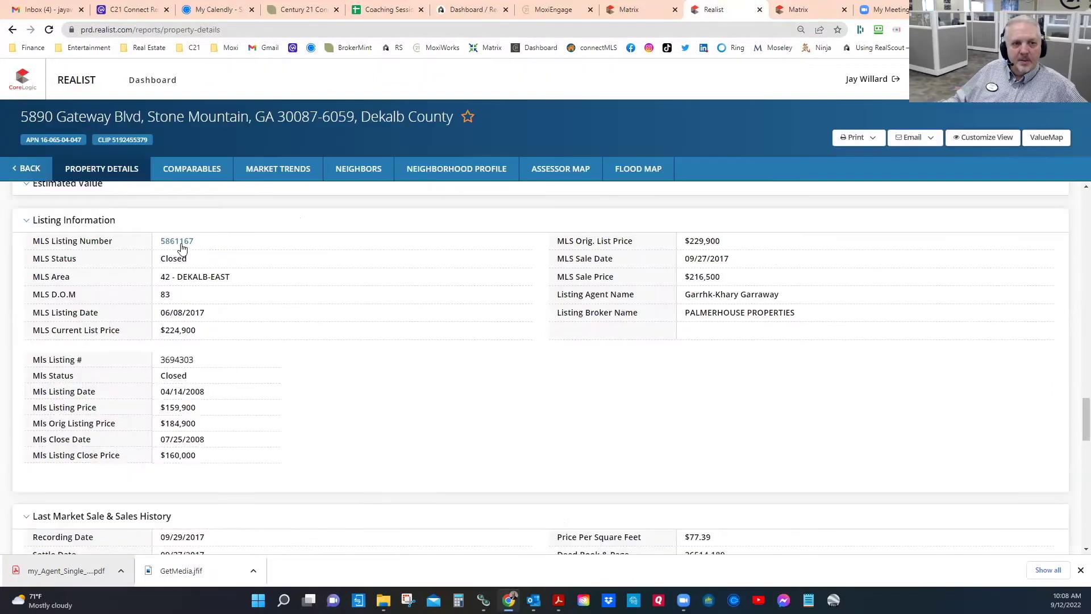
scroll(337, 364, "down", 8)
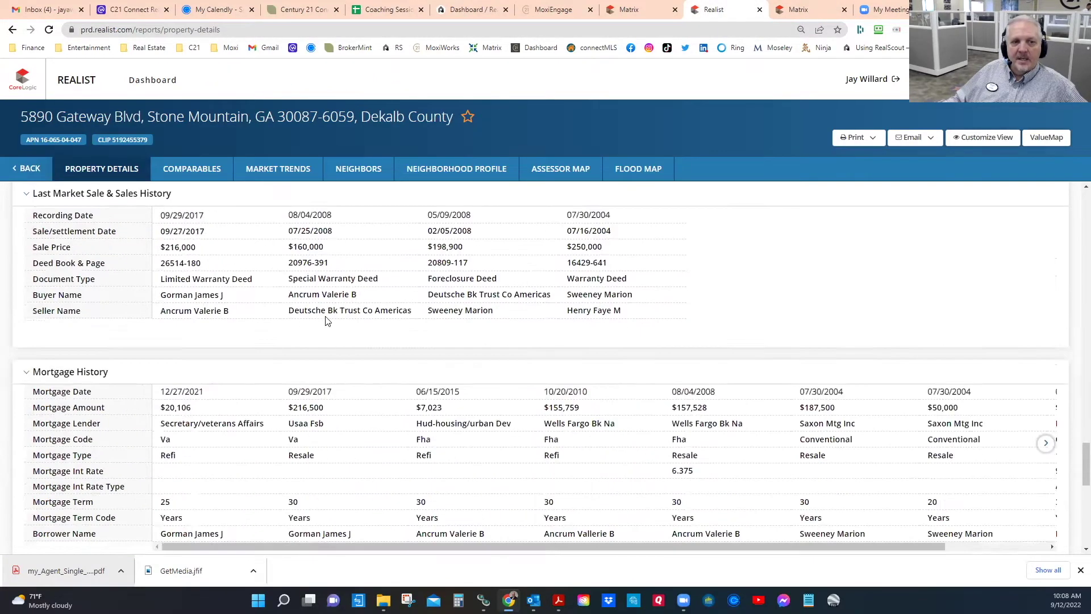
scroll(235, 331, "up", 3)
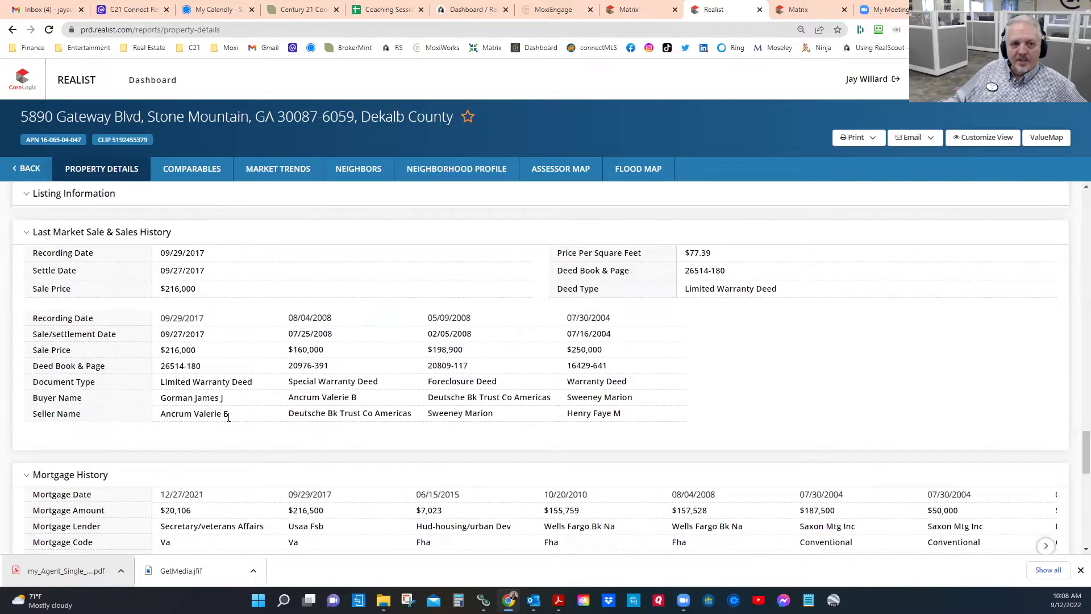
scroll(327, 452, "down", 1)
scroll(326, 452, "down", 10)
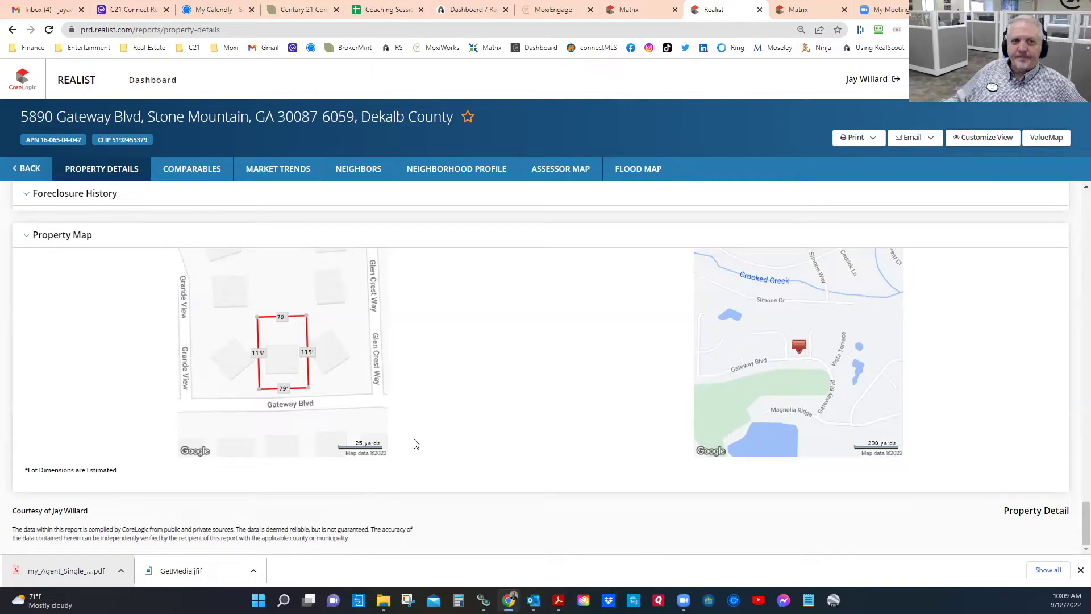
left_click(634, 11)
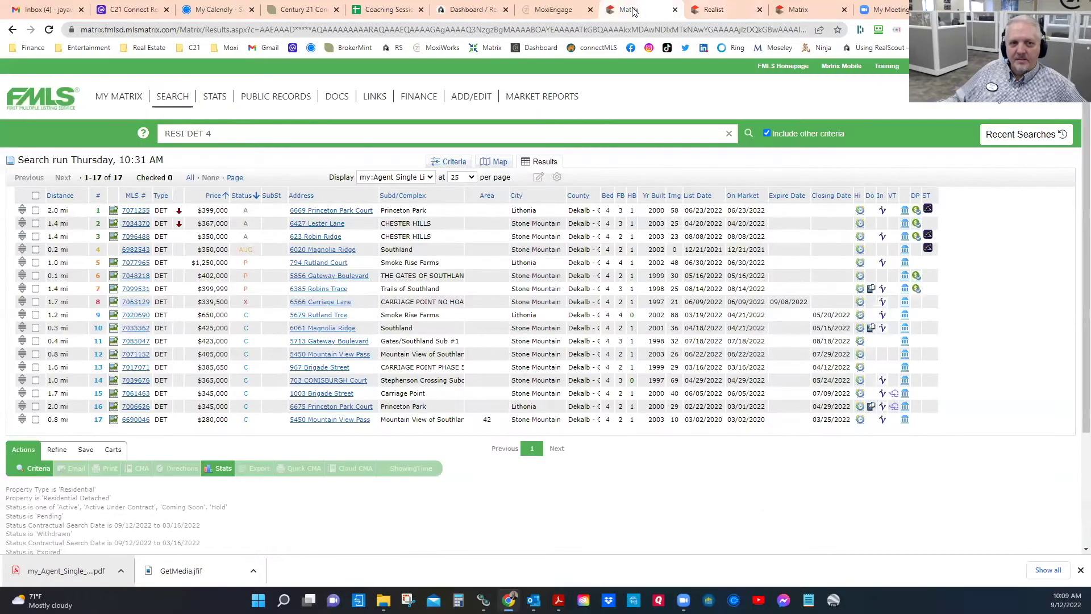
left_click(792, 11)
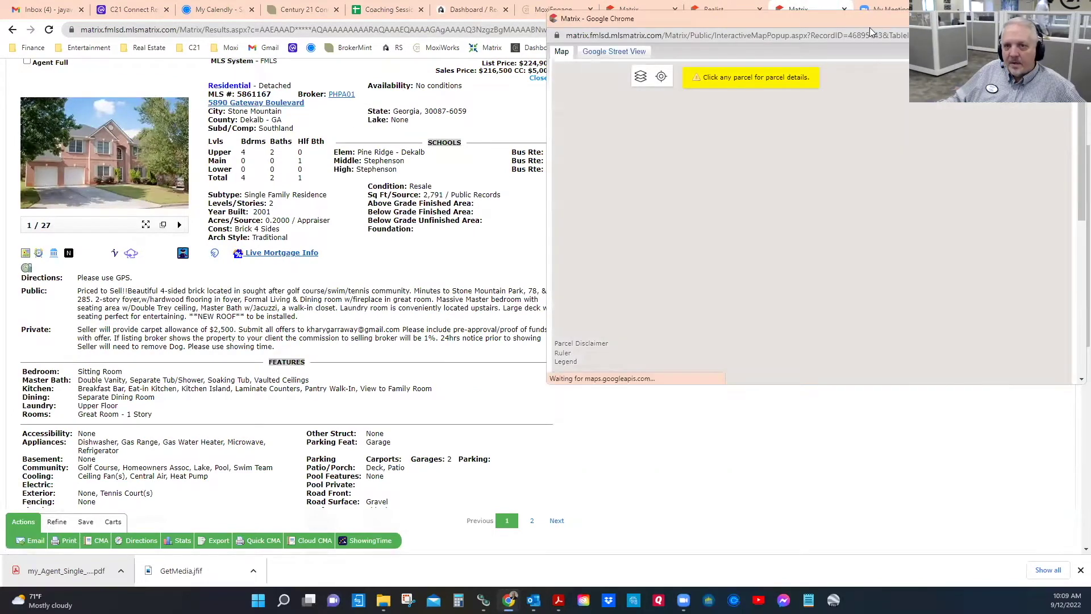
left_click_drag(869, 21, 487, 109)
scroll(484, 430, "up", 3)
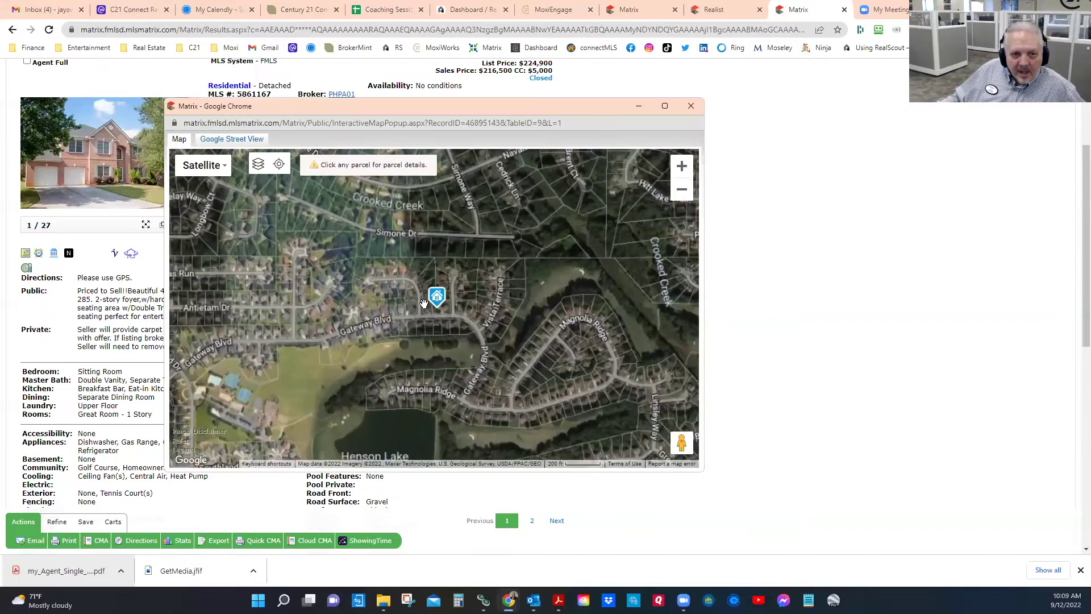
left_click_drag(485, 430, 458, 375)
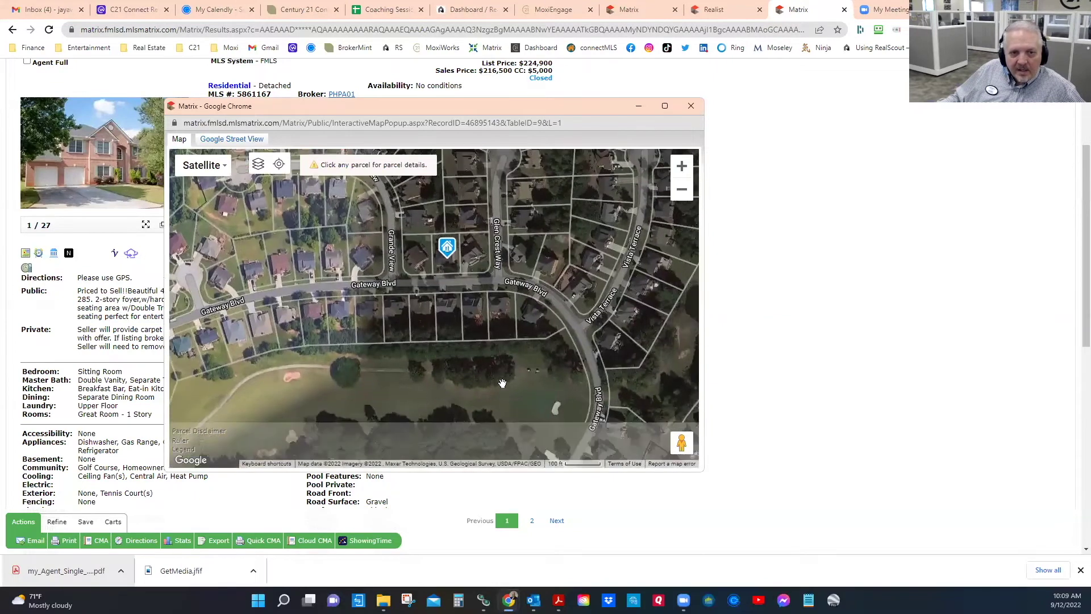
mouse_move(442, 245)
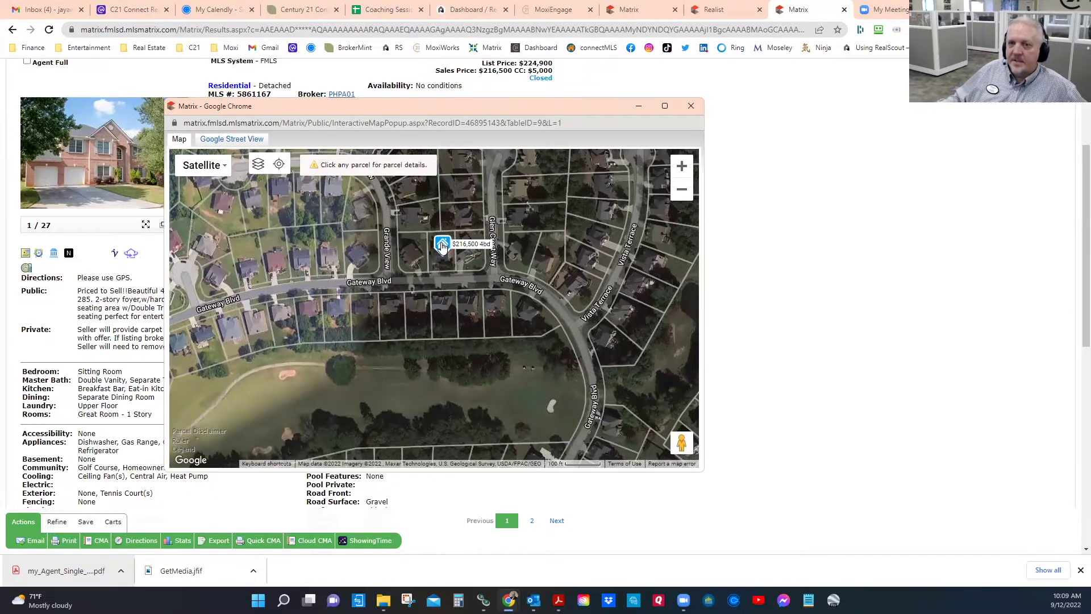
left_click(689, 108)
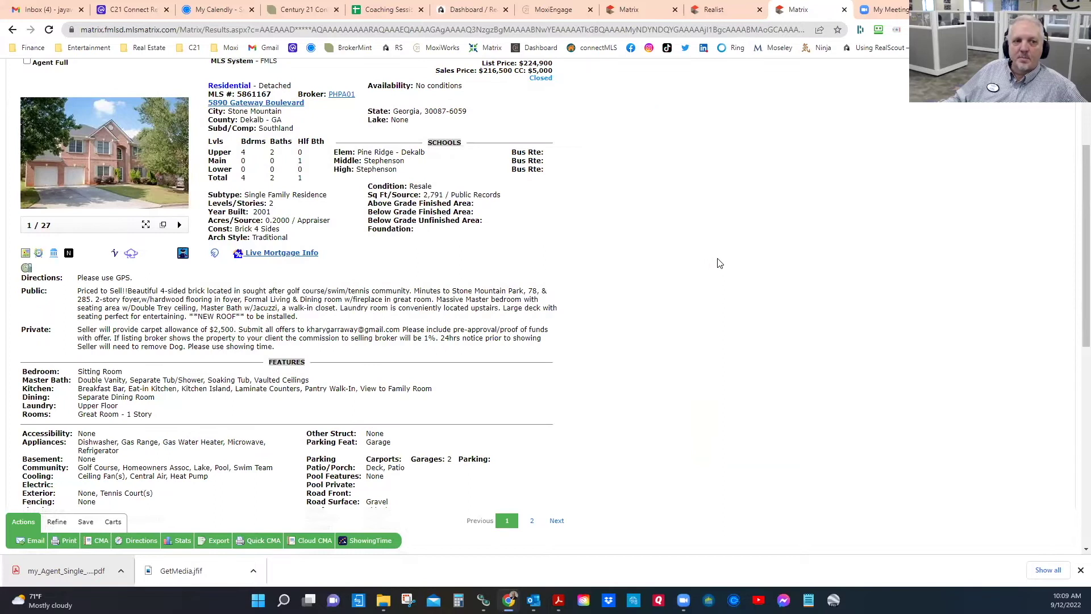
Step: Rerun the Thu 10:31 AM Residential search of 17 properties from Recent Searches
scroll(449, 262, "up", 3)
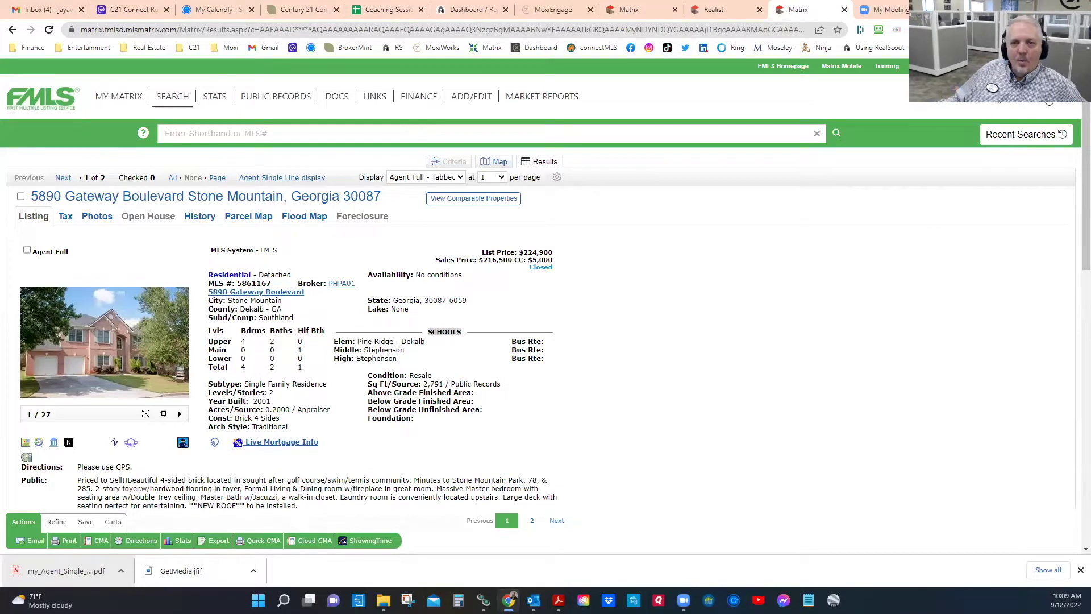
left_click(1015, 137)
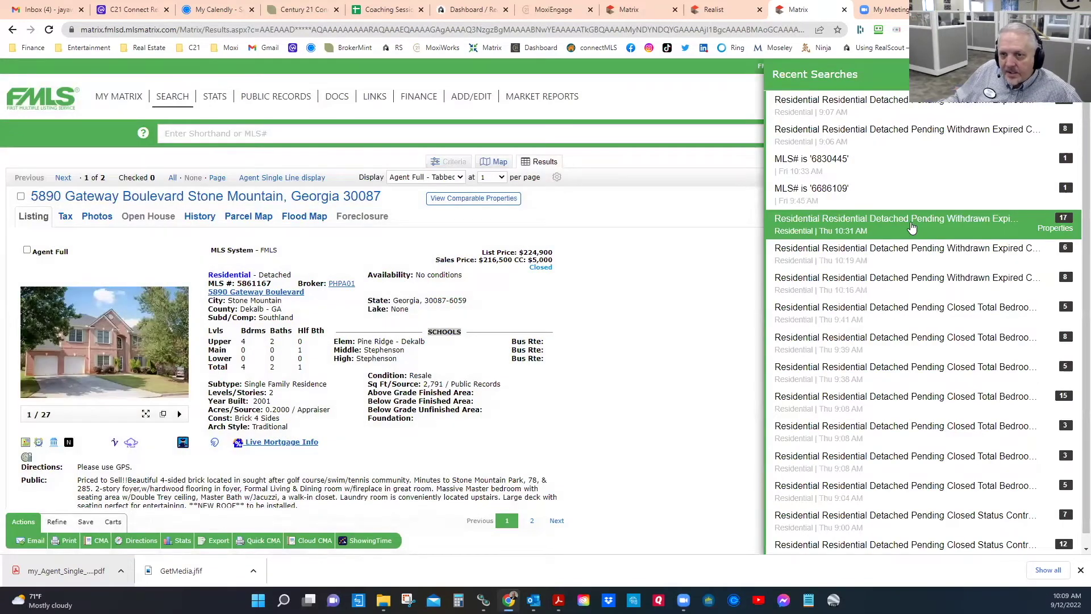
left_click(910, 226)
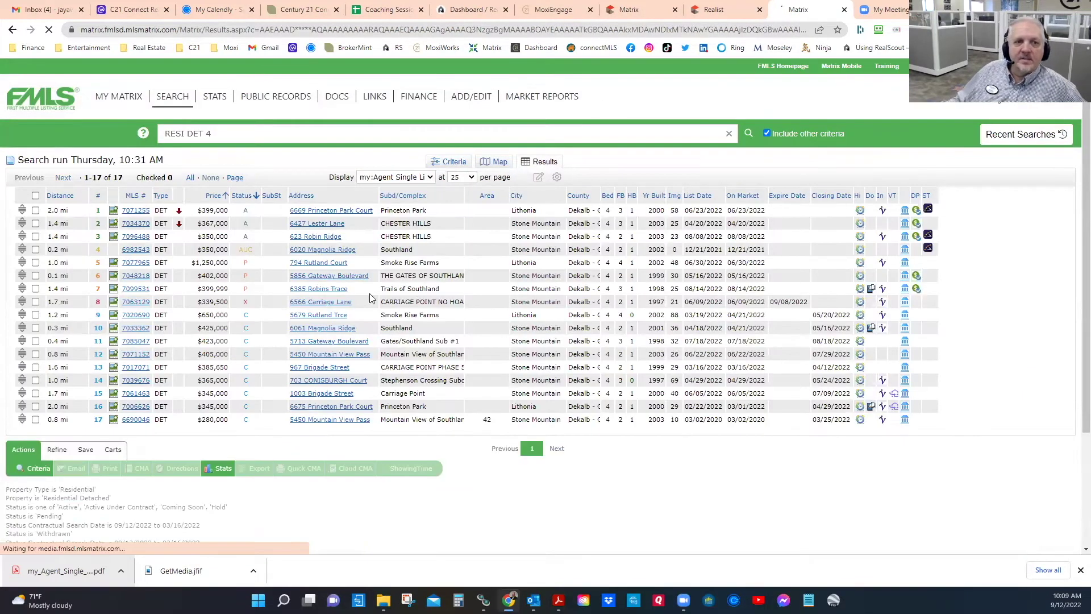
Step: Review the criteria: 4 total bedrooms, Year Built 1996-2006, then scroll through the Interior and Exterior sections
left_click(454, 160)
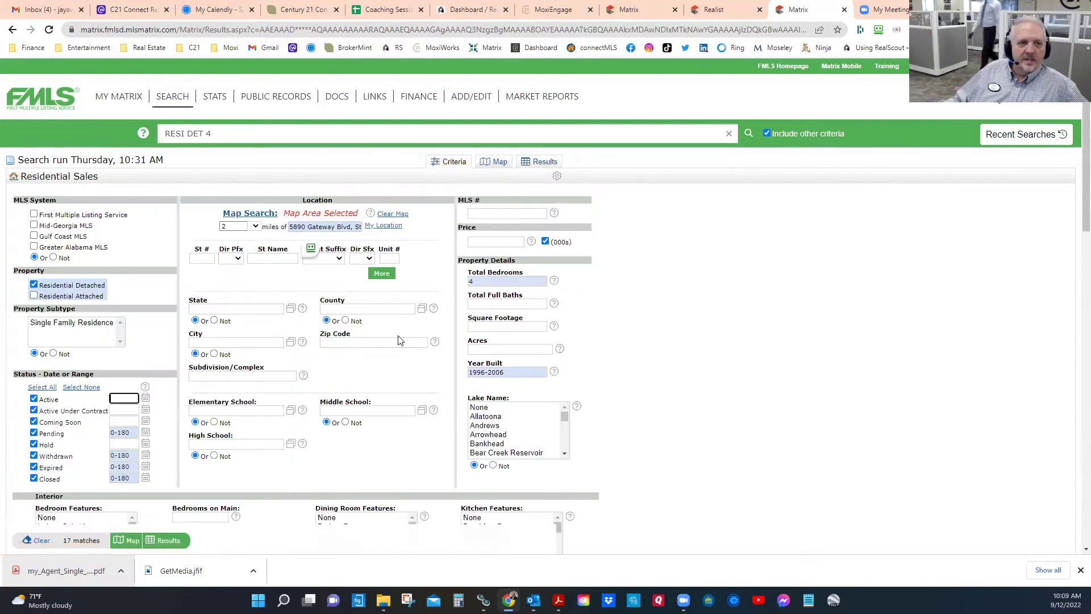
scroll(398, 340, "down", 2)
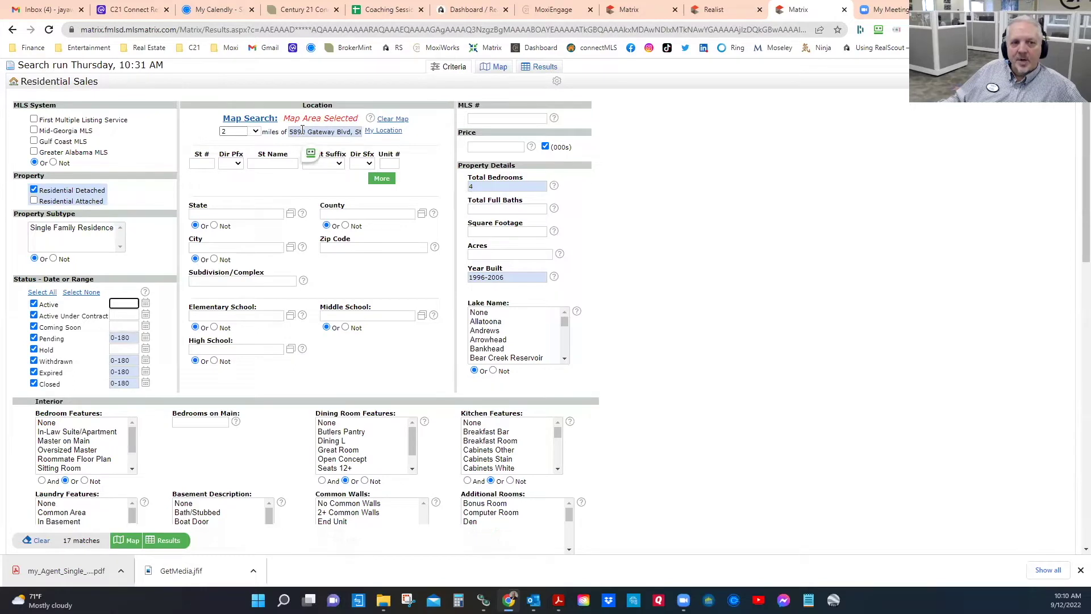
left_click(475, 187)
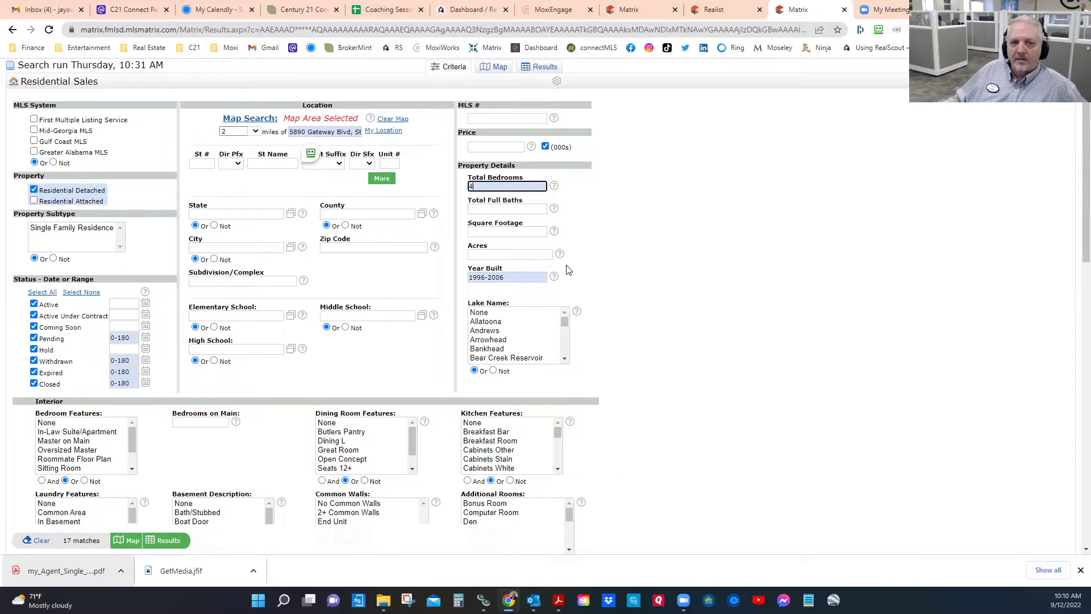
left_click(519, 277)
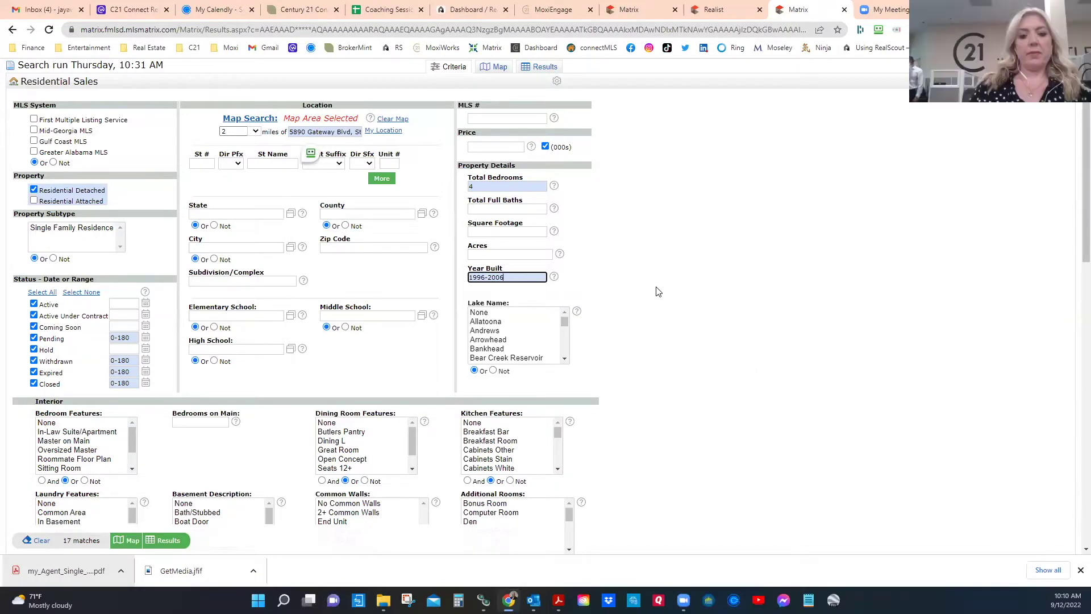
scroll(652, 289, "down", 2)
scroll(651, 288, "up", 2)
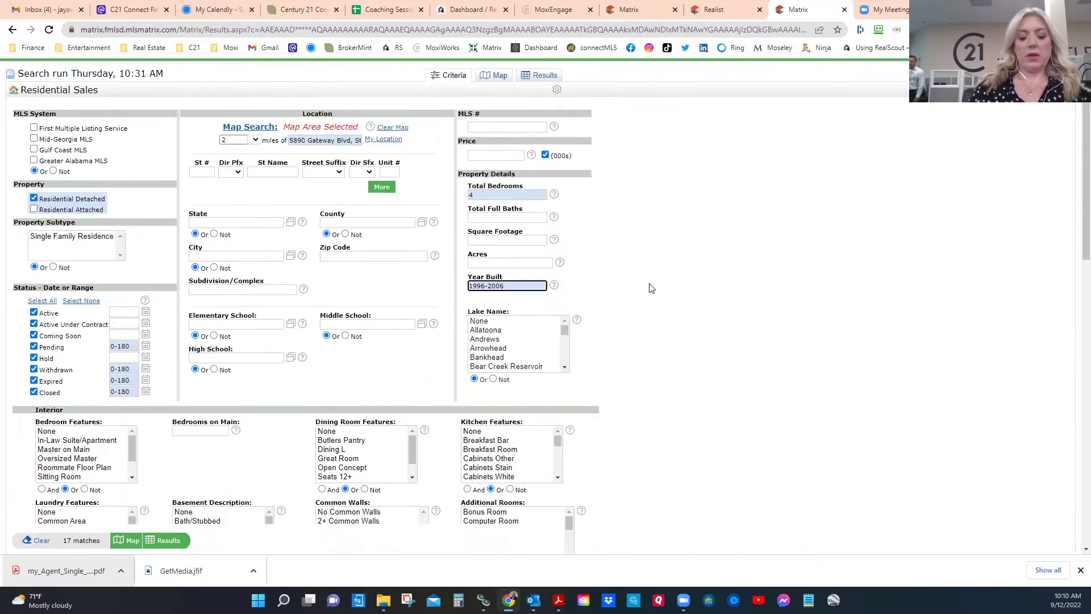
scroll(651, 288, "up", 2)
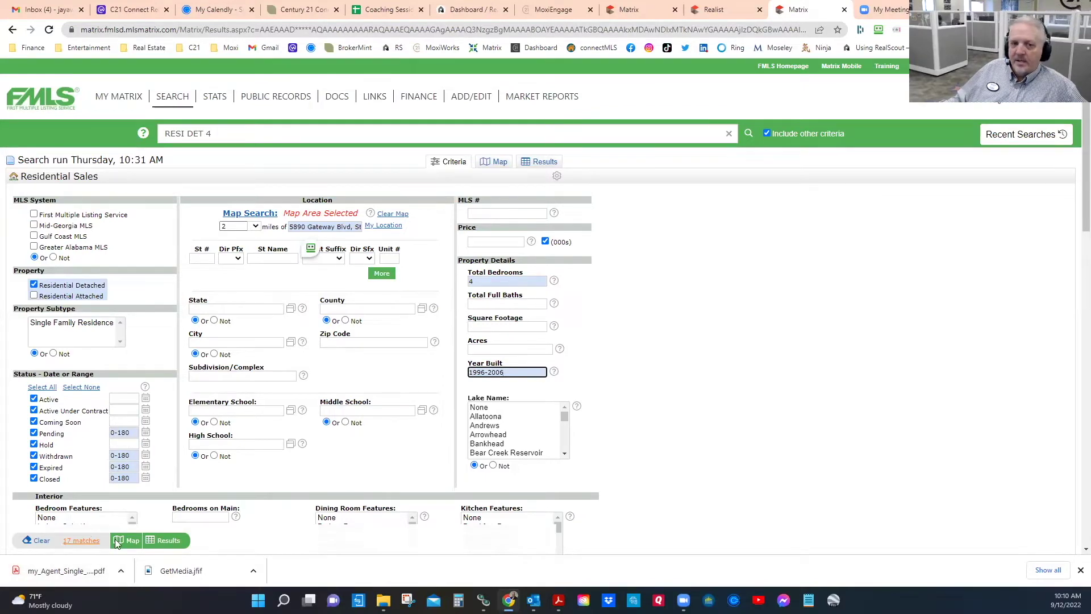
scroll(822, 465, "down", 2)
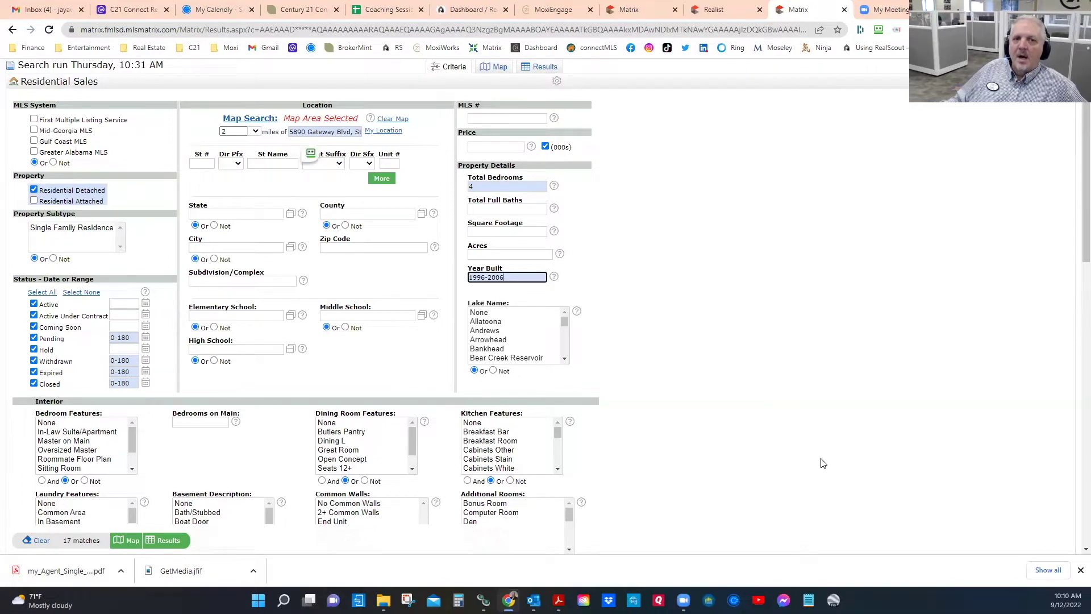
scroll(822, 465, "up", 2)
scroll(824, 463, "down", 4)
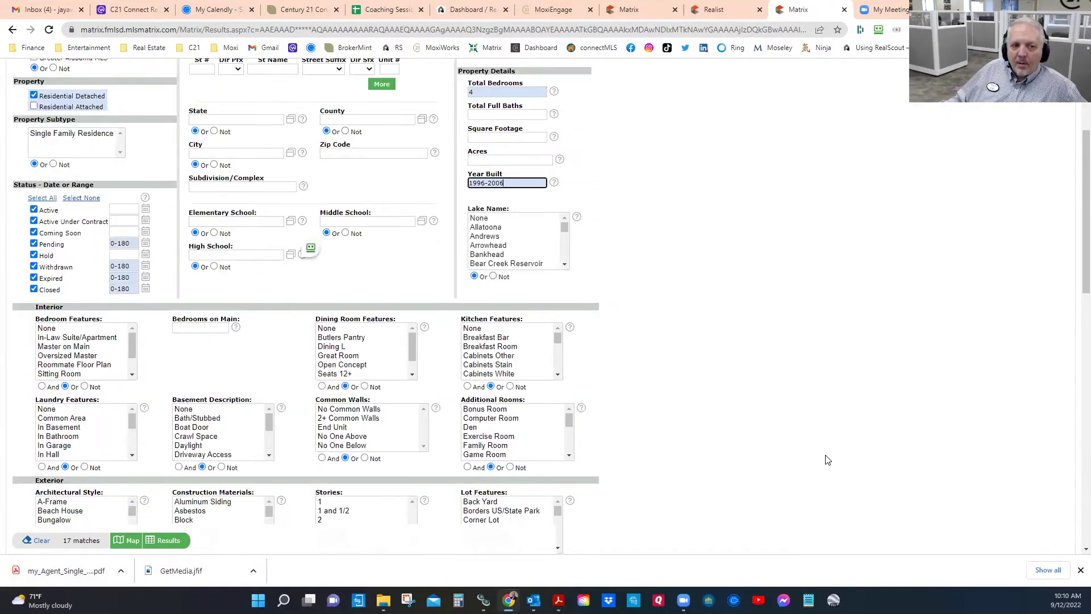
scroll(827, 459, "down", 2)
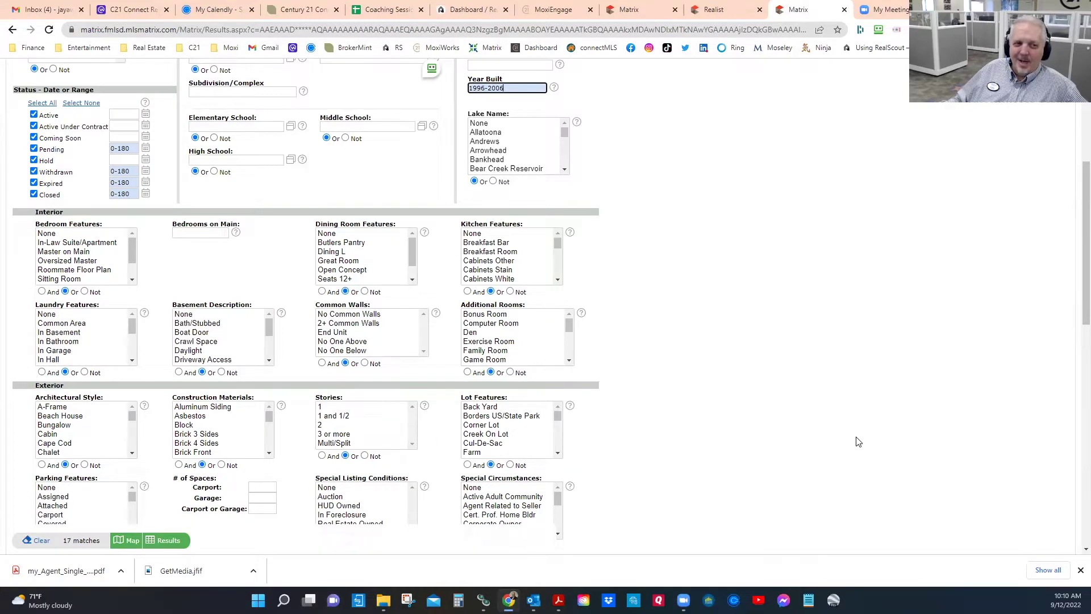
Step: Set Basement Description to Not and select None to exclude listings without a basement
left_click(85, 372)
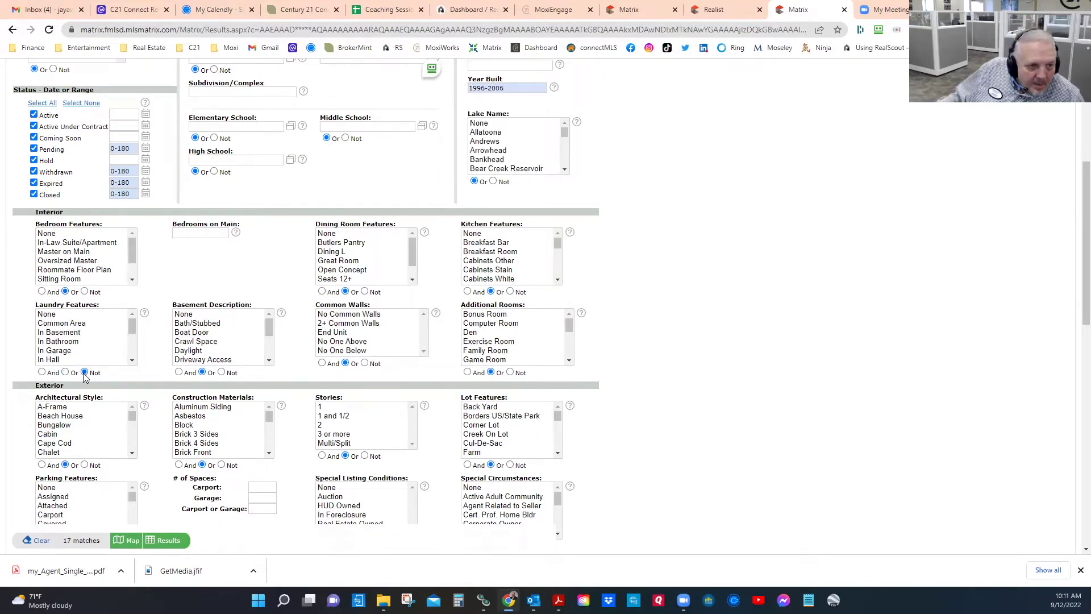
scroll(94, 373, "down", 2)
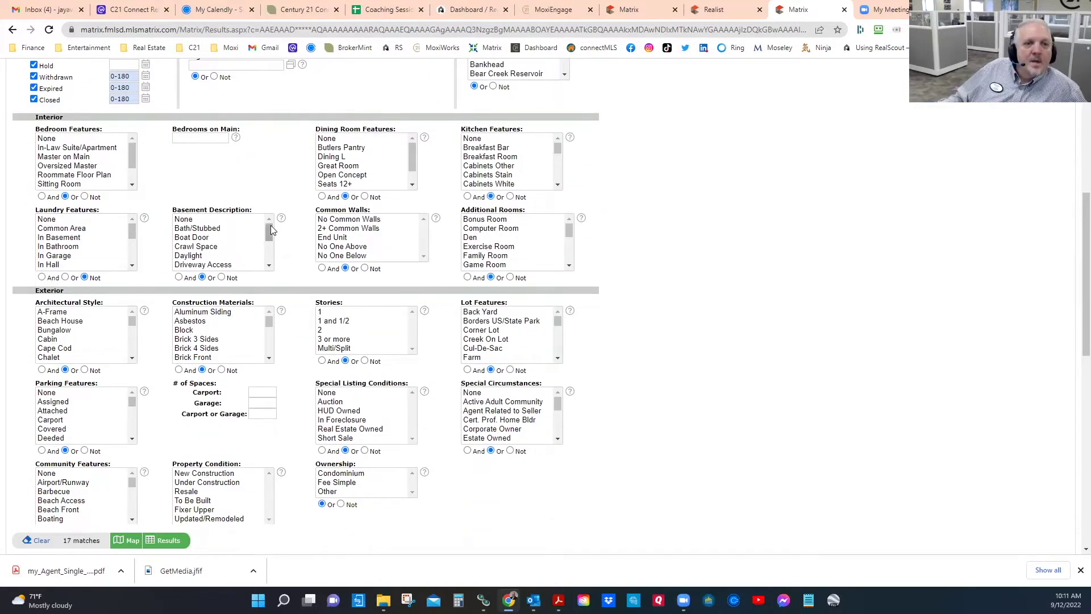
left_click(221, 277)
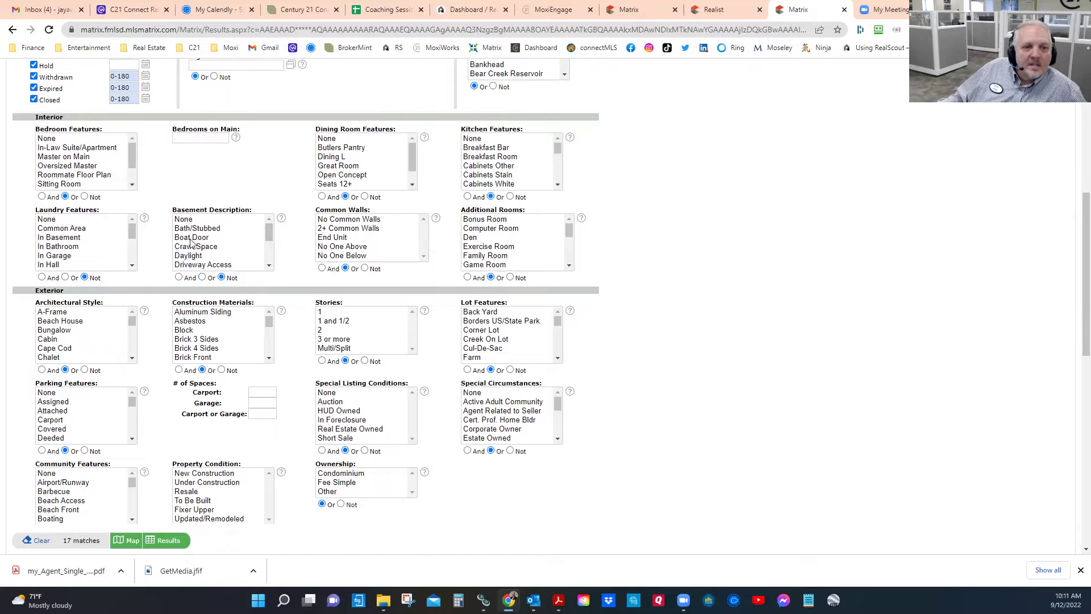
left_click(184, 220)
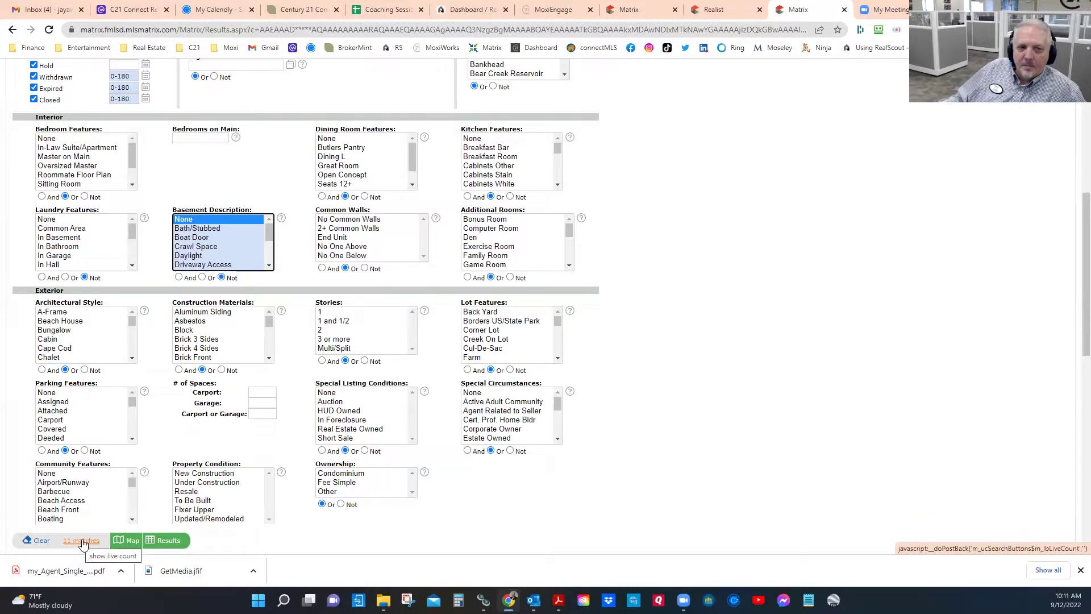
Step: Refresh the match count to 11 and display the matches on the map
left_click(80, 540)
scroll(332, 394, "down", 2)
scroll(317, 320, "up", 3)
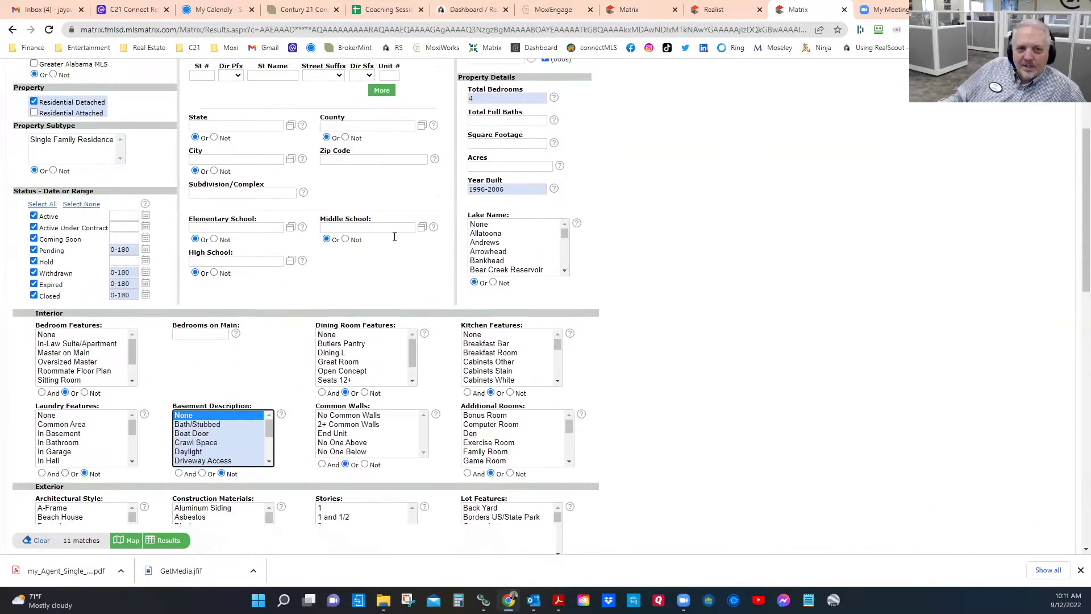
left_click(499, 163)
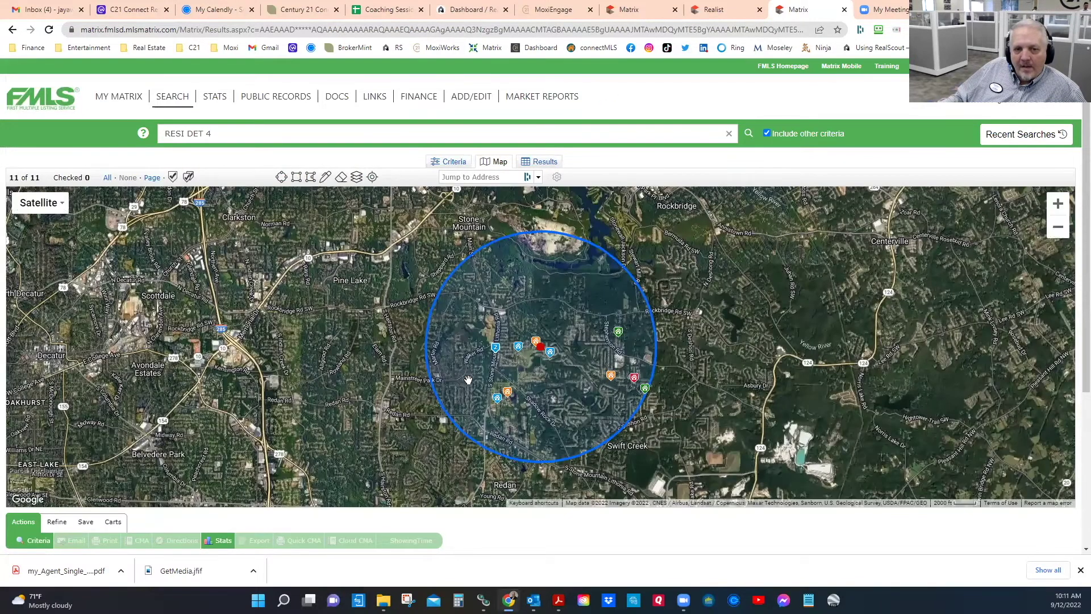
Step: Confirm the search circle's 2.00-mile radius, then list the 11 matches in the Results table
left_click(538, 355)
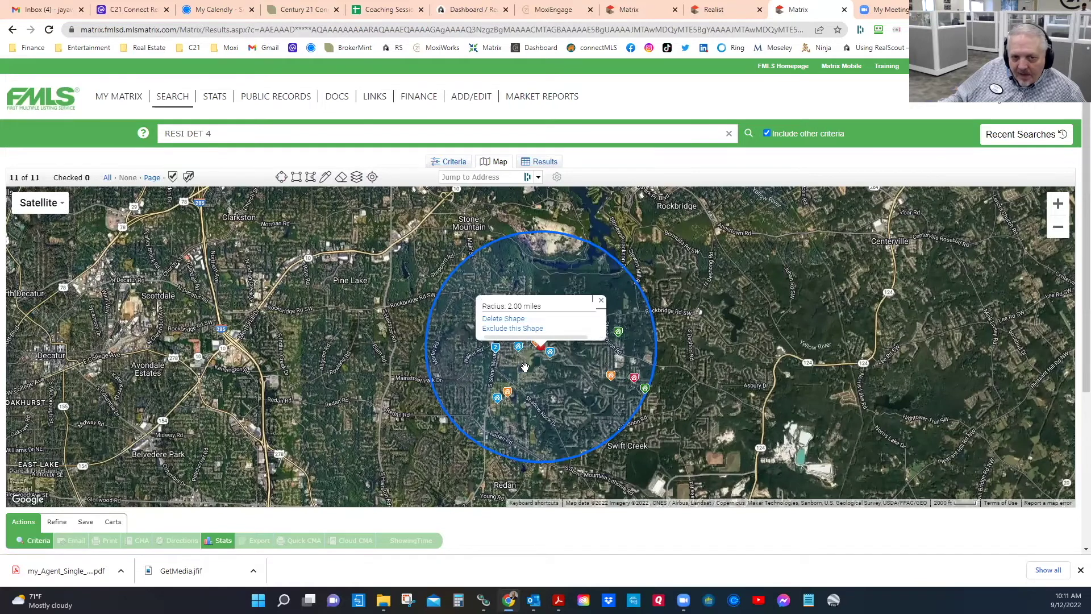
left_click(600, 300)
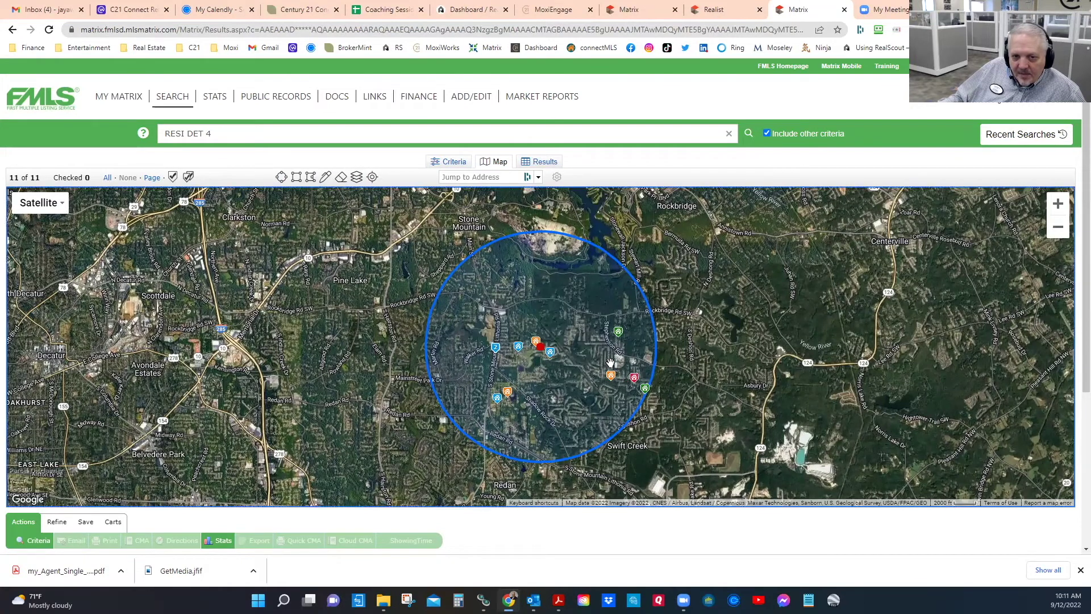
left_click(543, 164)
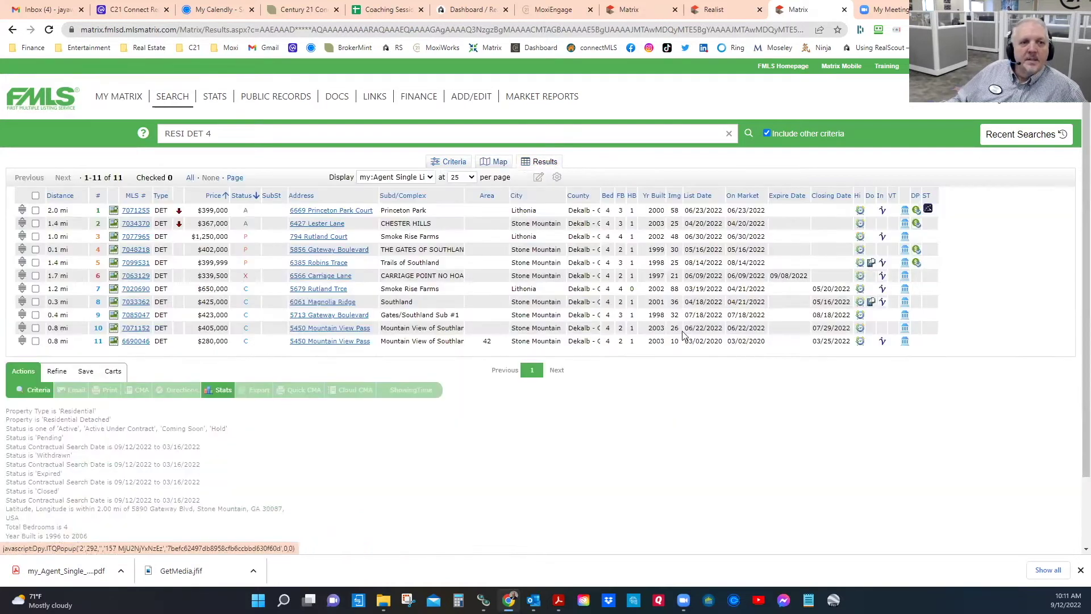
left_click(135, 210)
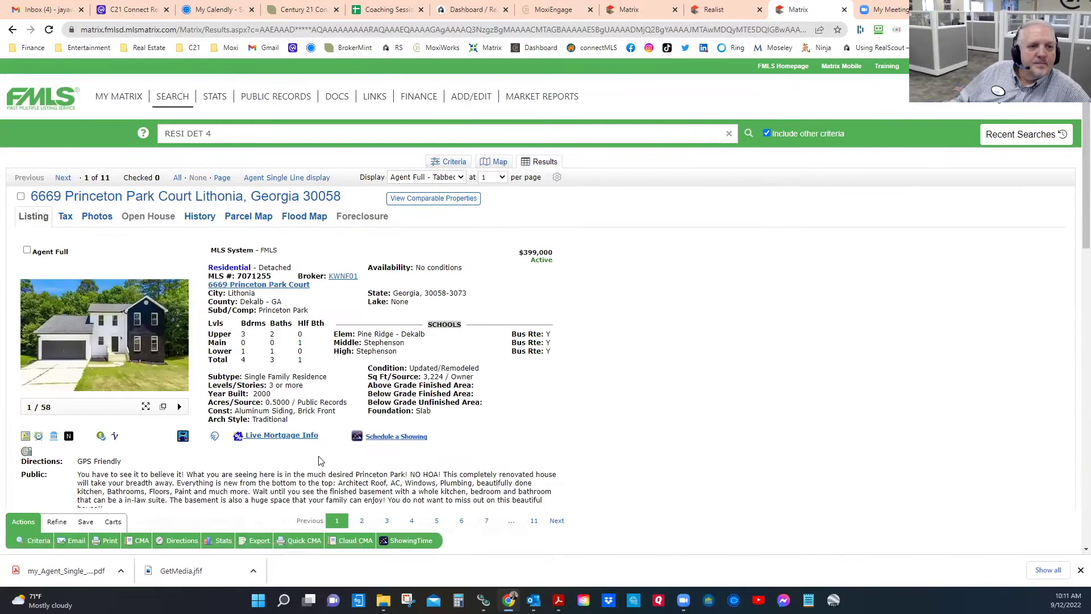
scroll(364, 370, "down", 2)
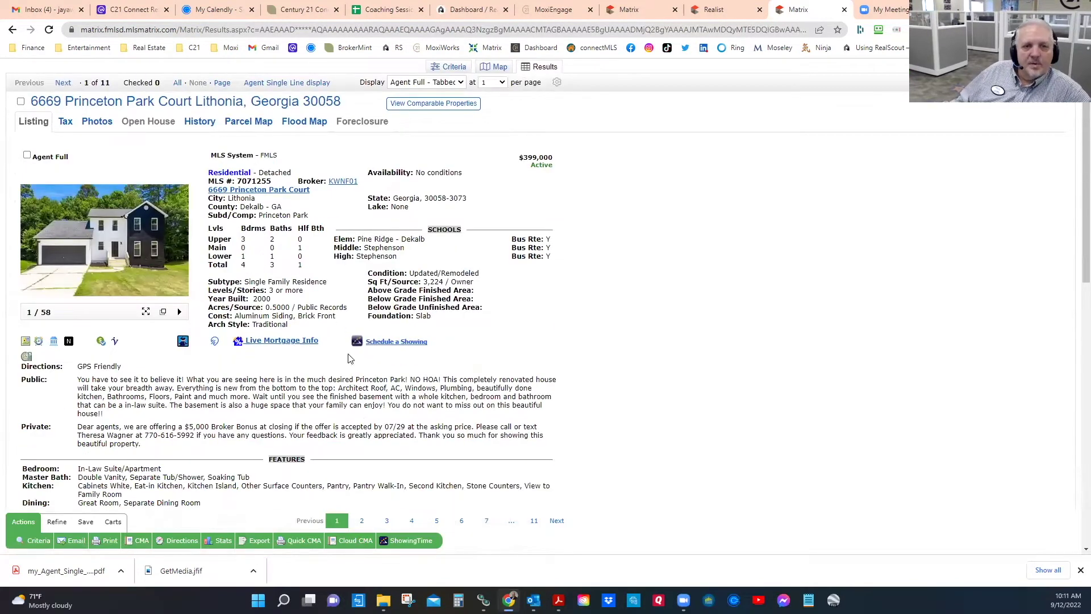
left_click_drag(435, 275, 446, 280)
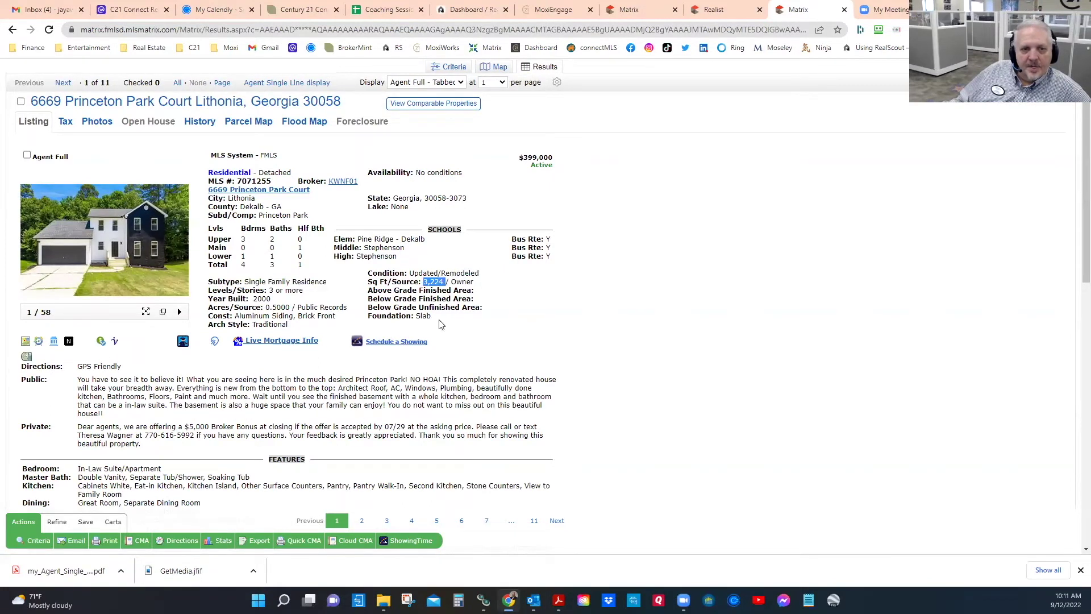
double_click(267, 300)
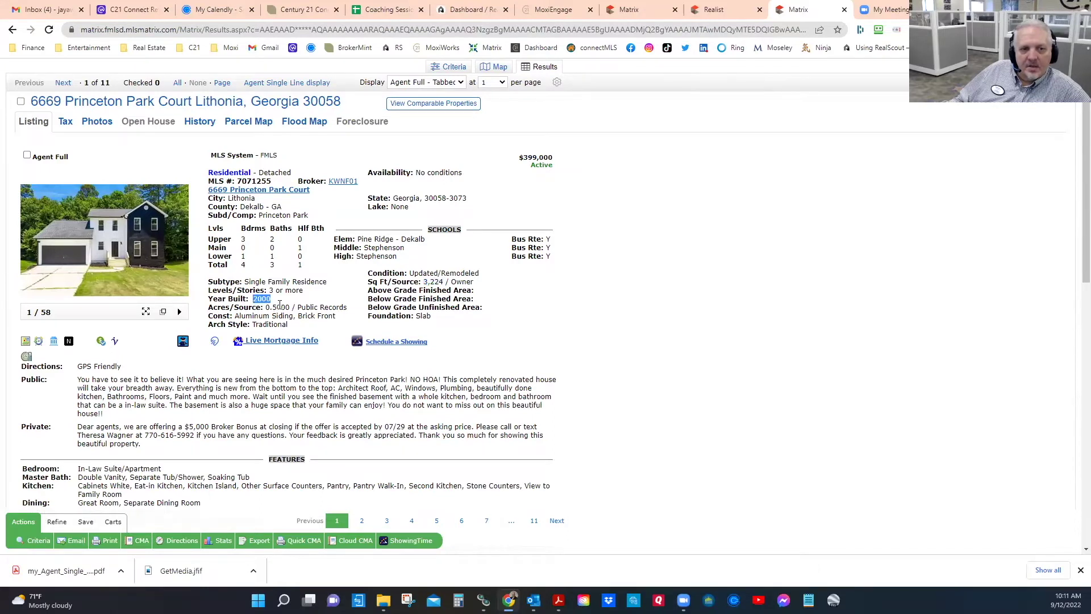
left_click(131, 251)
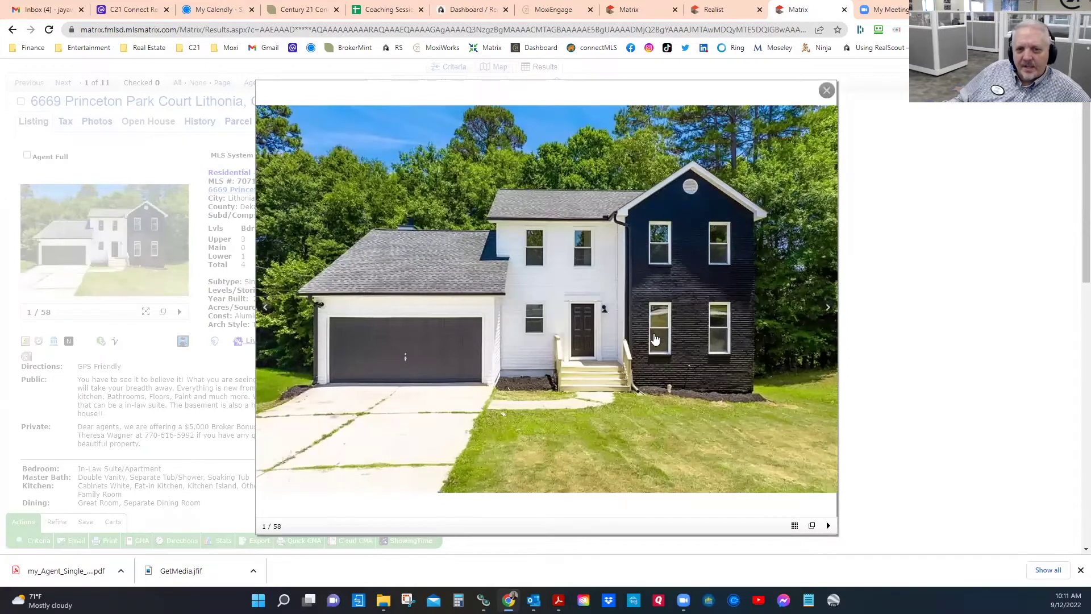
Step: Advance through the next twelve Princeton Park Court photos, then close the photo viewer
left_click(828, 310)
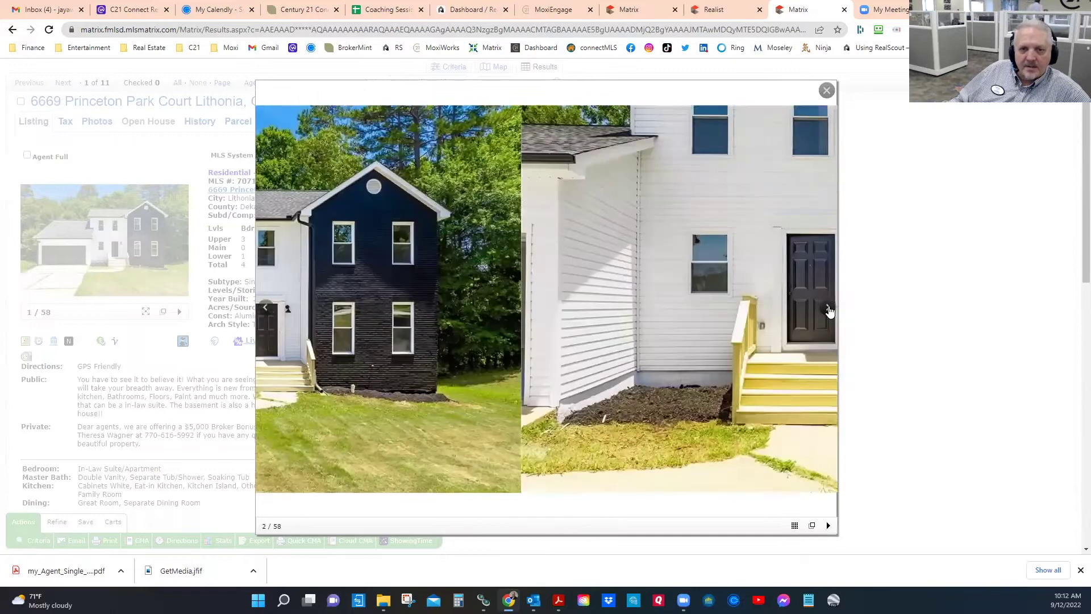
left_click(828, 310)
left_click(828, 309)
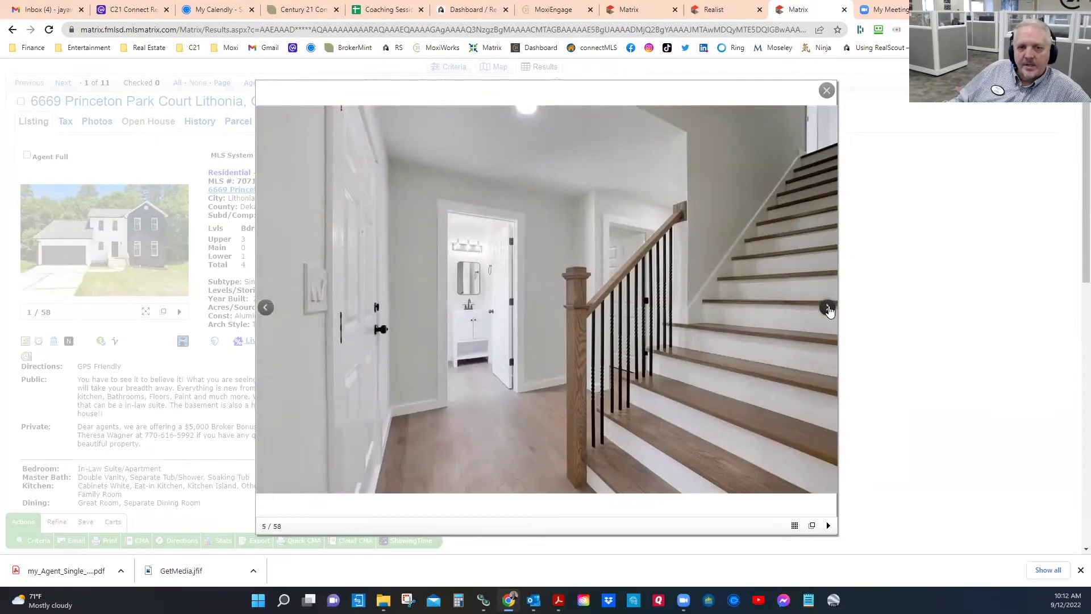
left_click(828, 309)
left_click(827, 309)
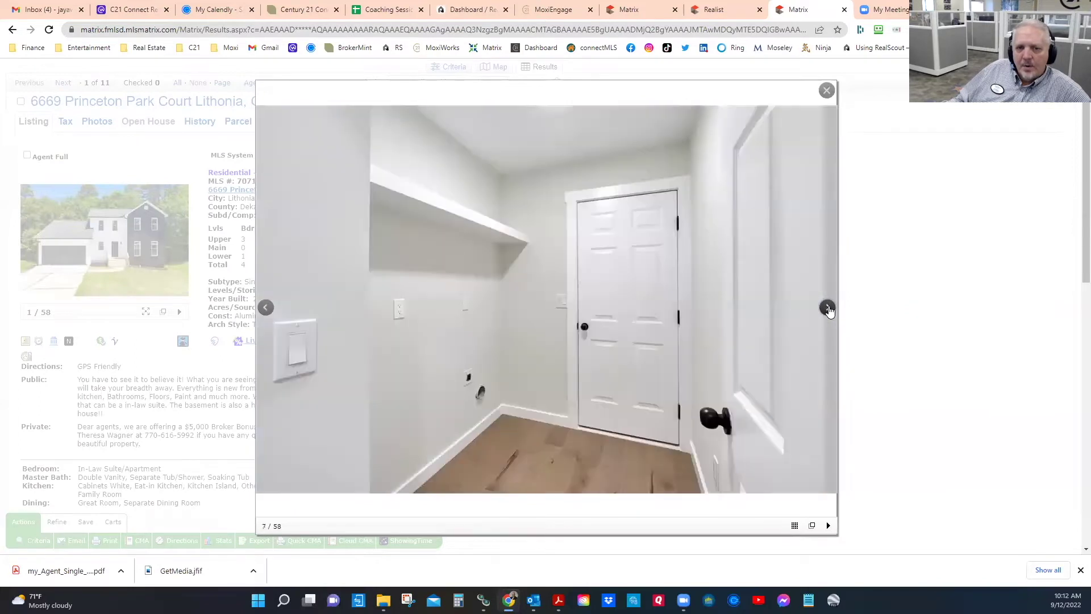
left_click(827, 310)
left_click(828, 310)
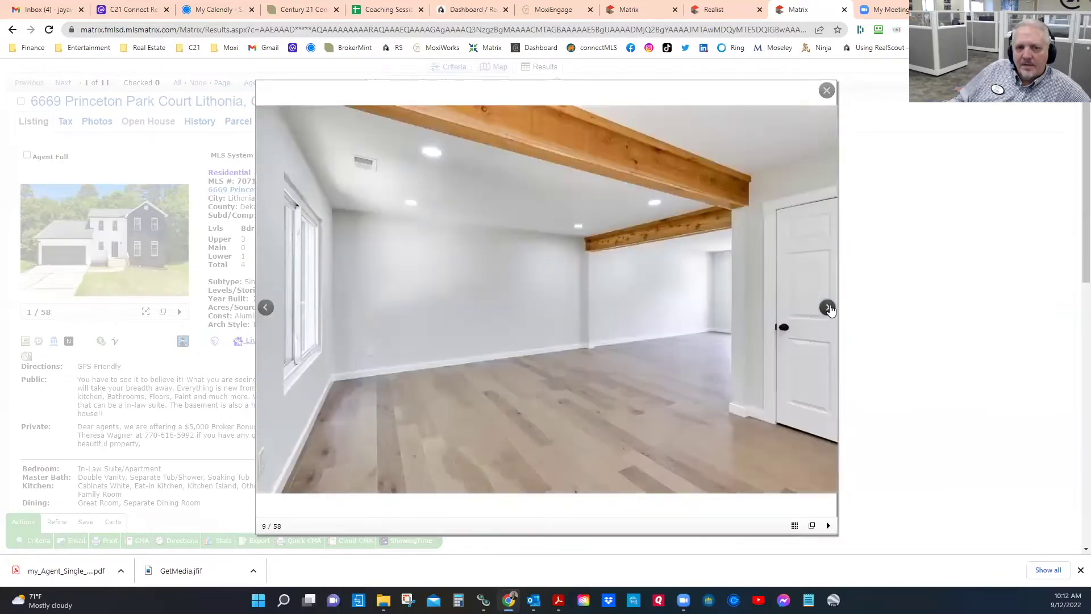
left_click(827, 310)
left_click(827, 310)
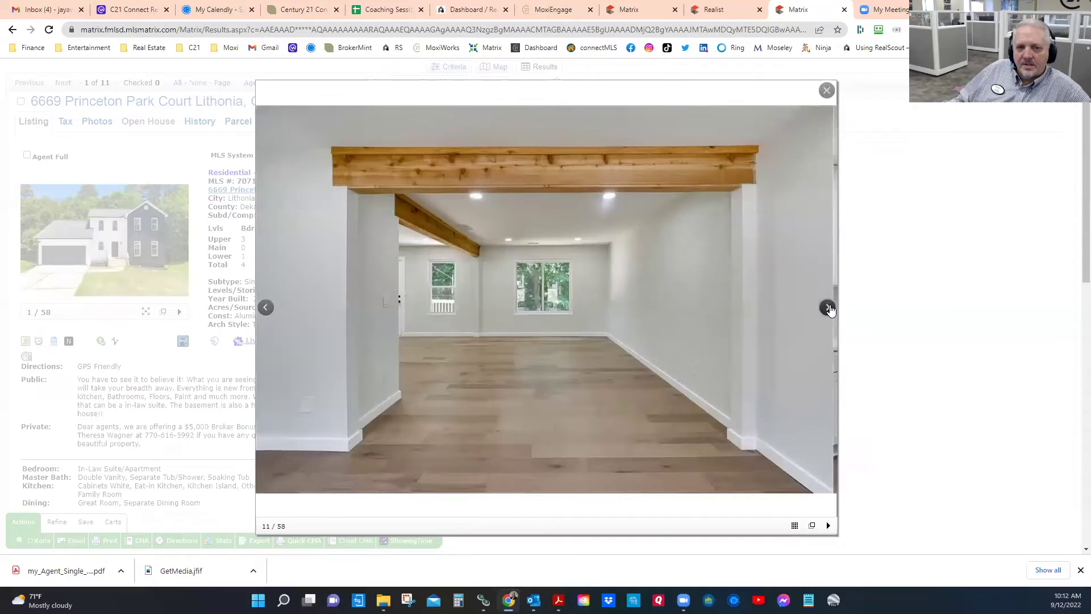
left_click(828, 310)
left_click(828, 310)
left_click(827, 310)
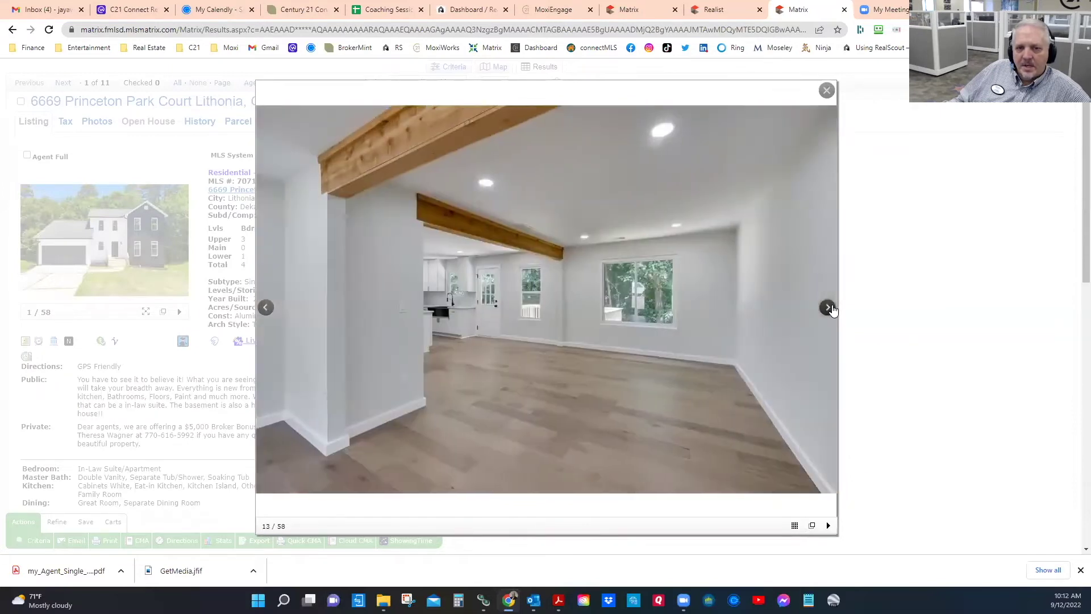
left_click(864, 254)
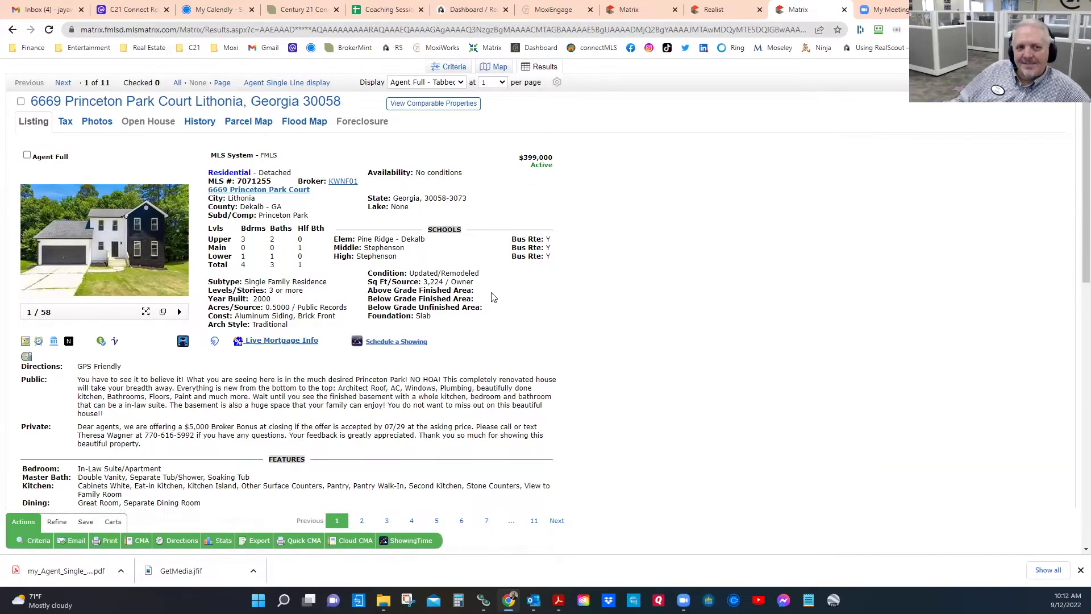
left_click(27, 157)
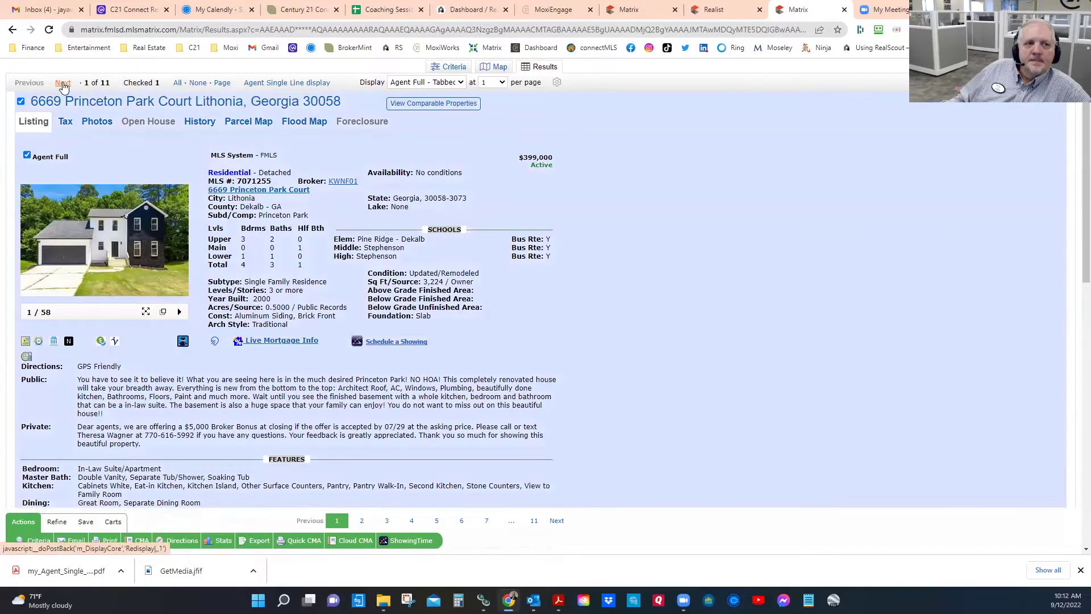
left_click(64, 83)
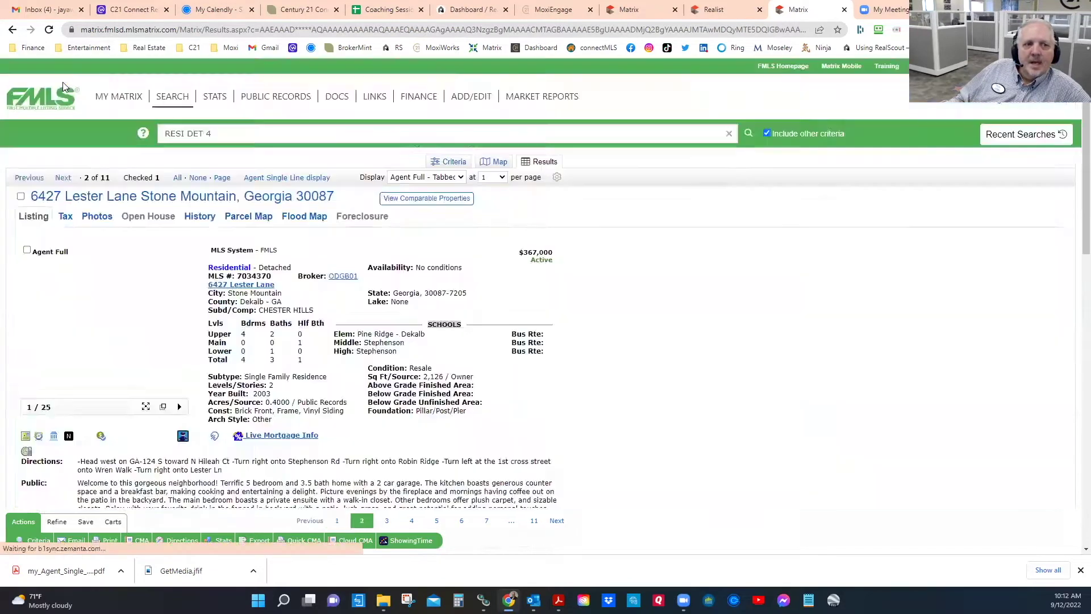
left_click(27, 179)
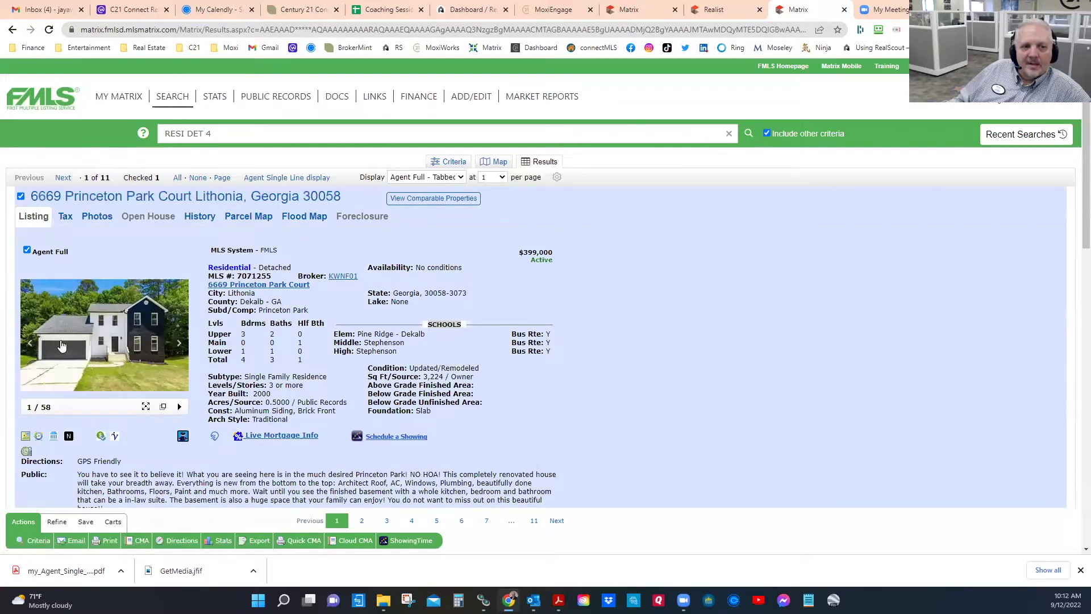
Step: Return to the Agent Single Line results table of 11 listings
scroll(159, 379, "down", 5)
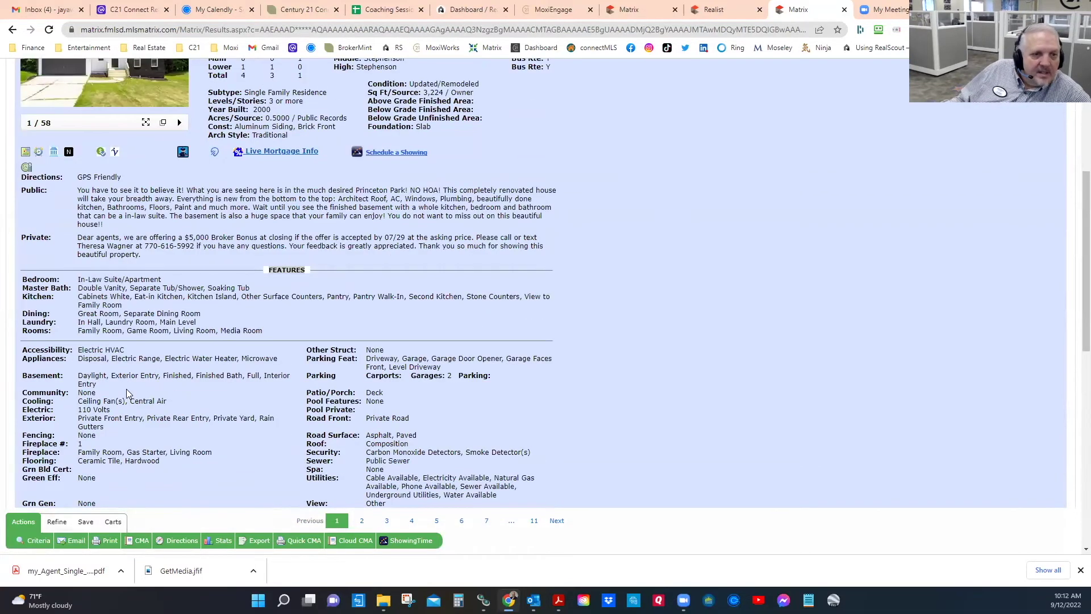
scroll(176, 381, "up", 2)
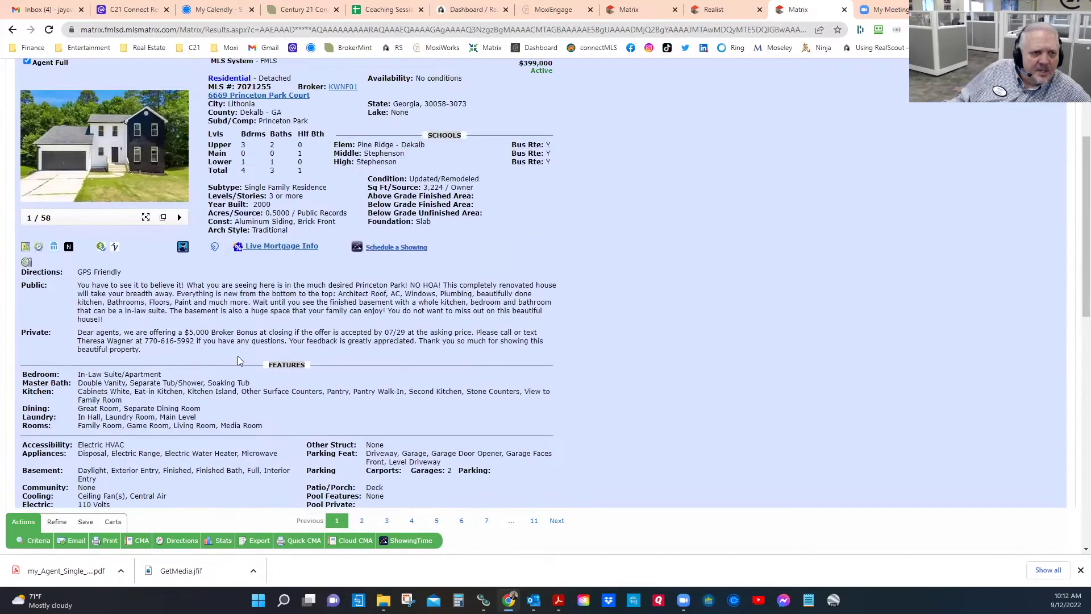
scroll(232, 336, "up", 2)
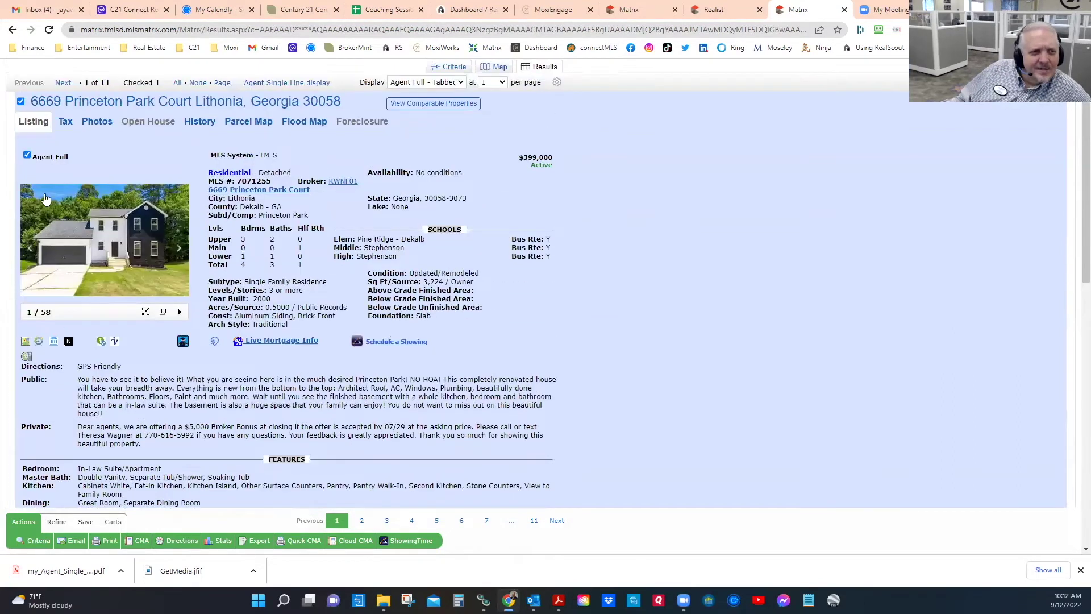
left_click(280, 82)
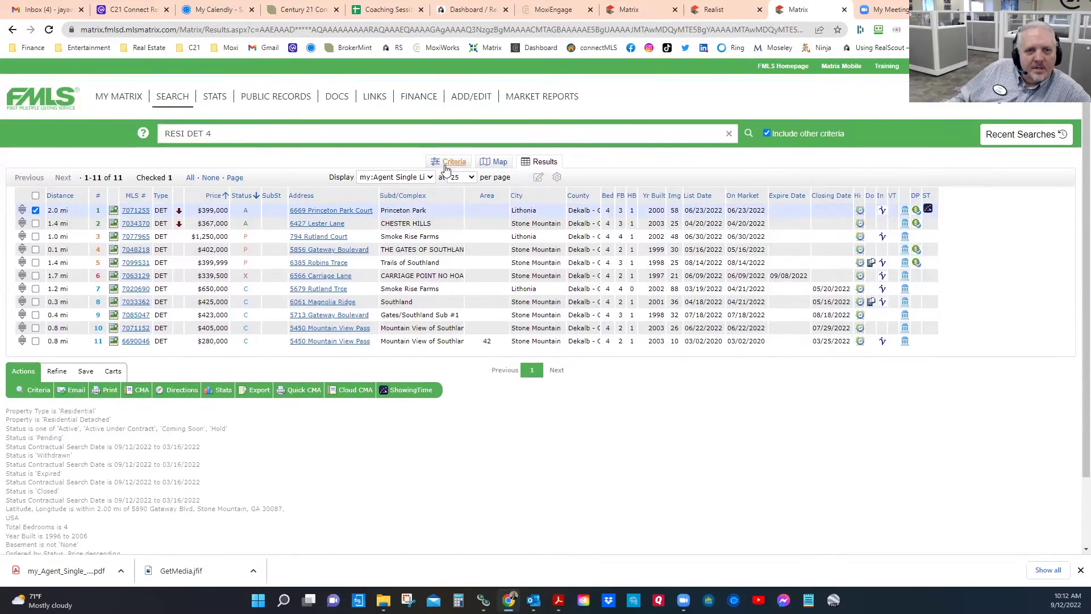
Step: Set Basement Description to Not with Bath/Stubbed and Boat Door selected
left_click(451, 162)
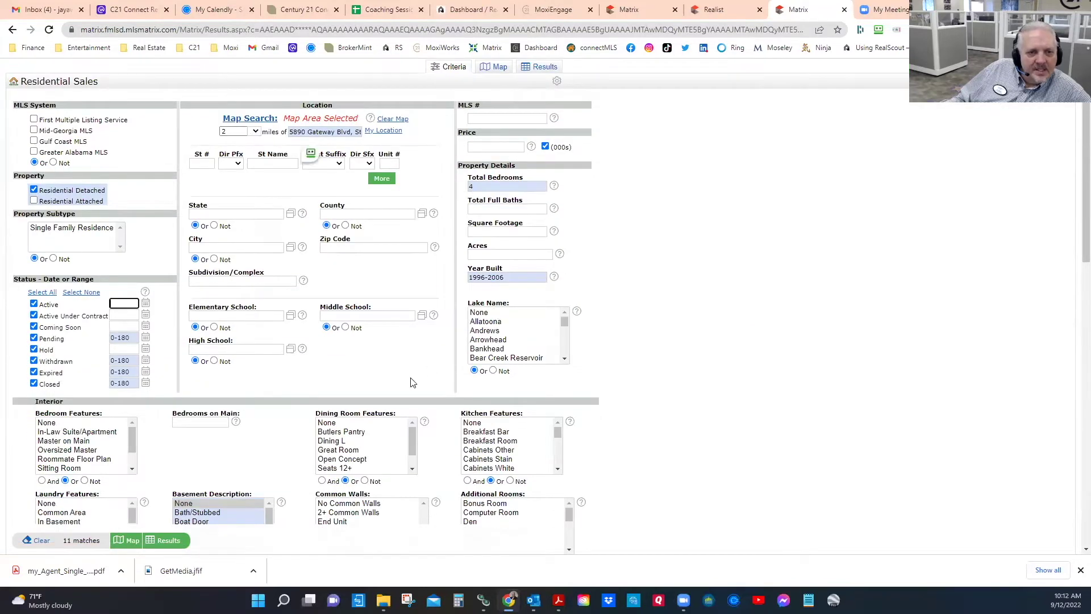
scroll(412, 383, "down", 3)
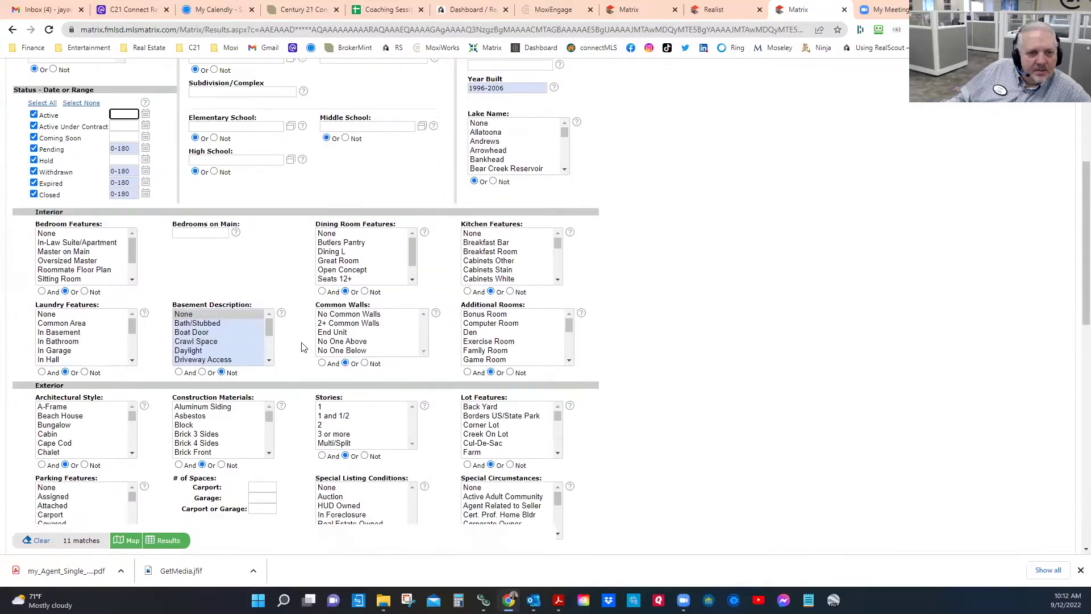
left_click(202, 373)
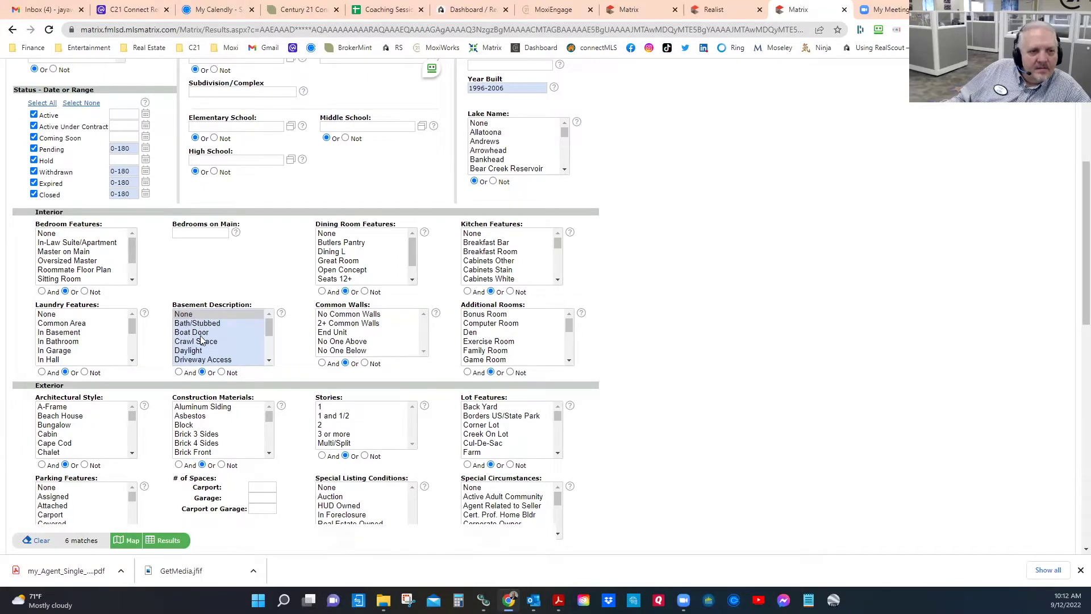
left_click(188, 324)
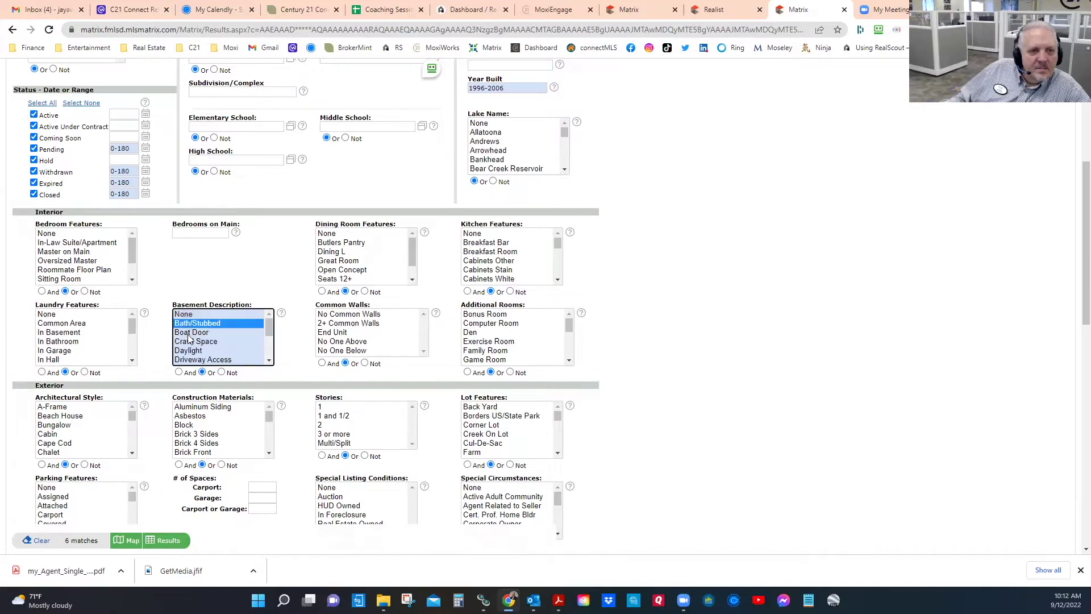
left_click(189, 334, "ctrl")
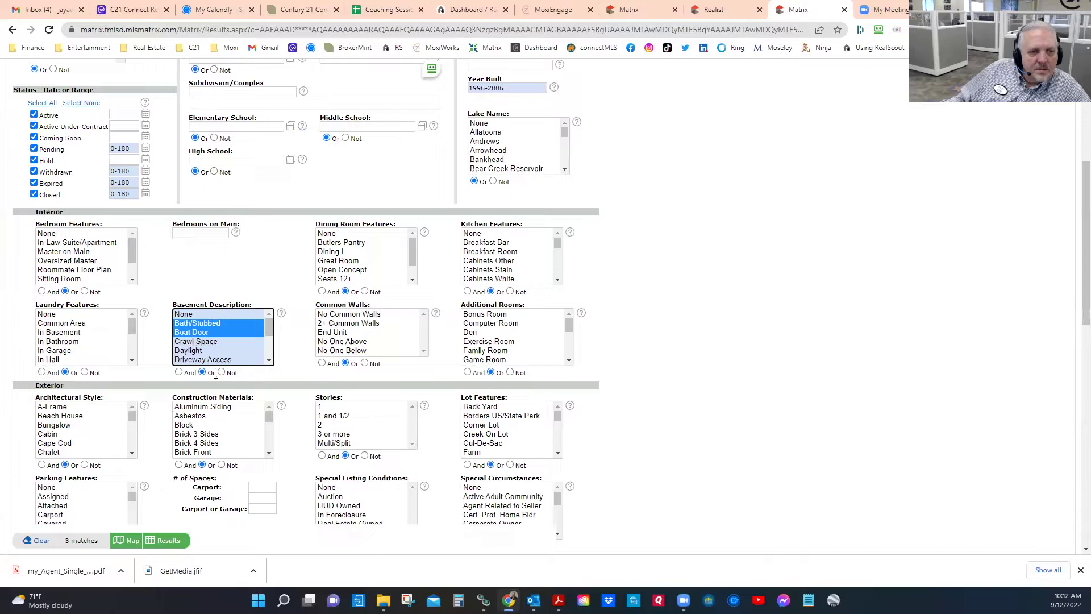
left_click(221, 372)
Step: Also exclude Crawl Space, Driveway Access, Daylight, Exterior Entry, Finished, Finished Bath, Full and Interior Entry
left_click(191, 341, "ctrl")
left_click(193, 359, "ctrl")
left_click(190, 351, "ctrl")
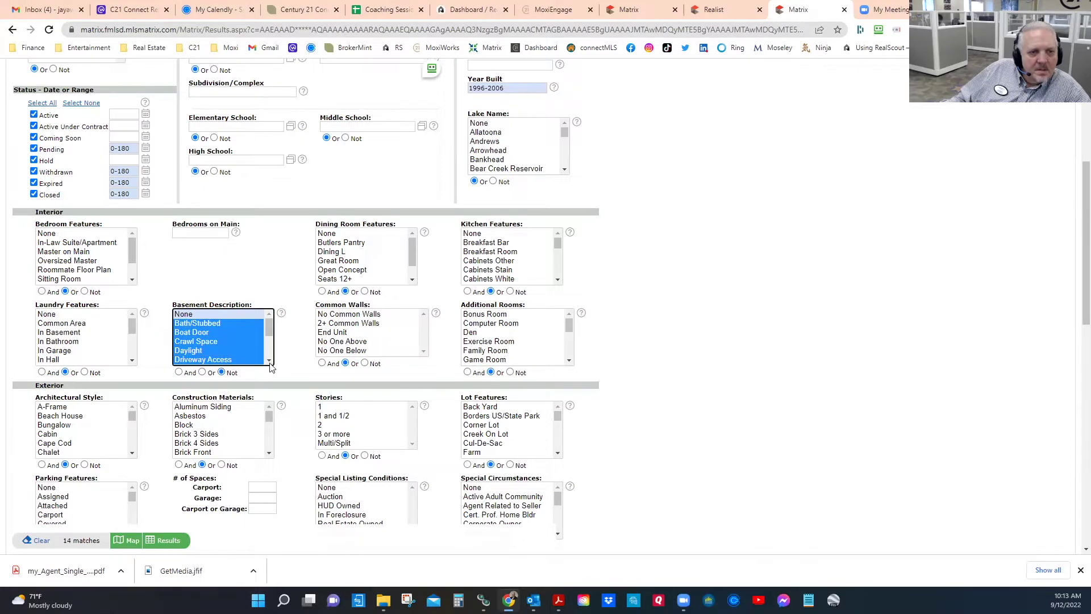
scroll(267, 358, "down", 2)
left_click(200, 323, "ctrl")
left_click(198, 333, "ctrl")
left_click(196, 340, "ctrl")
left_click(193, 350, "ctrl")
left_click(194, 359, "ctrl")
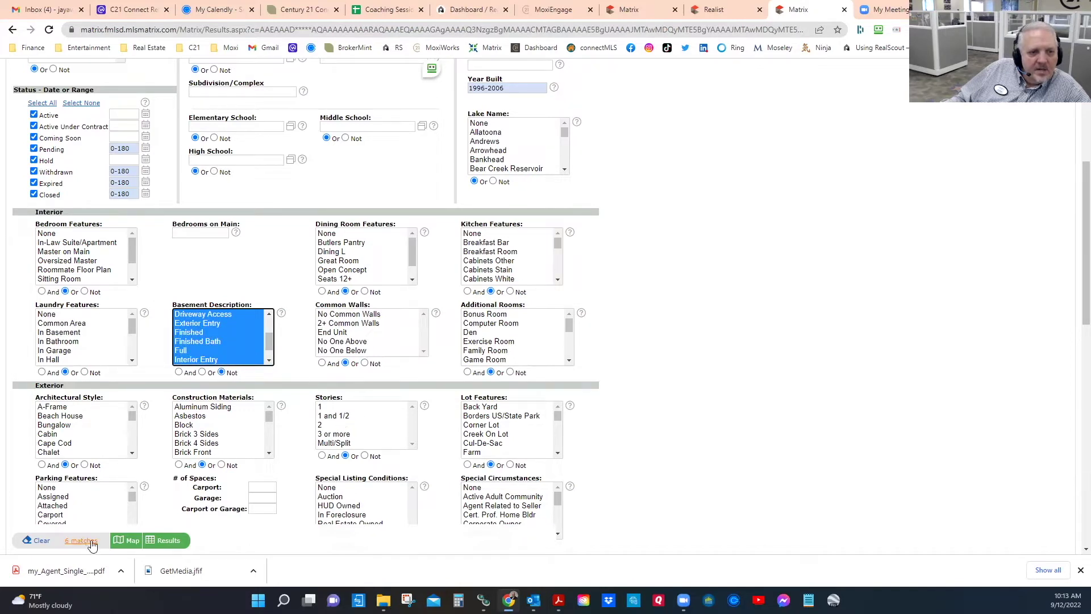
left_click(167, 540)
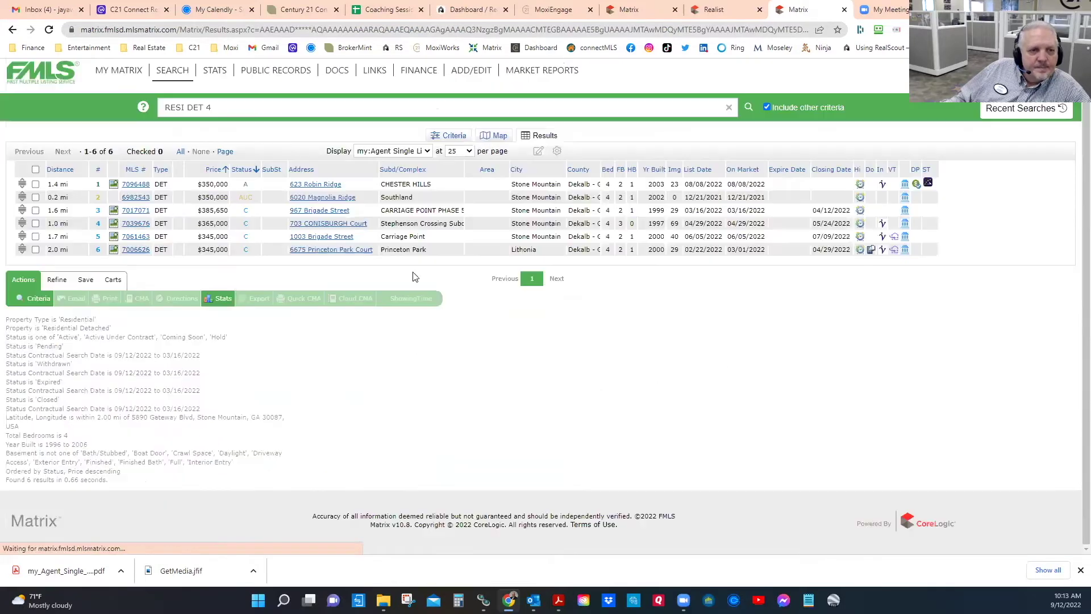
left_click(135, 185)
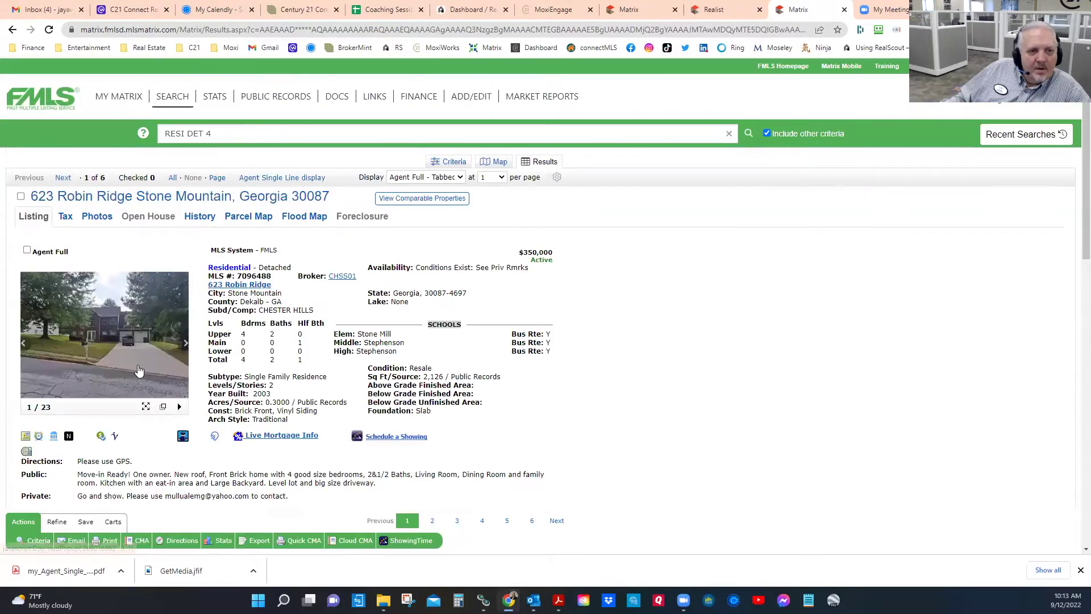
scroll(76, 393, "down", 3)
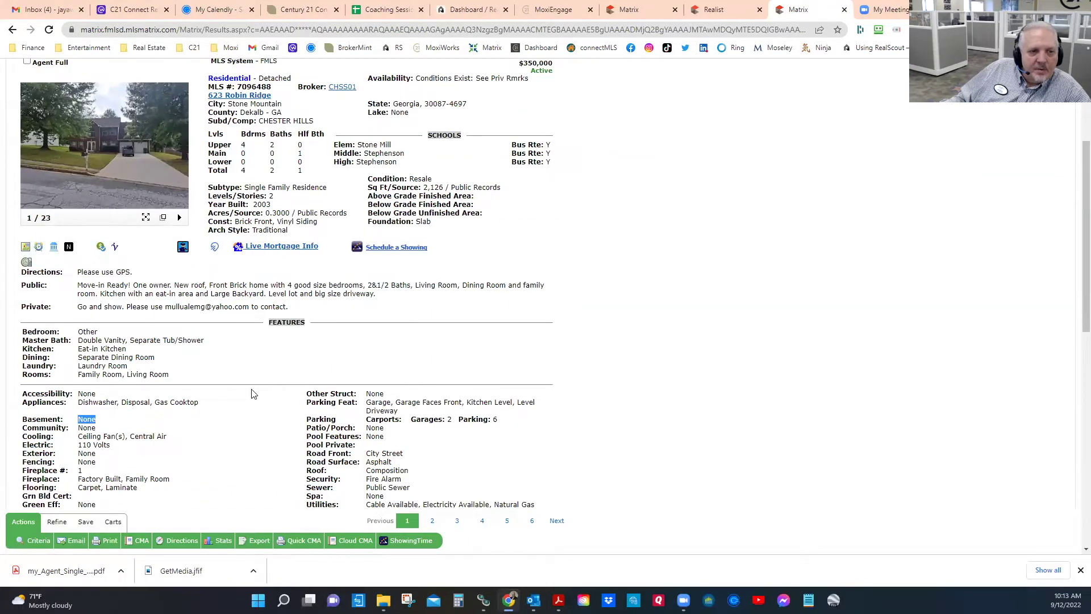
scroll(292, 376, "up", 3)
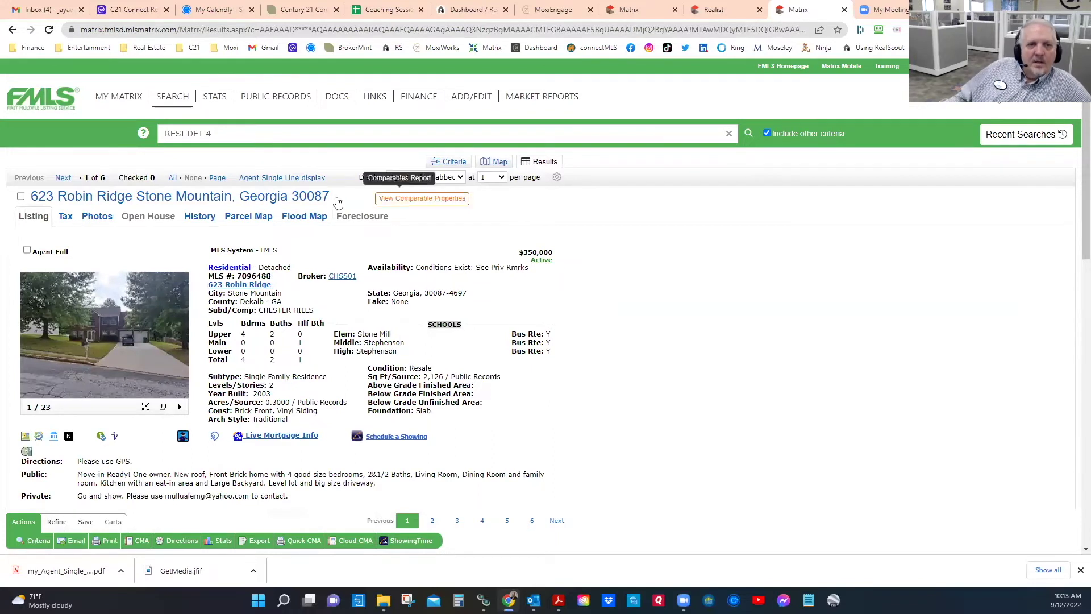
left_click(293, 177)
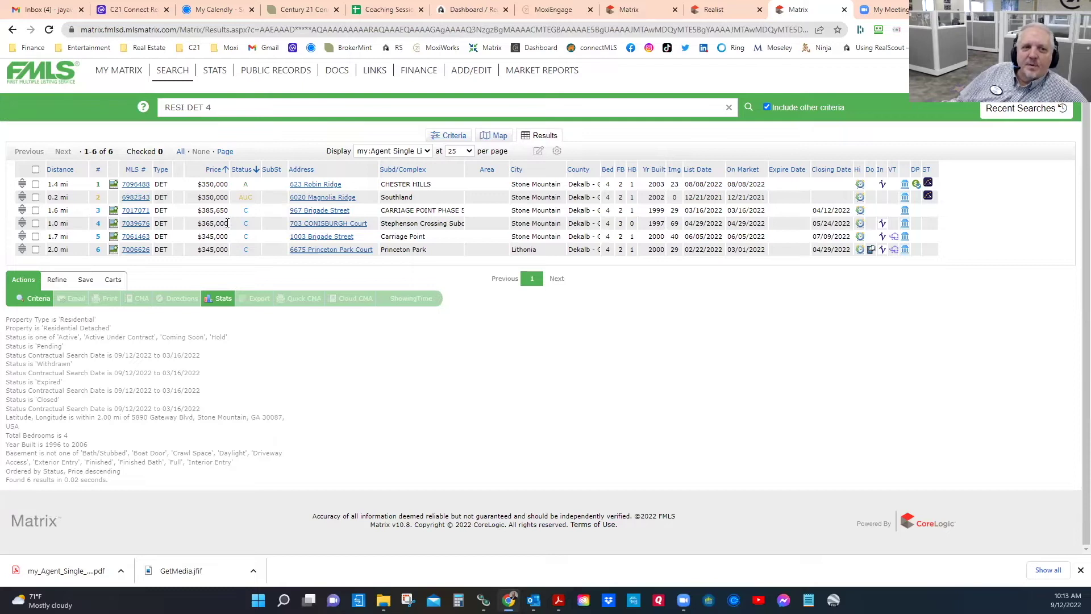
Step: Deselect Bath/Stubbed, Boat Door, Crawl Space, Daylight and Driveway Access under Basement Description
left_click(452, 135)
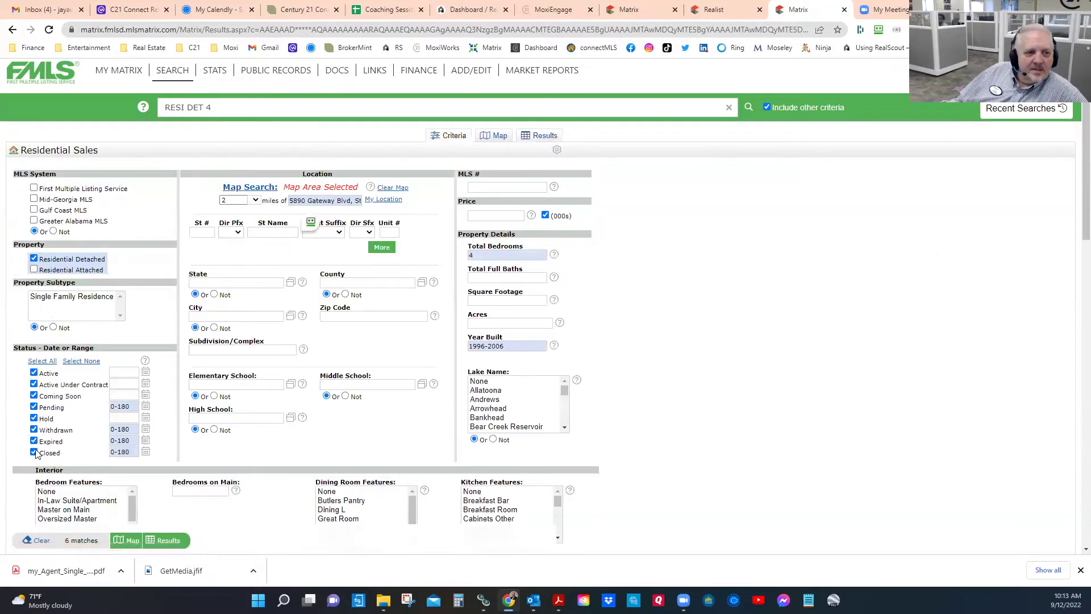
scroll(263, 379, "down", 1)
scroll(263, 380, "down", 5)
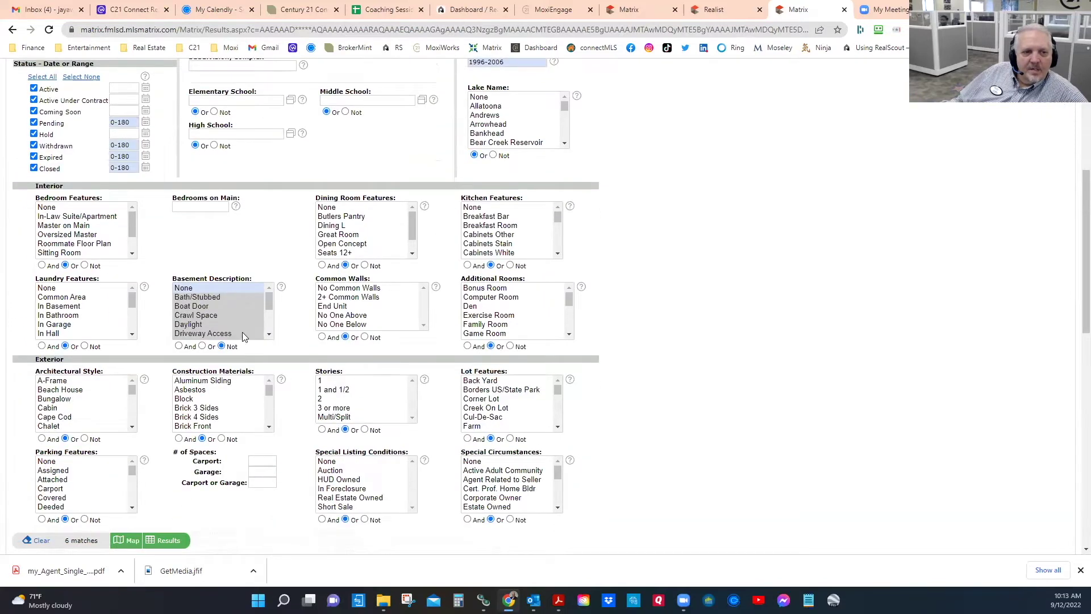
left_click(192, 297, "ctrl")
left_click(187, 308, "ctrl")
left_click(187, 316, "ctrl")
left_click(190, 325, "ctrl")
left_click(194, 334, "ctrl")
Step: Deselect Interior Entry, Full, Finished Bath and Finished, then show all 17 results
left_click(268, 335)
left_click(188, 316, "ctrl")
left_click(182, 307, "ctrl")
left_click(190, 298, "ctrl")
left_click(190, 288, "ctrl")
scroll(228, 290, "up", 1)
left_click(270, 287)
left_click(269, 286)
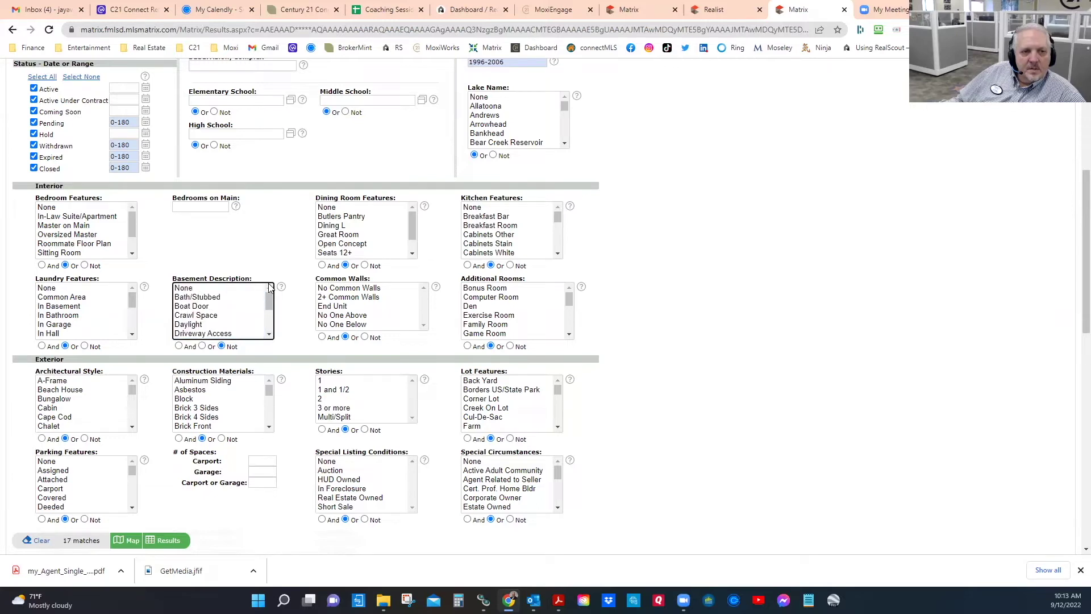
left_click(164, 539)
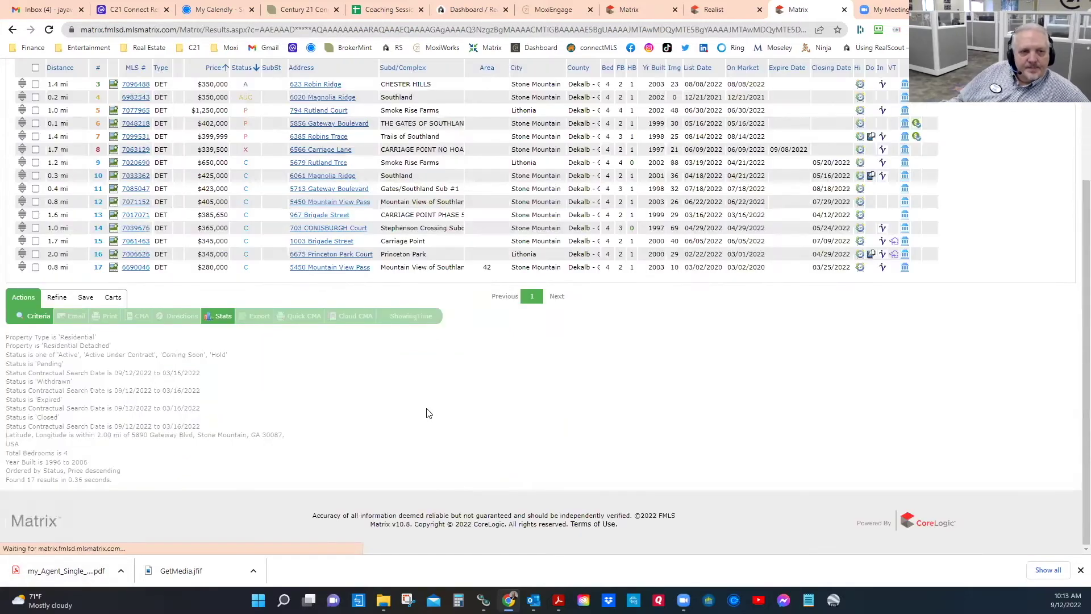
scroll(428, 380, "up", 3)
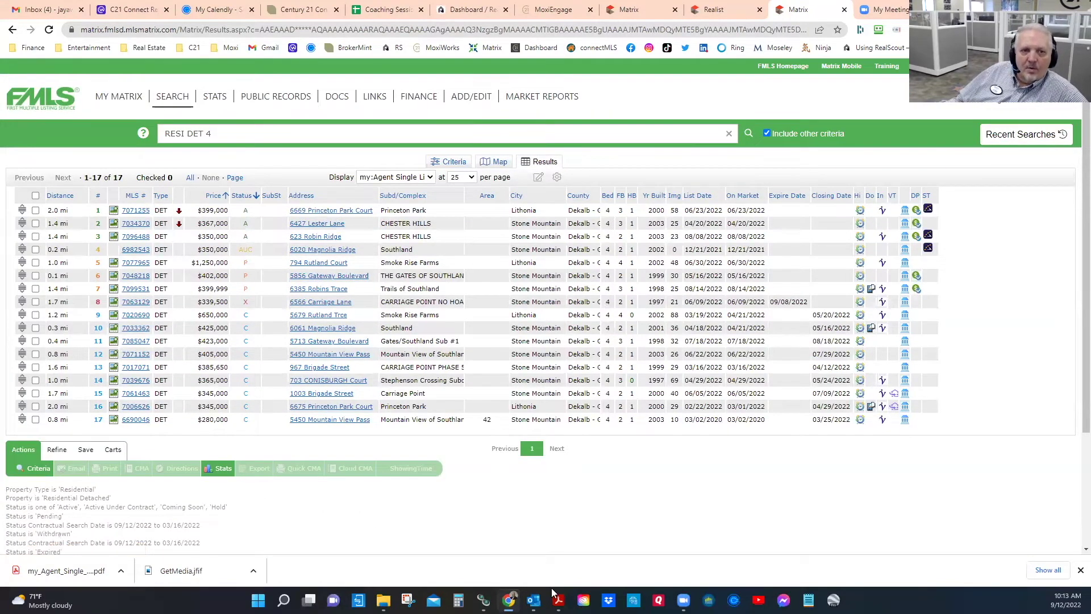
left_click(136, 209)
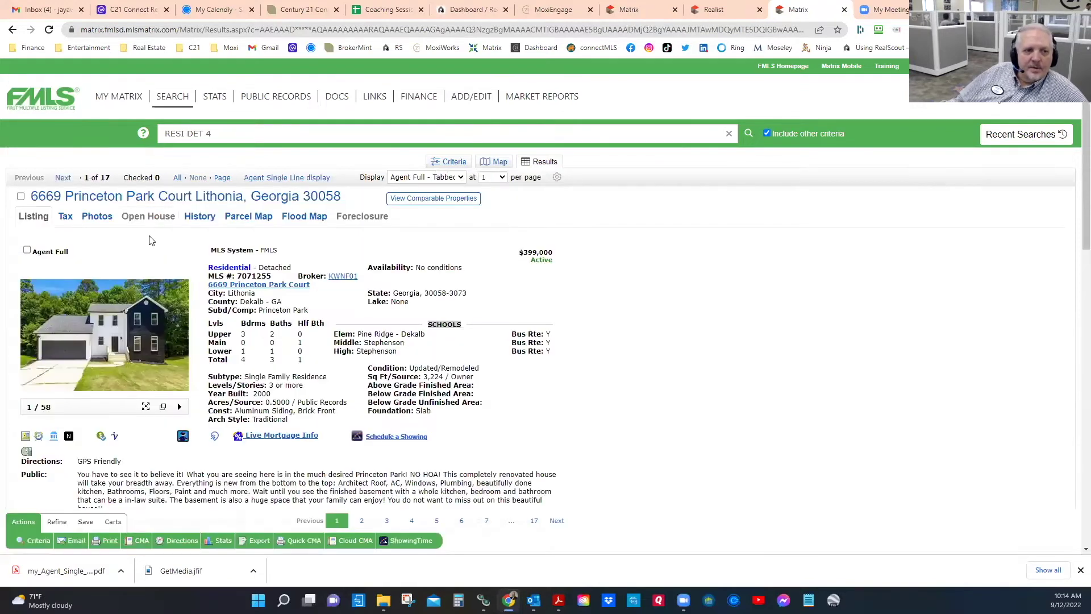
left_click(21, 196)
left_click(63, 178)
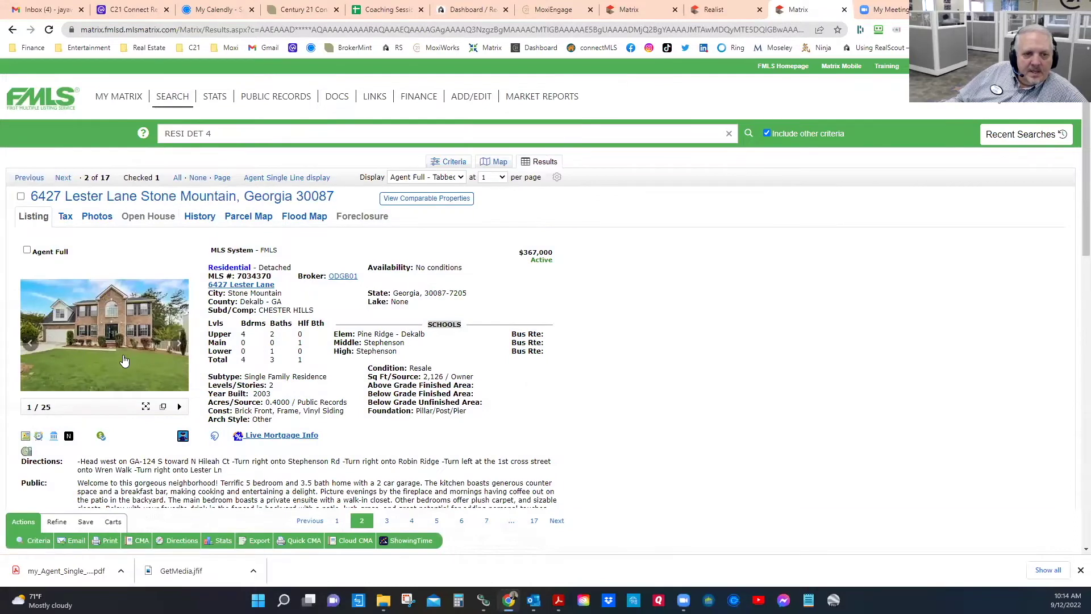
scroll(327, 280, "down", 2)
double_click(433, 282)
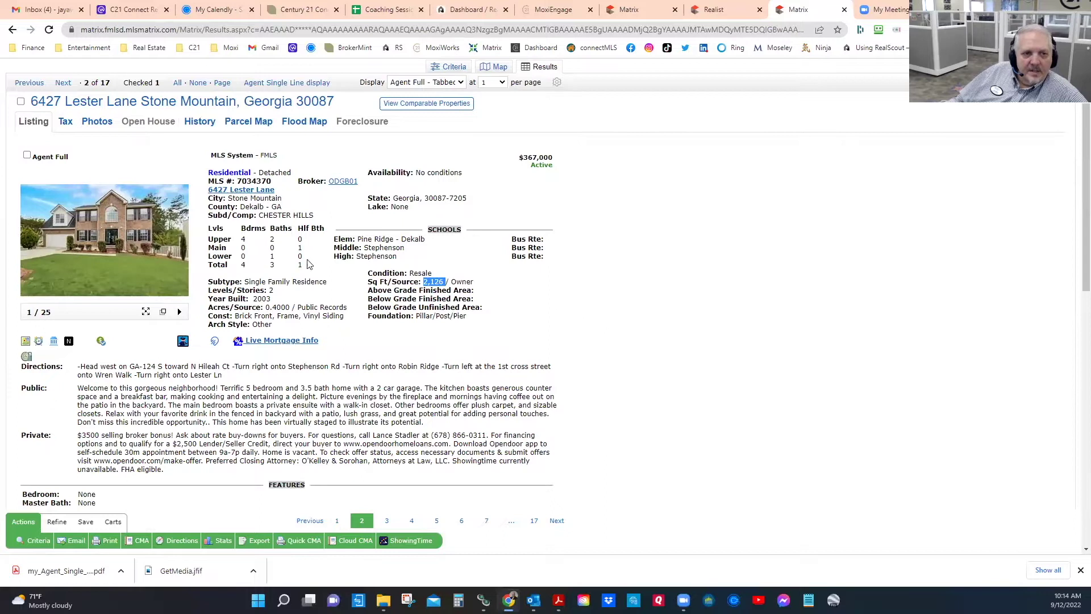
double_click(283, 216)
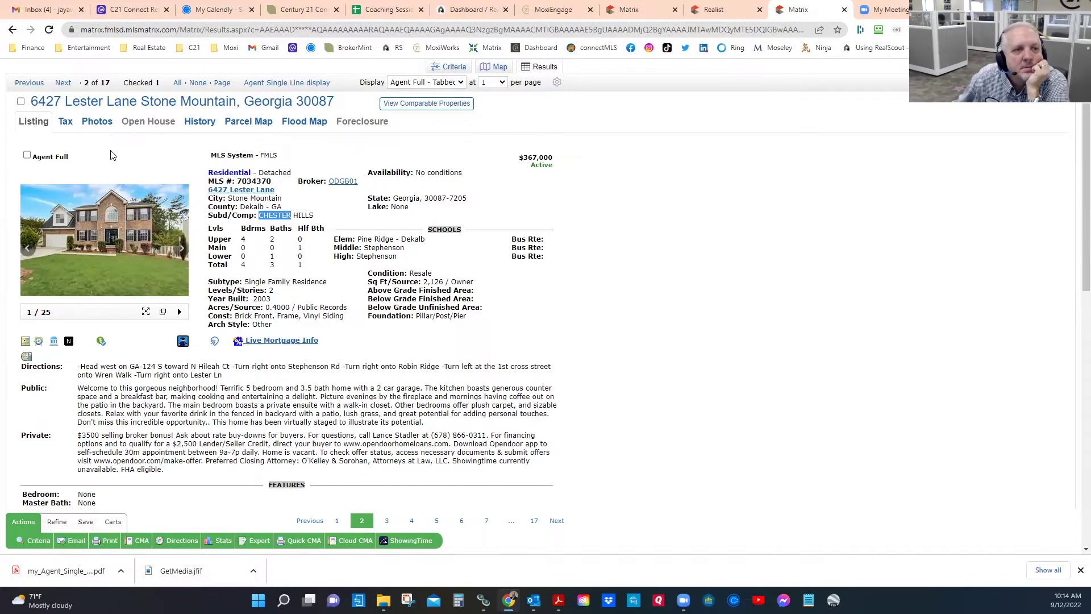
left_click(63, 83)
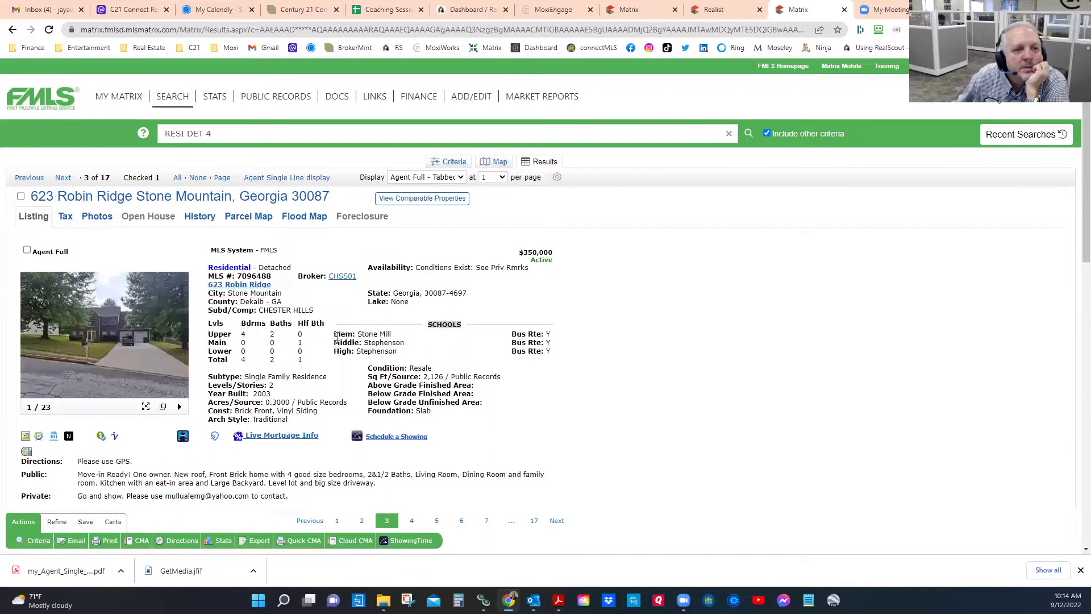
scroll(387, 393, "down", 2)
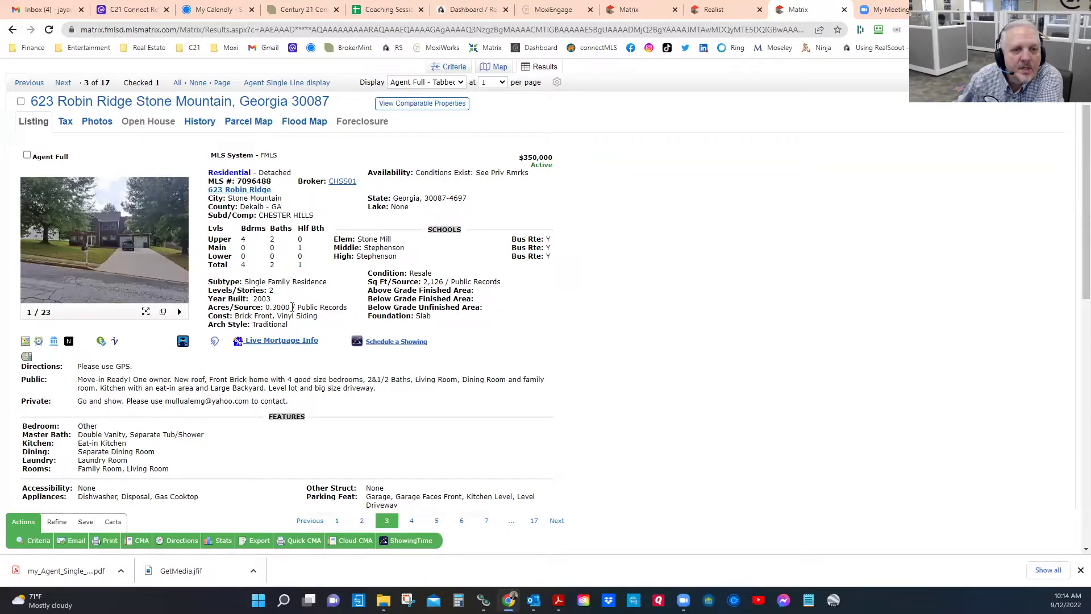
double_click(434, 281)
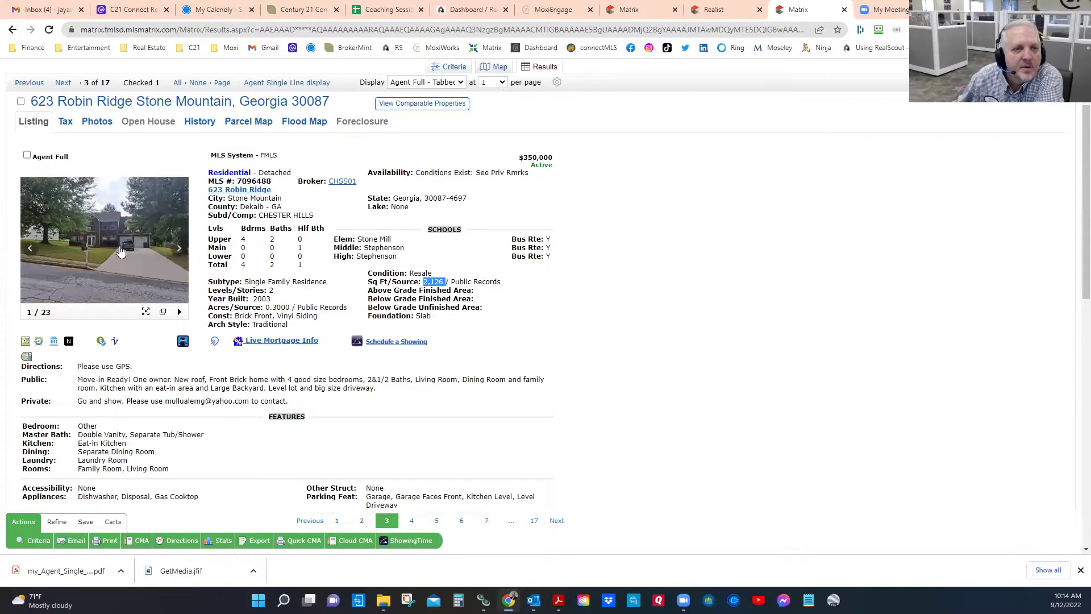
left_click(121, 248)
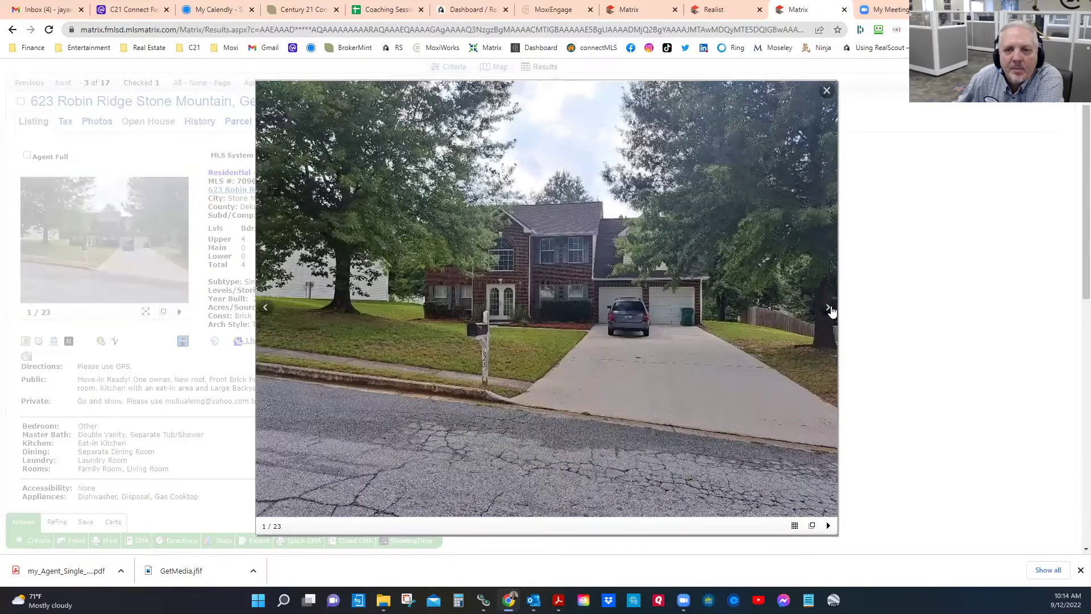
left_click(827, 310)
left_click(827, 309)
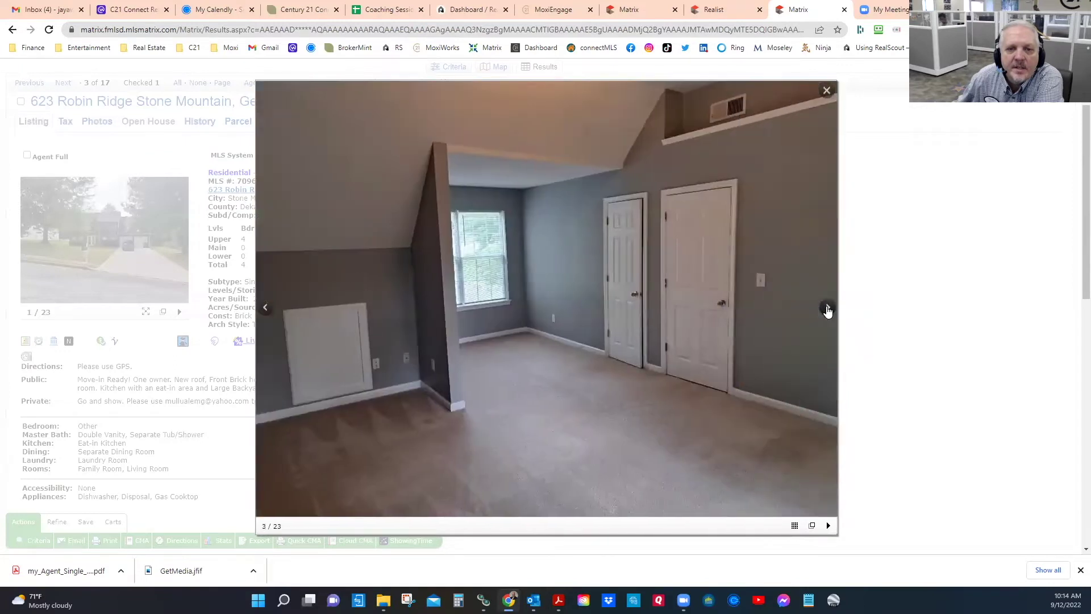
left_click(827, 310)
left_click(828, 310)
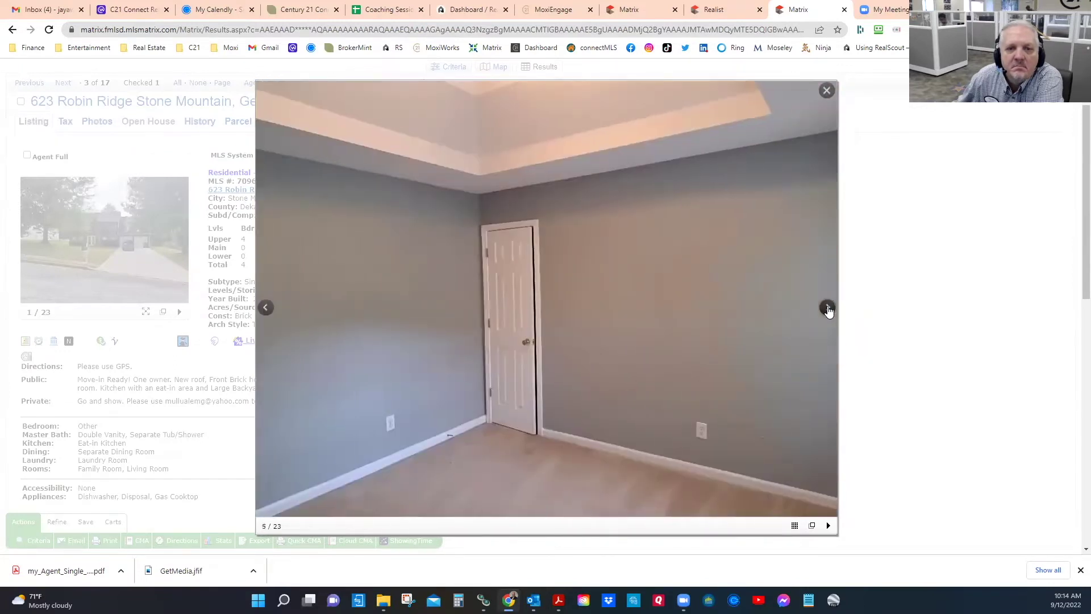
left_click(827, 309)
left_click(828, 310)
left_click(827, 310)
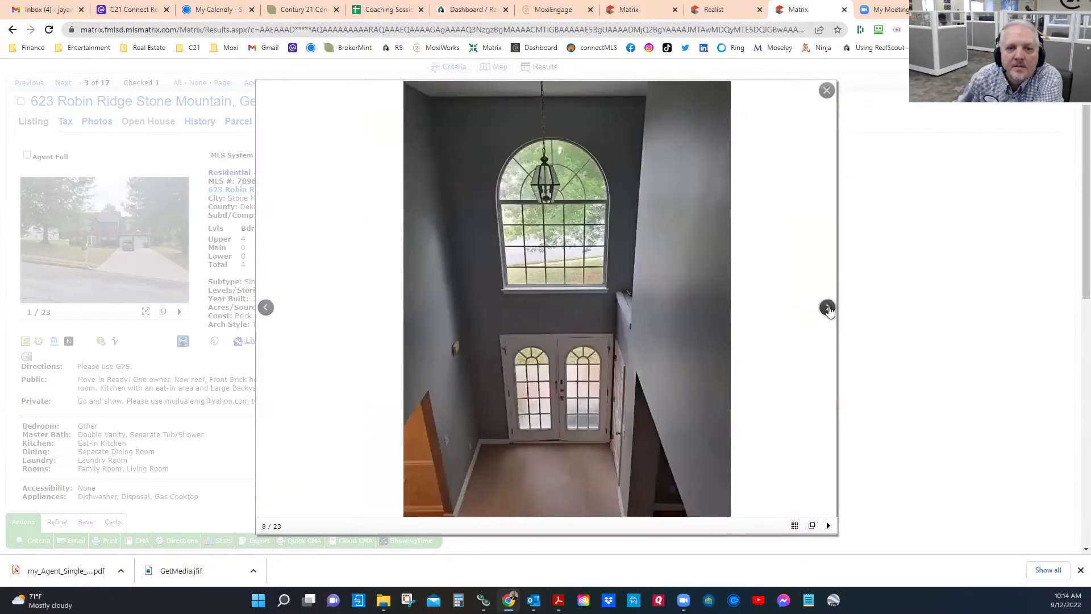
left_click(828, 310)
left_click(827, 310)
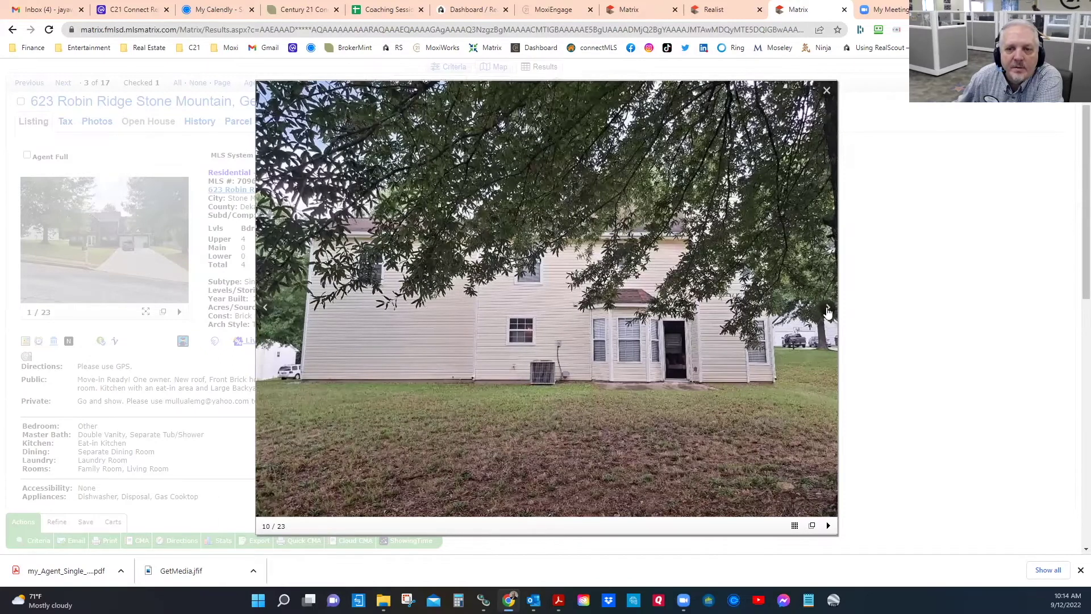
left_click(827, 312)
left_click(822, 312)
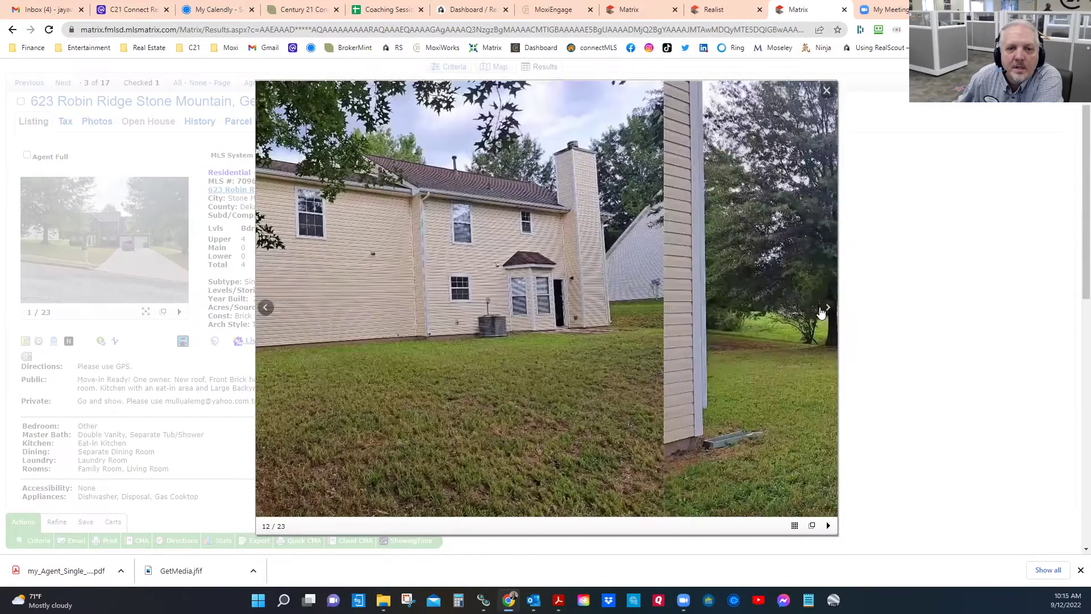
left_click(821, 312)
left_click(822, 312)
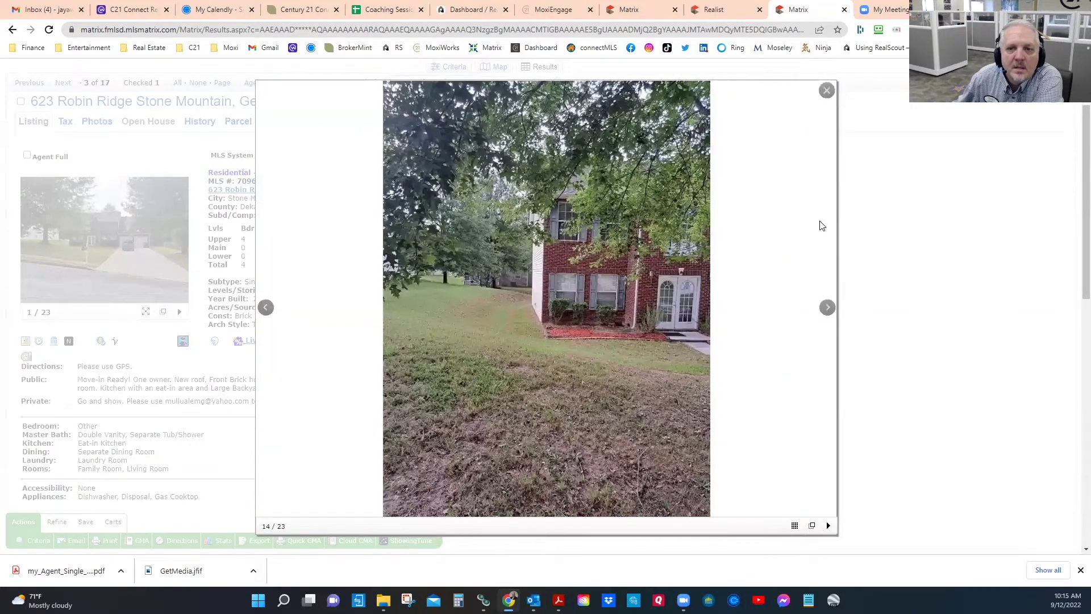
left_click(828, 307)
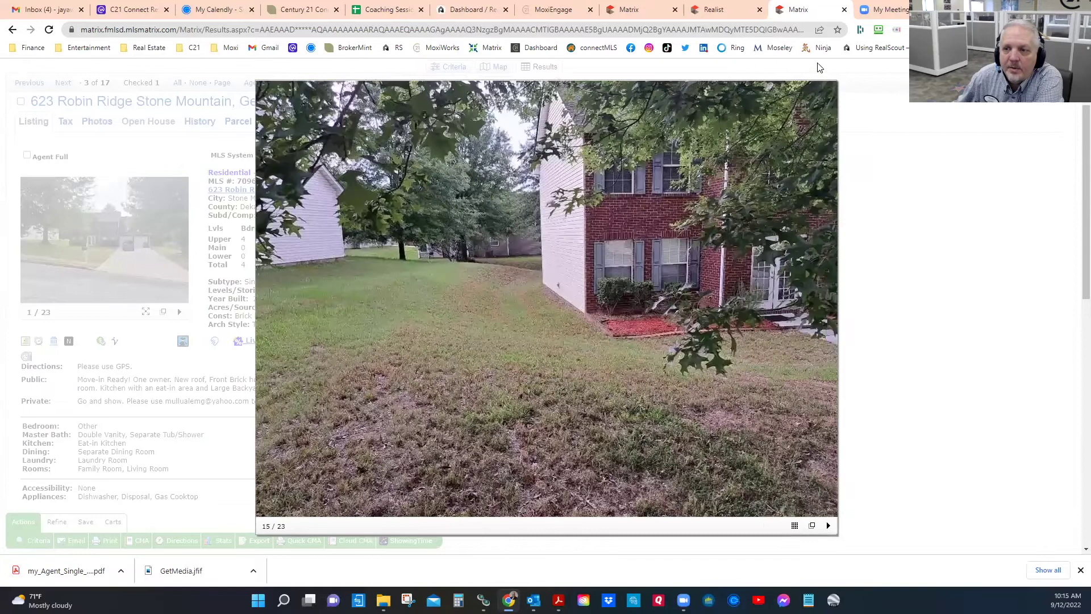
left_click(827, 94)
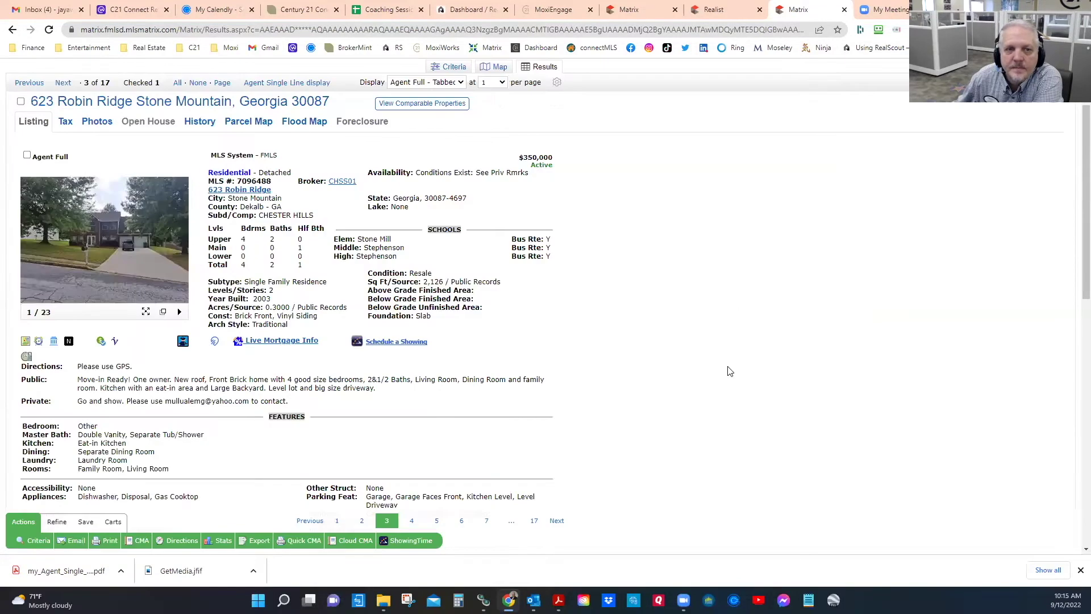
left_click(27, 156)
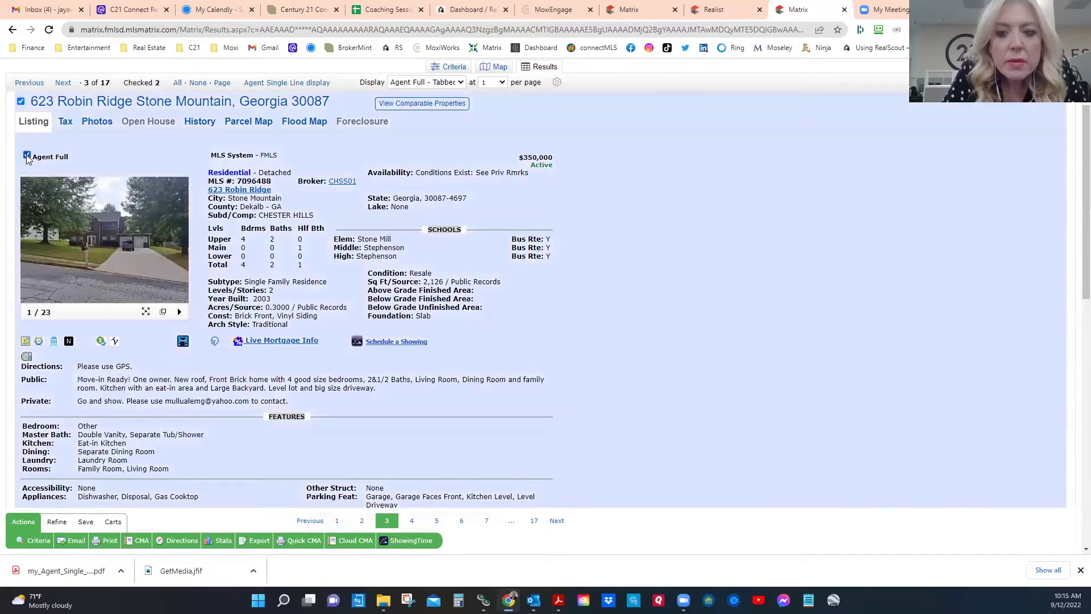
left_click(63, 83)
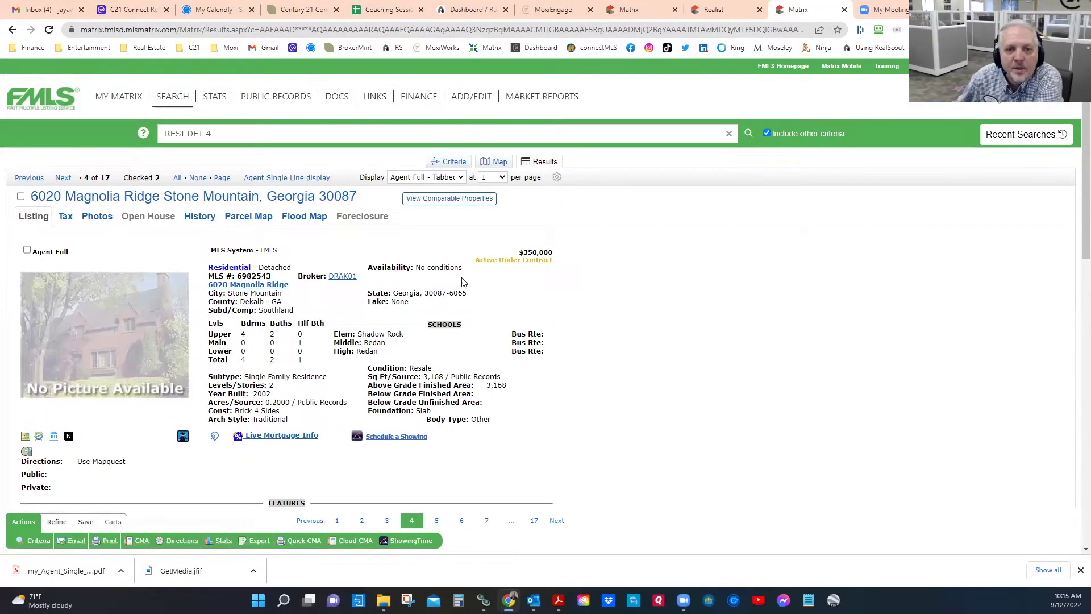
scroll(412, 363, "down", 2)
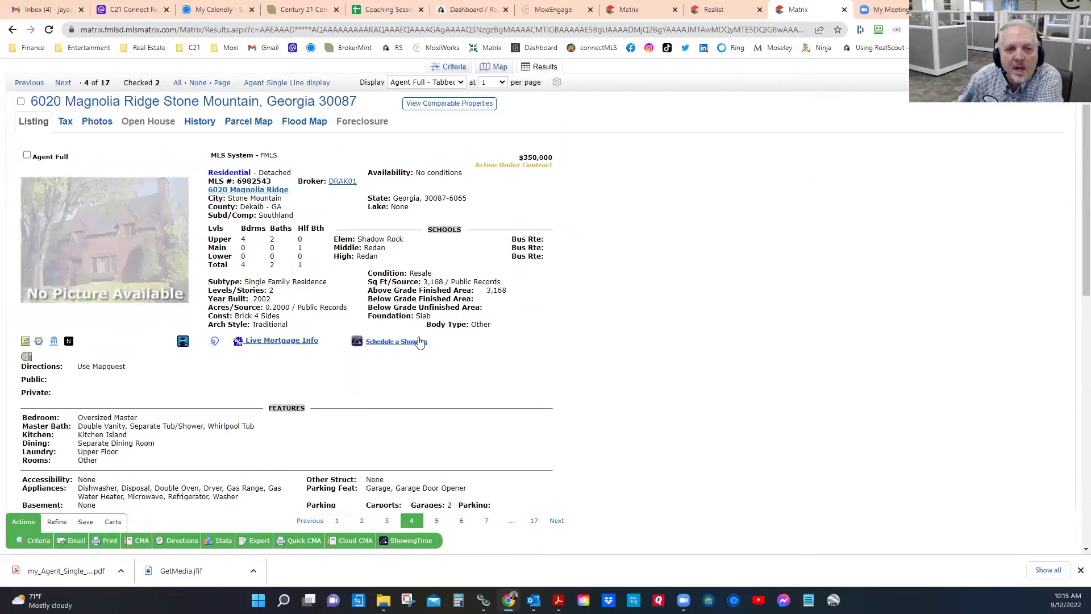
Step: Note 3,168 sq ft, built 2002, 0.2000 acres, Southland subdivision, then open the property map
double_click(438, 281)
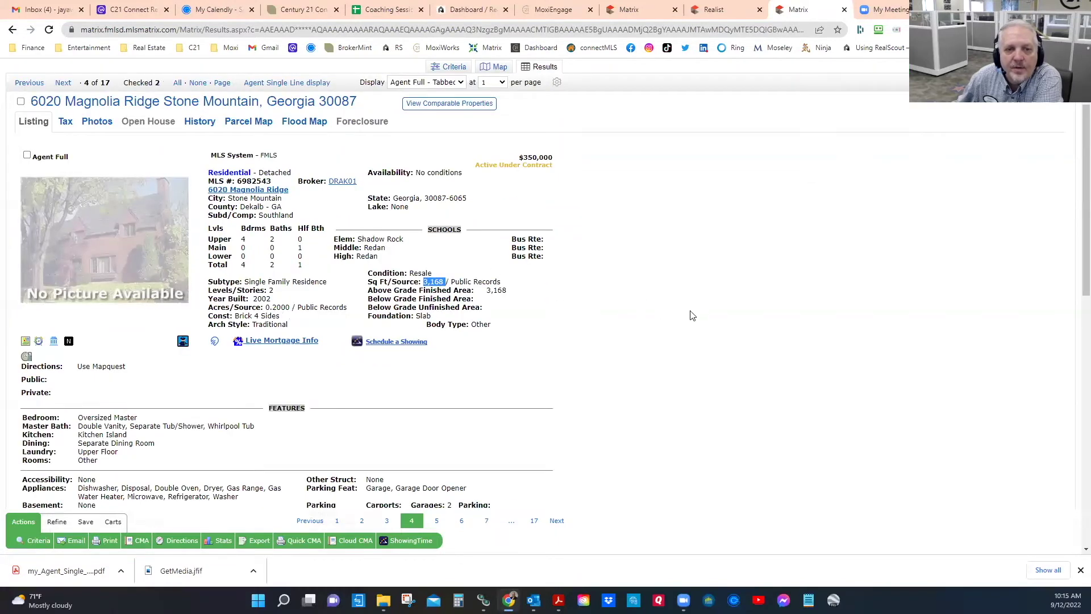
double_click(261, 298)
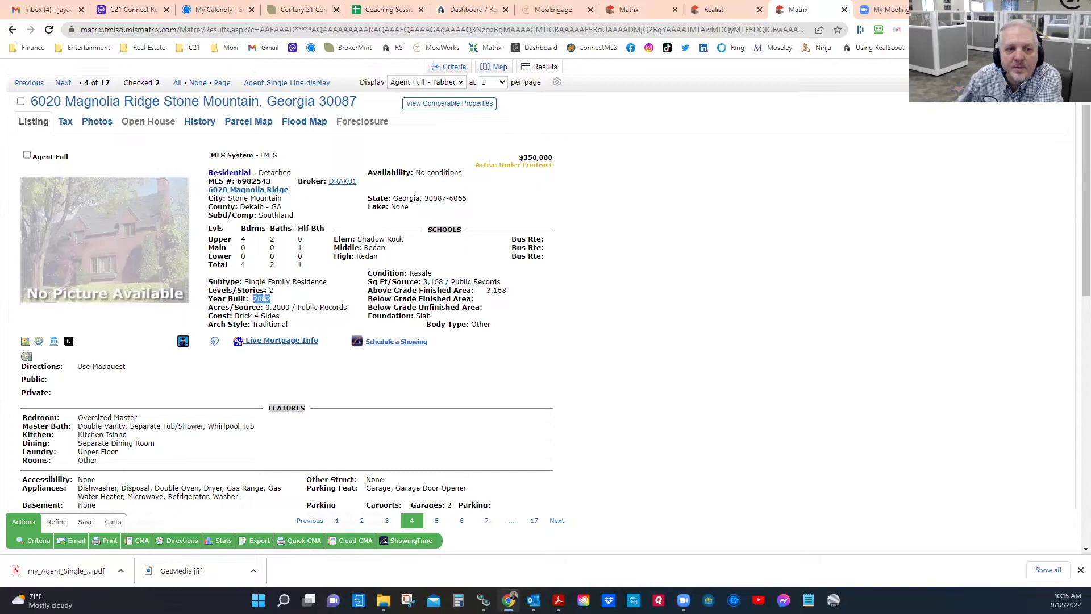
double_click(279, 308)
double_click(278, 215)
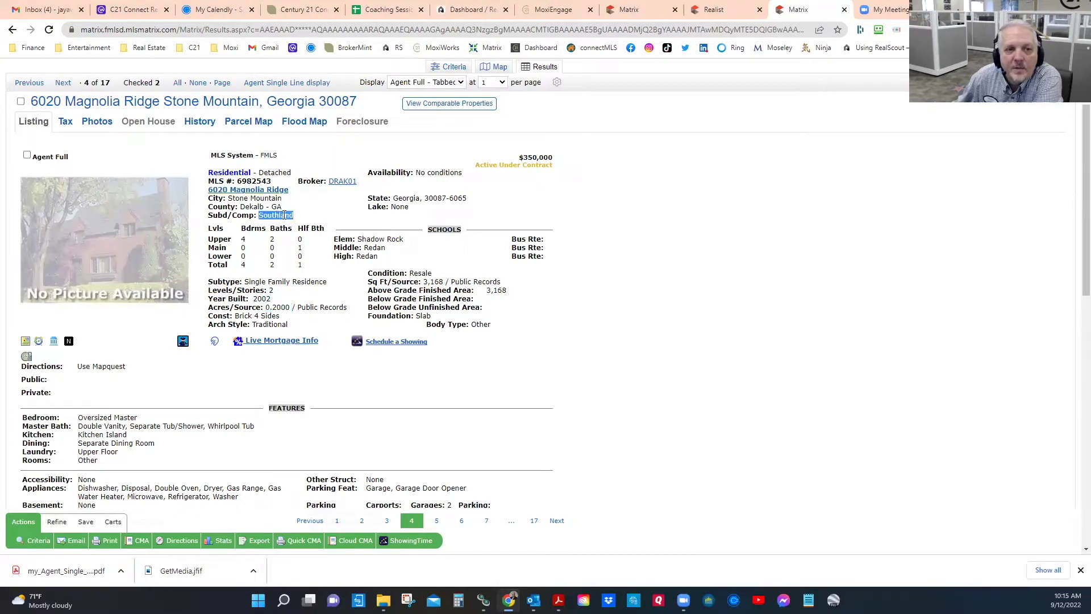
left_click(249, 193)
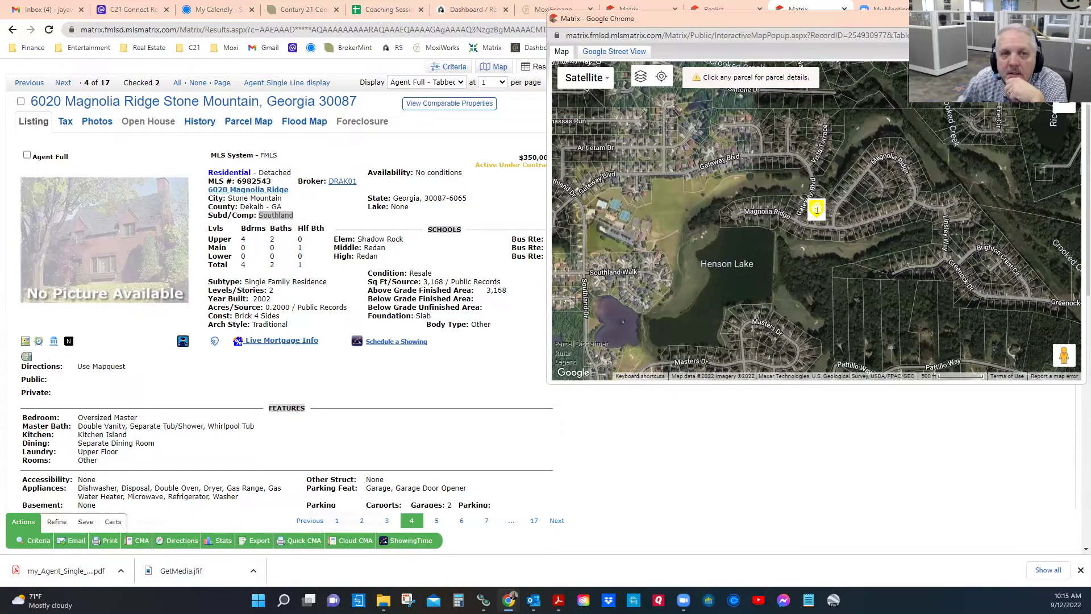
left_click(1073, 19)
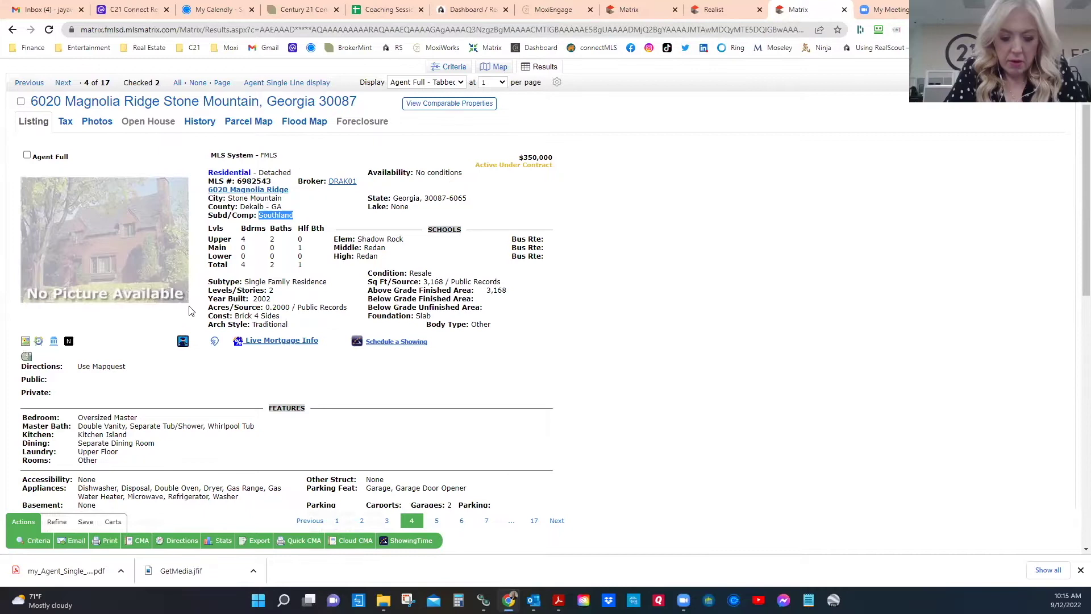
scroll(307, 368, "down", 7)
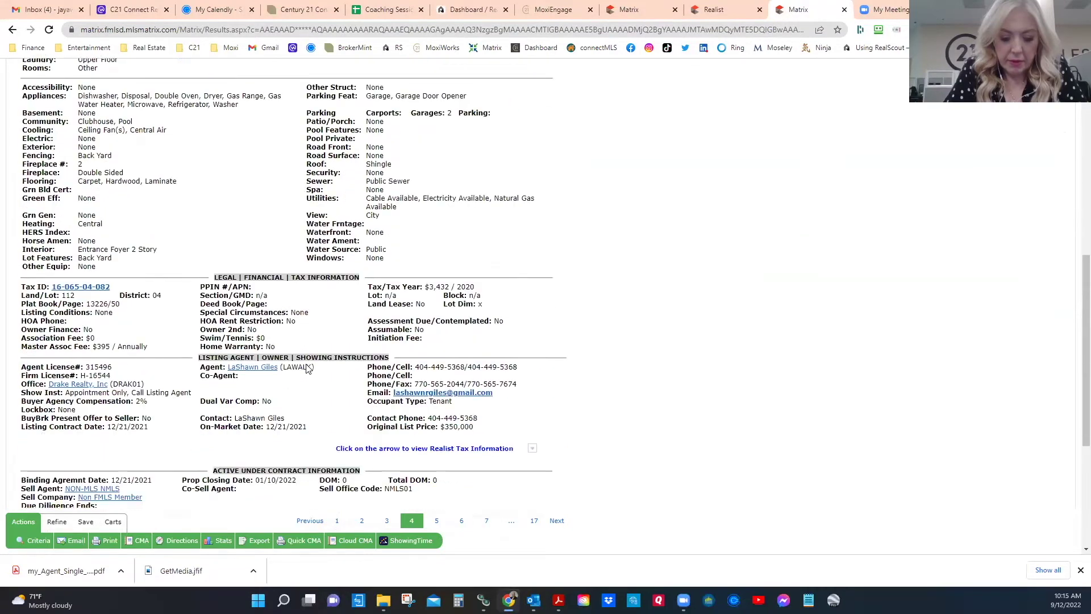
scroll(307, 367, "down", 2)
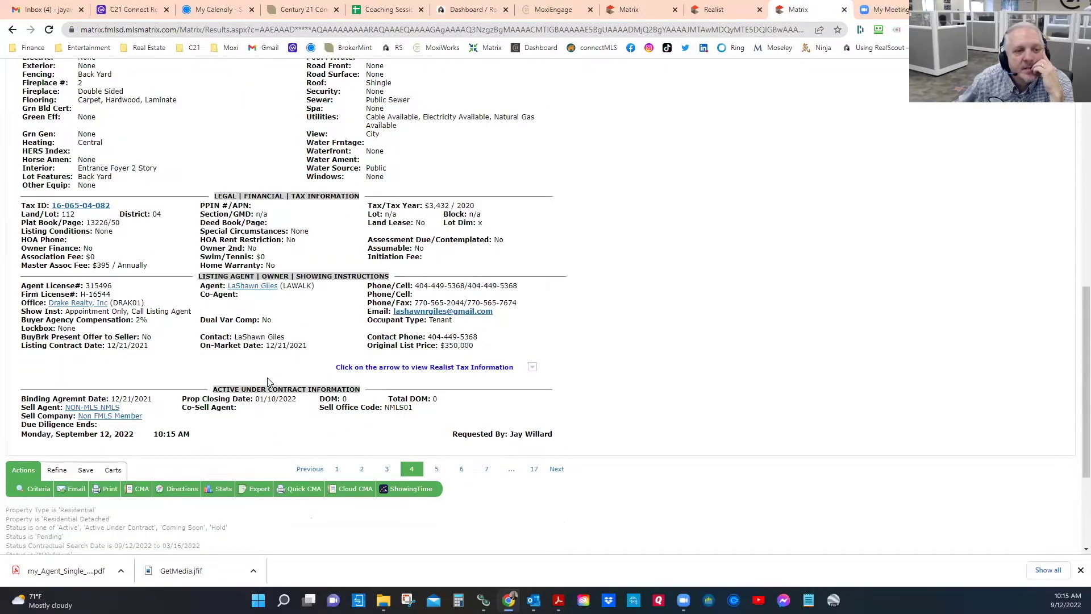
scroll(268, 382, "up", 7)
scroll(268, 380, "down", 4)
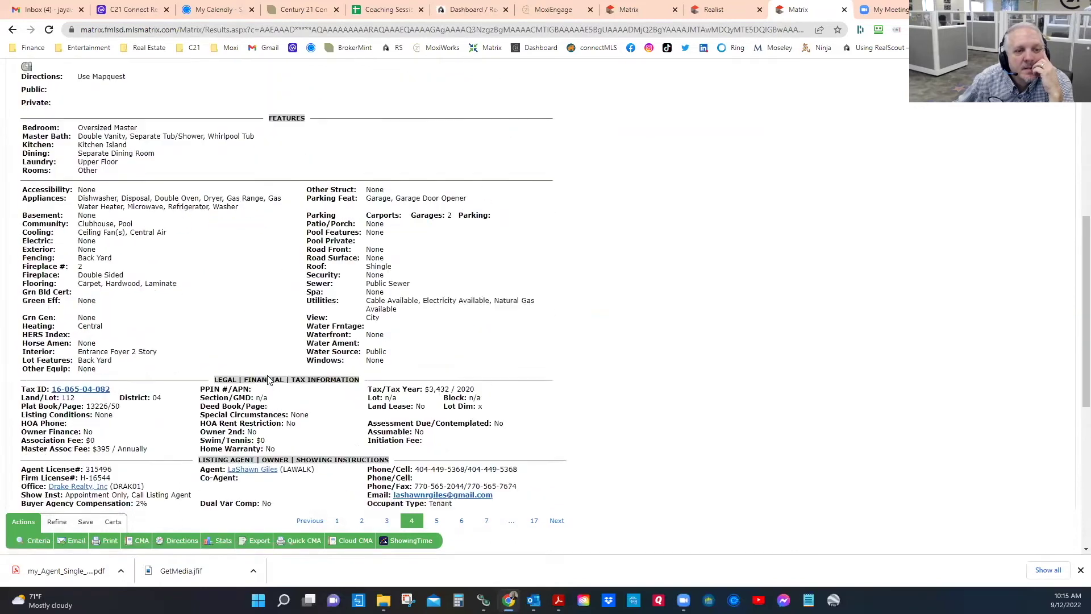
scroll(269, 380, "down", 3)
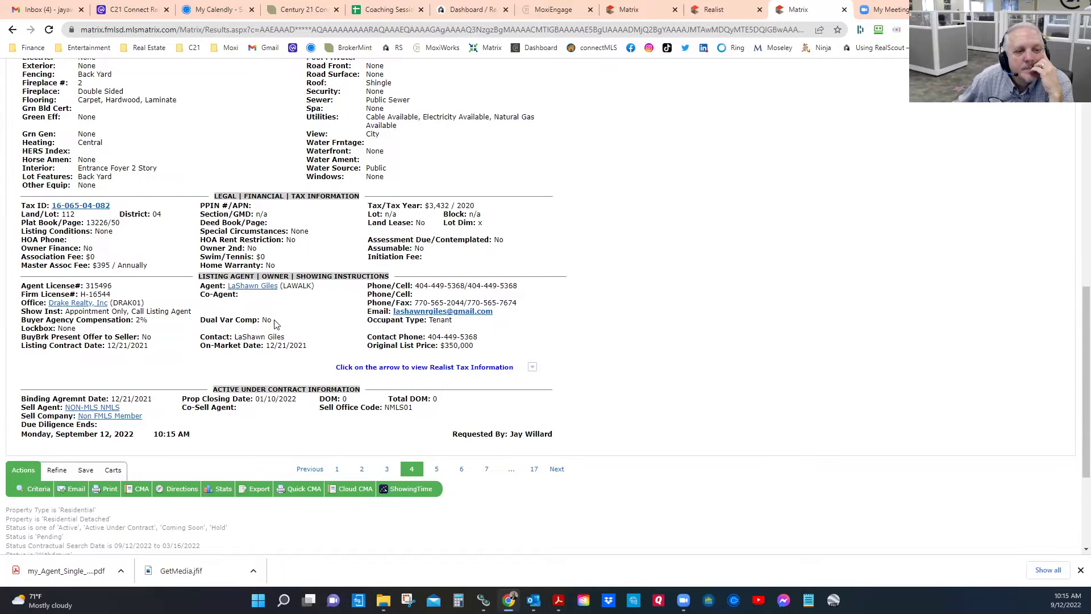
scroll(273, 319, "up", 1)
scroll(274, 320, "up", 8)
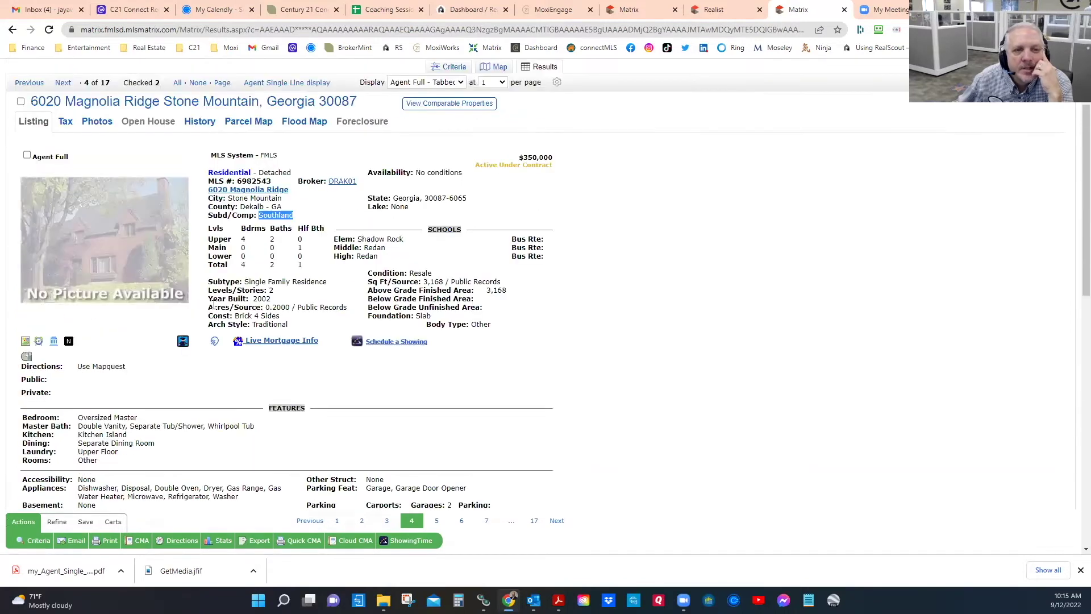
left_click(62, 83)
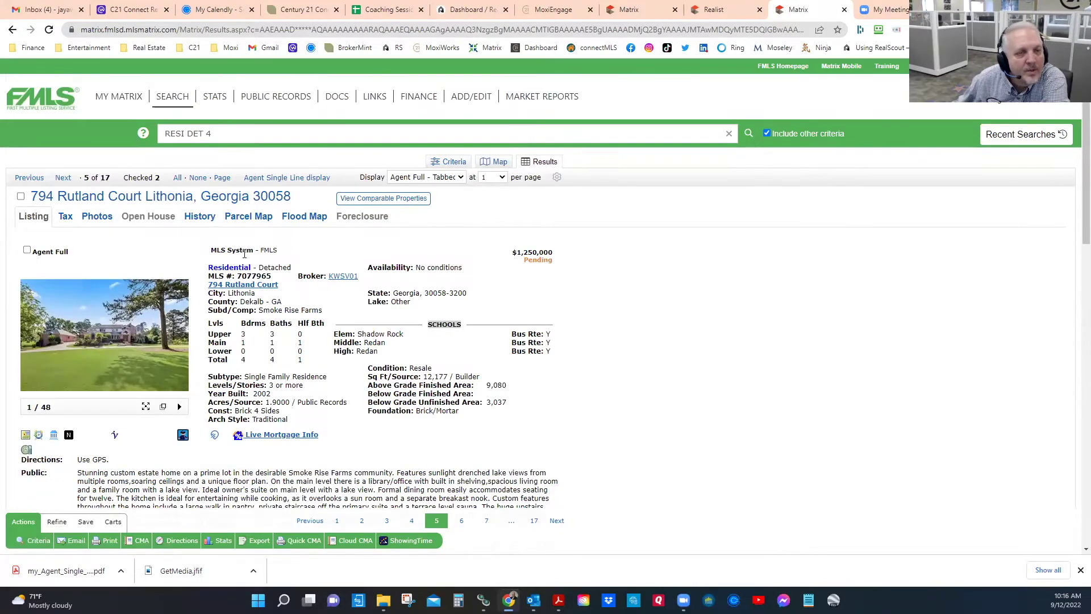
left_click(63, 178)
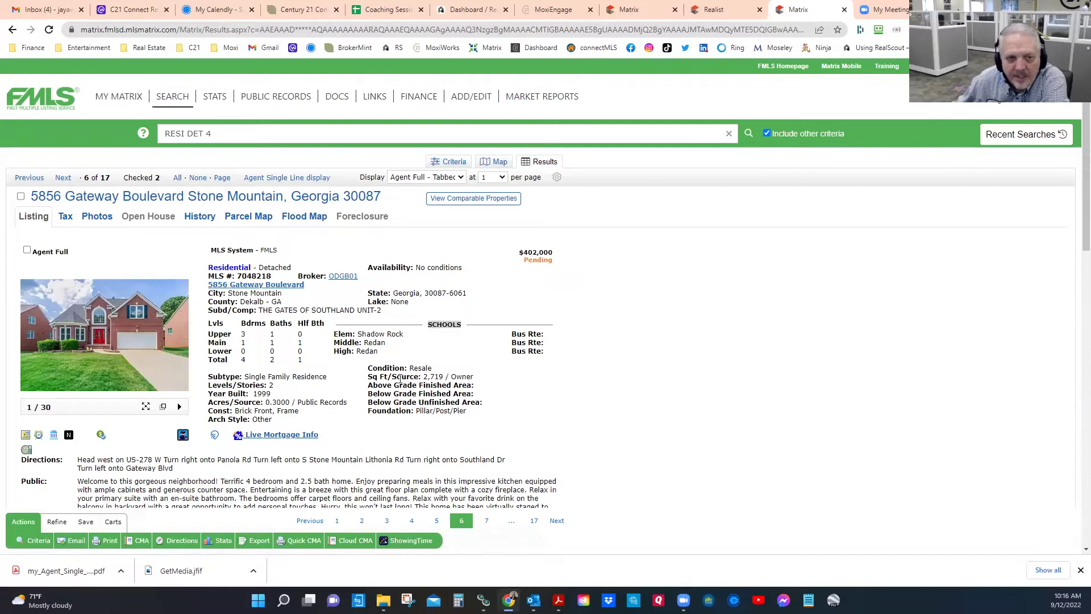
double_click(439, 376)
left_click(122, 362)
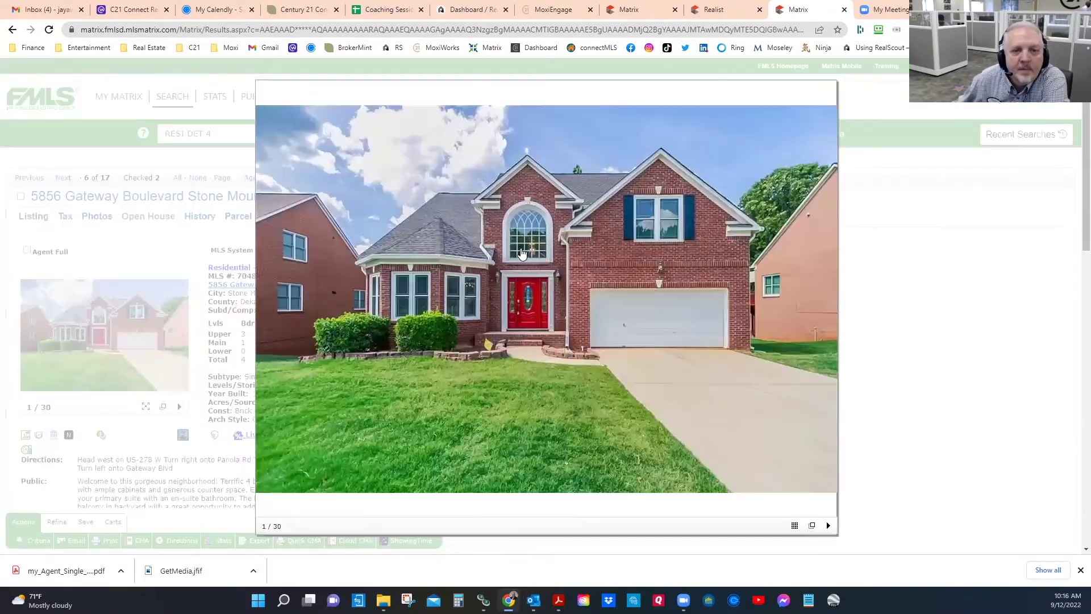
left_click(826, 308)
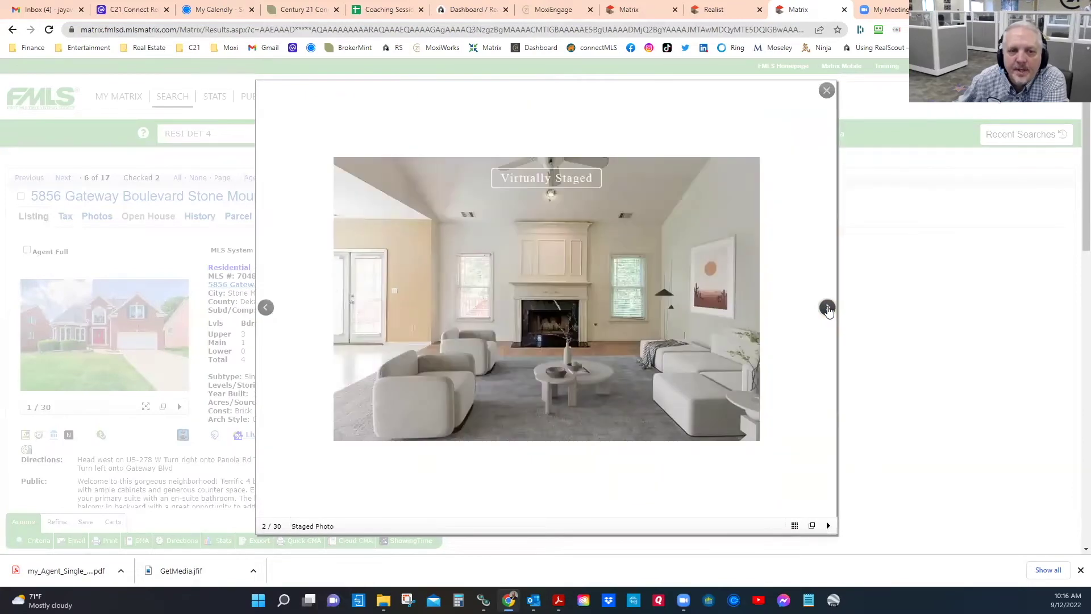
left_click(826, 308)
left_click(827, 309)
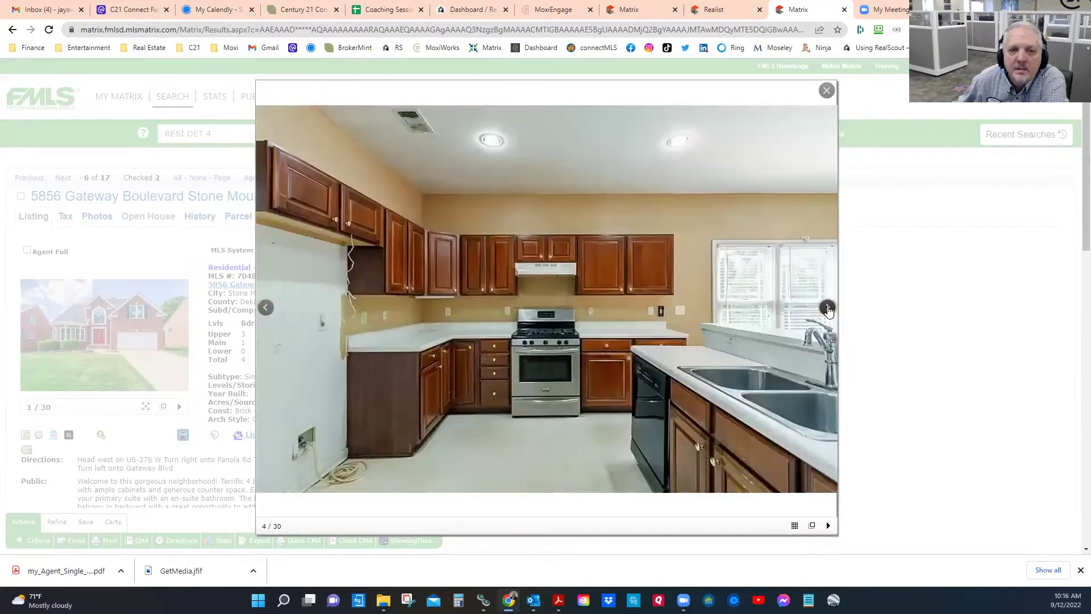
left_click(827, 308)
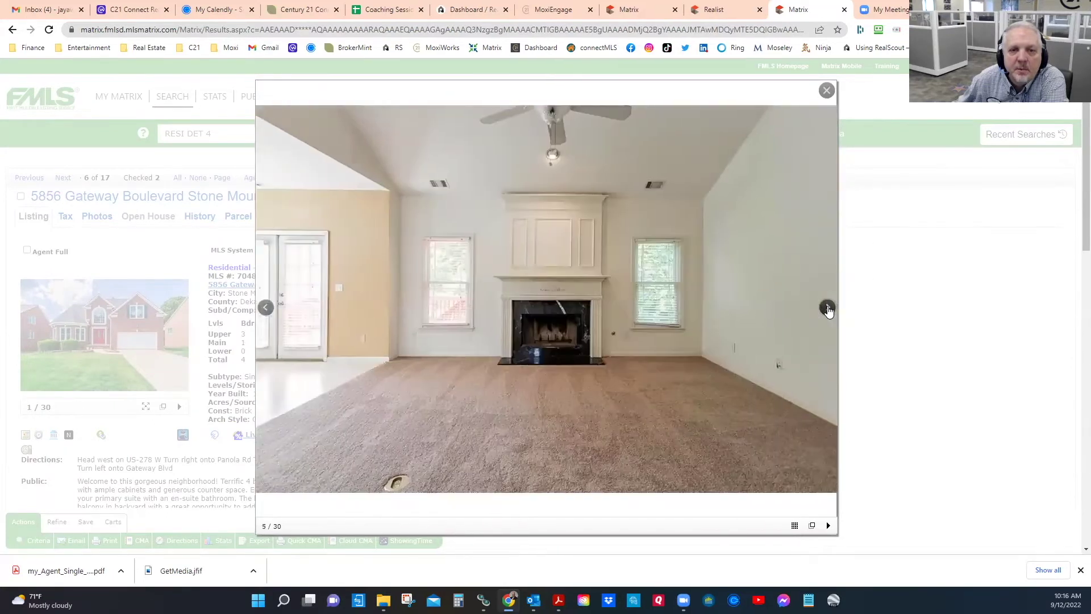
left_click(827, 308)
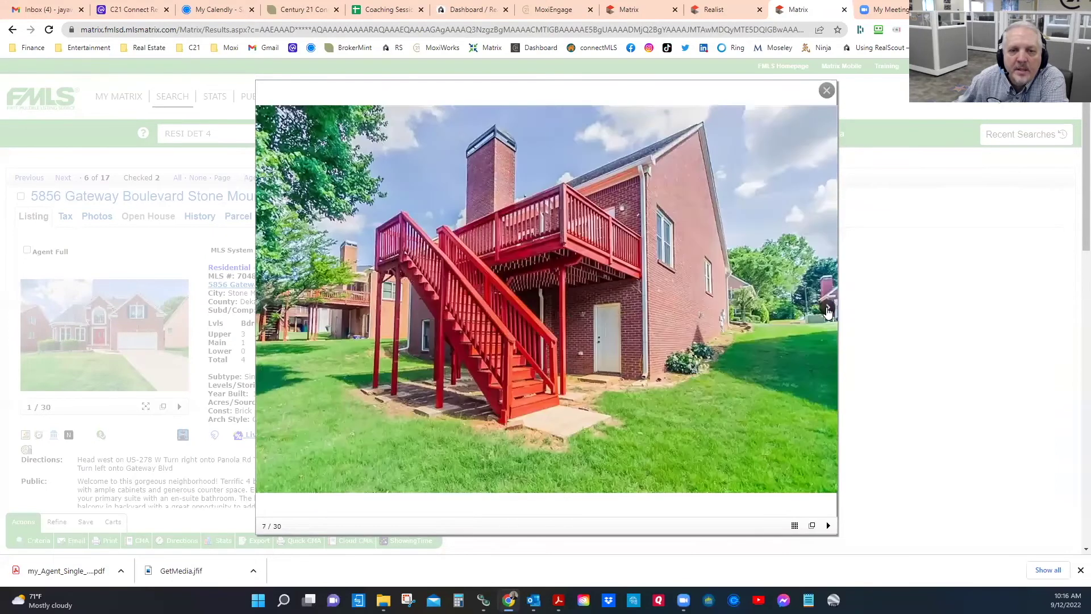
left_click(827, 310)
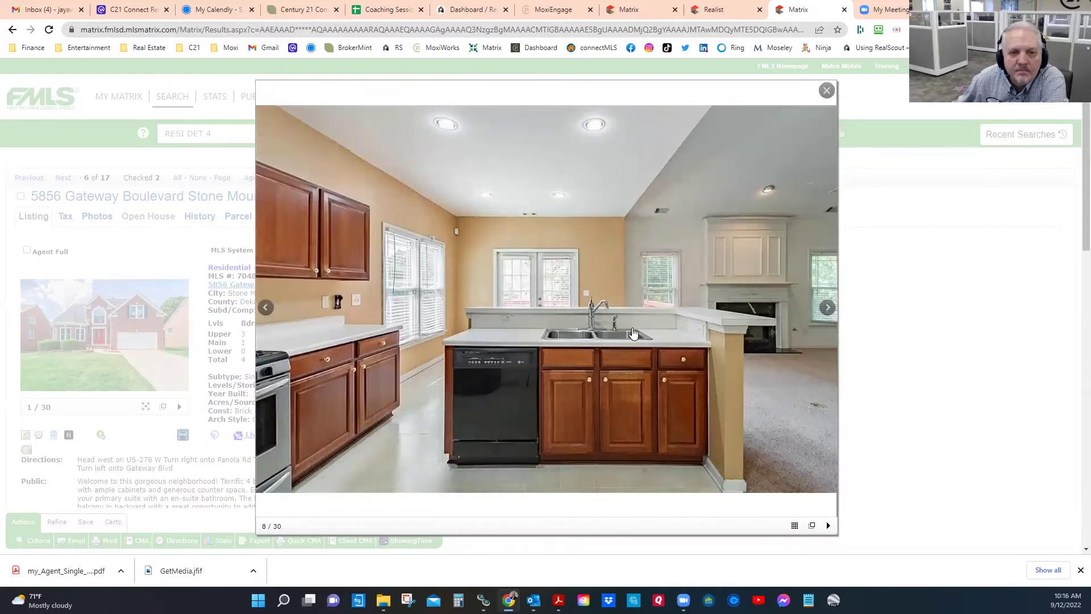
left_click(828, 309)
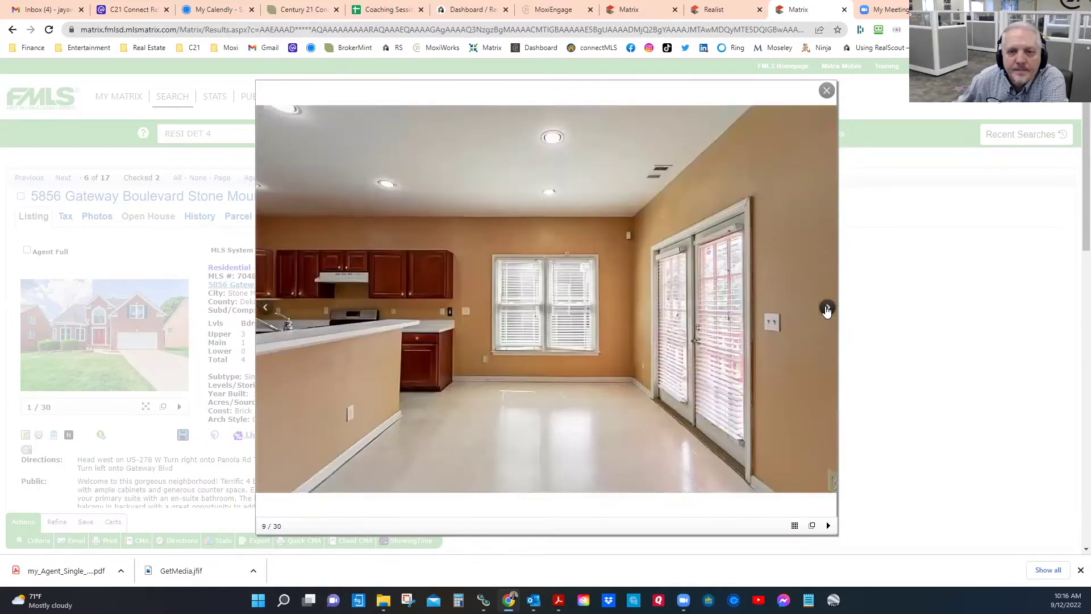
left_click(827, 309)
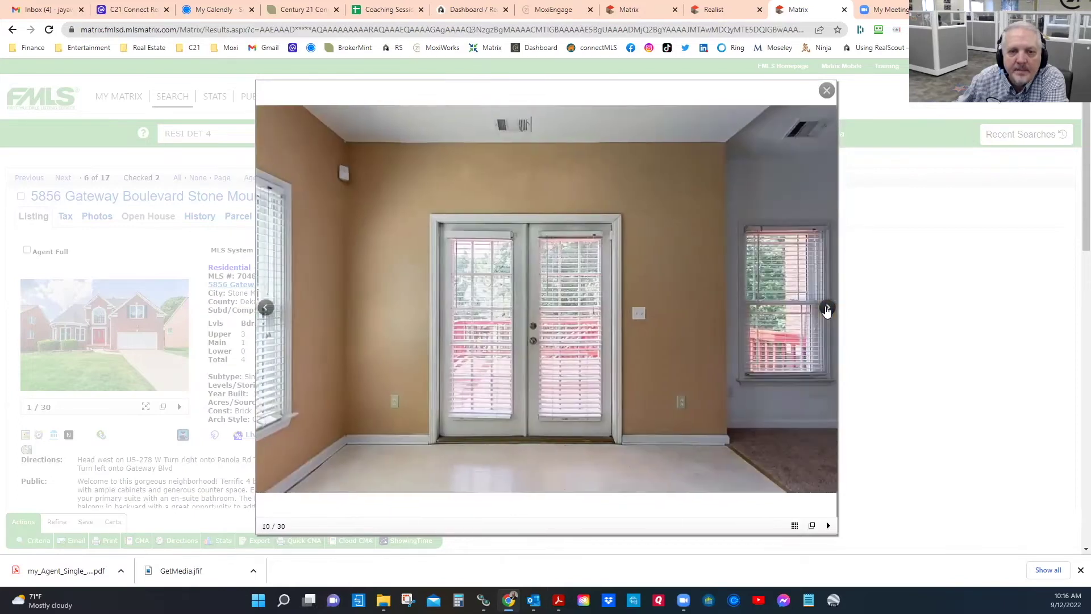
left_click(827, 309)
left_click(827, 309)
left_click(827, 309)
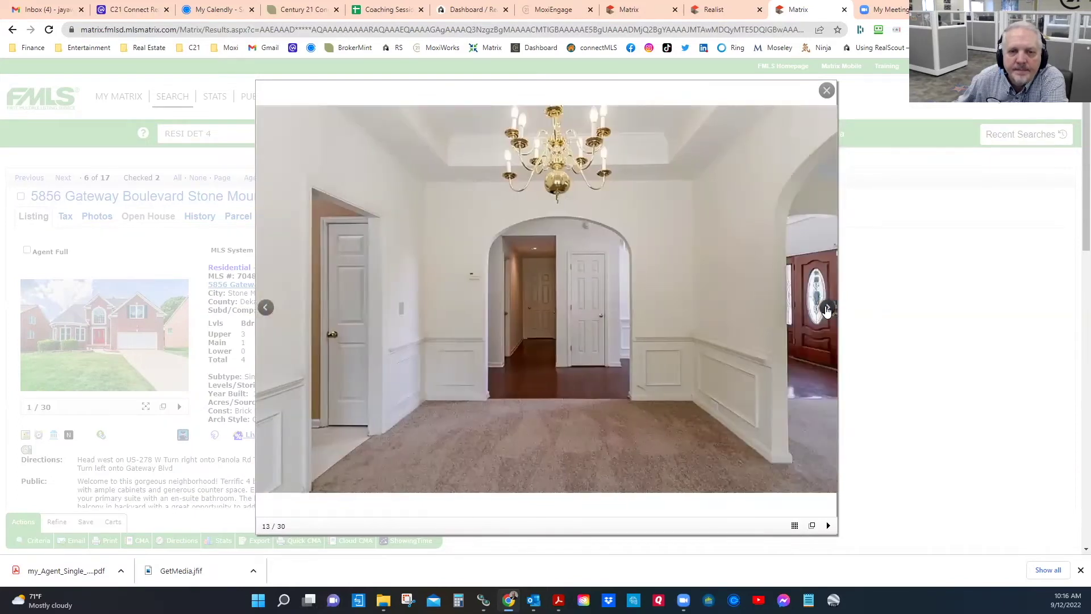
left_click(827, 309)
left_click(827, 310)
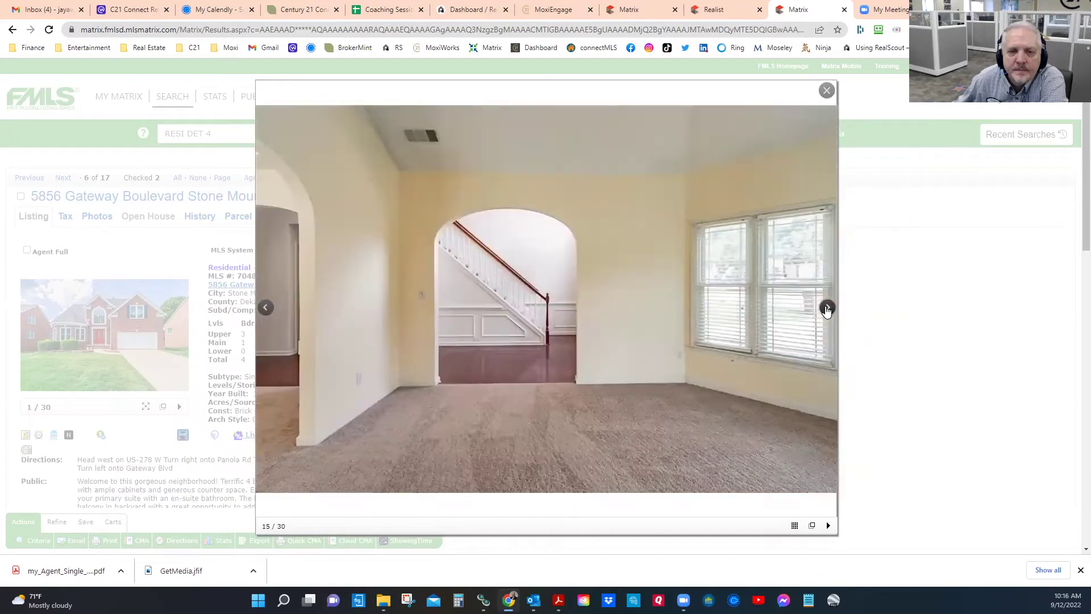
left_click(827, 309)
left_click(828, 309)
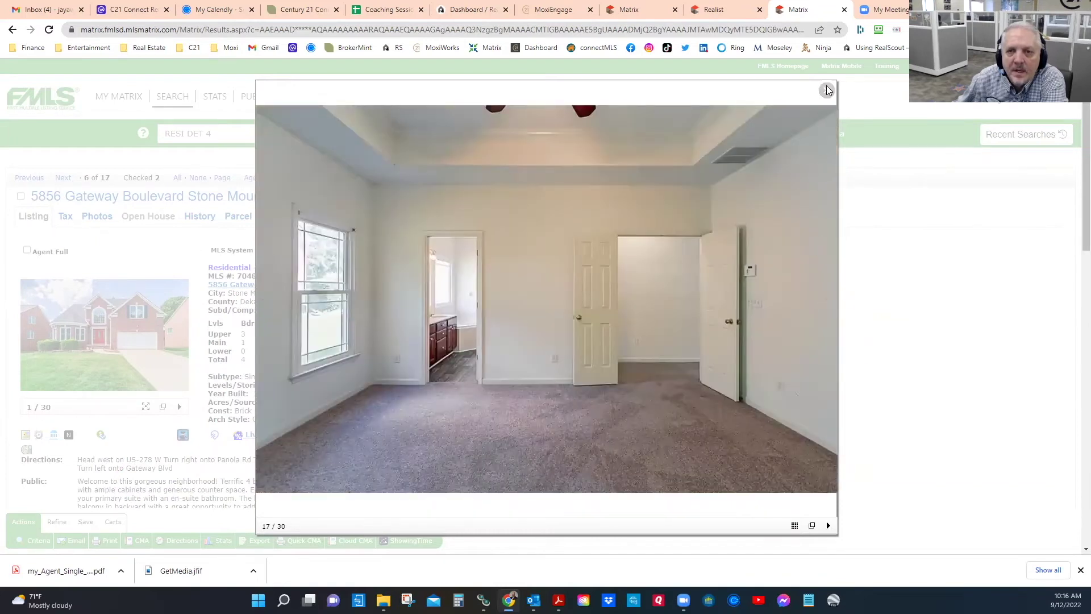
left_click(827, 90)
scroll(323, 410, "down", 3)
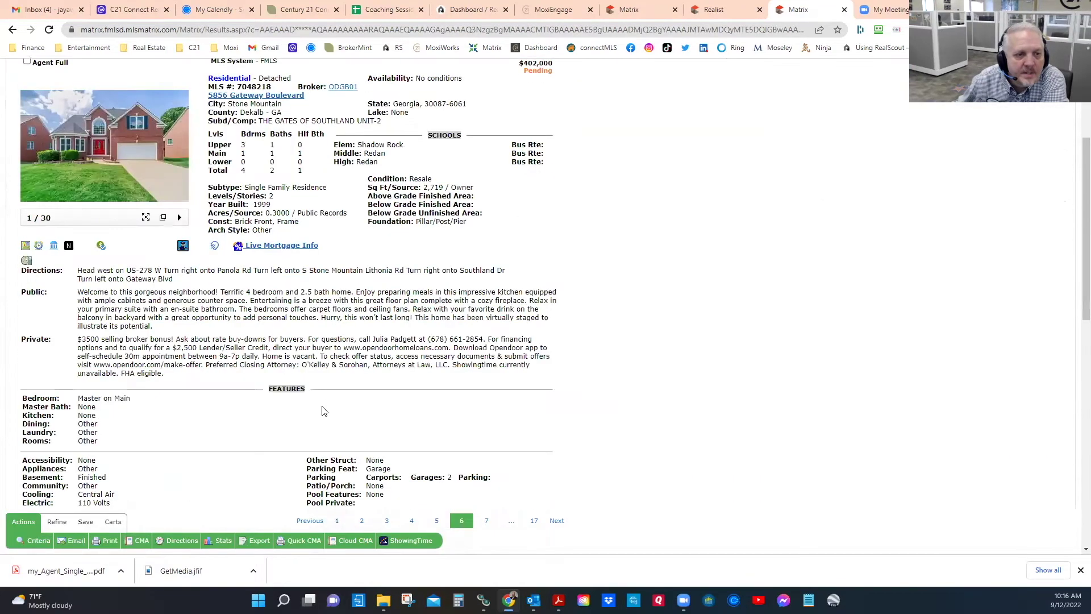
scroll(311, 396, "down", 2)
double_click(93, 383)
scroll(512, 400, "up", 5)
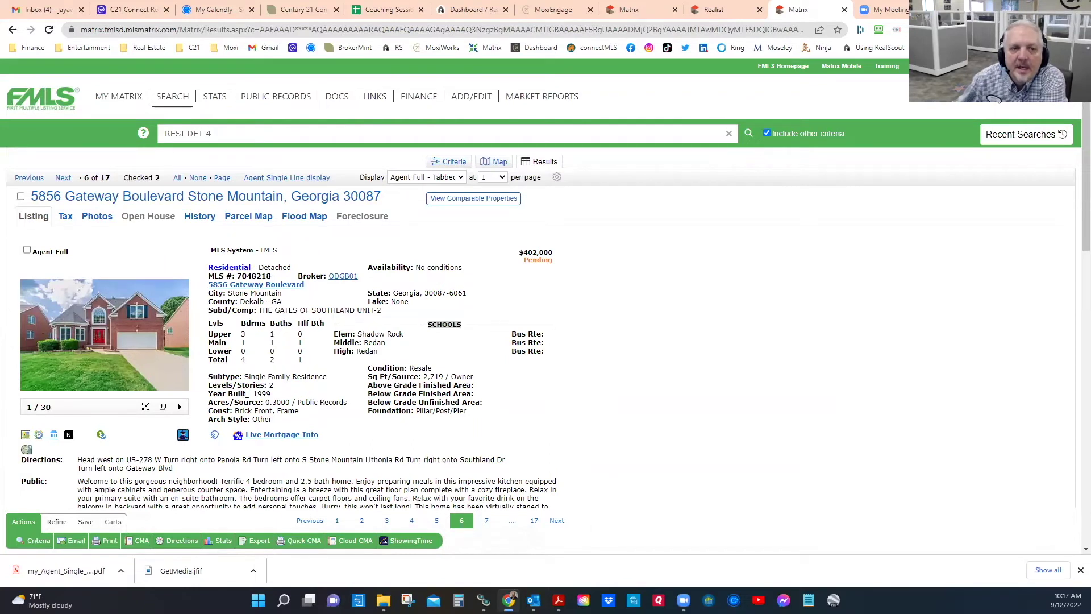
left_click(80, 339)
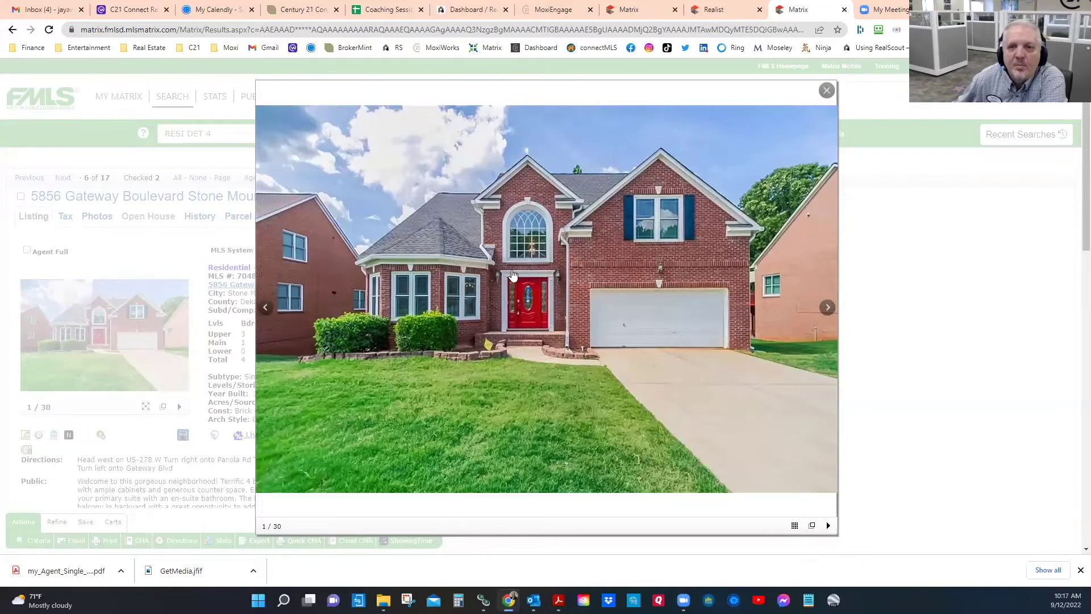
left_click(826, 90)
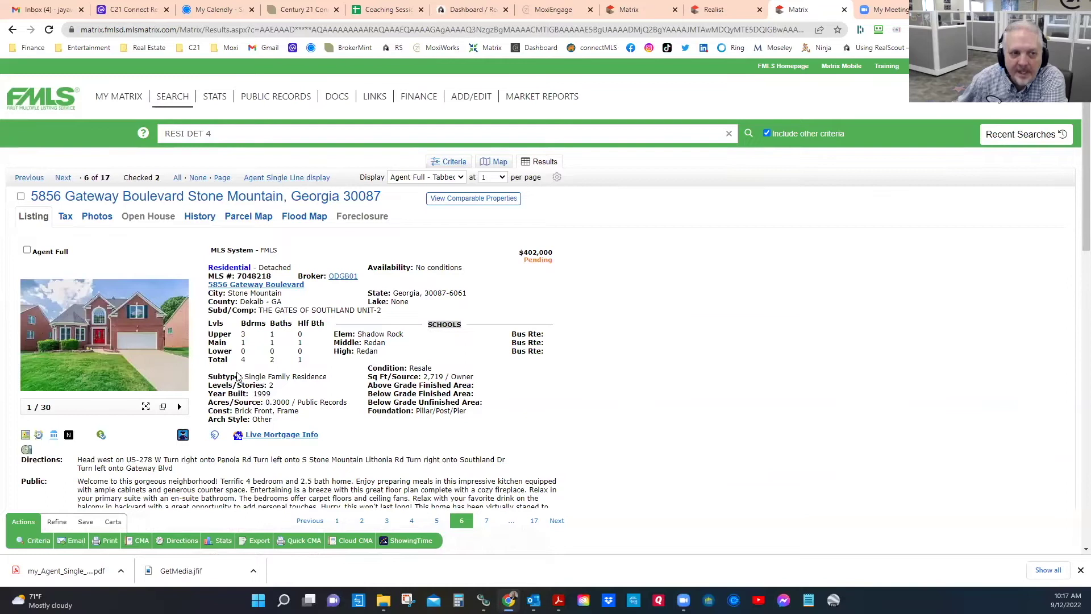
left_click(27, 251)
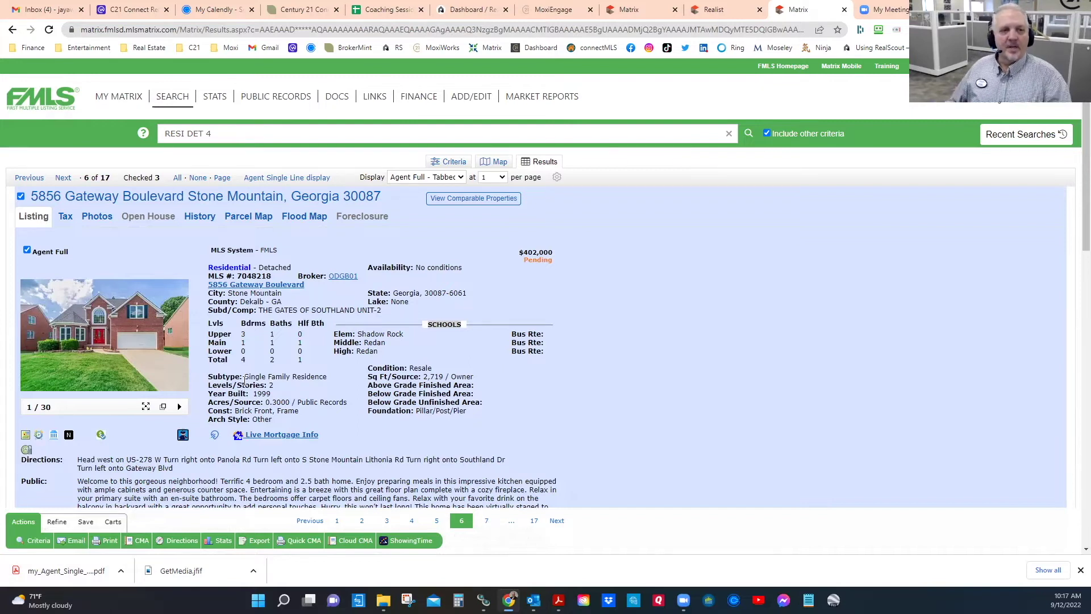
left_click(120, 330)
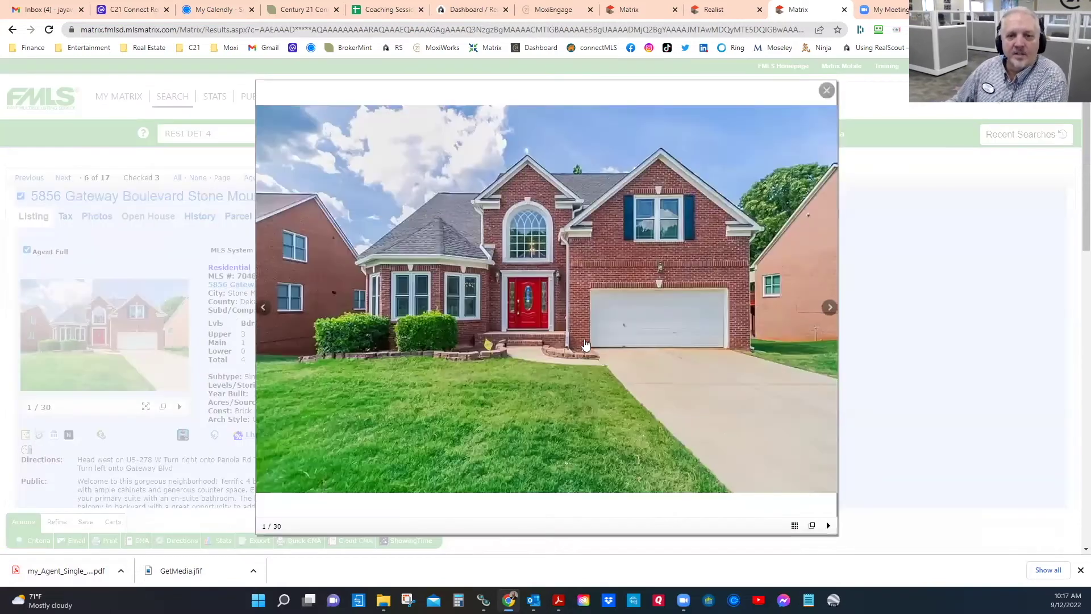
left_click(826, 308)
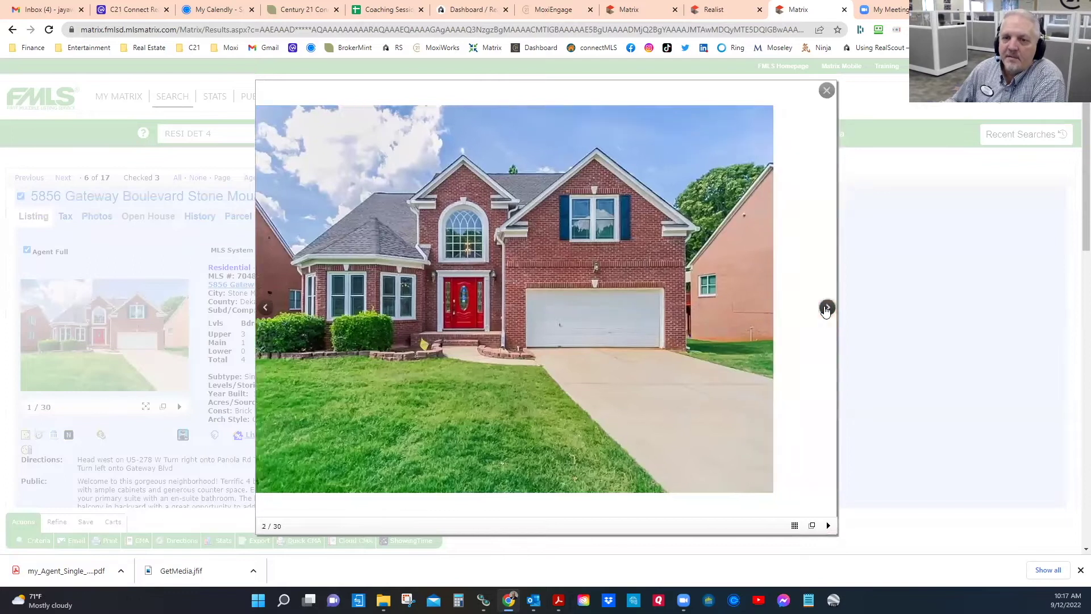
left_click(828, 307)
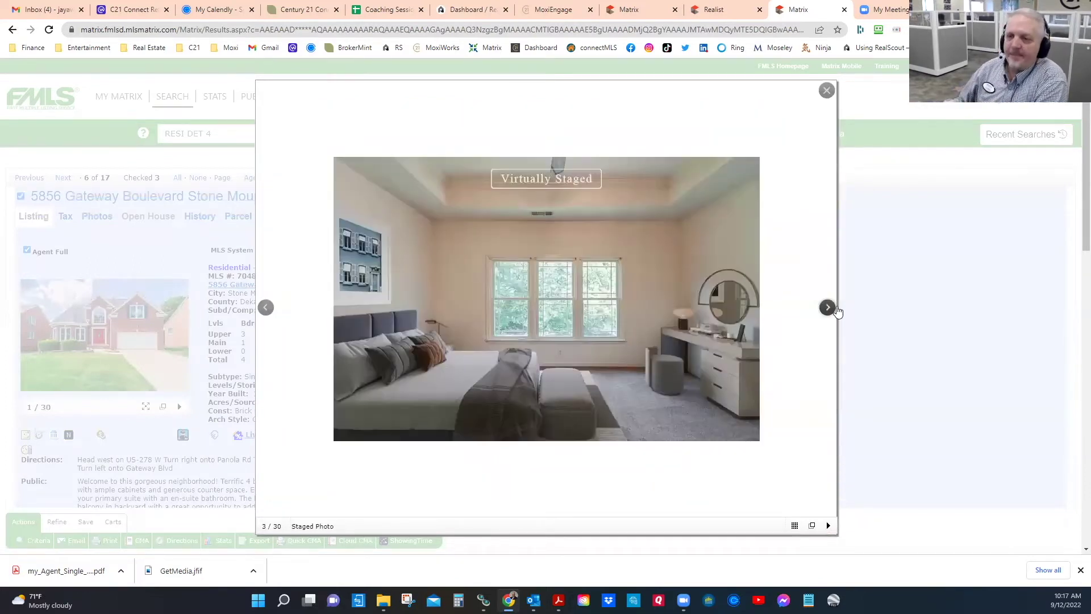
left_click(827, 308)
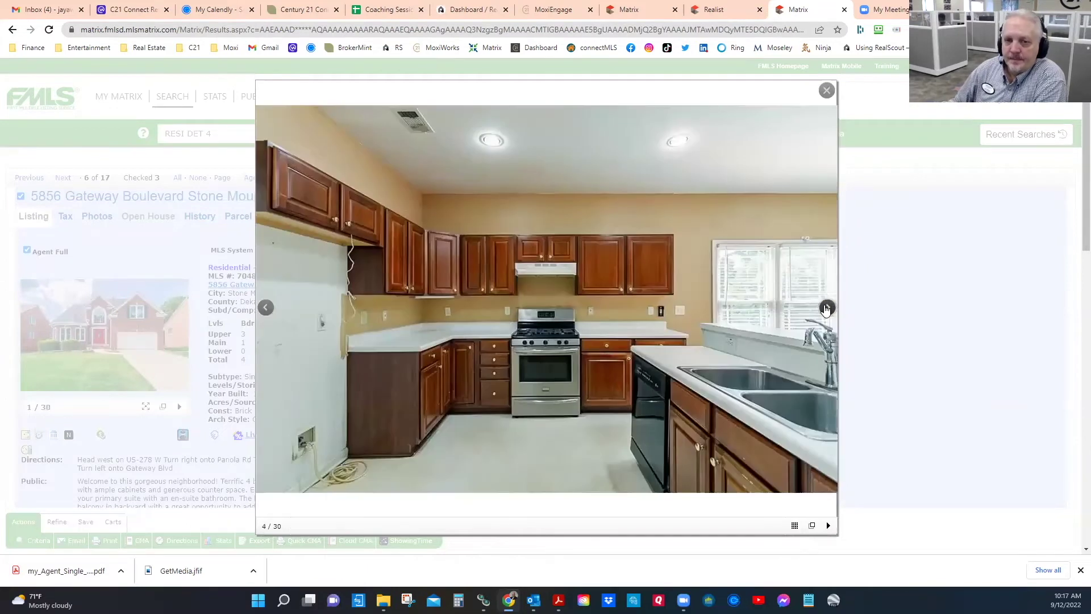
left_click(826, 308)
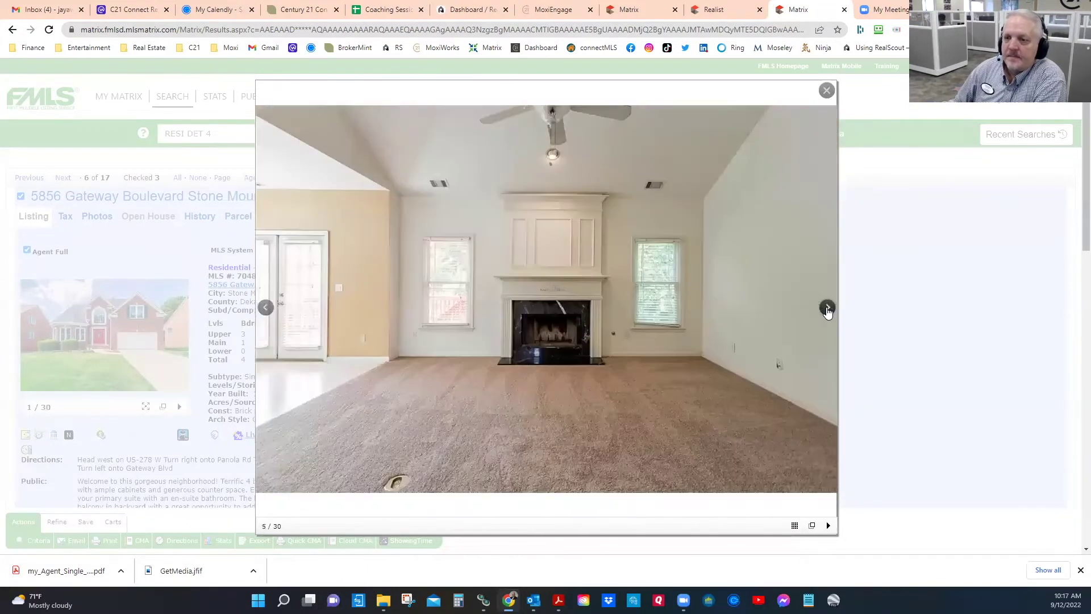
left_click(828, 309)
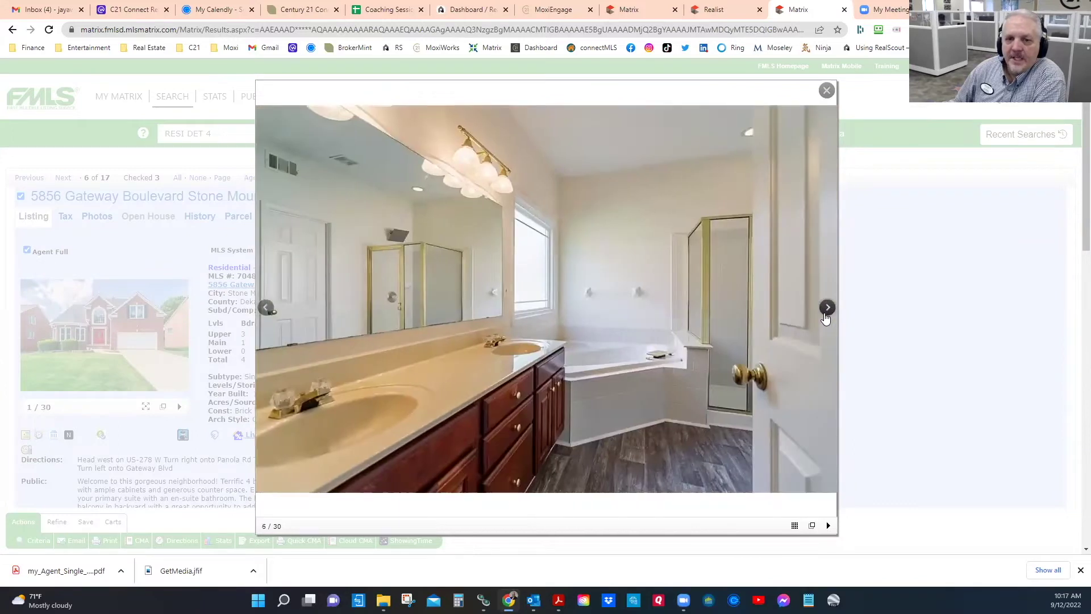
left_click(827, 308)
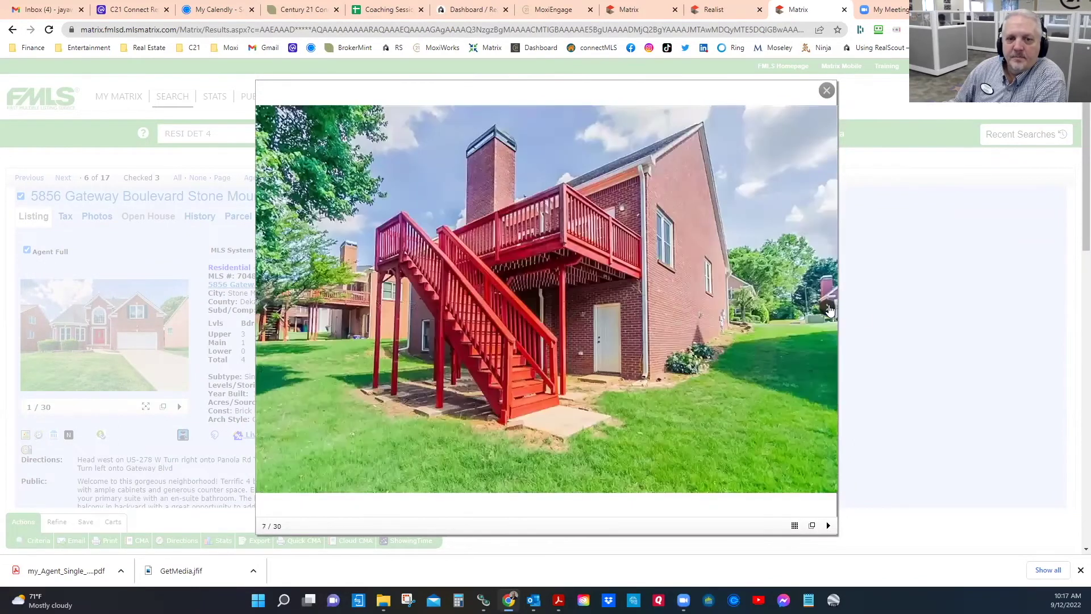
left_click(827, 308)
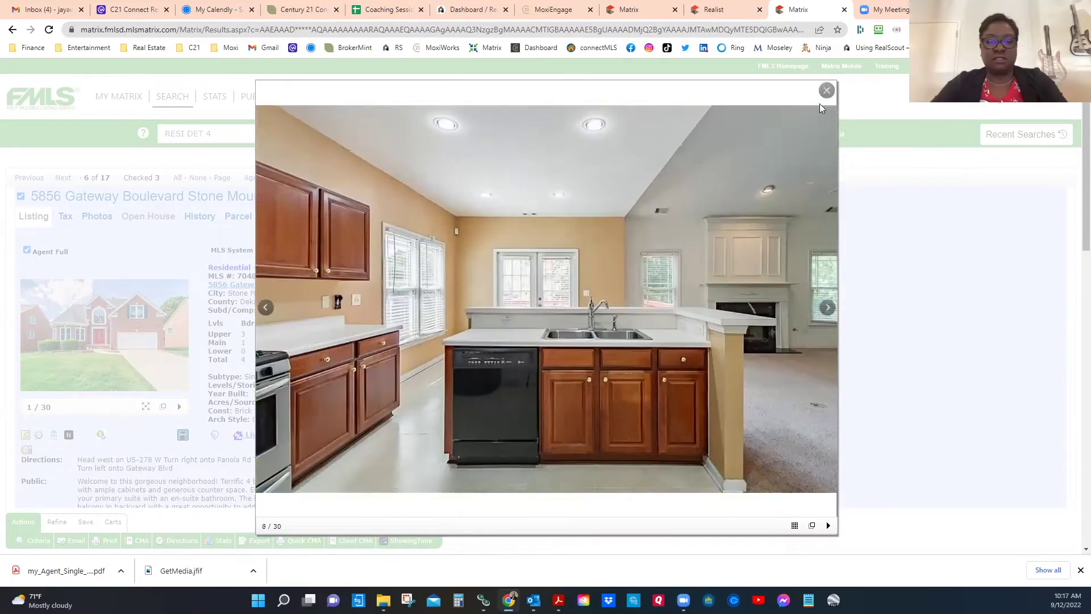
left_click(827, 93)
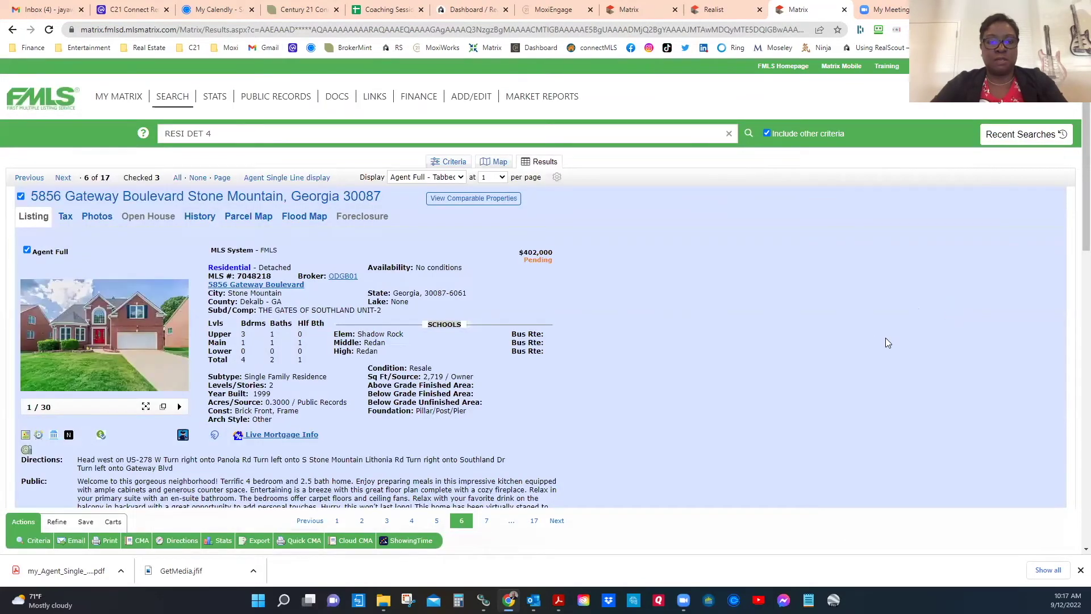
left_click(105, 335)
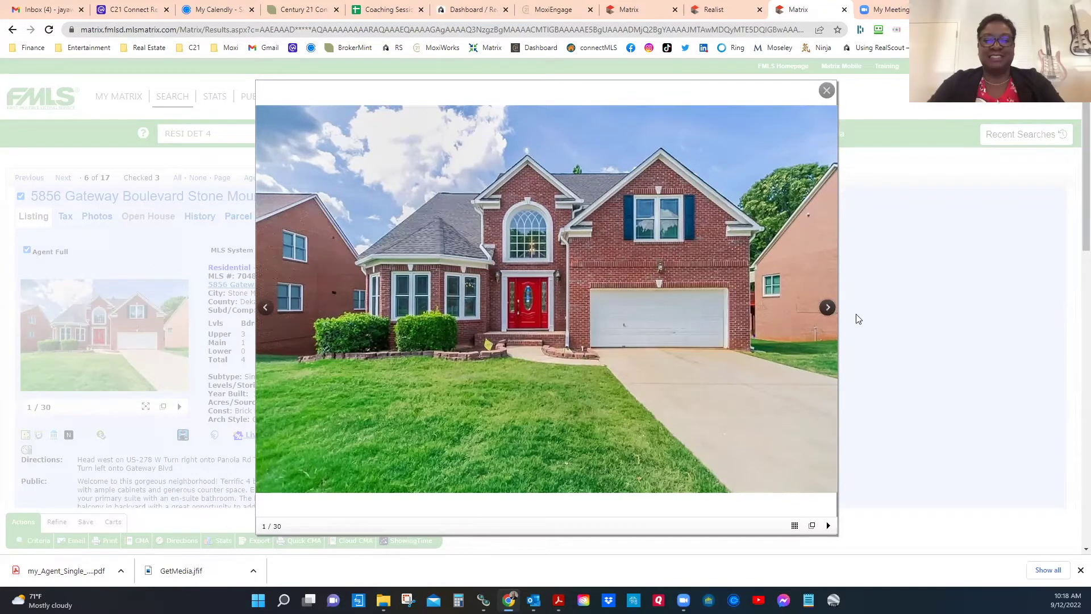
left_click(826, 90)
scroll(301, 400, "down", 2)
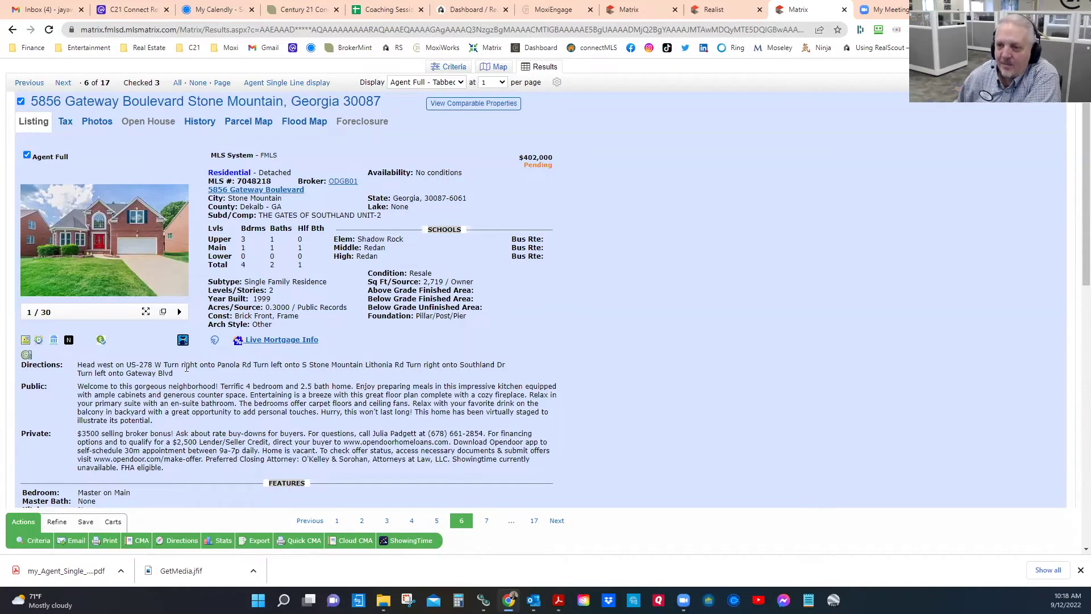
mouse_move(48, 286)
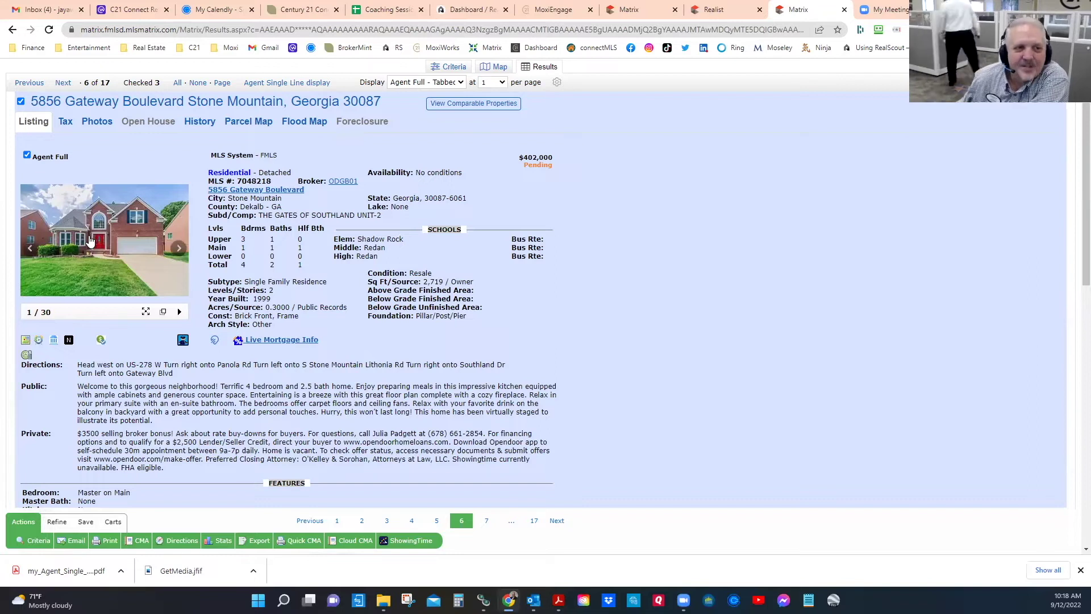
scroll(90, 242, "down", 3)
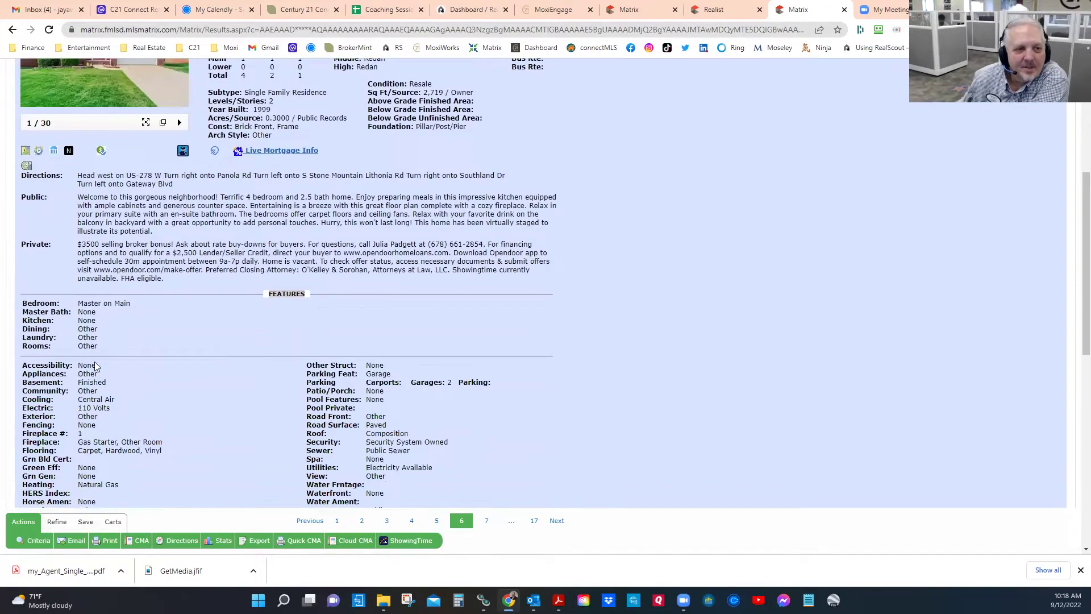
double_click(92, 379)
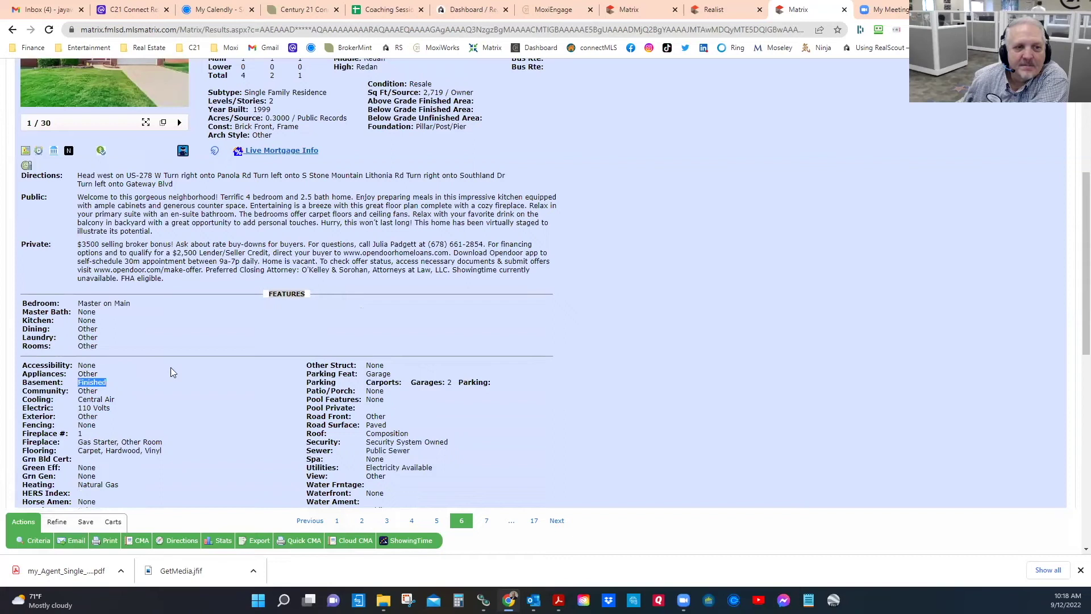
scroll(171, 366, "up", 3)
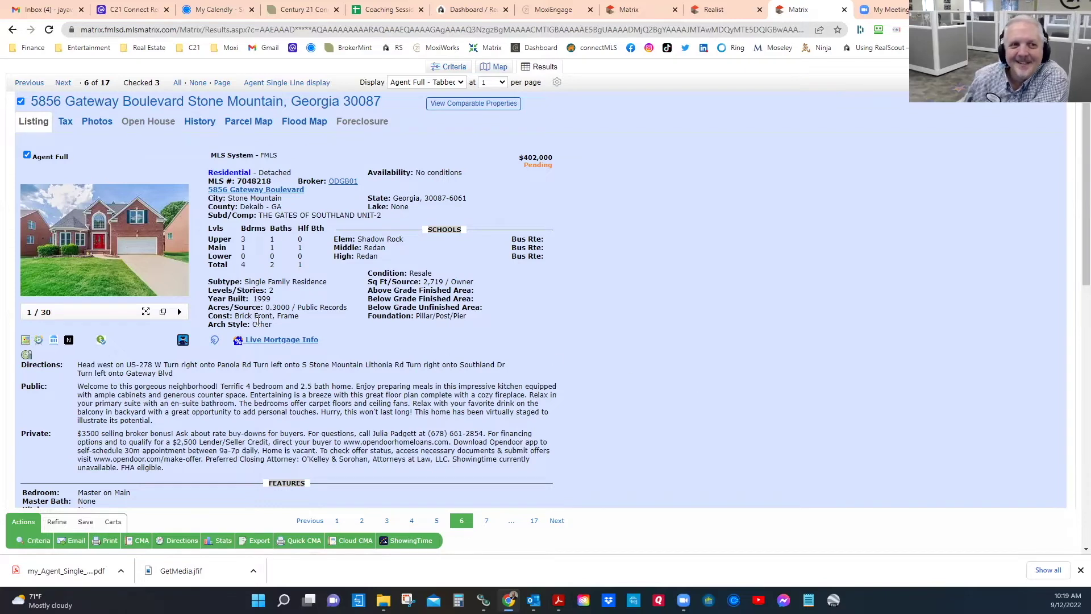
mouse_move(125, 257)
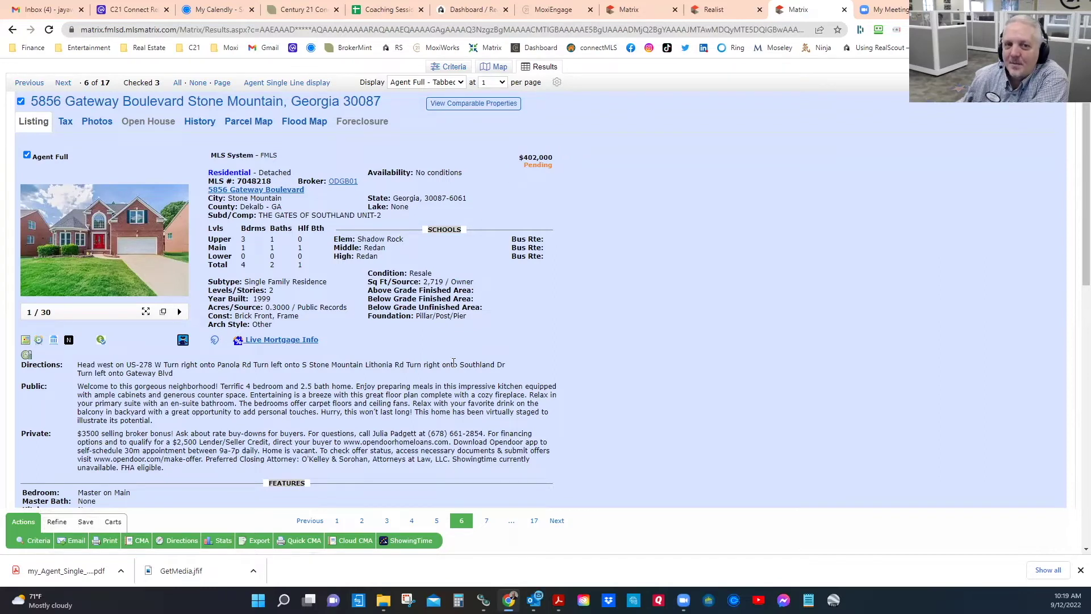
scroll(453, 362, "down", 4)
scroll(453, 366, "up", 4)
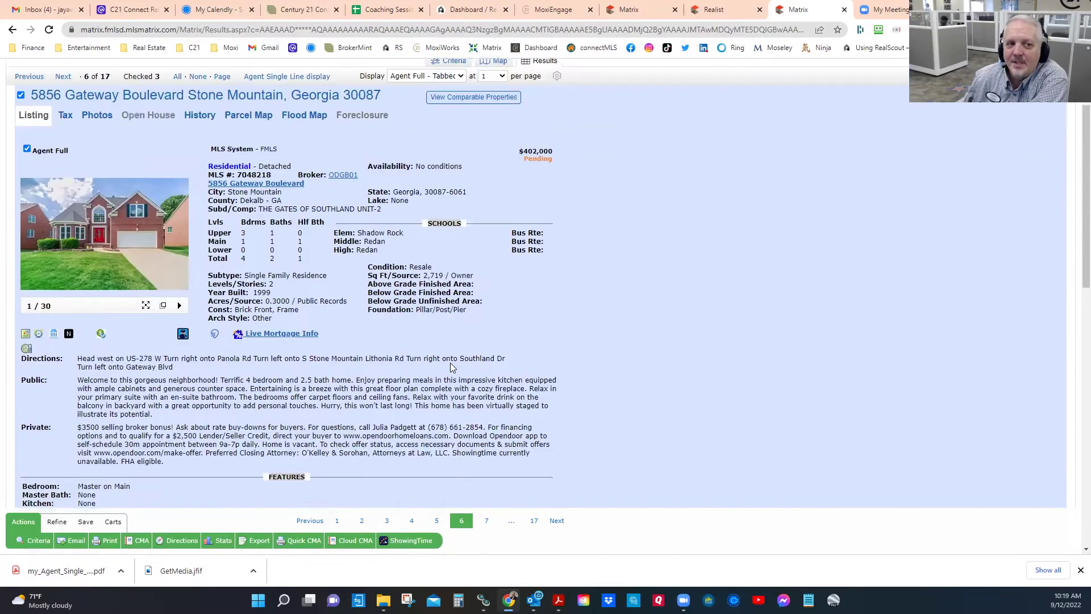
mouse_move(71, 241)
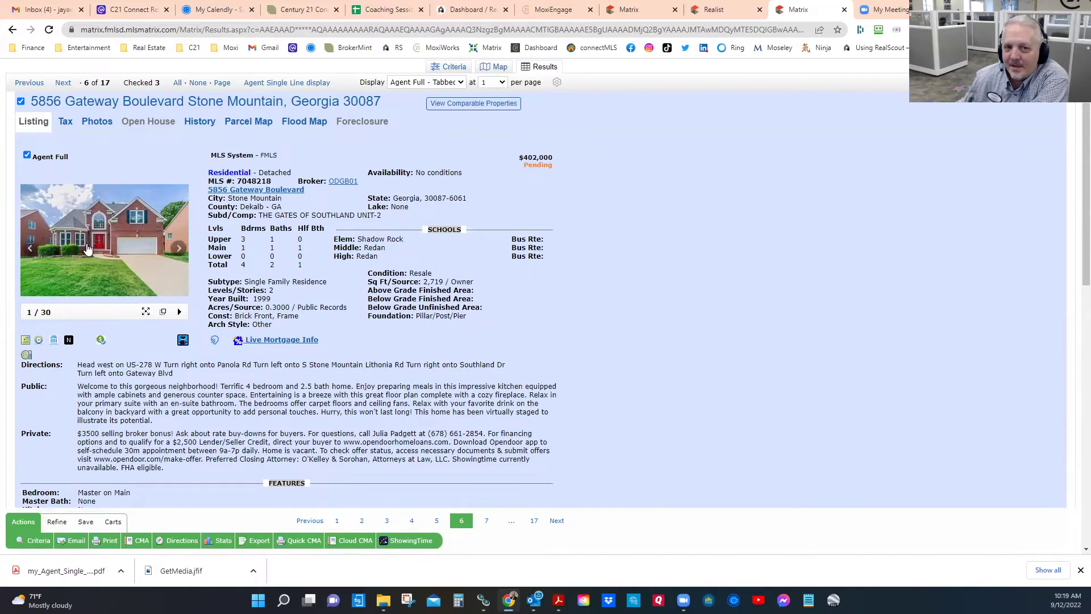
left_click(64, 83)
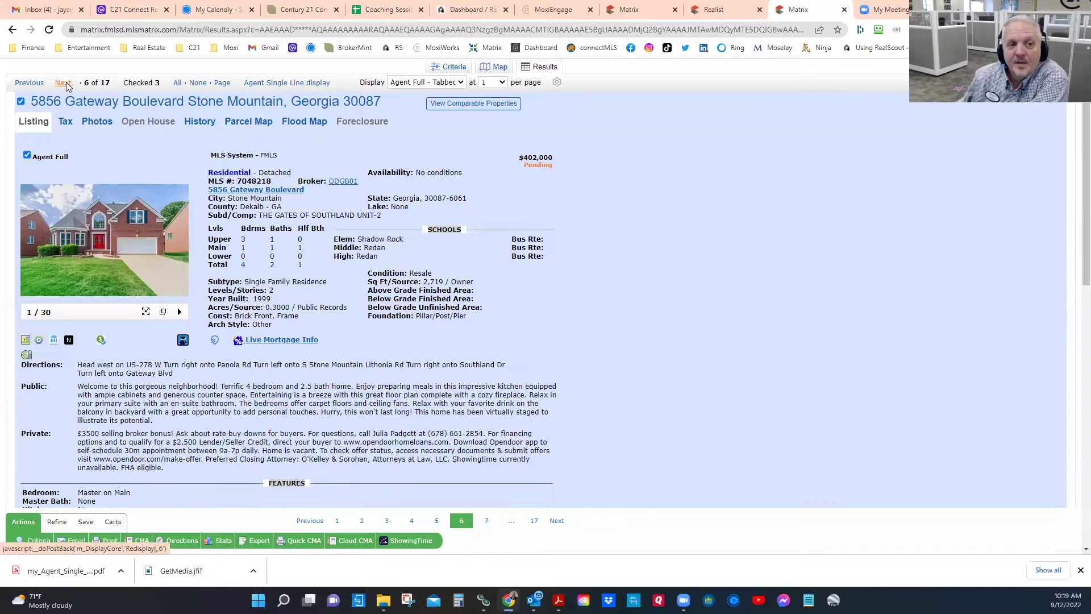
scroll(381, 415, "down", 2)
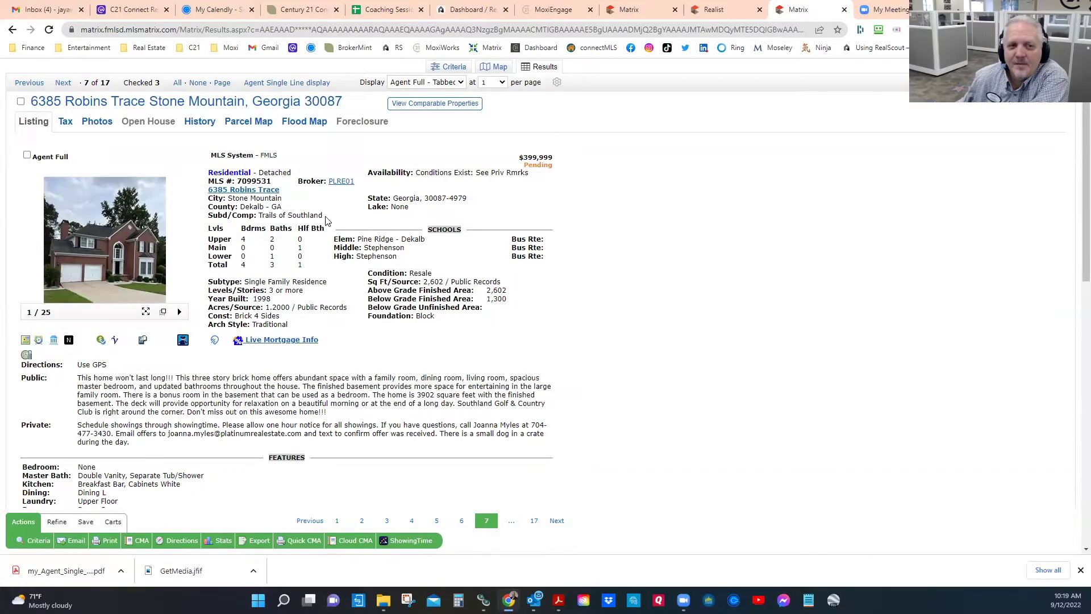
left_click_drag(322, 214, 289, 212)
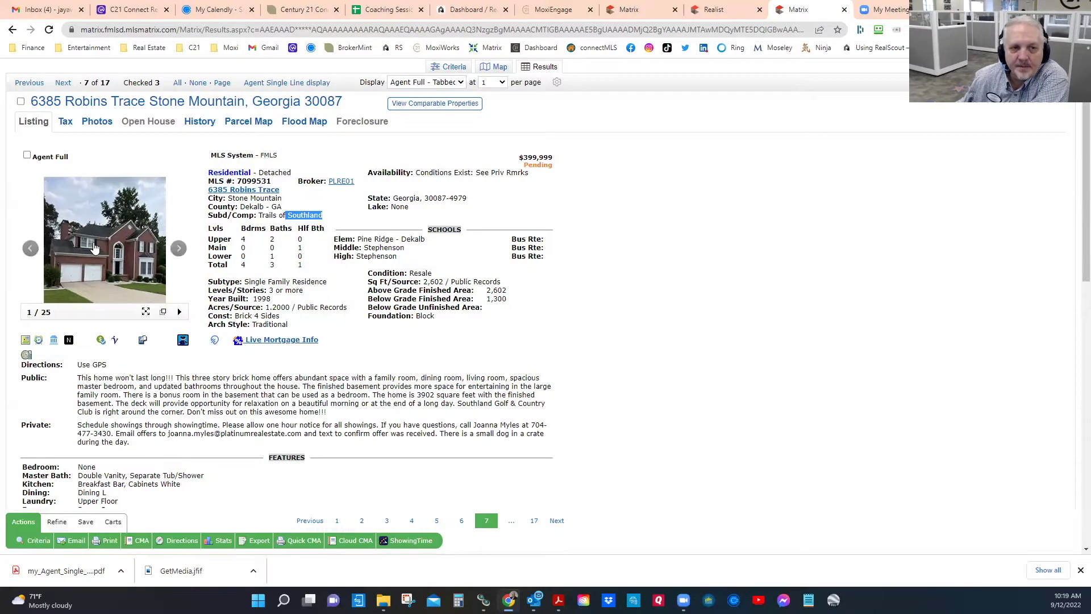
left_click(96, 248)
mouse_move(801, 323)
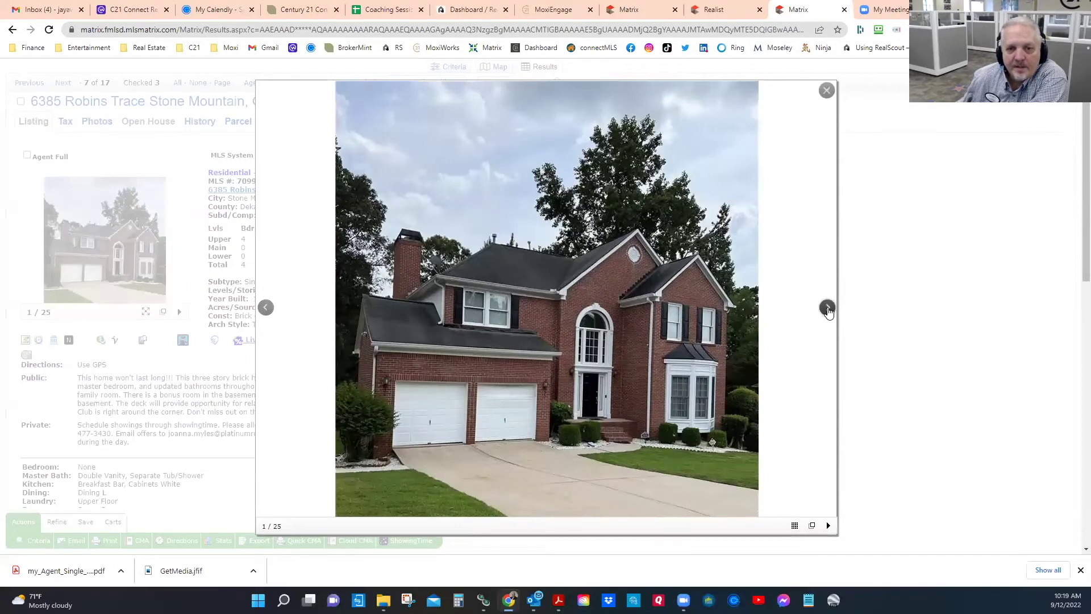
left_click(827, 311)
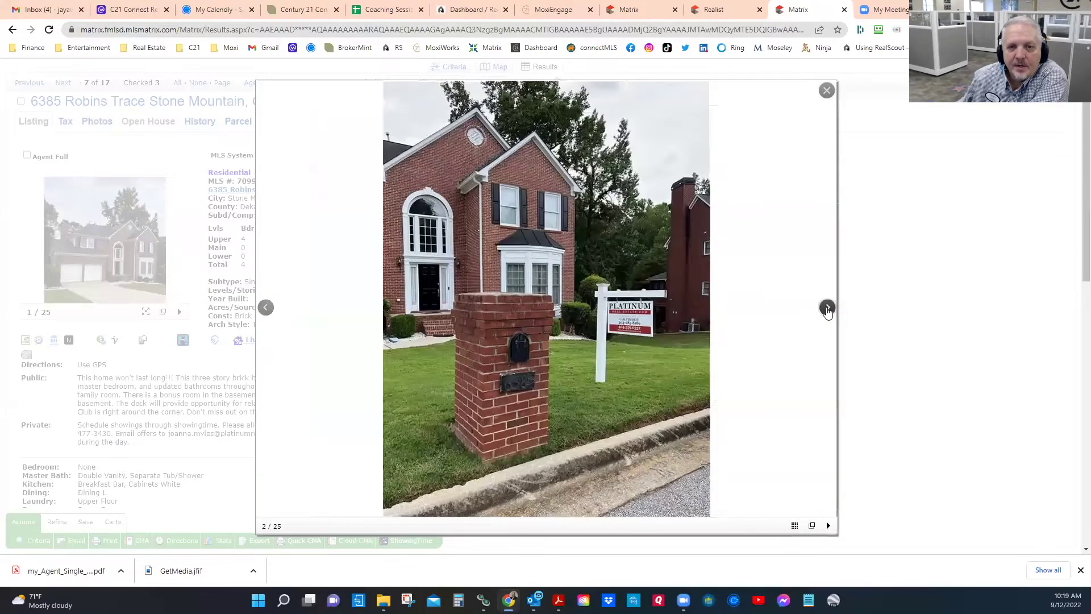
left_click(828, 311)
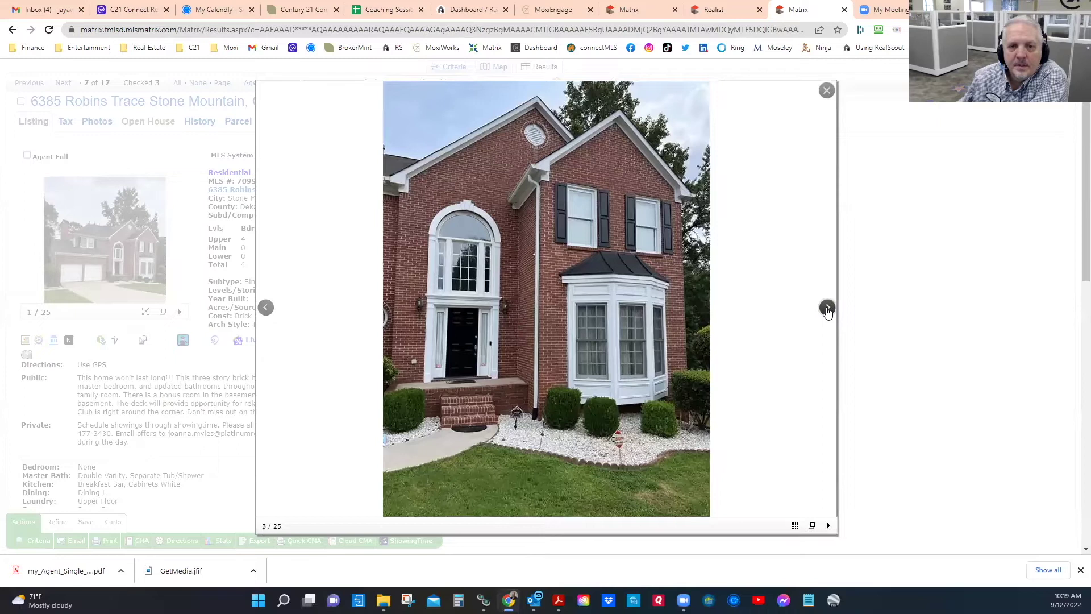
left_click(827, 311)
left_click(827, 311)
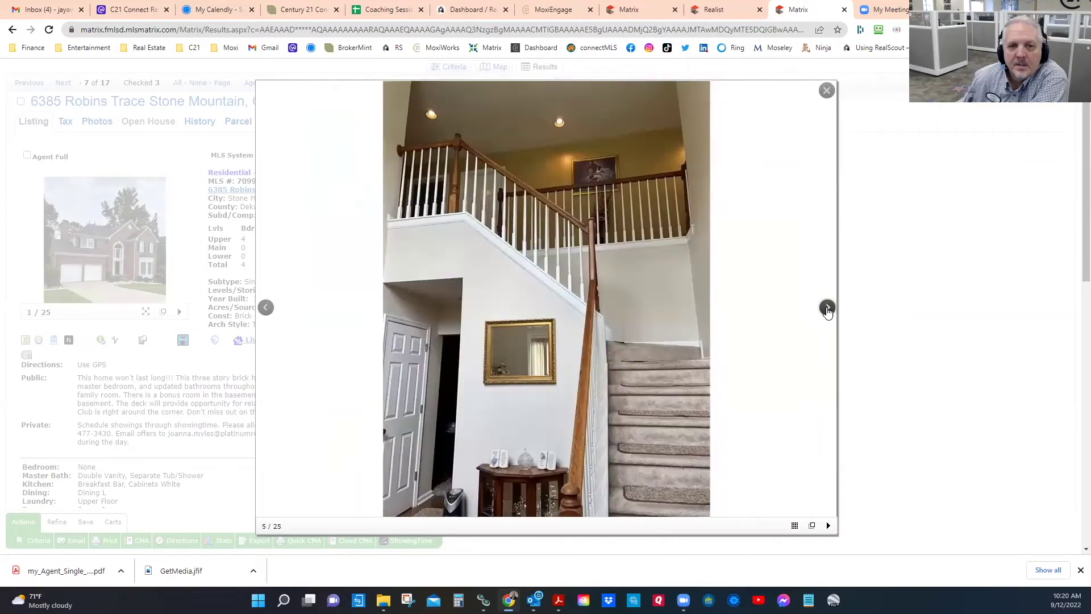
left_click(828, 310)
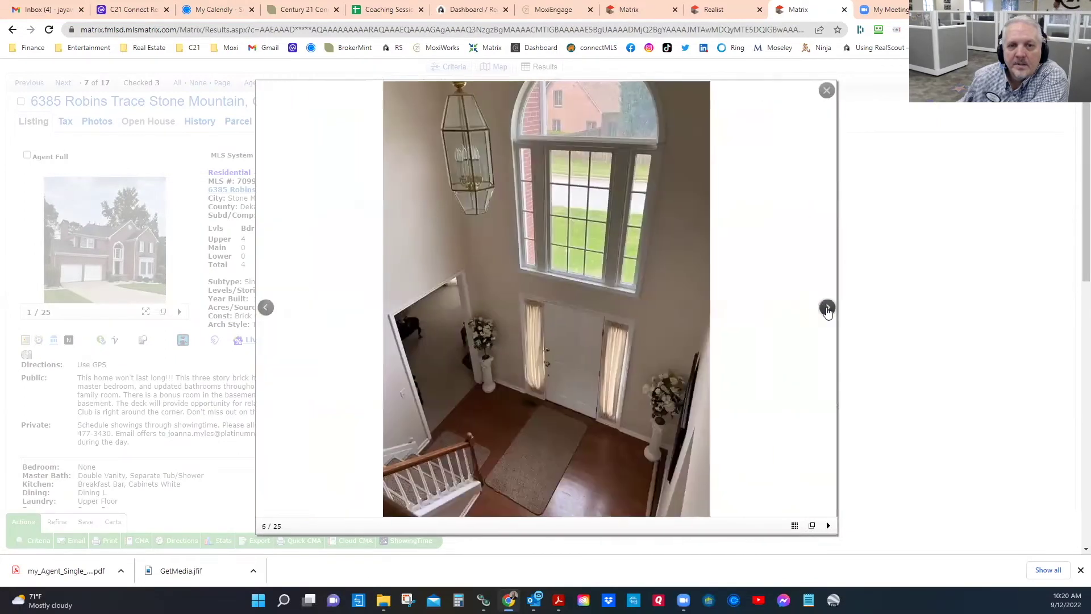
left_click(828, 310)
left_click(828, 311)
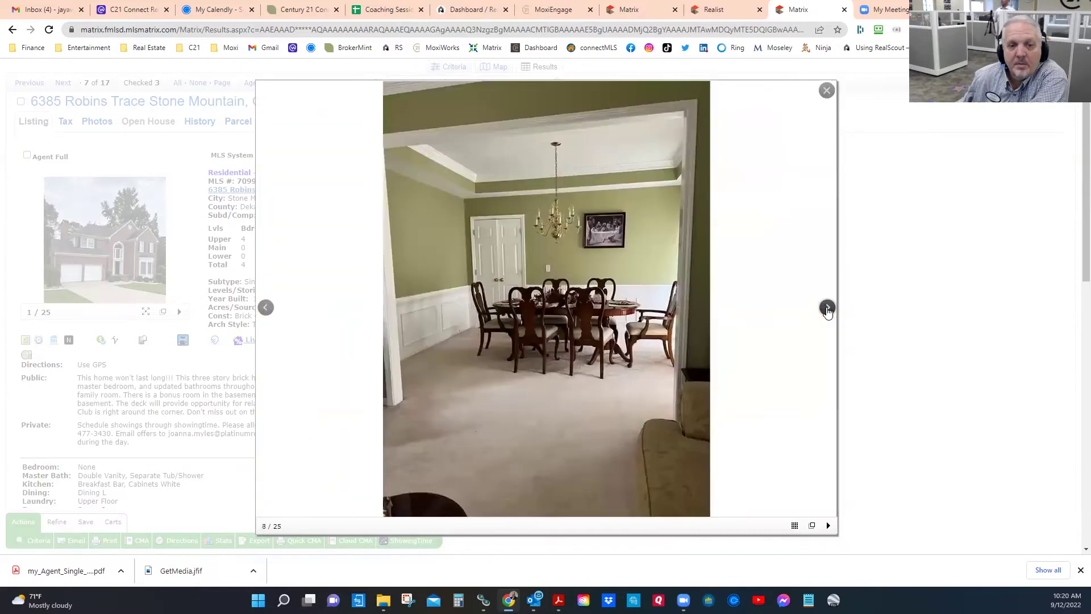
left_click(828, 311)
left_click(828, 311)
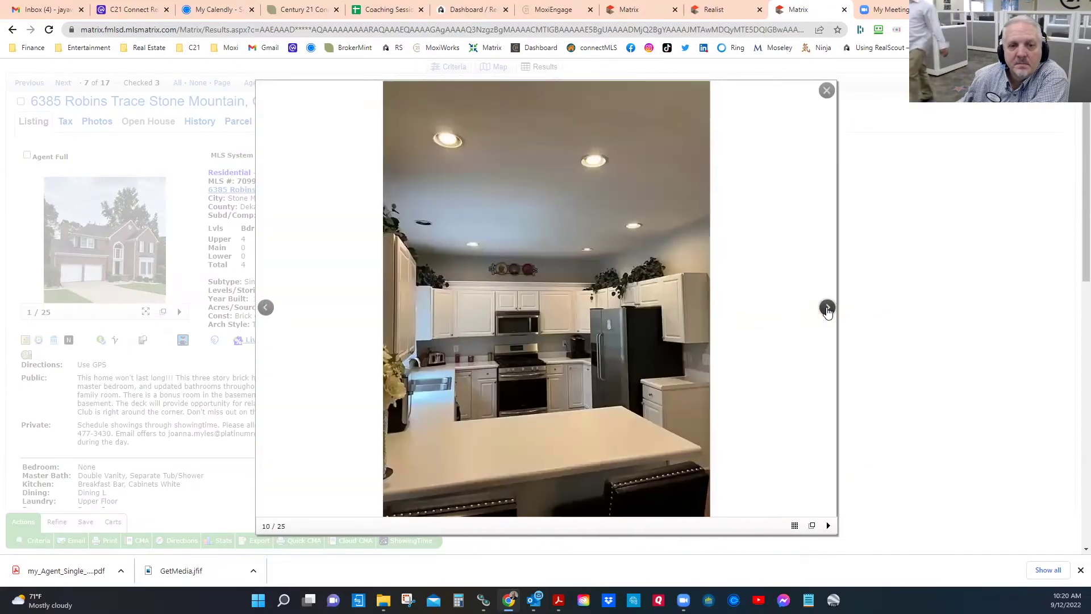
left_click(828, 311)
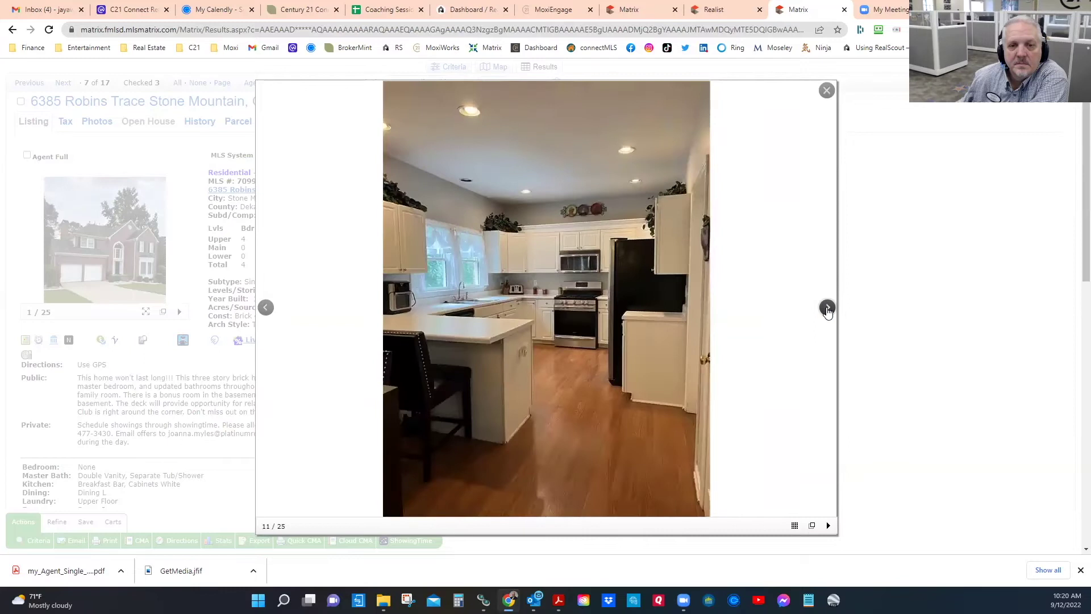
left_click(828, 311)
left_click(828, 311)
left_click(828, 311)
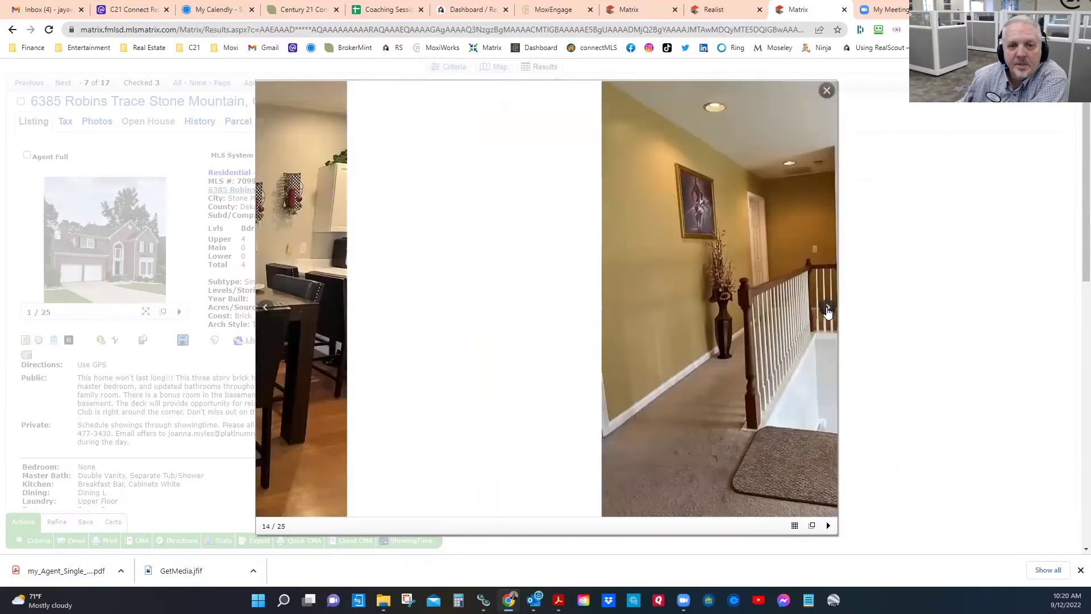
left_click(828, 311)
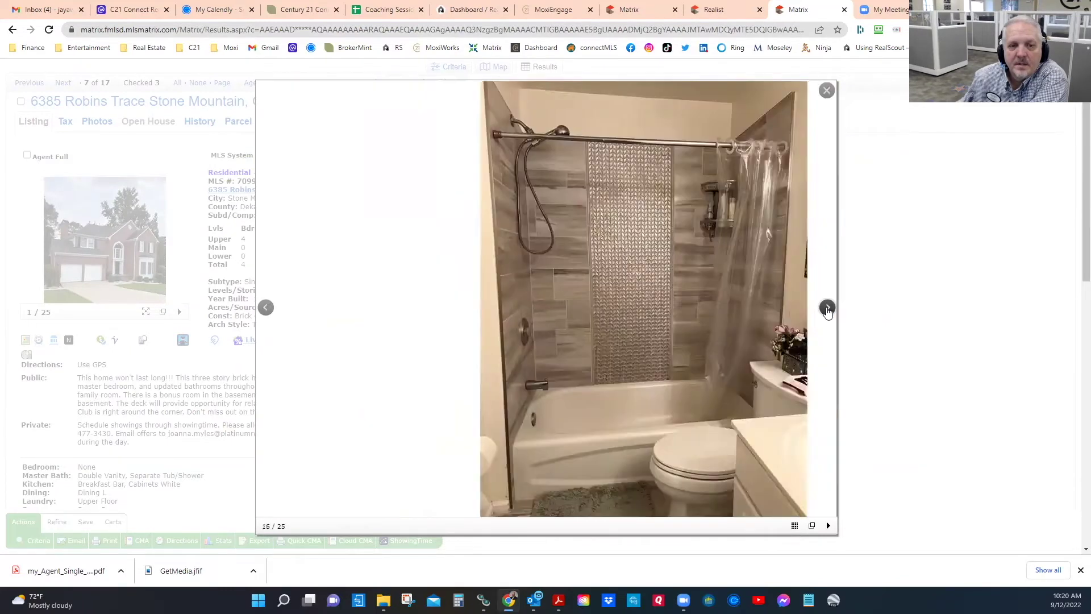
left_click(827, 311)
left_click(828, 311)
left_click(828, 311)
left_click(827, 311)
left_click(827, 311)
left_click(828, 311)
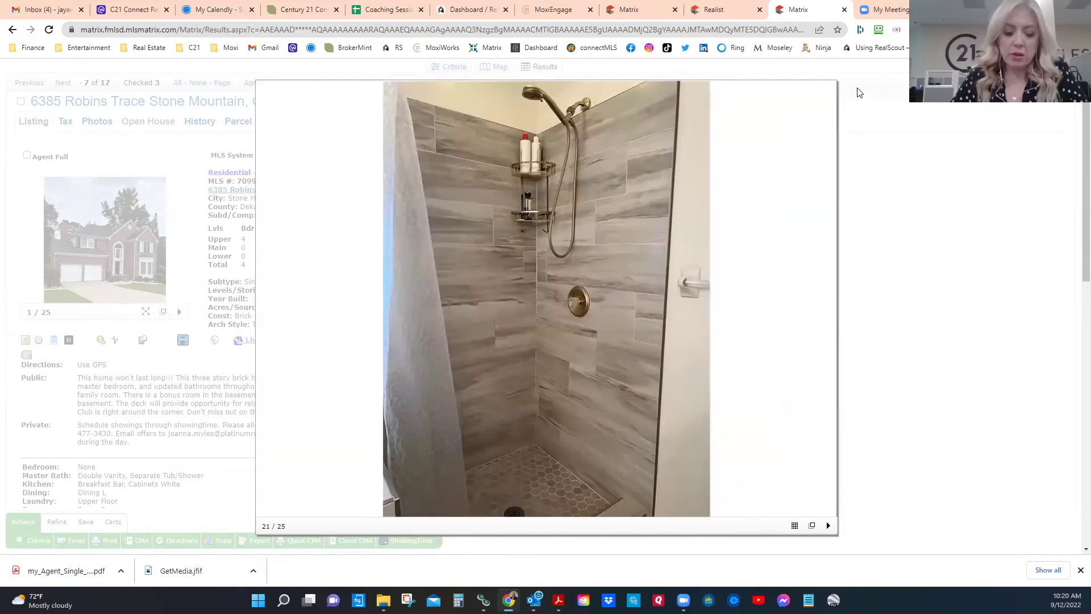
left_click(826, 90)
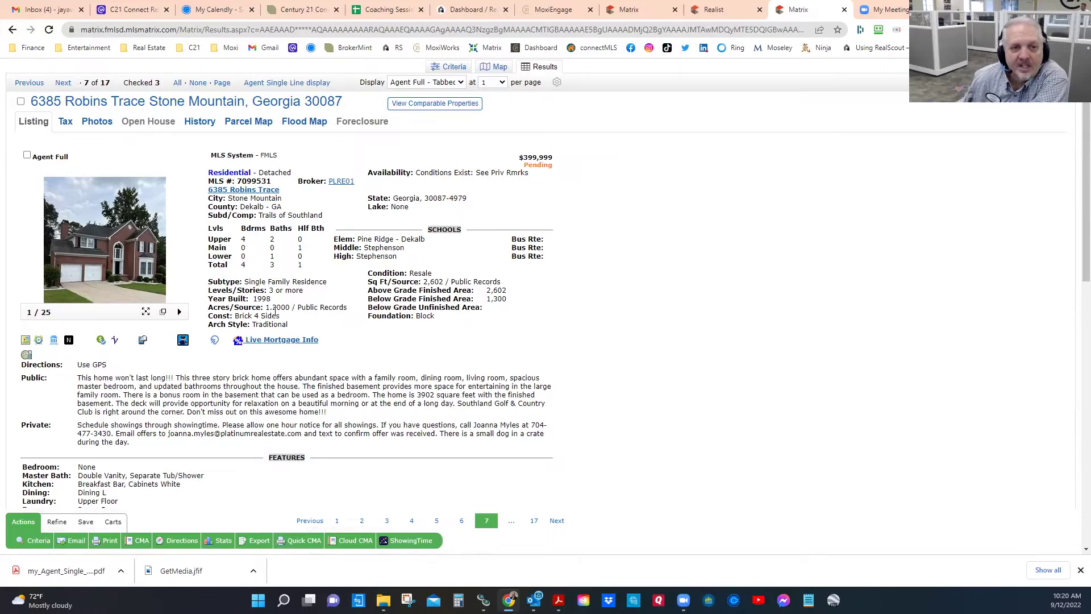
Step: Note its 1998 build year, 2,602 sq ft and basement, check it as a comparable, and go back
double_click(262, 298)
double_click(433, 281)
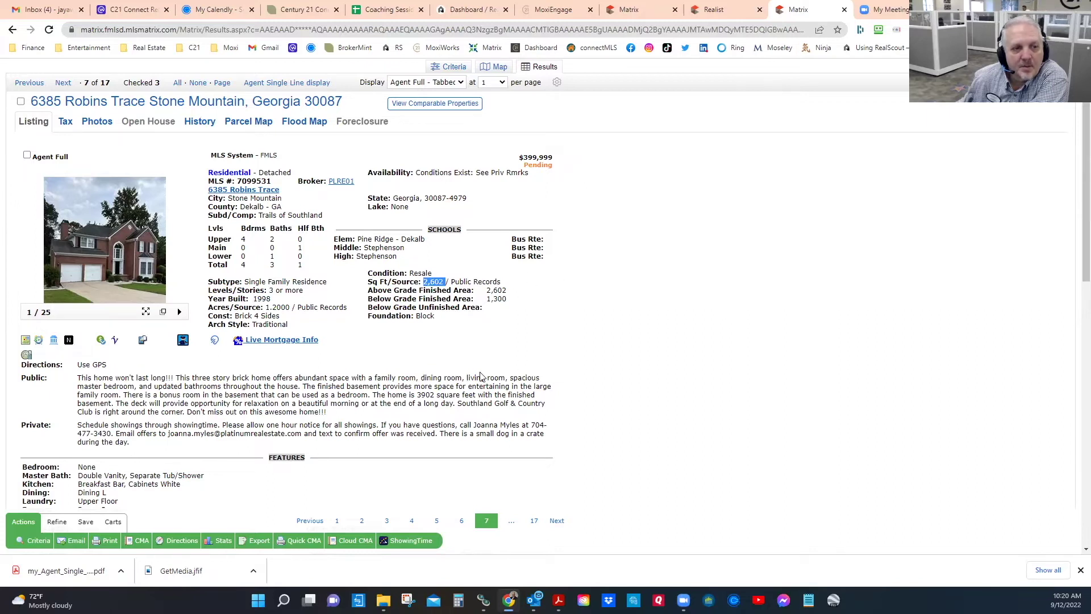
scroll(480, 376, "down", 2)
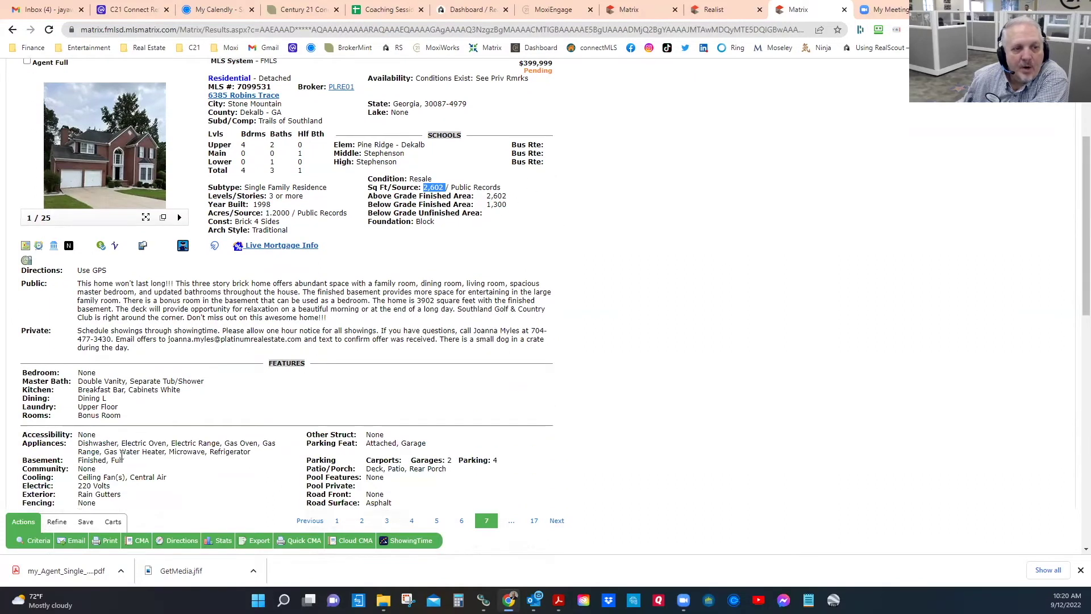
left_click_drag(90, 461, 130, 466)
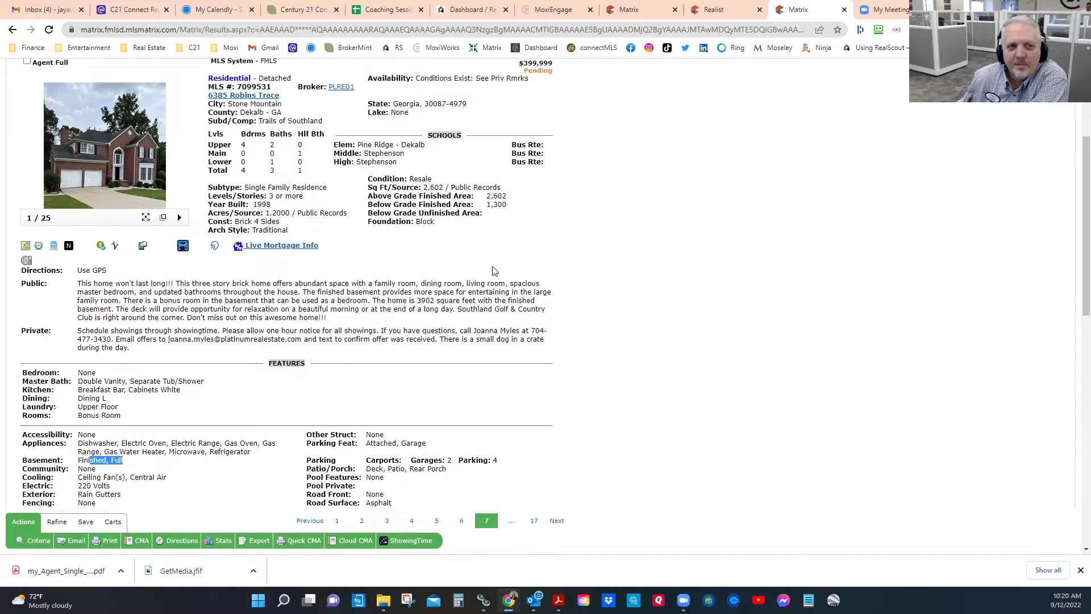
scroll(475, 294, "up", 2)
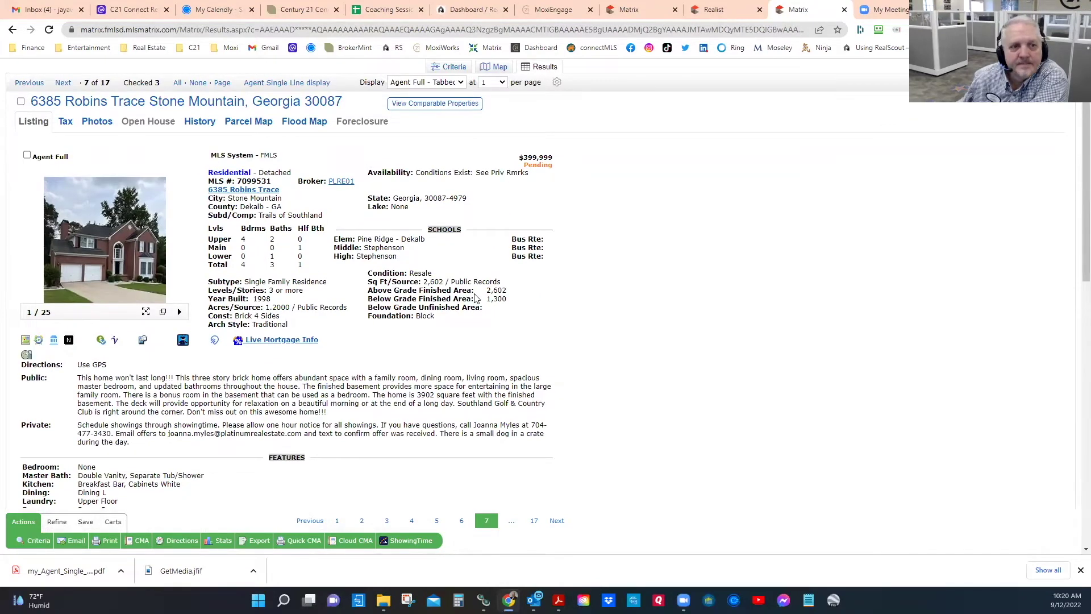
scroll(475, 297, "down", 2)
scroll(441, 277, "up", 2)
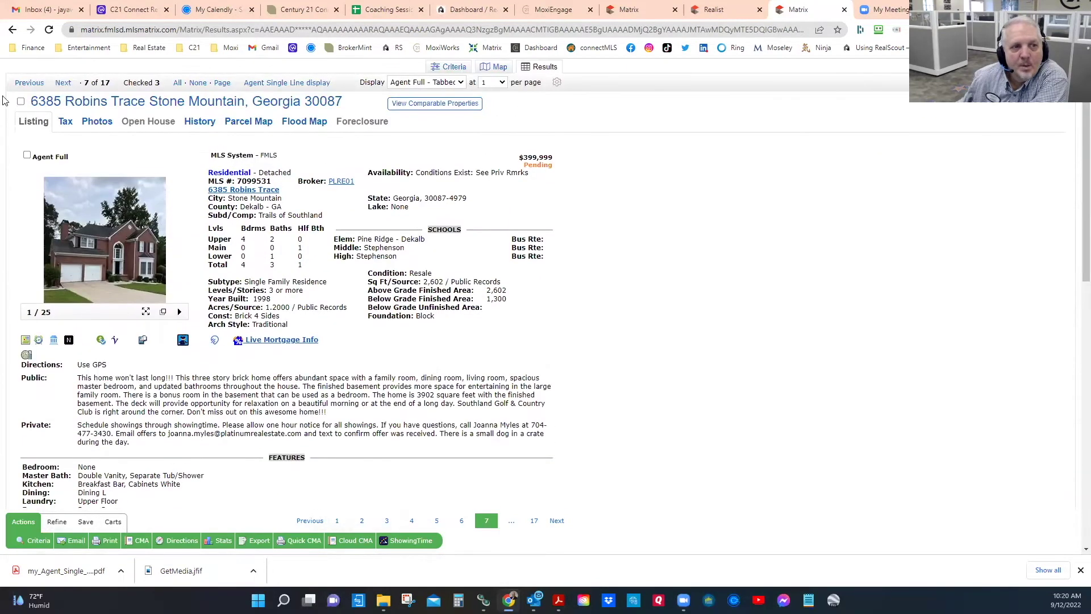
left_click(27, 156)
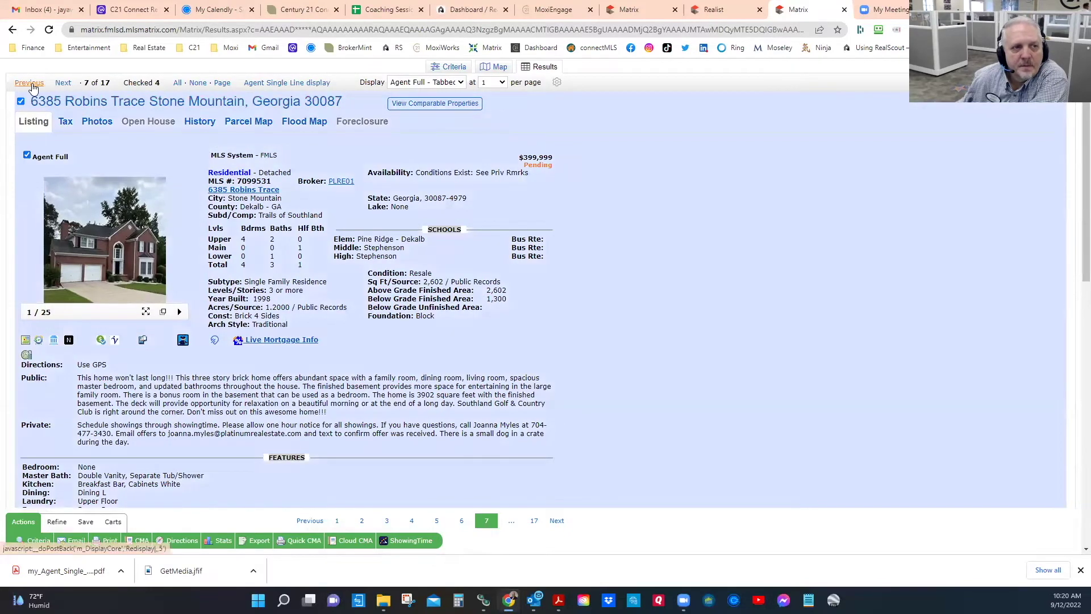
left_click(29, 83)
left_click(64, 178)
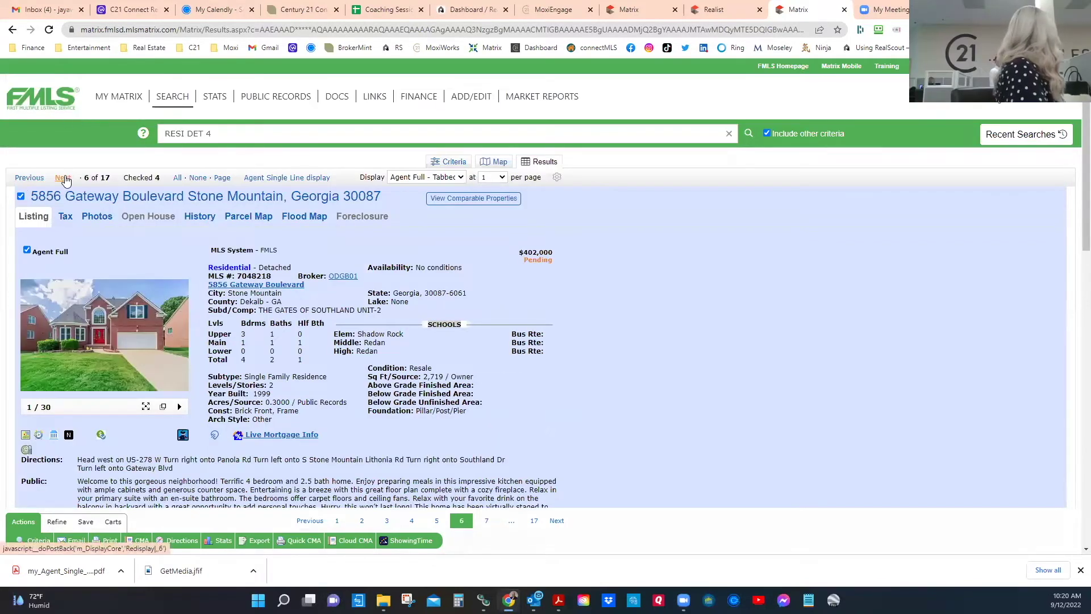
left_click(63, 179)
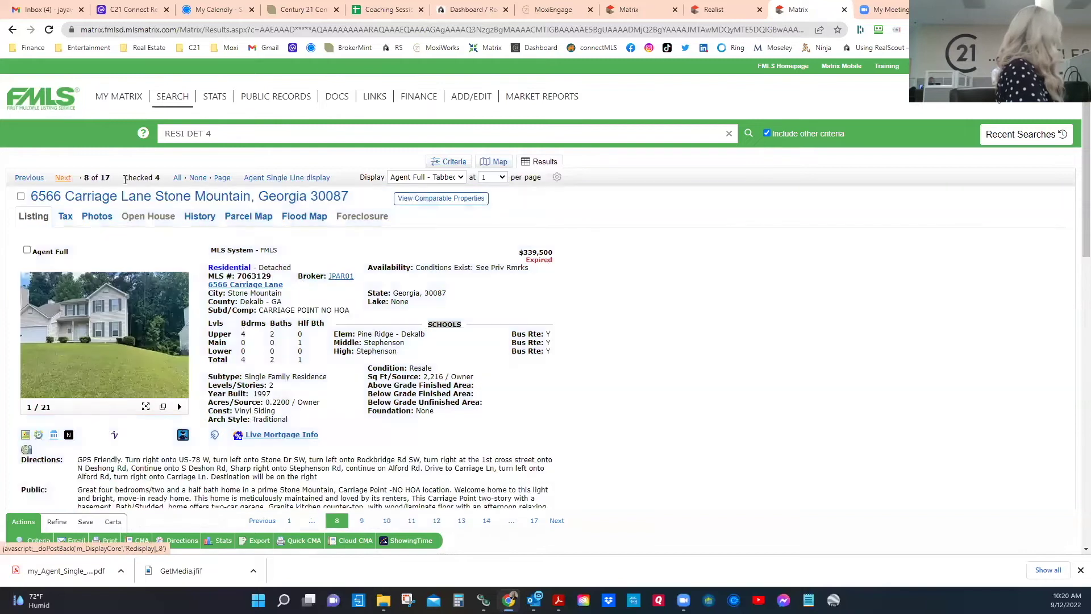
scroll(498, 331, "down", 2)
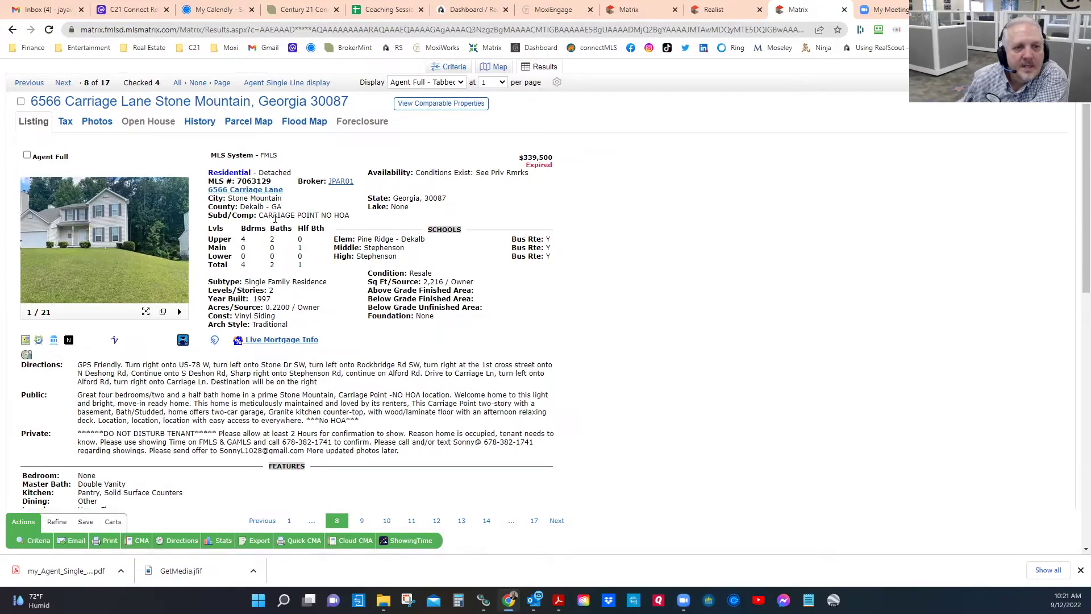
double_click(530, 158)
double_click(541, 166)
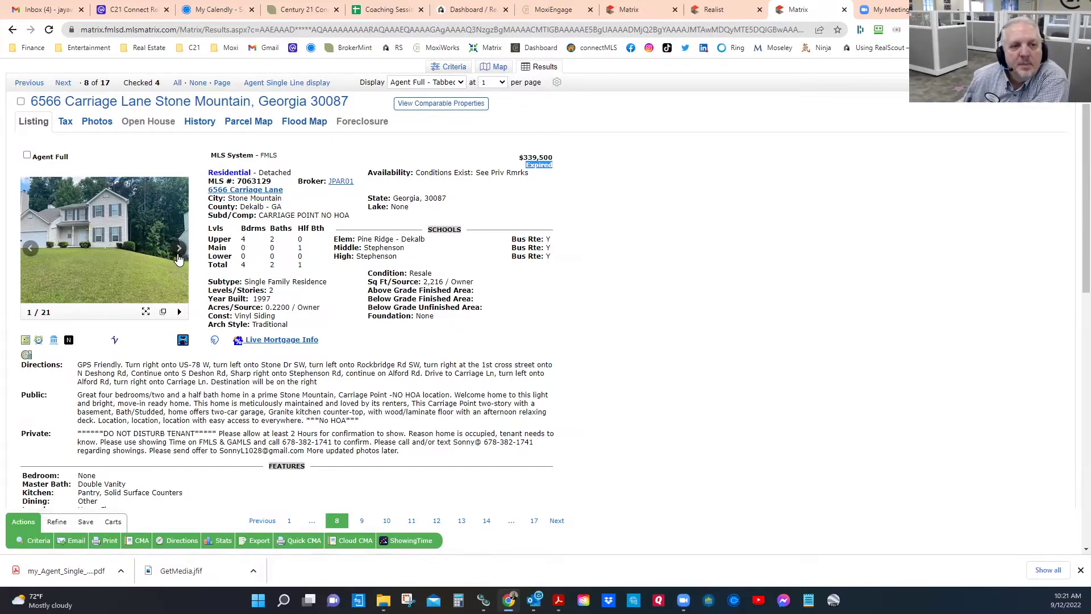
scroll(171, 310, "down", 1)
scroll(171, 313, "down", 7)
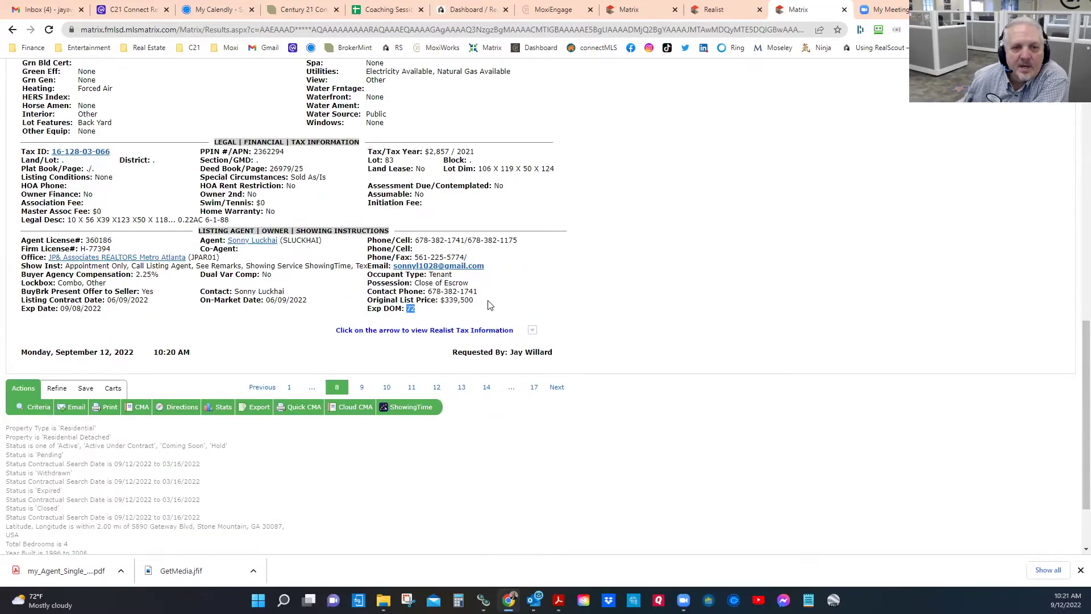
scroll(488, 267, "up", 5)
scroll(488, 267, "up", 3)
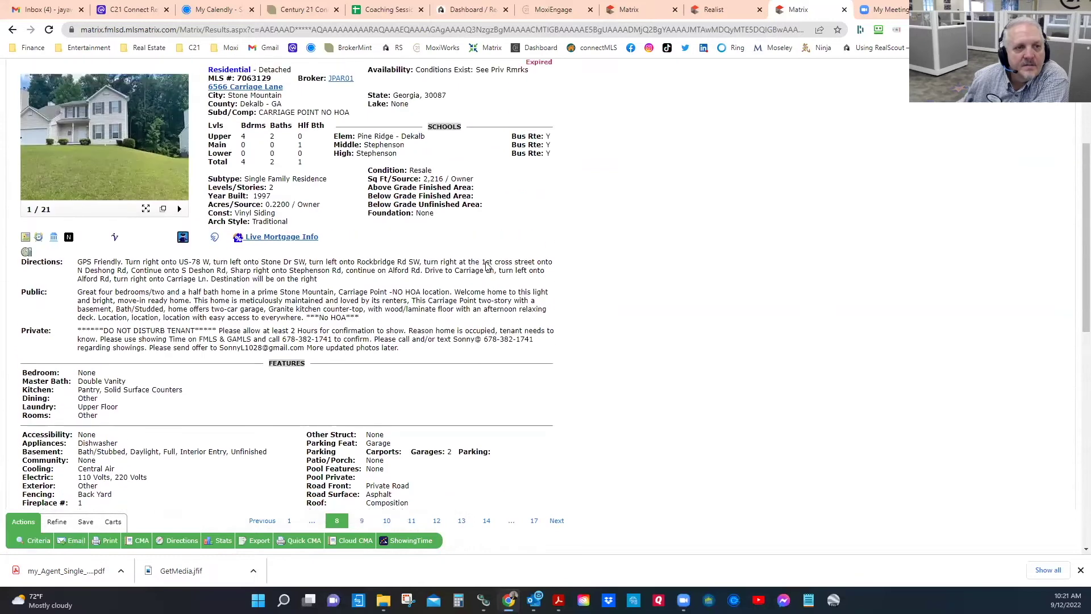
left_click(117, 234)
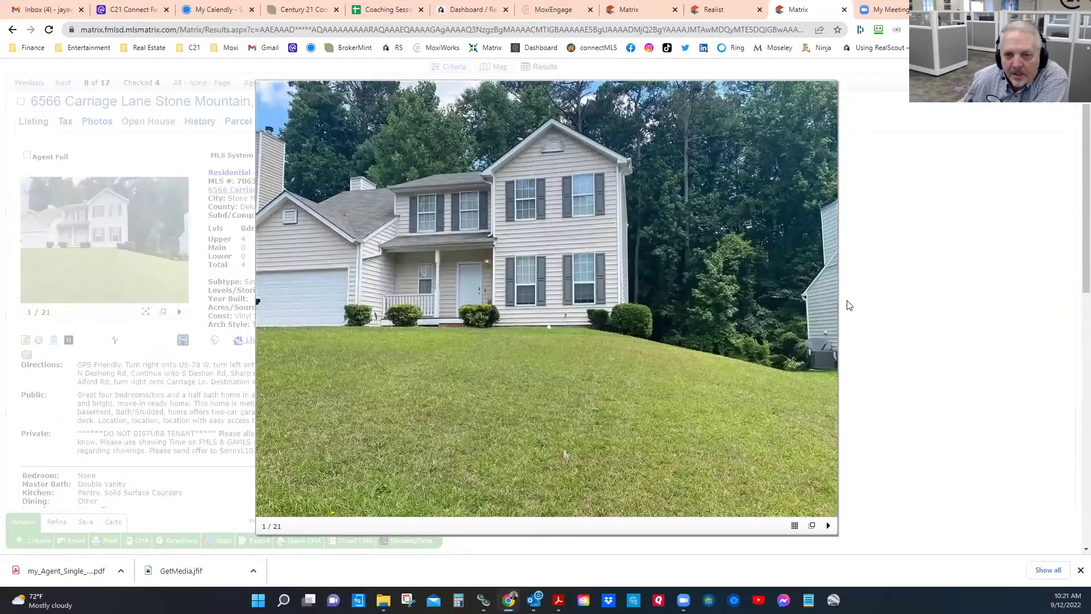
left_click(827, 308)
left_click(828, 307)
left_click(828, 307)
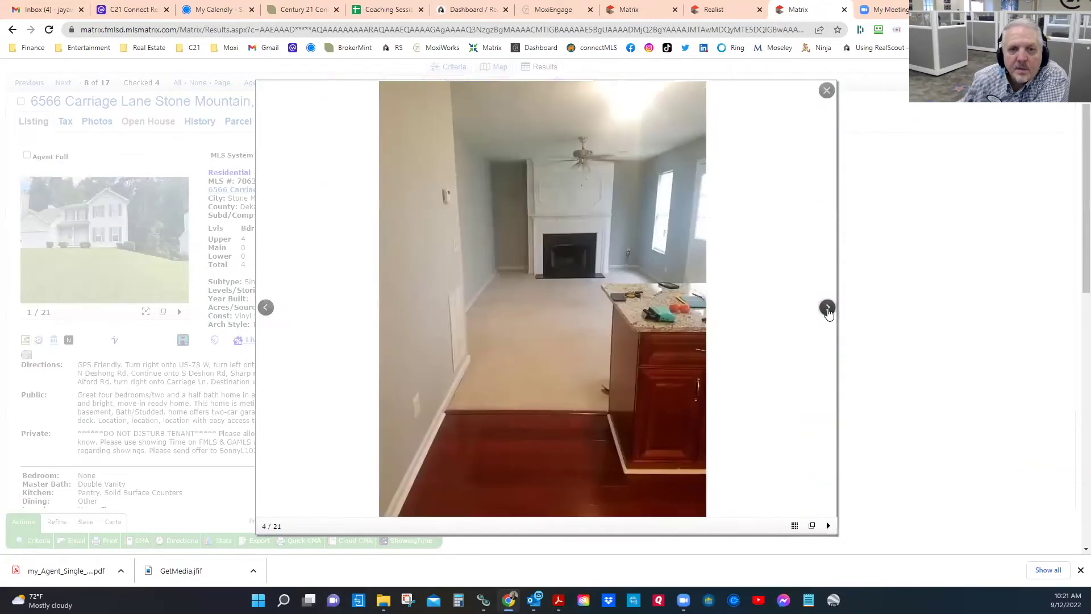
left_click(828, 308)
left_click(828, 307)
left_click(828, 308)
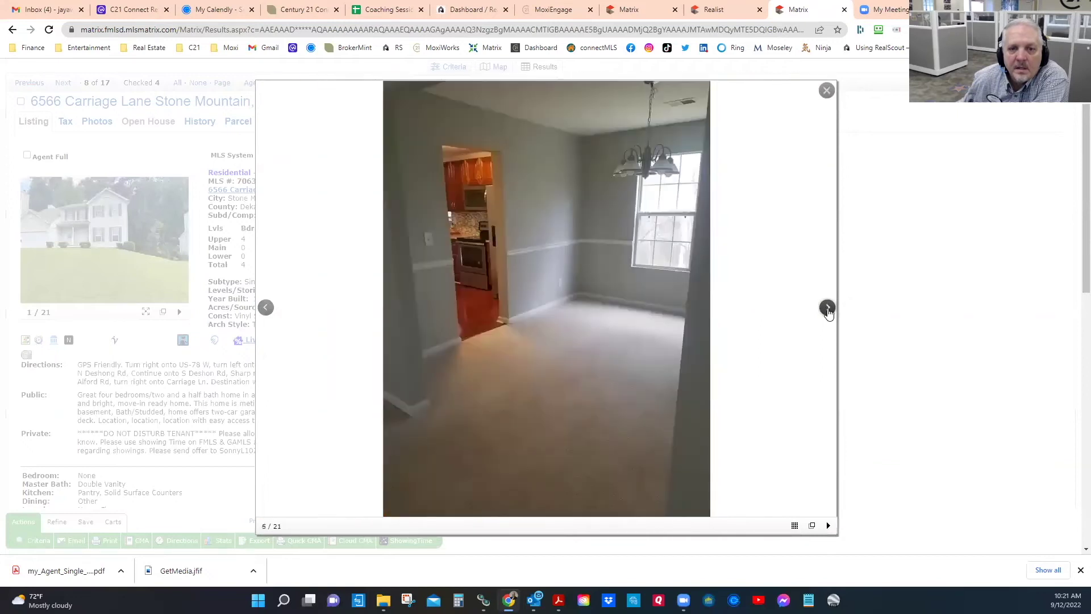
left_click(828, 307)
left_click(828, 307)
left_click(828, 307)
left_click(827, 307)
left_click(828, 308)
left_click(826, 91)
left_click(63, 82)
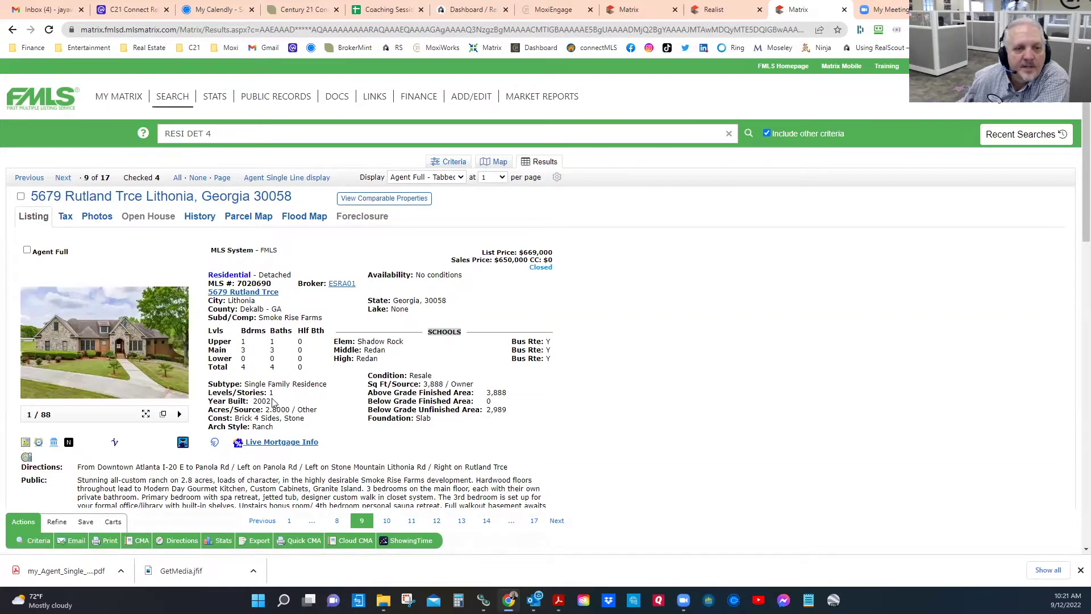
left_click(63, 178)
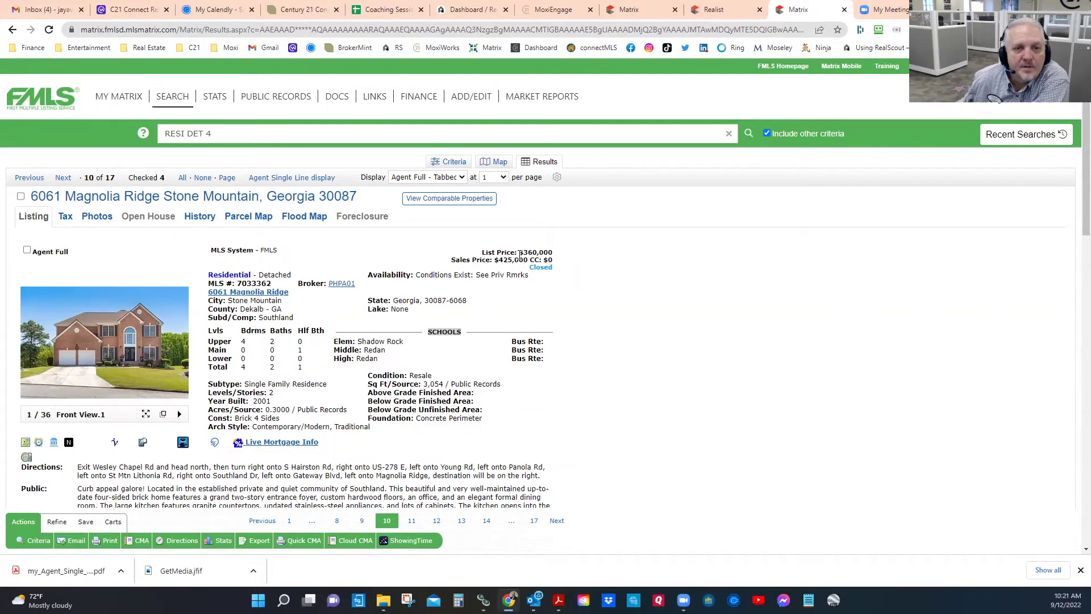
scroll(103, 297, "down", 2)
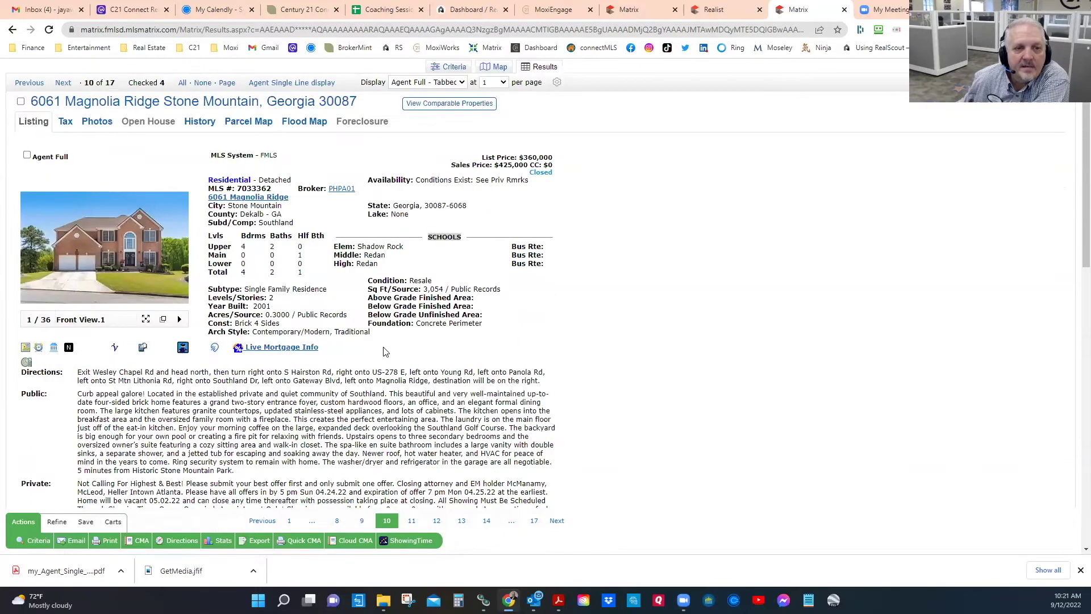
left_click(95, 248)
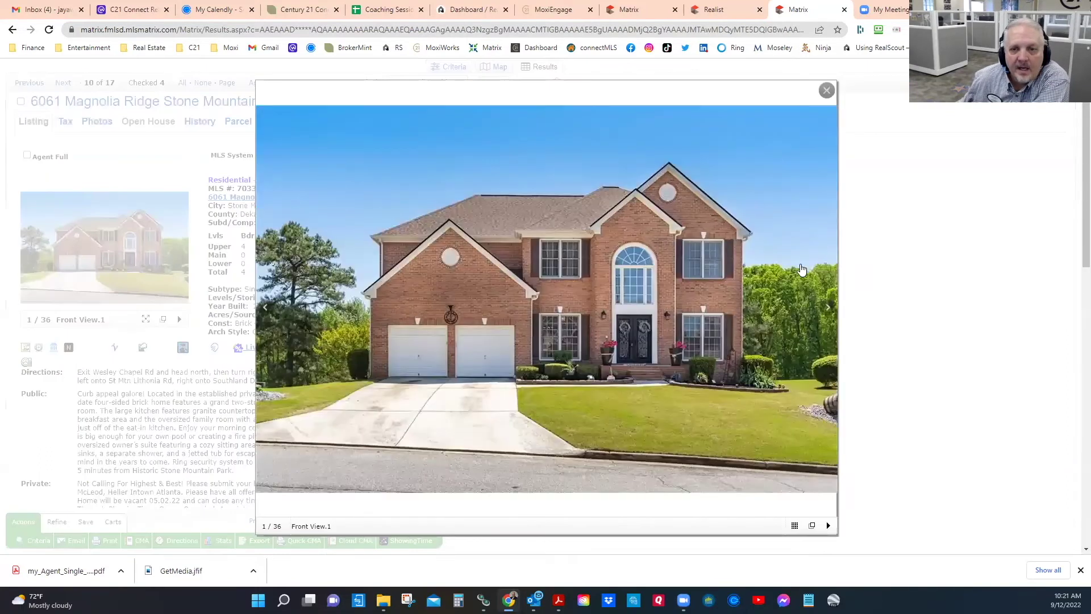
left_click(828, 310)
left_click(828, 310)
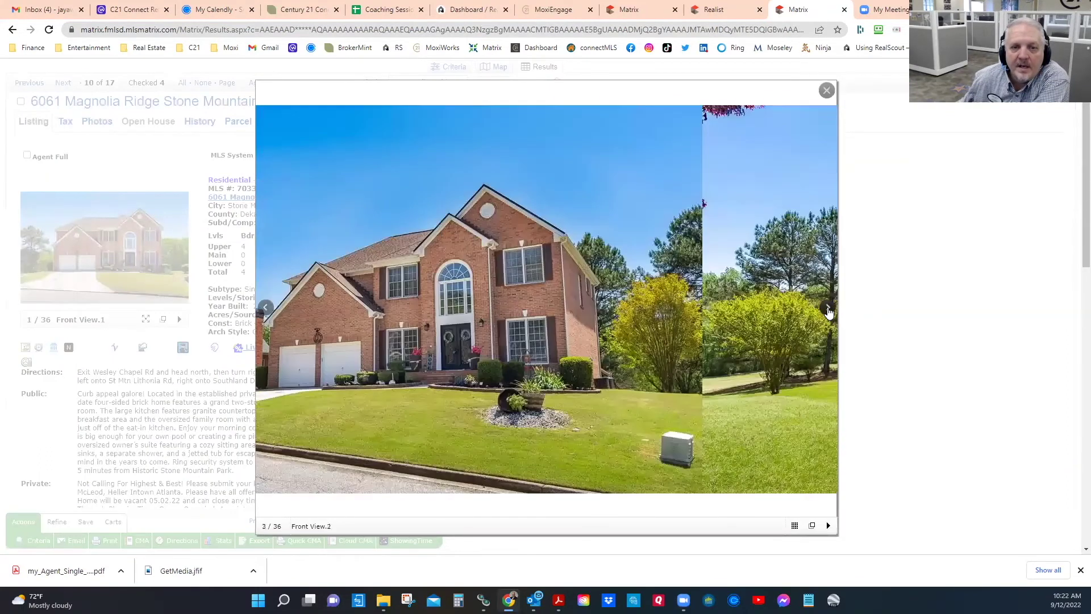
left_click(828, 310)
left_click(828, 309)
left_click(827, 310)
left_click(828, 310)
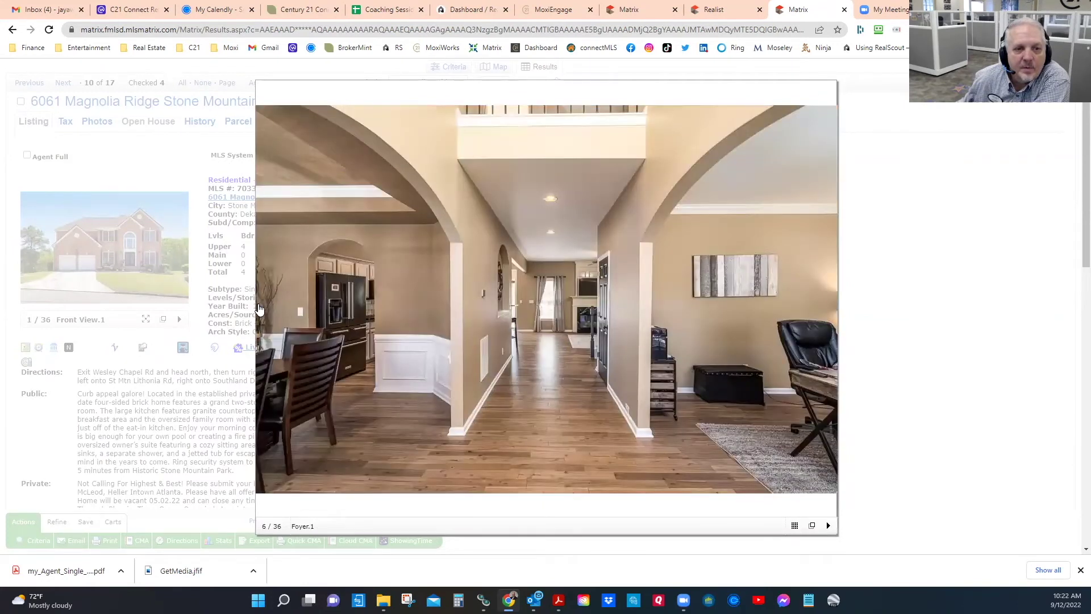
left_click(266, 309)
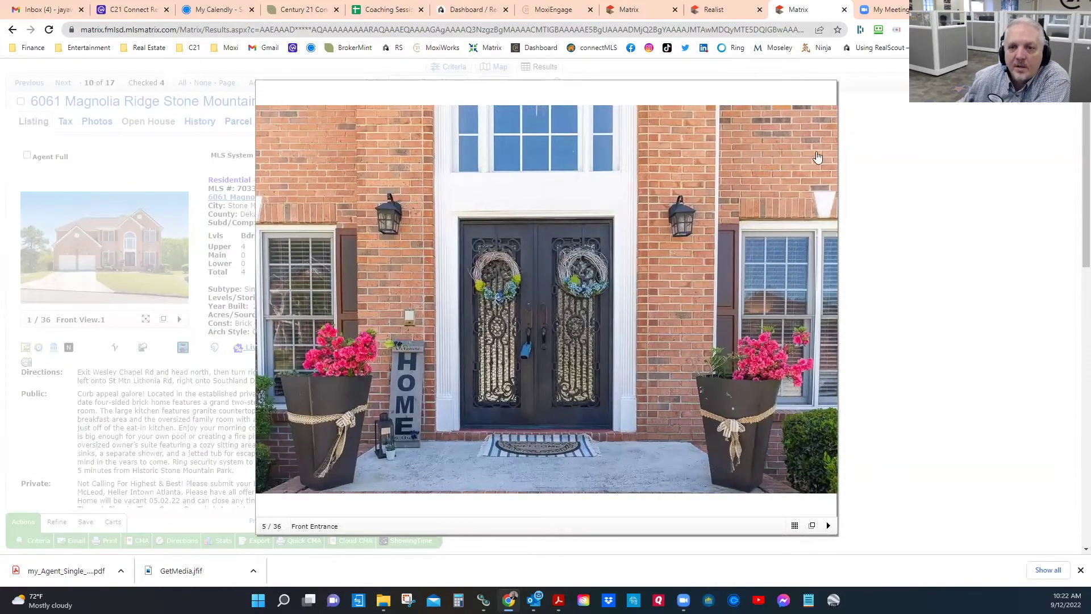
left_click(827, 307)
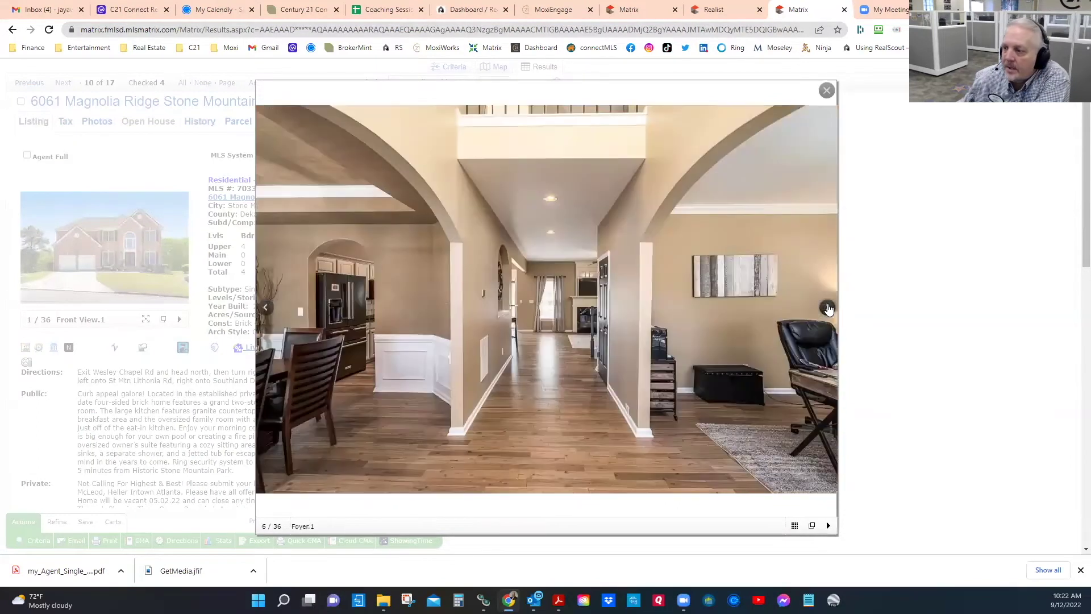
left_click(828, 307)
left_click(827, 307)
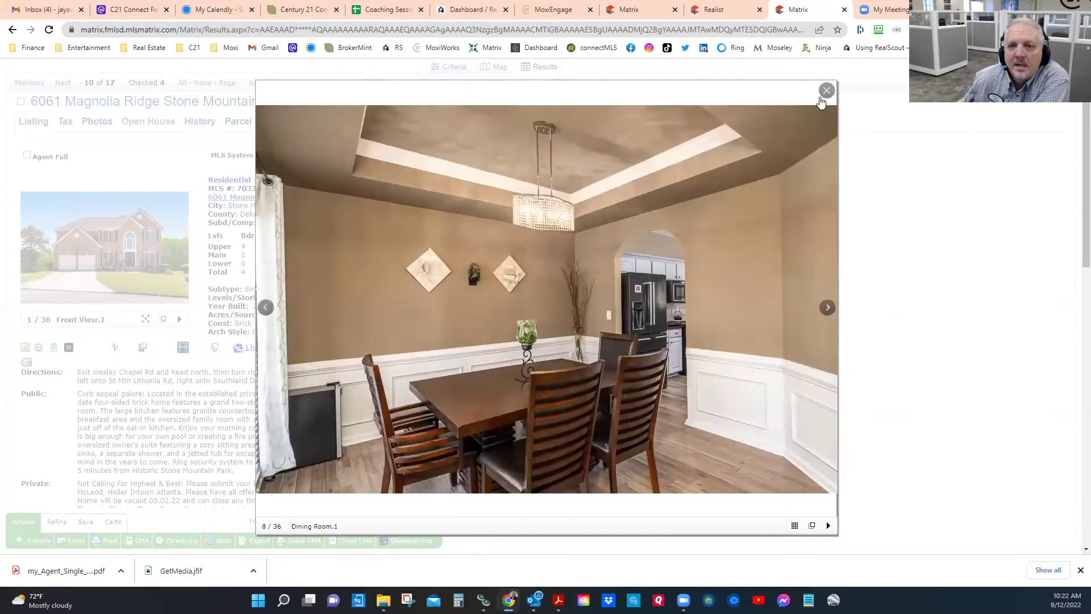
left_click(825, 92)
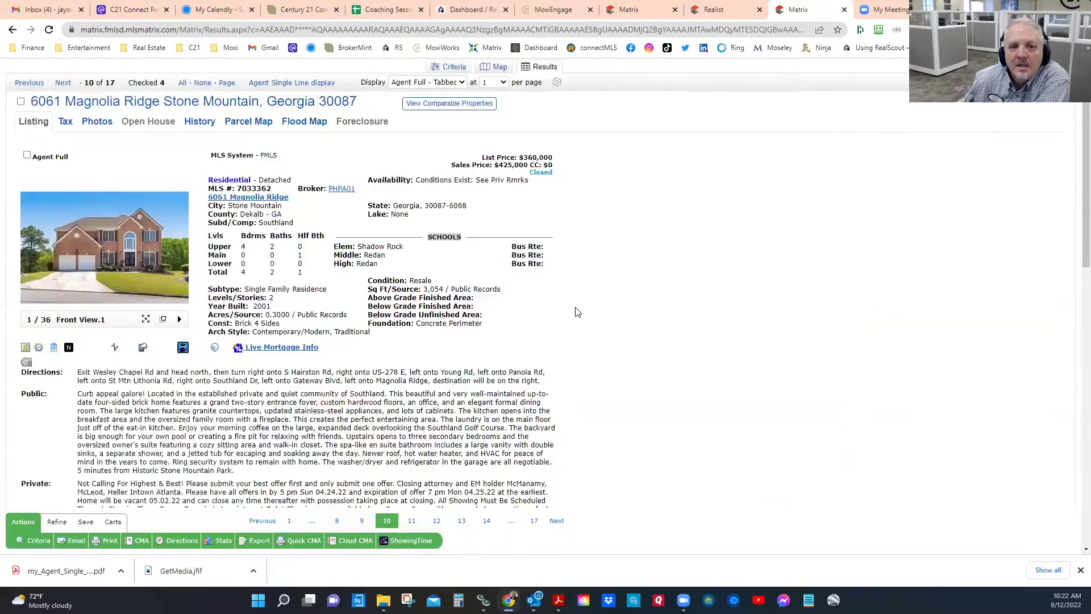
left_click(27, 155)
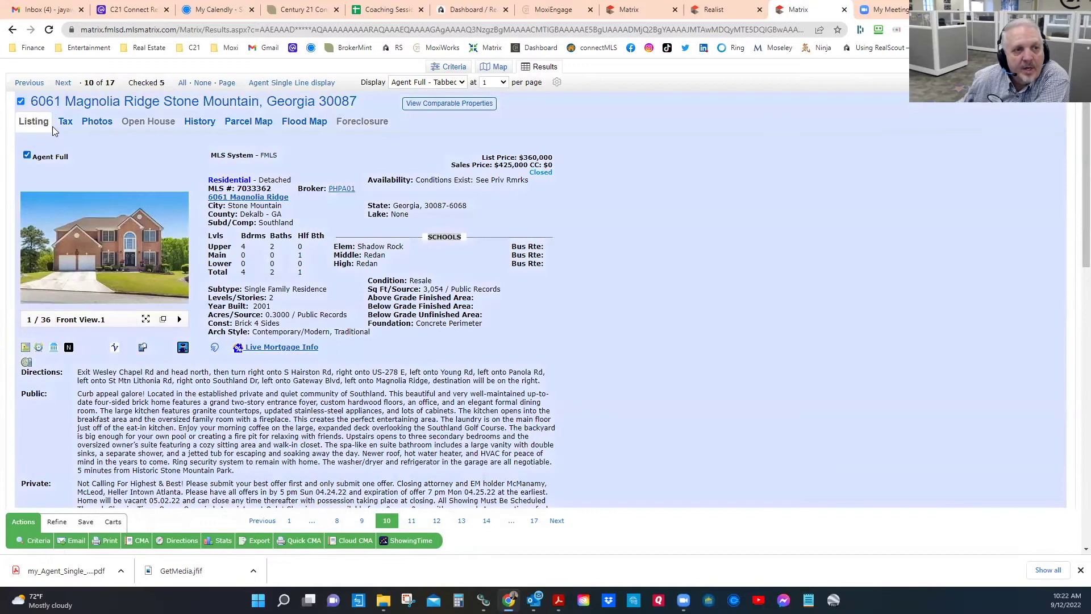
left_click(63, 82)
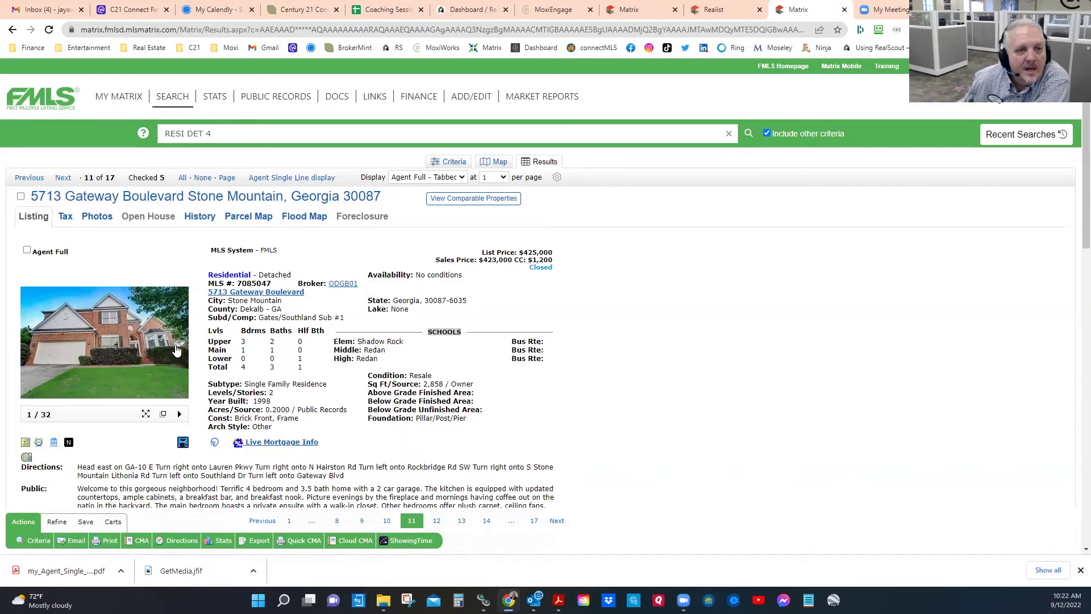
left_click(94, 353)
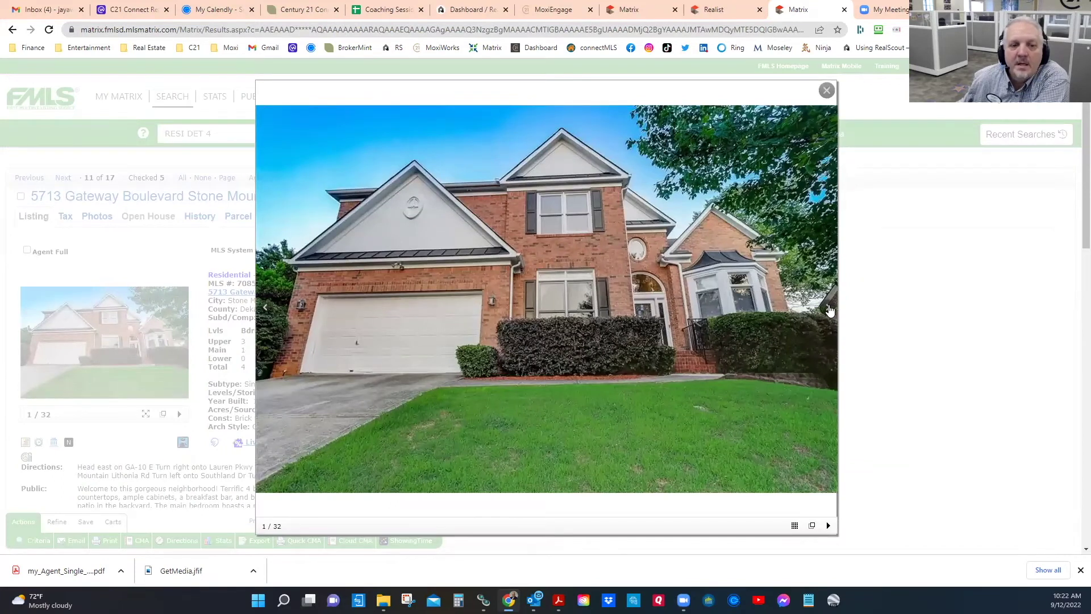
left_click(829, 309)
left_click(829, 309)
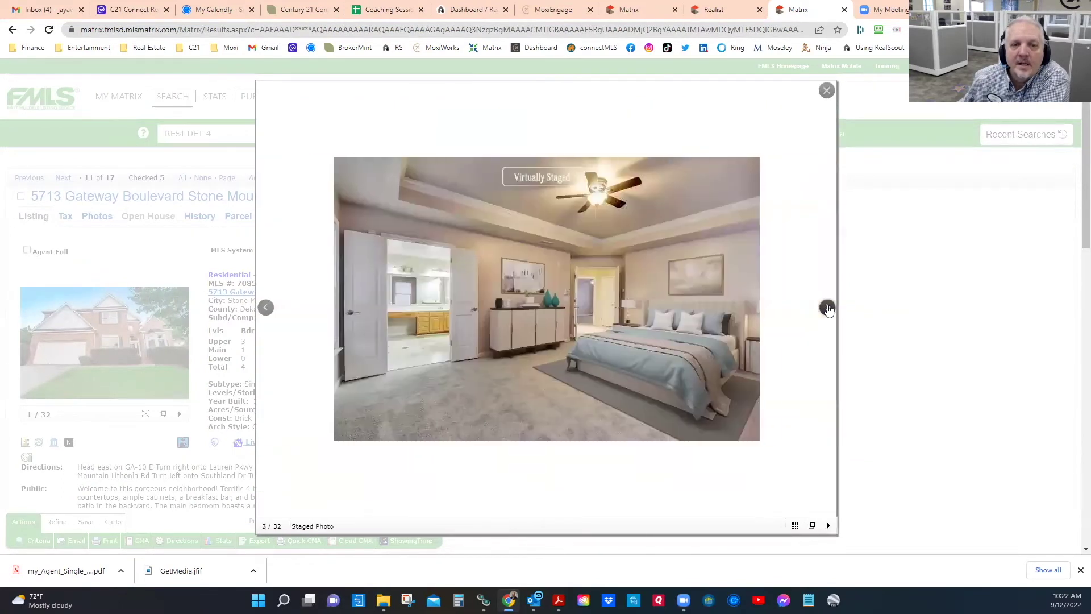
left_click(830, 310)
left_click(828, 309)
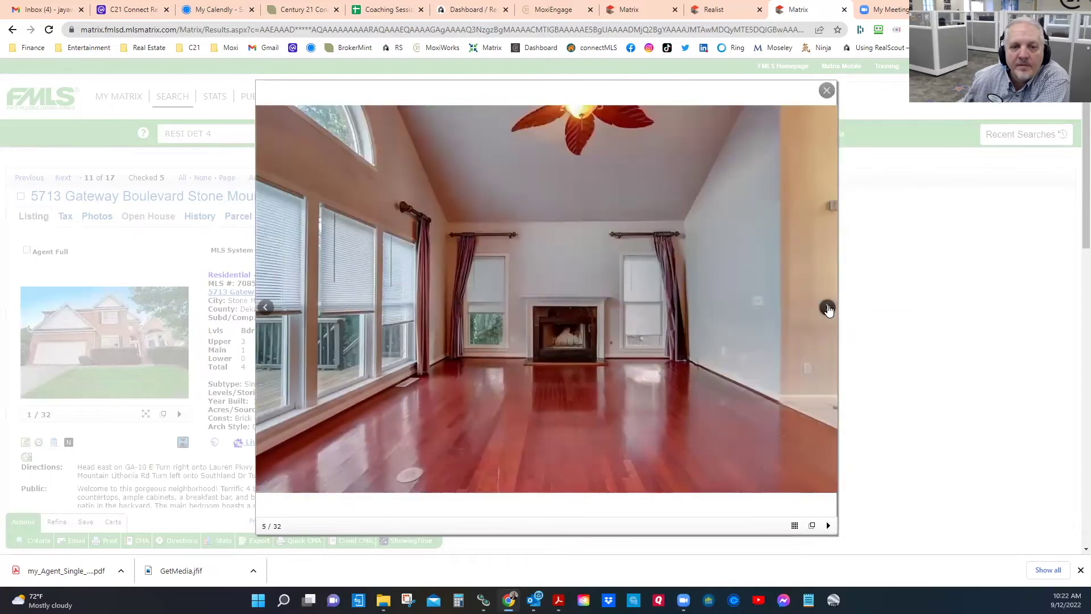
left_click(828, 308)
left_click(828, 308)
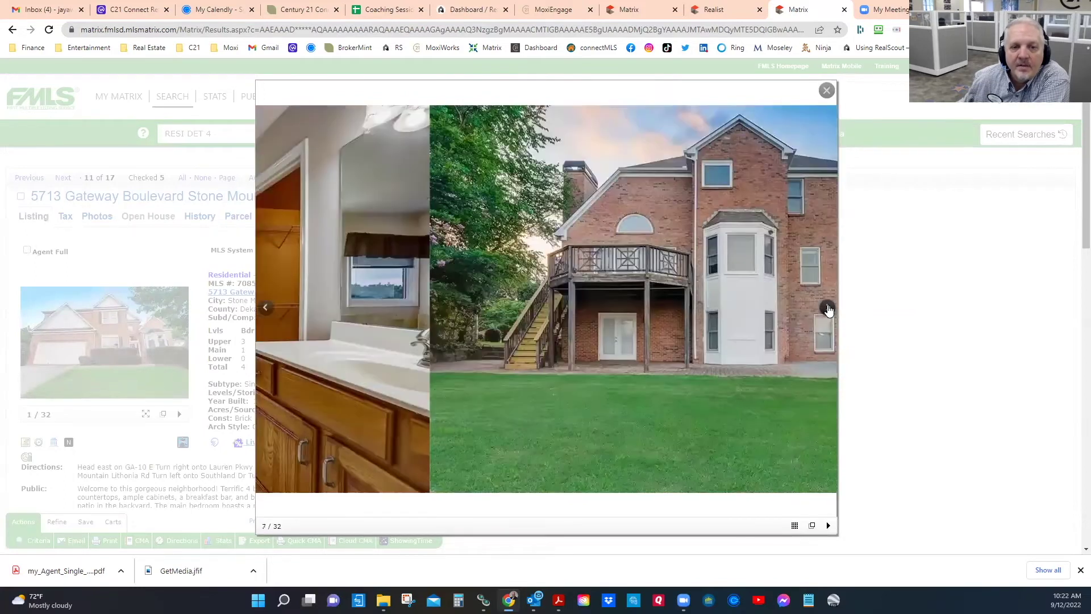
left_click(828, 308)
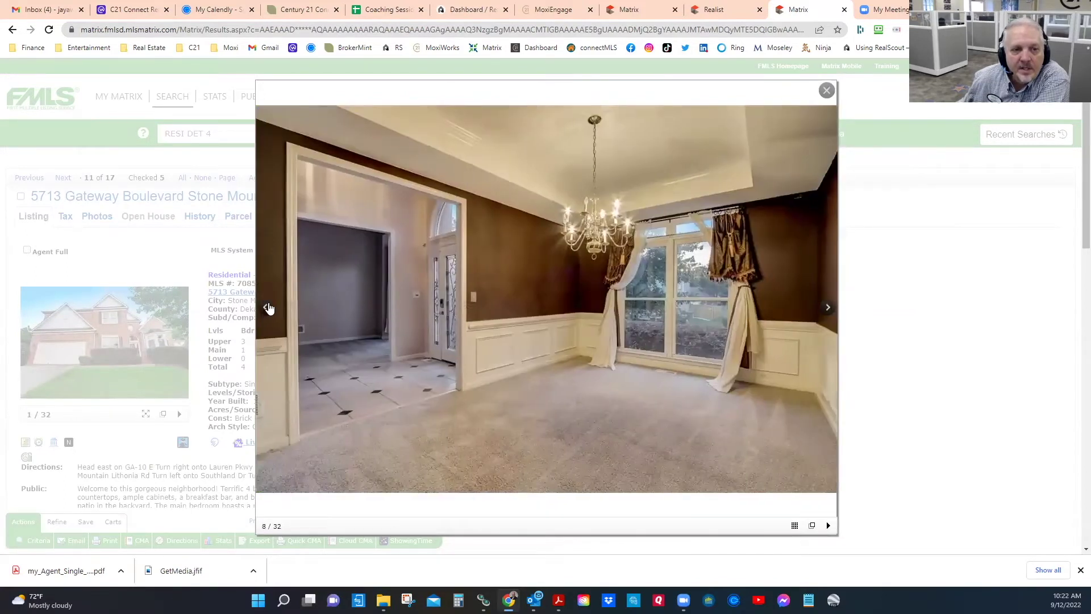
left_click(266, 308)
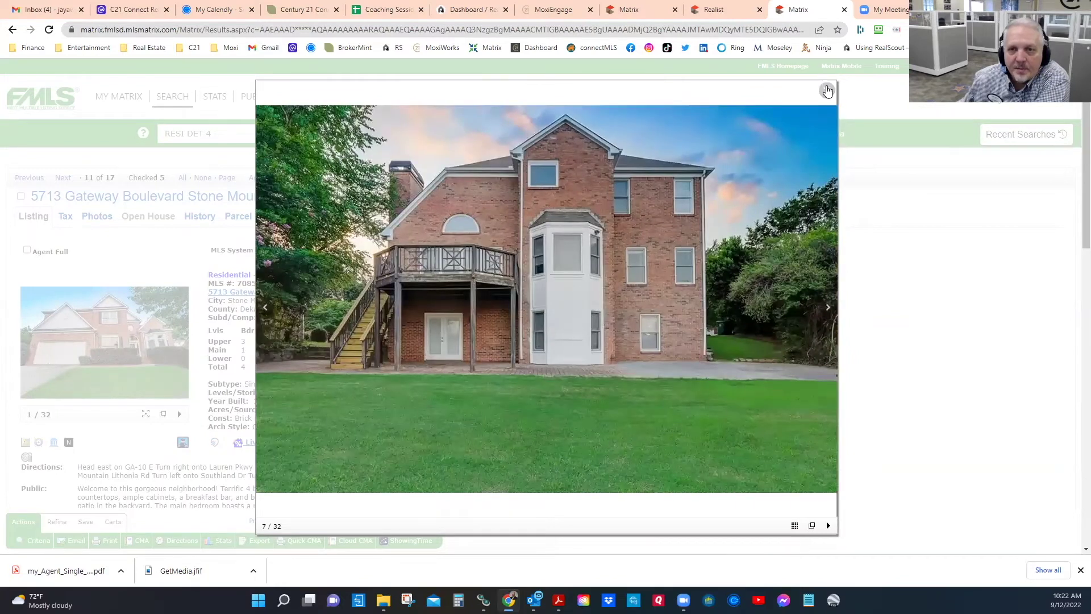
left_click(827, 90)
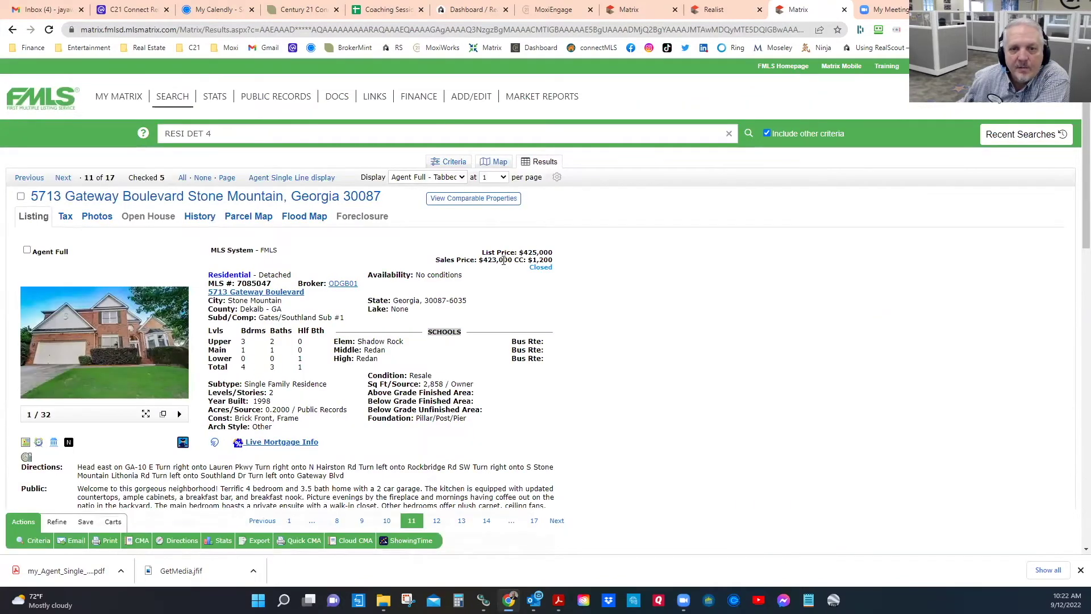
left_click(27, 250)
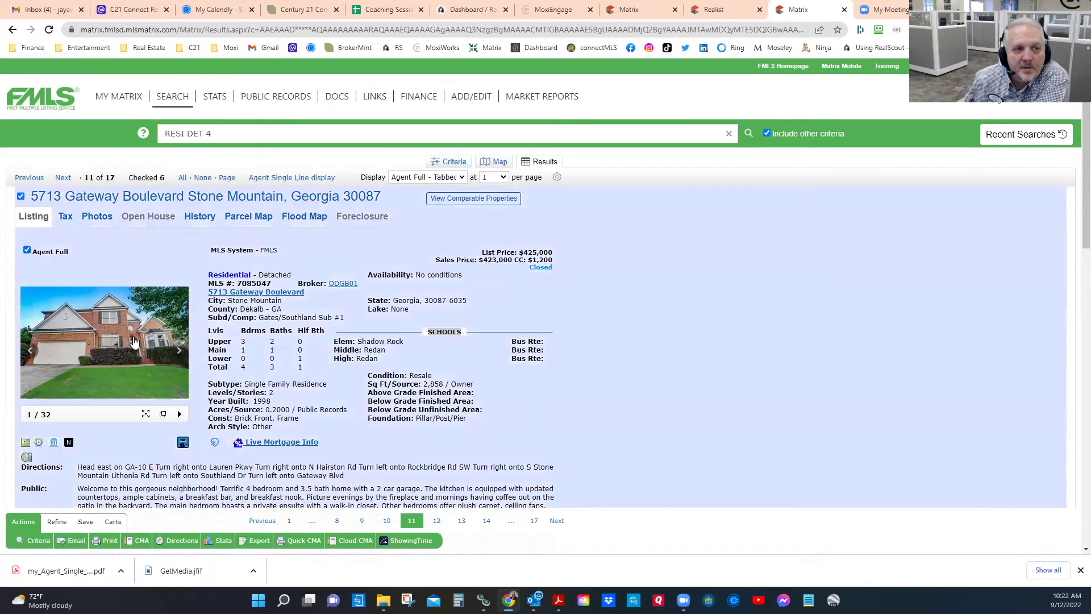
left_click(63, 177)
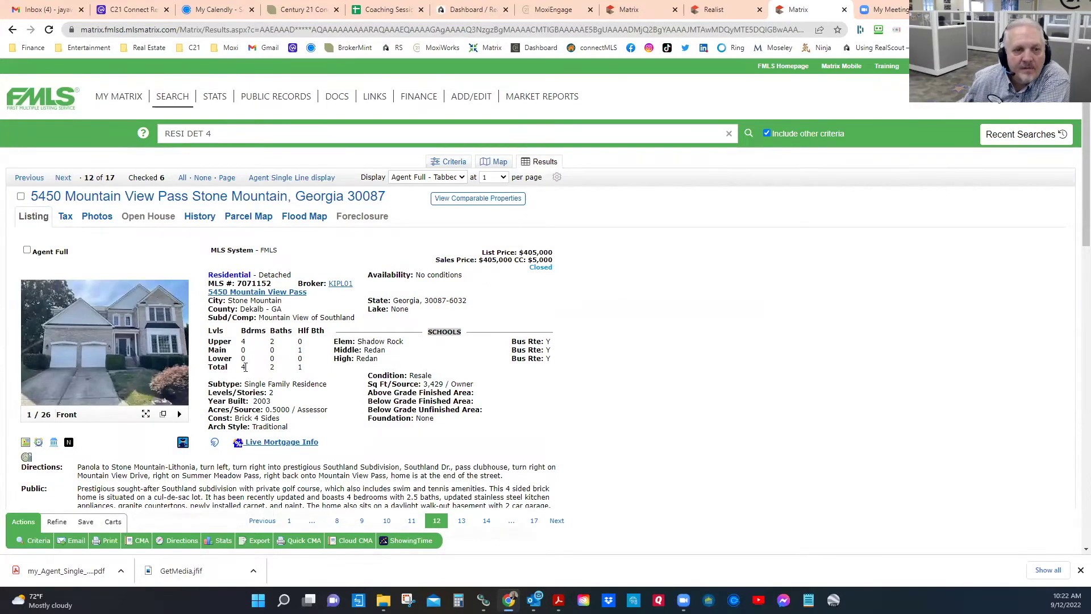
Step: Note the 0.5000 acres and 3,429 sq ft, then view photos from the front to the family room
double_click(282, 410)
double_click(435, 385)
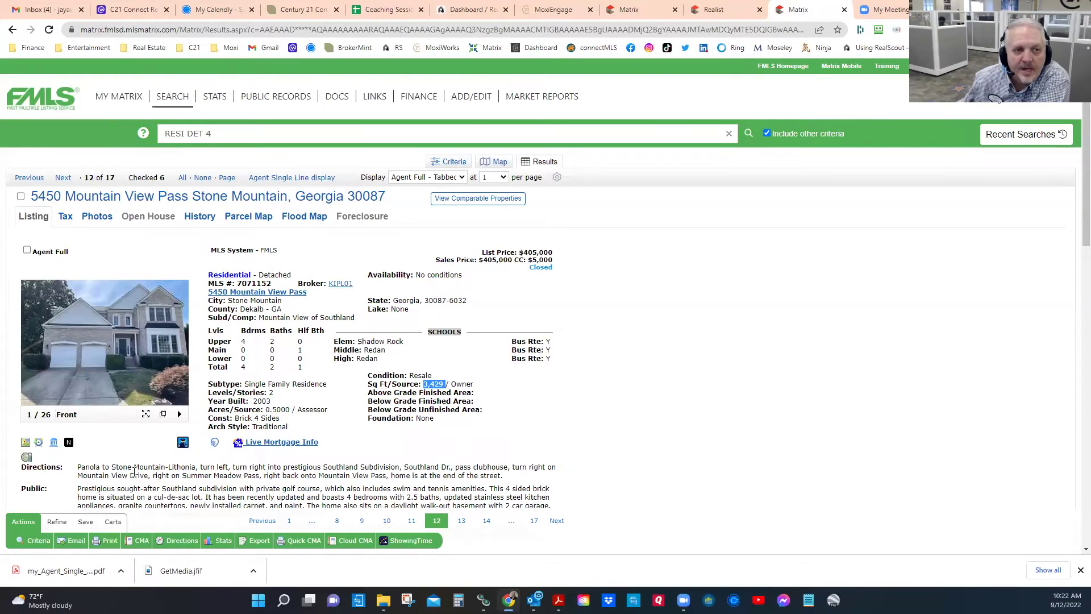
left_click(80, 321)
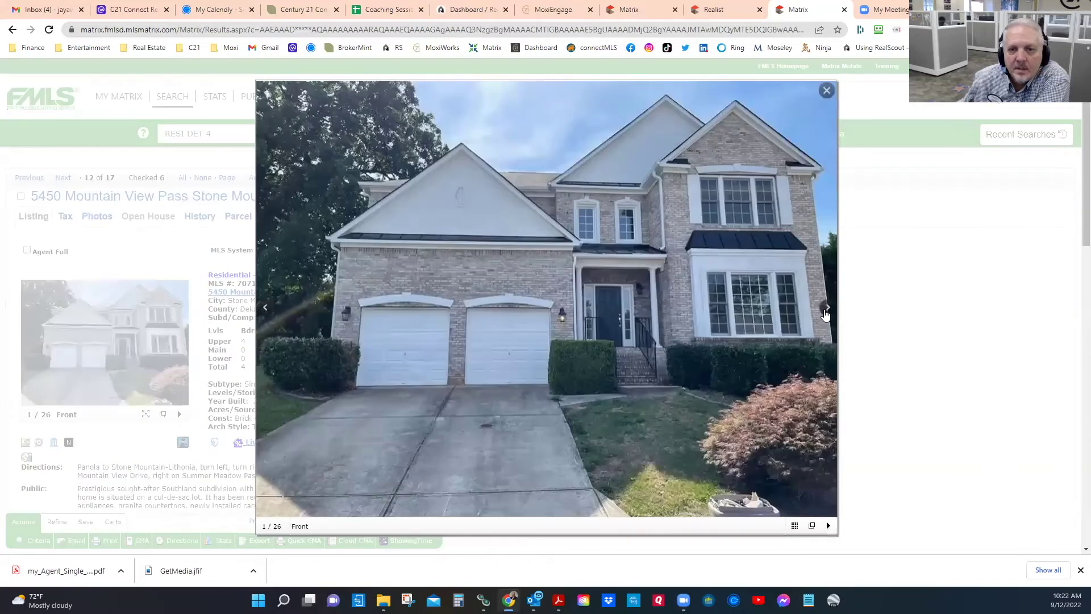
left_click(827, 309)
left_click(827, 309)
left_click(827, 309)
left_click(828, 309)
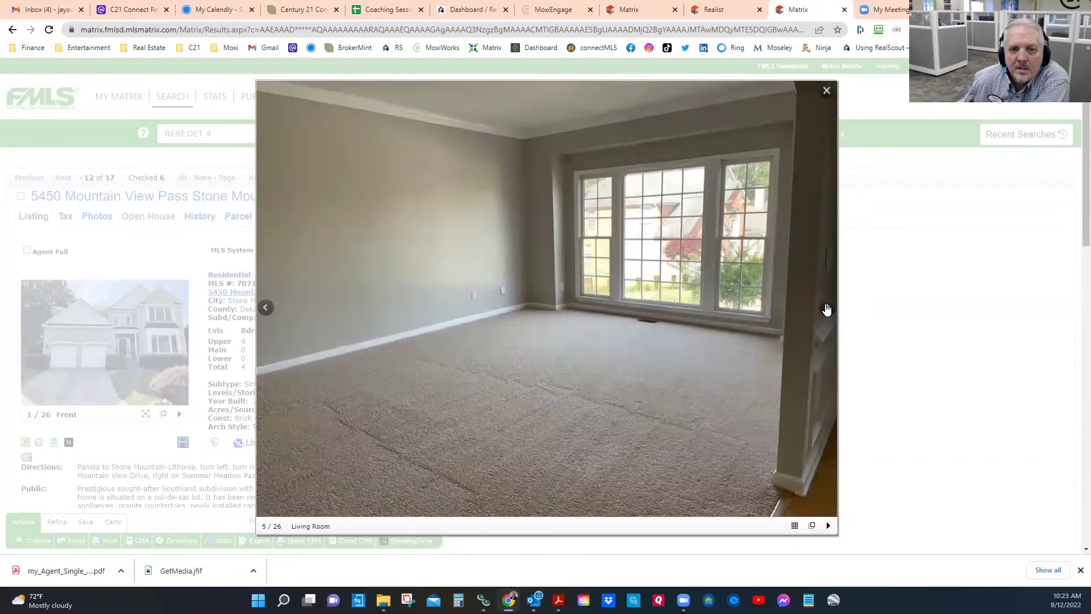
left_click(826, 310)
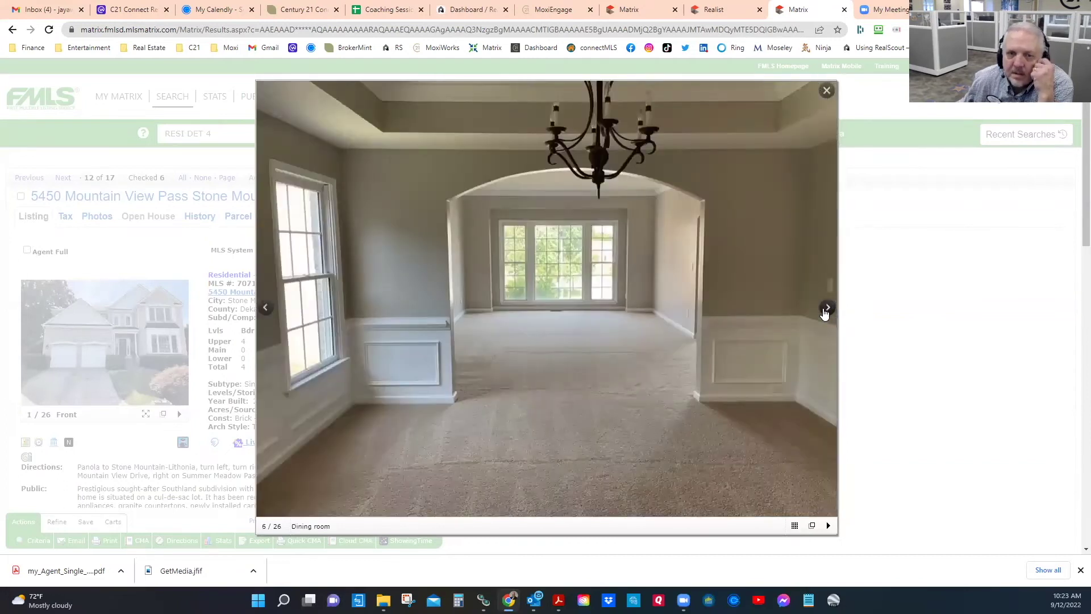
left_click(825, 312)
left_click(827, 311)
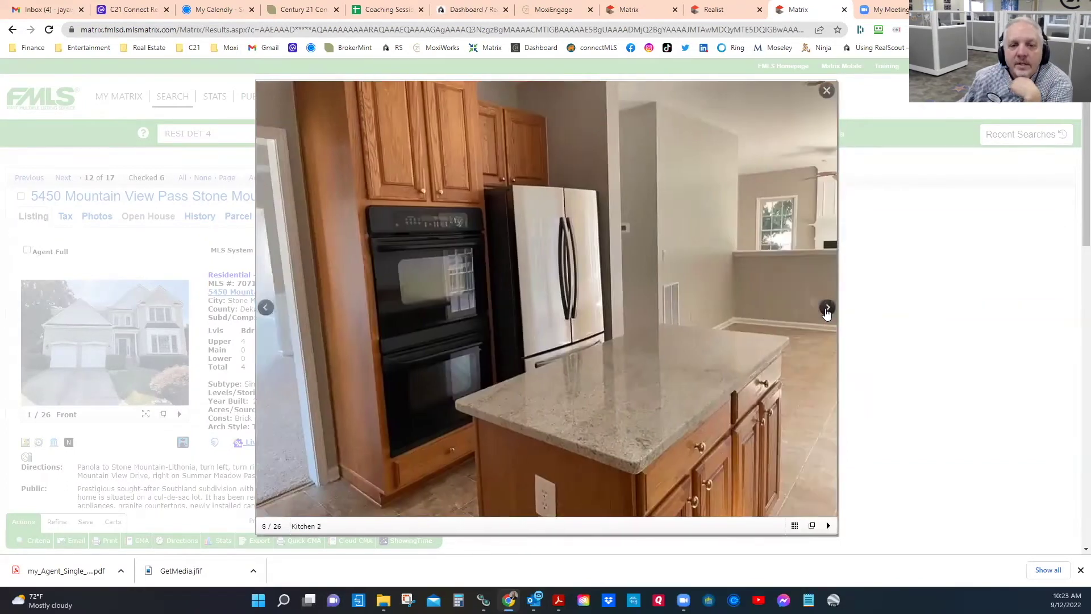
left_click(827, 311)
left_click(827, 311)
left_click(826, 311)
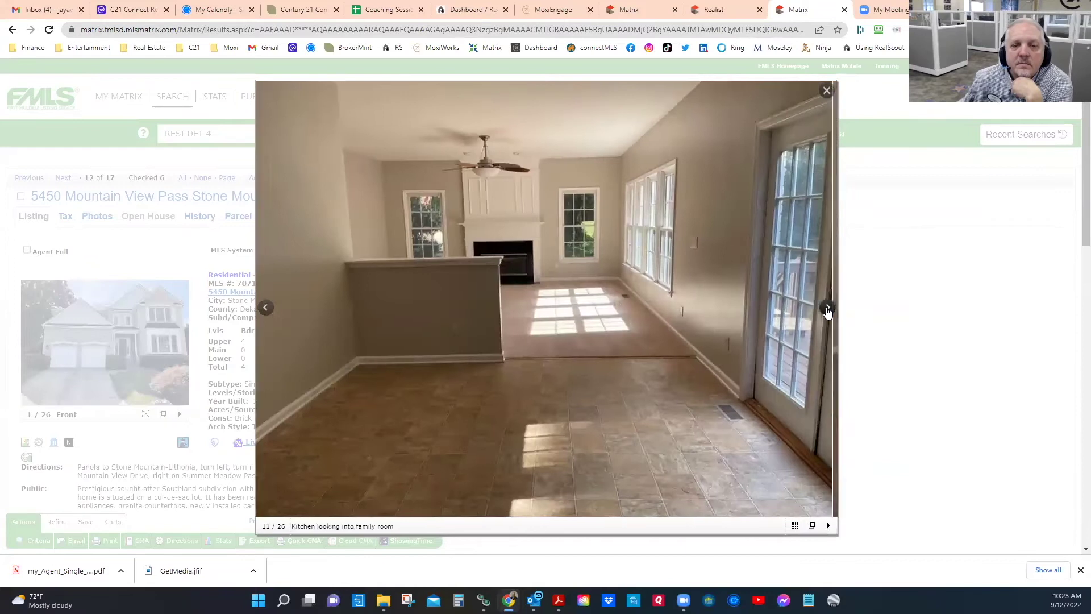
Step: Revisit the kitchen photos, then continue through bedrooms and baths to the Upstairs Laundry photo (22 of 26)
left_click(265, 308)
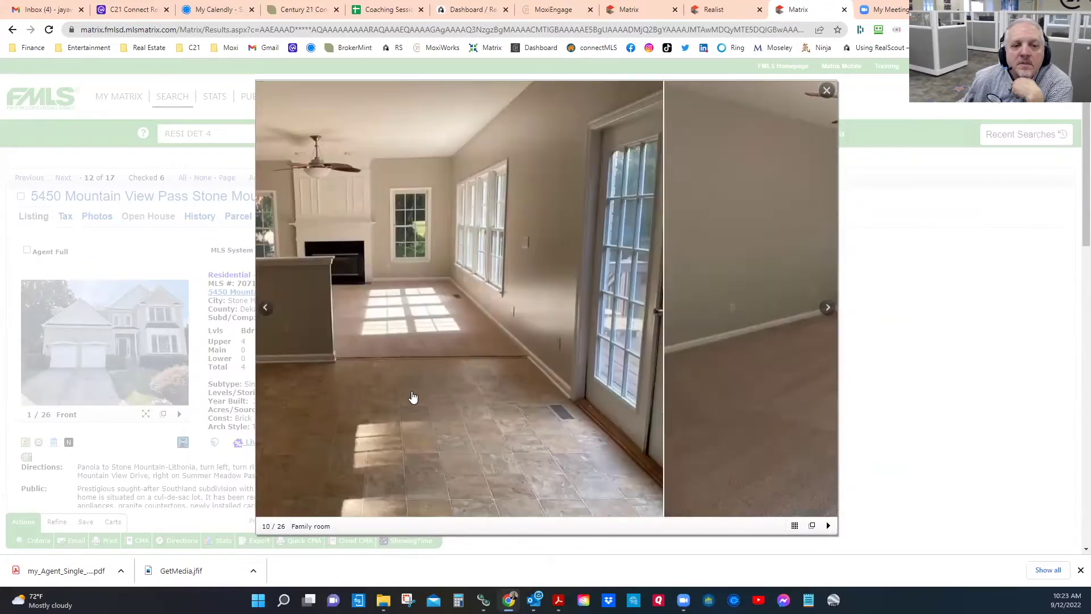
left_click(264, 307)
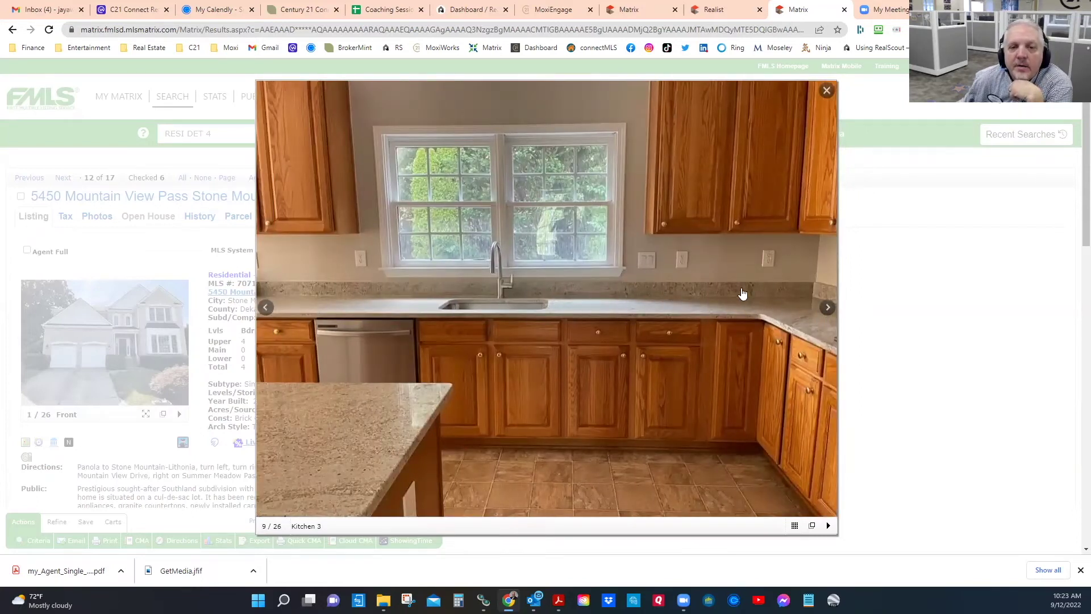
left_click(827, 309)
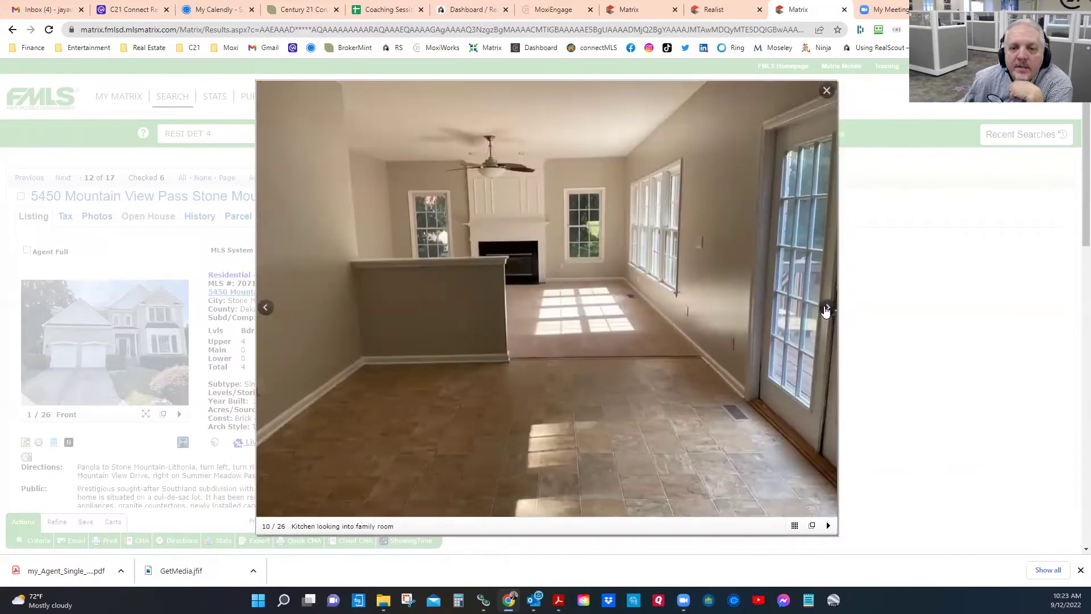
left_click(826, 310)
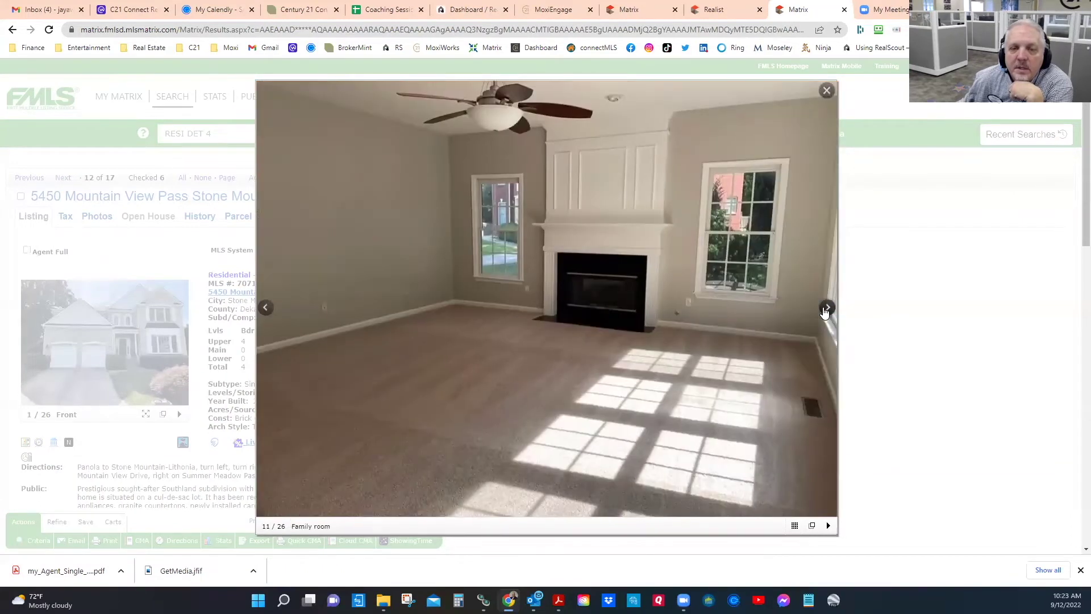
left_click(825, 310)
left_click(825, 311)
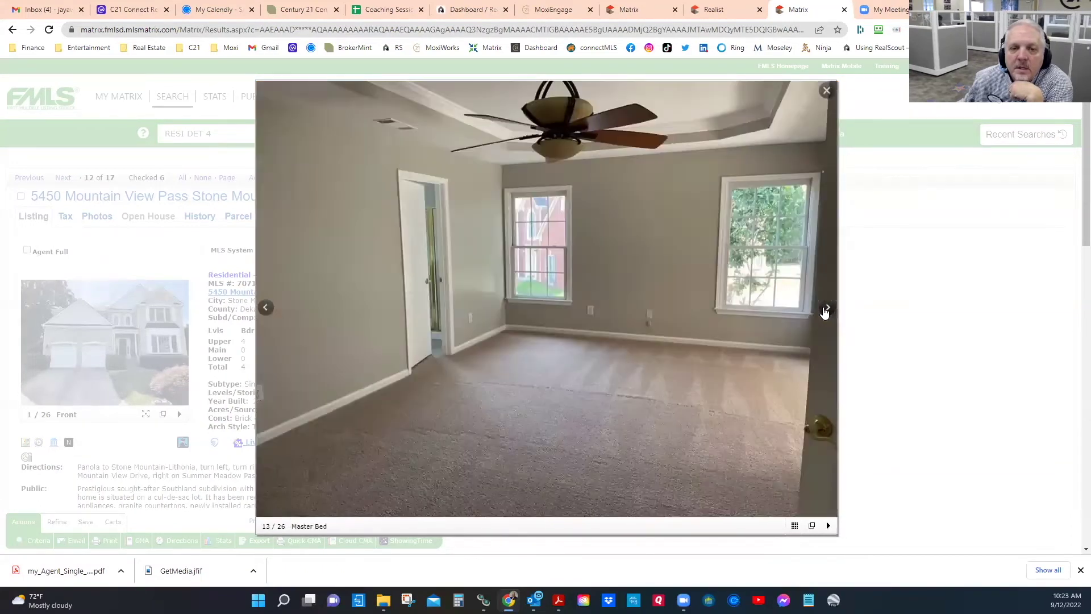
left_click(825, 310)
left_click(825, 311)
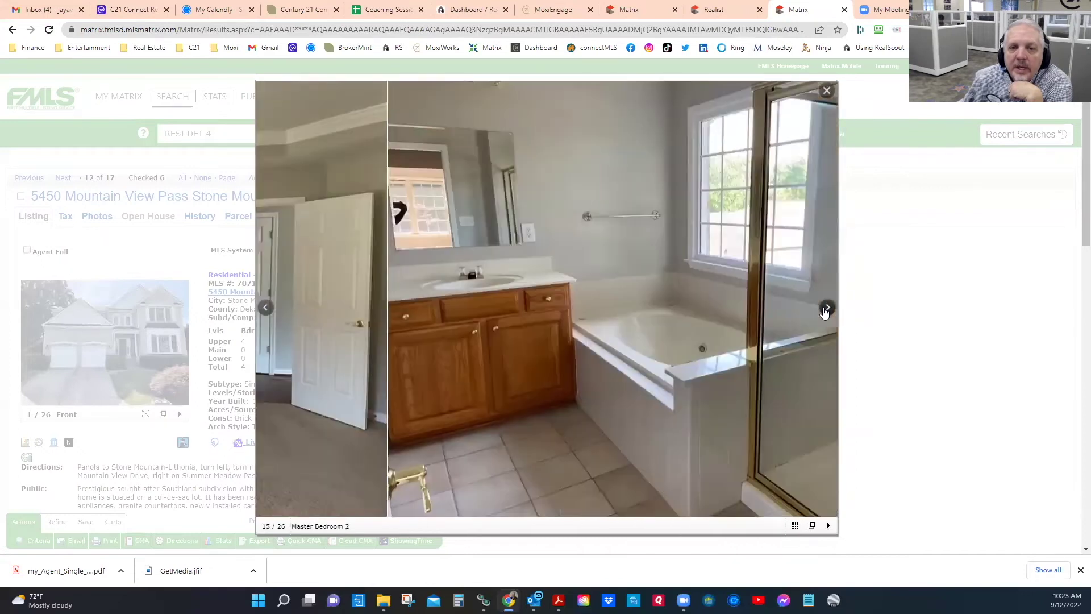
left_click(825, 311)
left_click(821, 313)
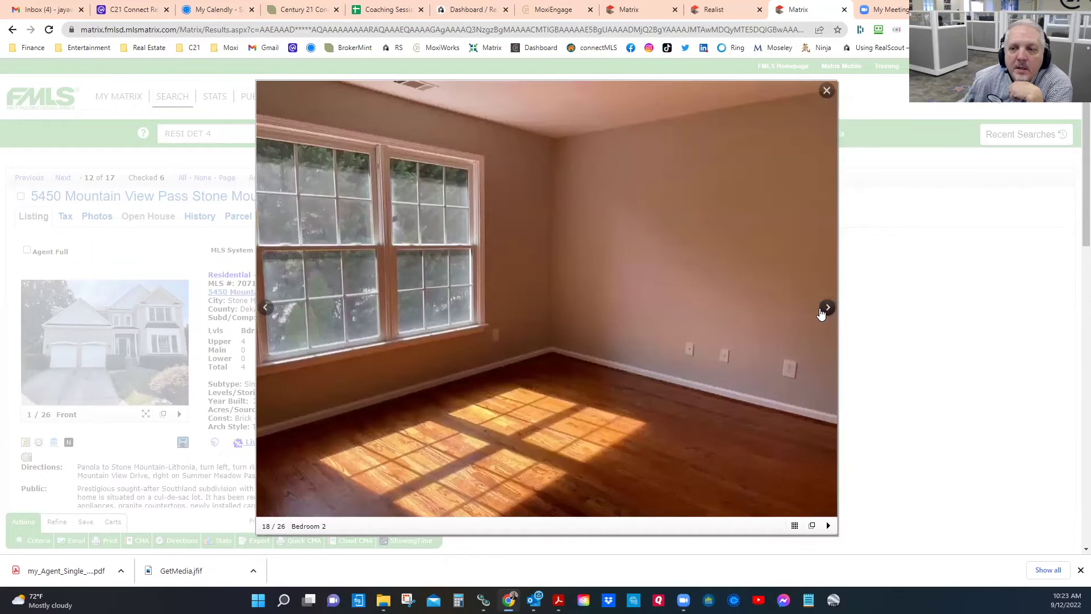
left_click(820, 313)
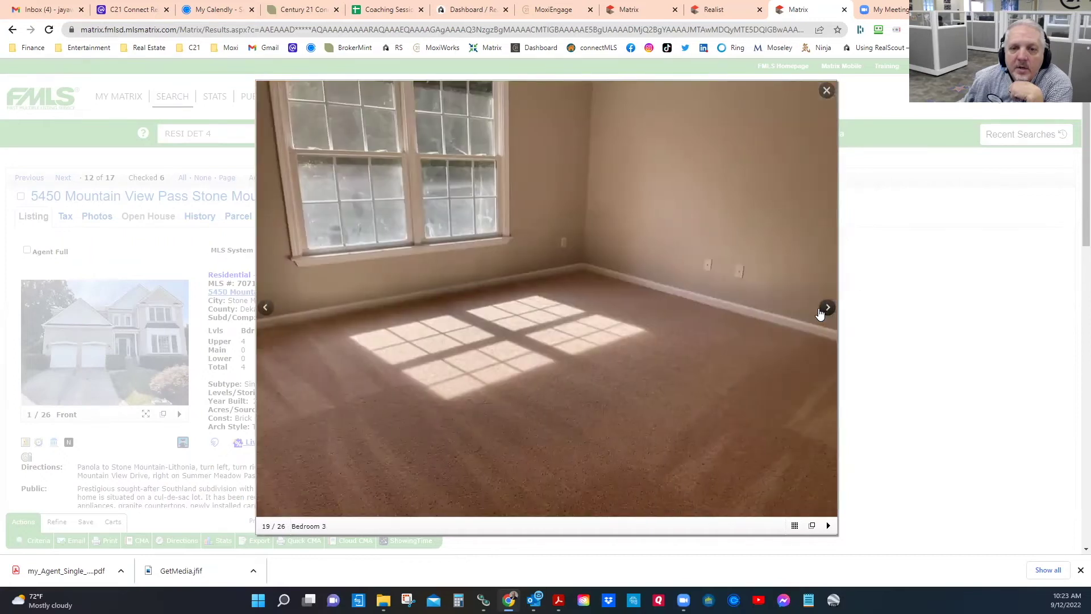
left_click(820, 314)
left_click(822, 312)
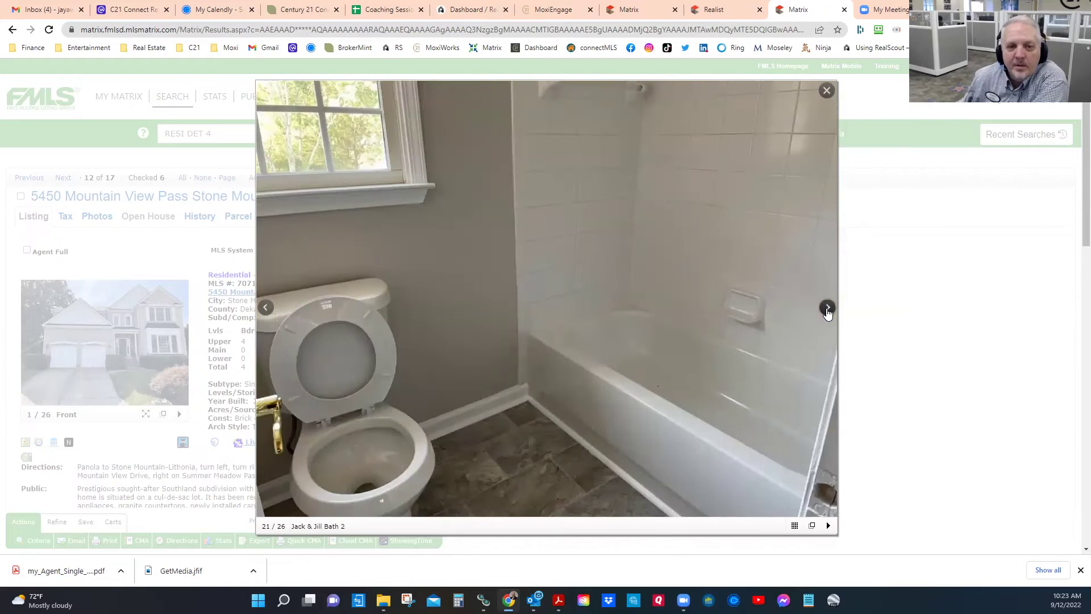
left_click(827, 308)
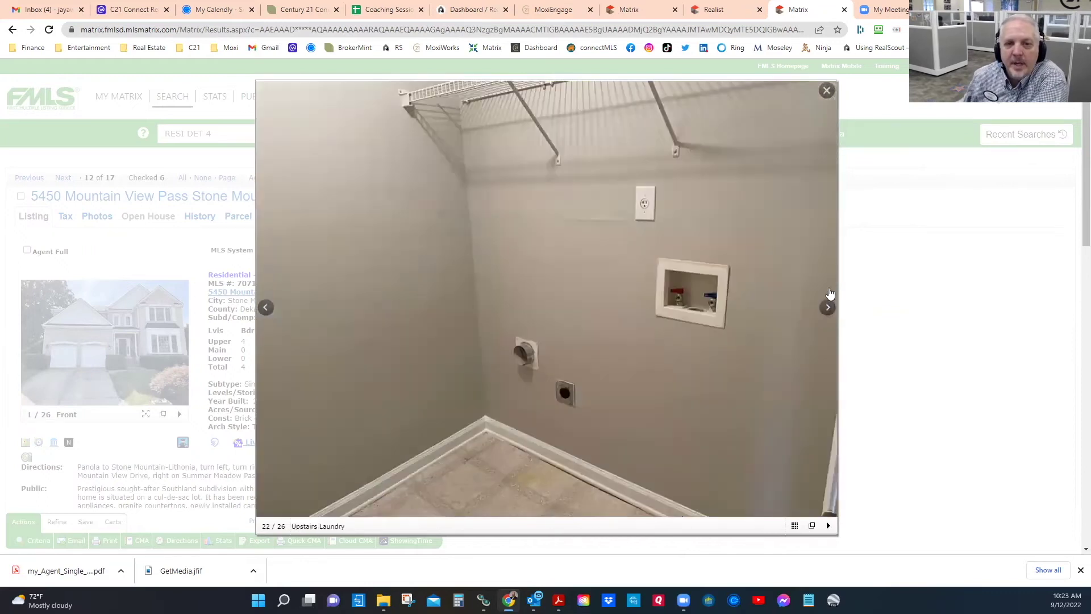
left_click(828, 92)
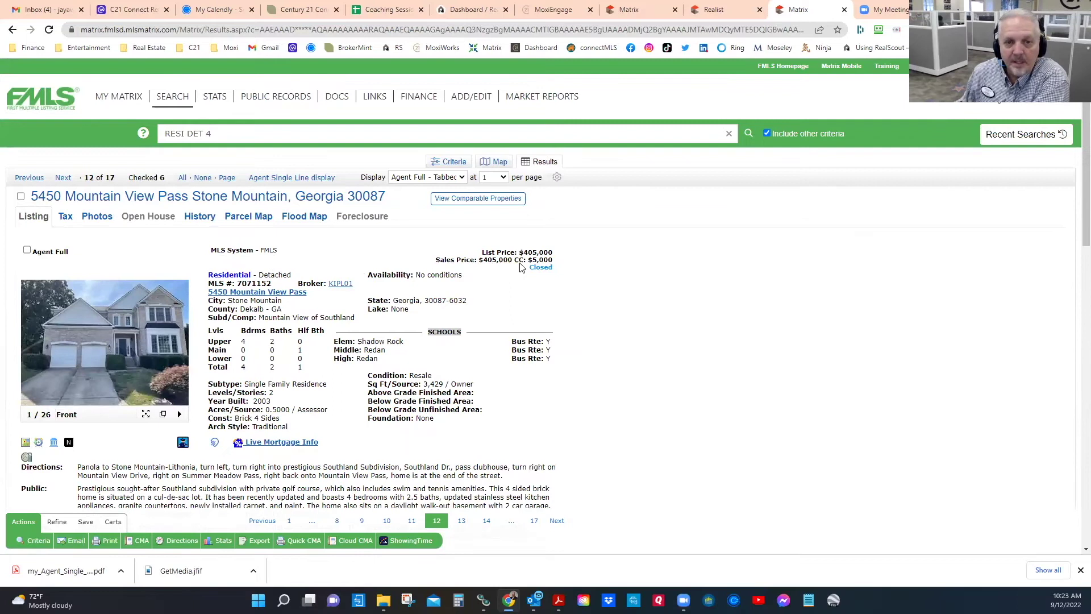
left_click(27, 251)
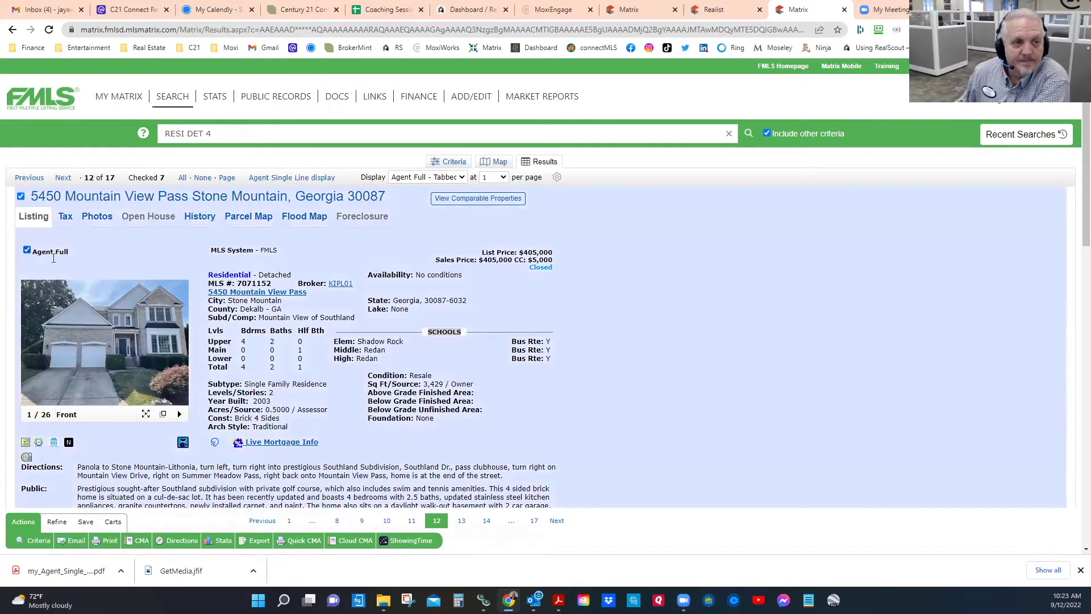
scroll(115, 437, "down", 3)
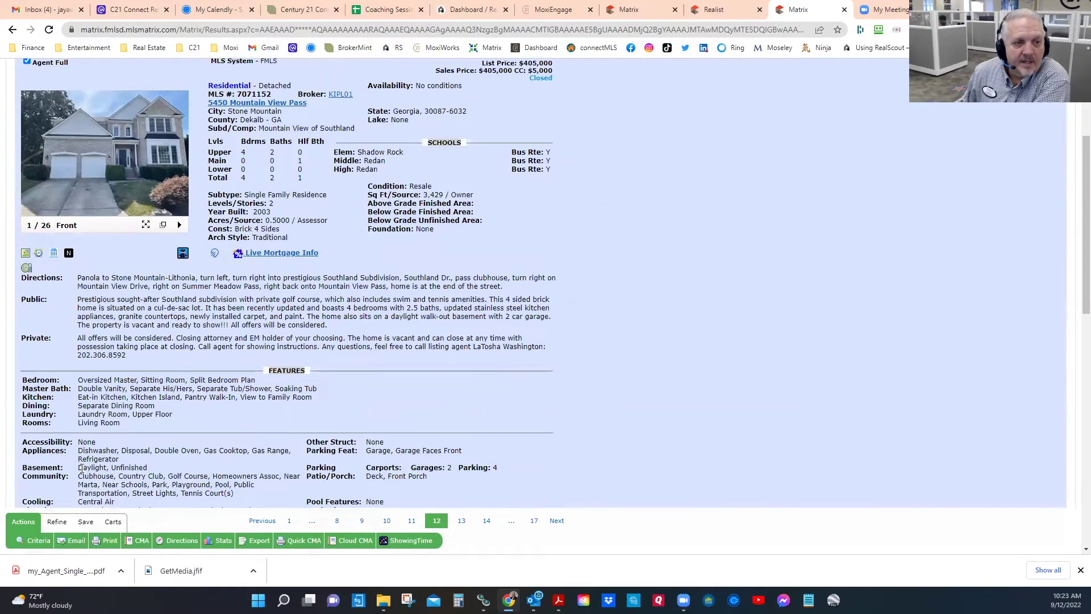
left_click_drag(78, 469, 147, 475)
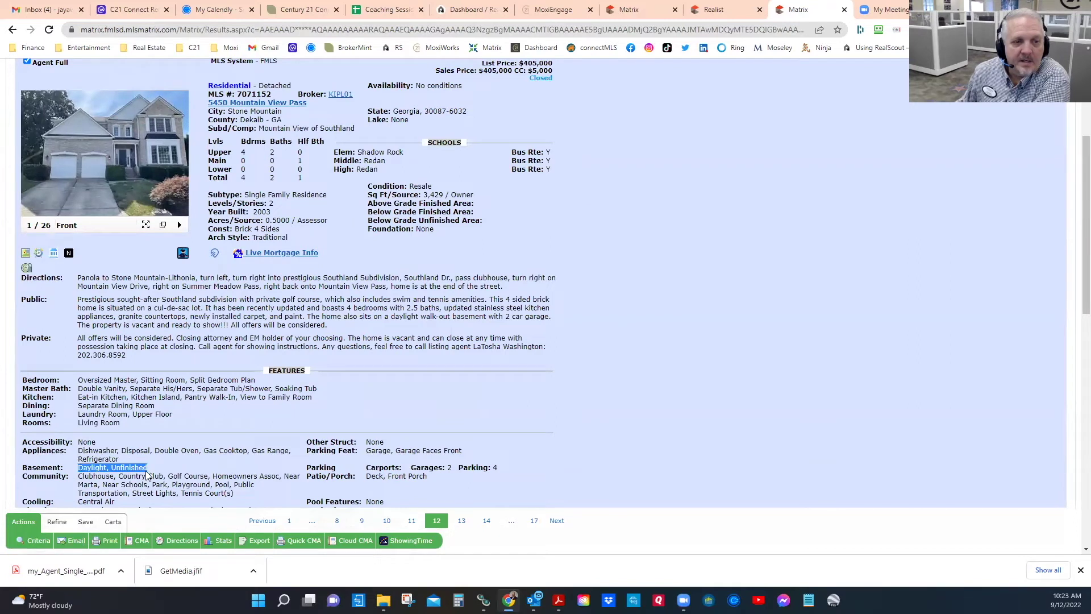
scroll(503, 135, "up", 2)
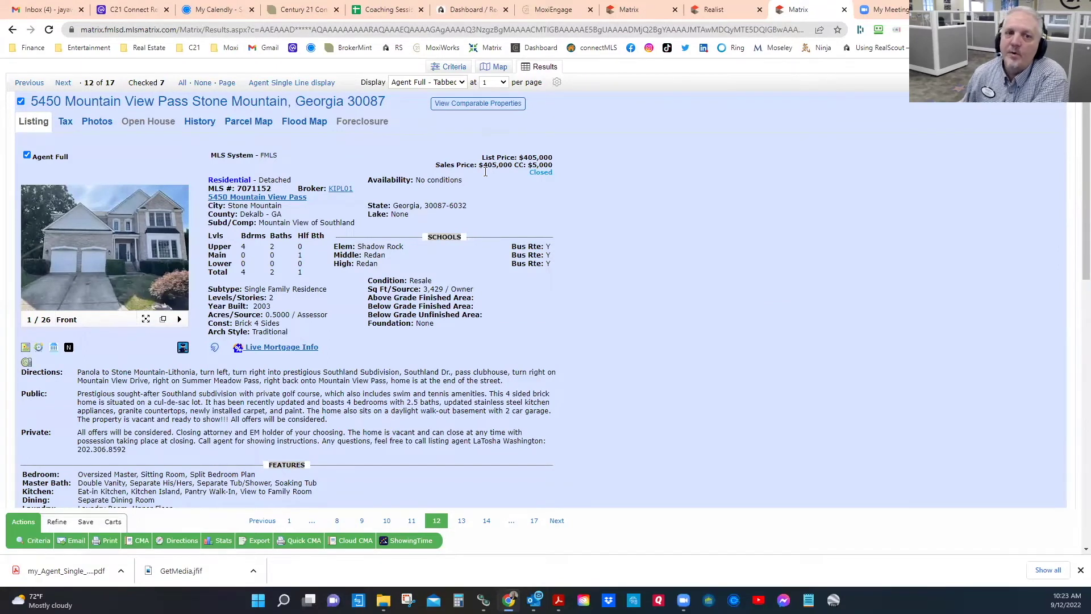
scroll(300, 447, "down", 2)
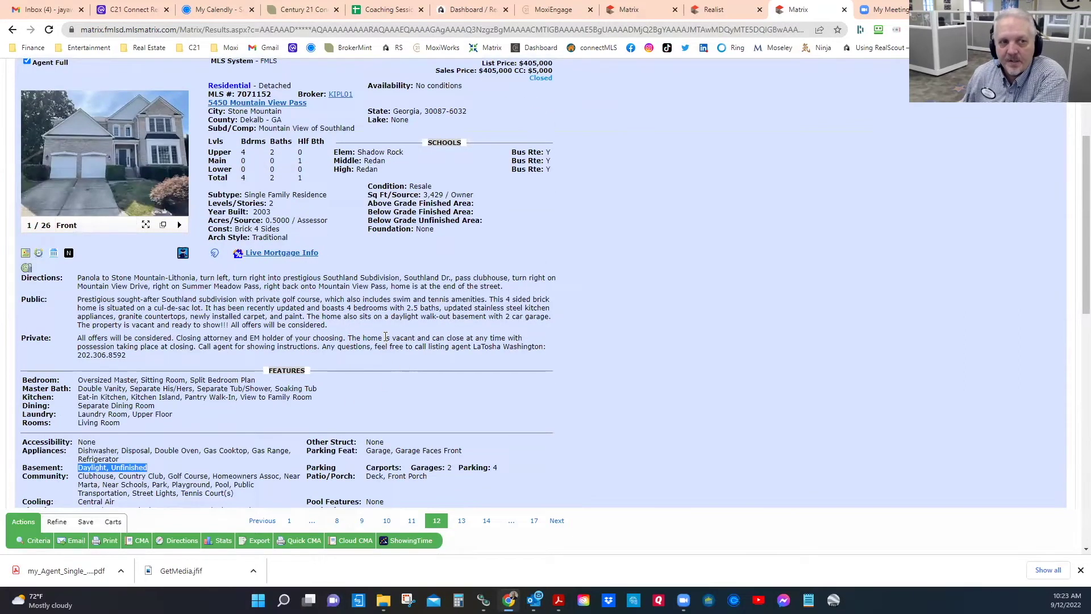
scroll(386, 337, "up", 2)
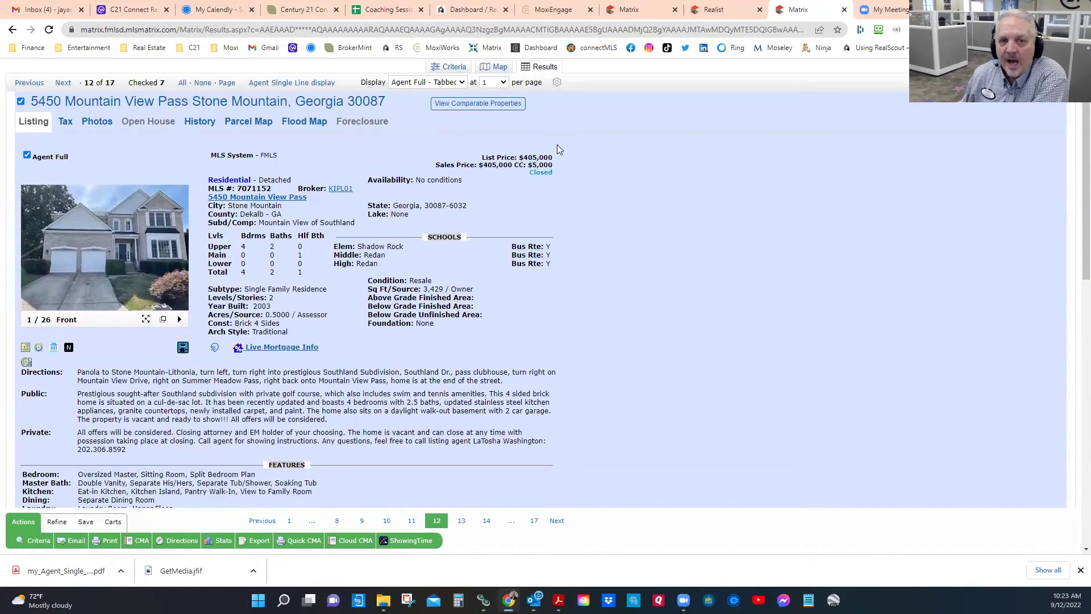
left_click(63, 85)
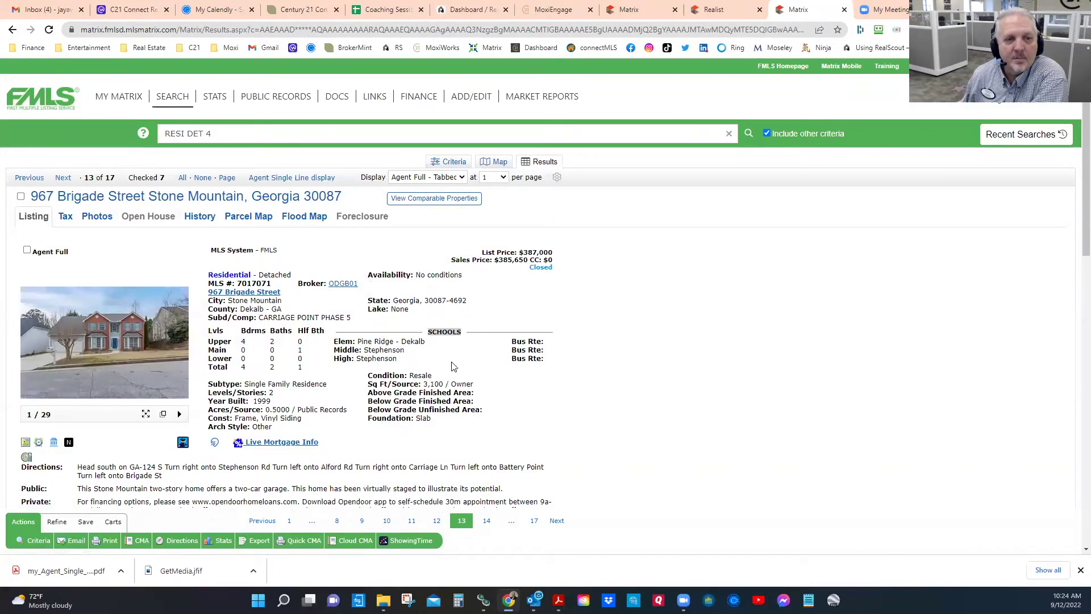
scroll(451, 369, "down", 2)
double_click(437, 288)
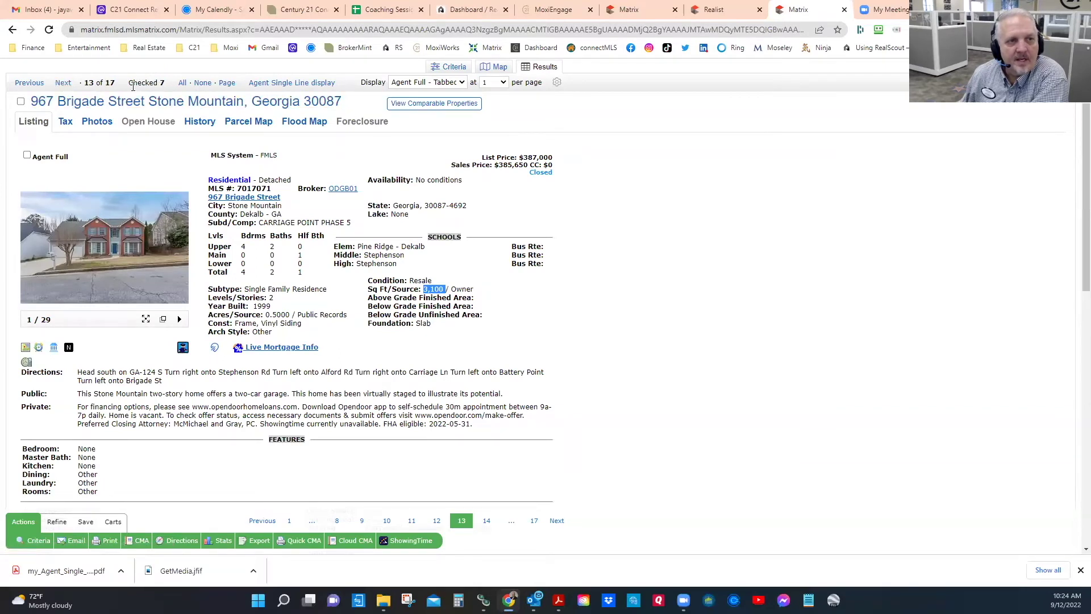
left_click(63, 84)
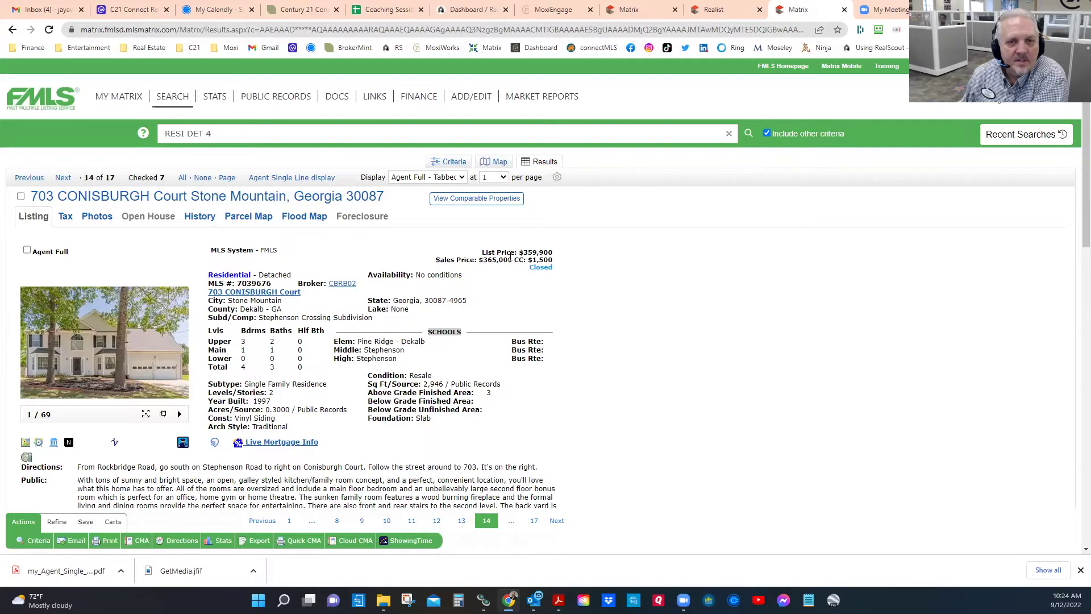
left_click(151, 358)
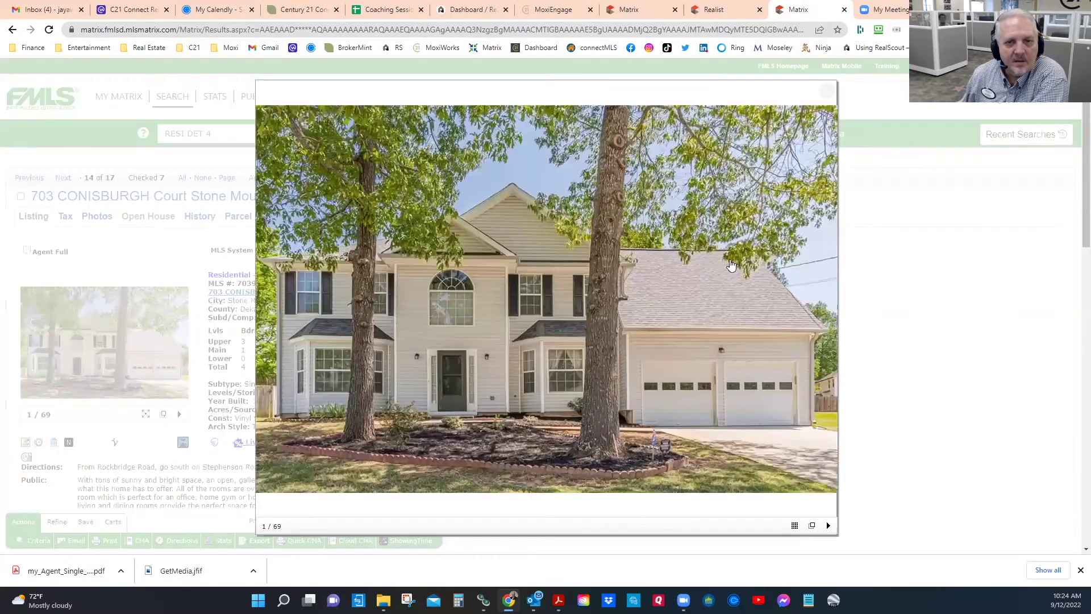
left_click(824, 305)
left_click(825, 306)
left_click(826, 307)
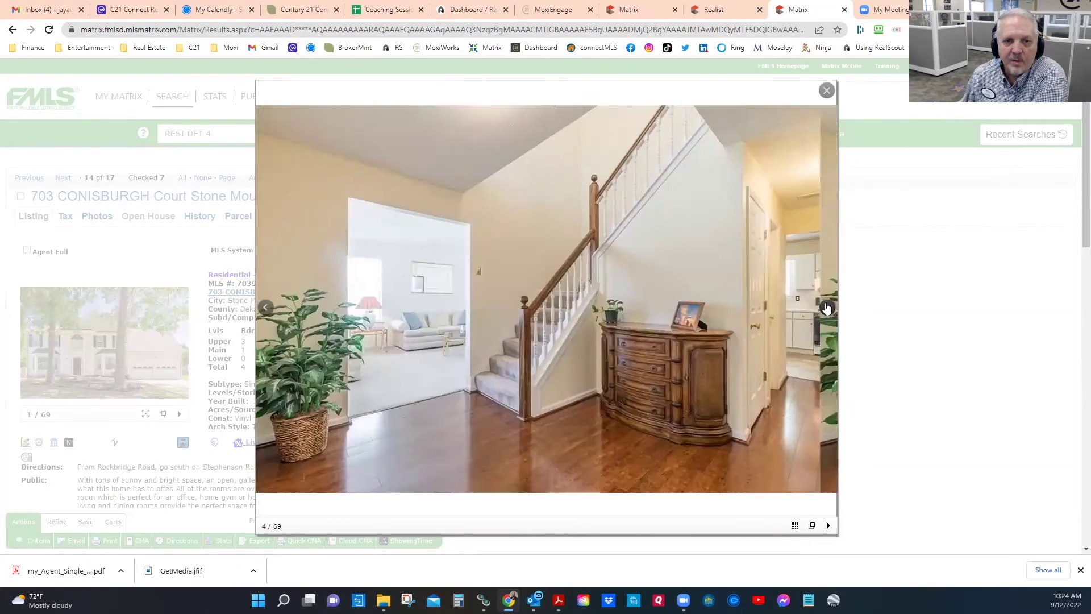
left_click(826, 308)
left_click(826, 307)
left_click(827, 307)
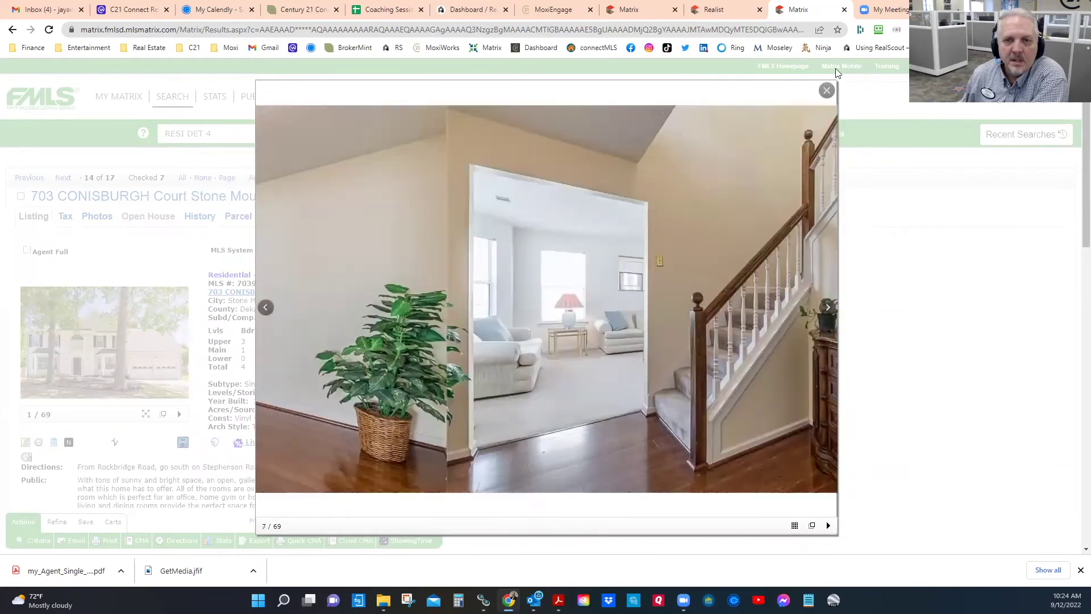
left_click(827, 89)
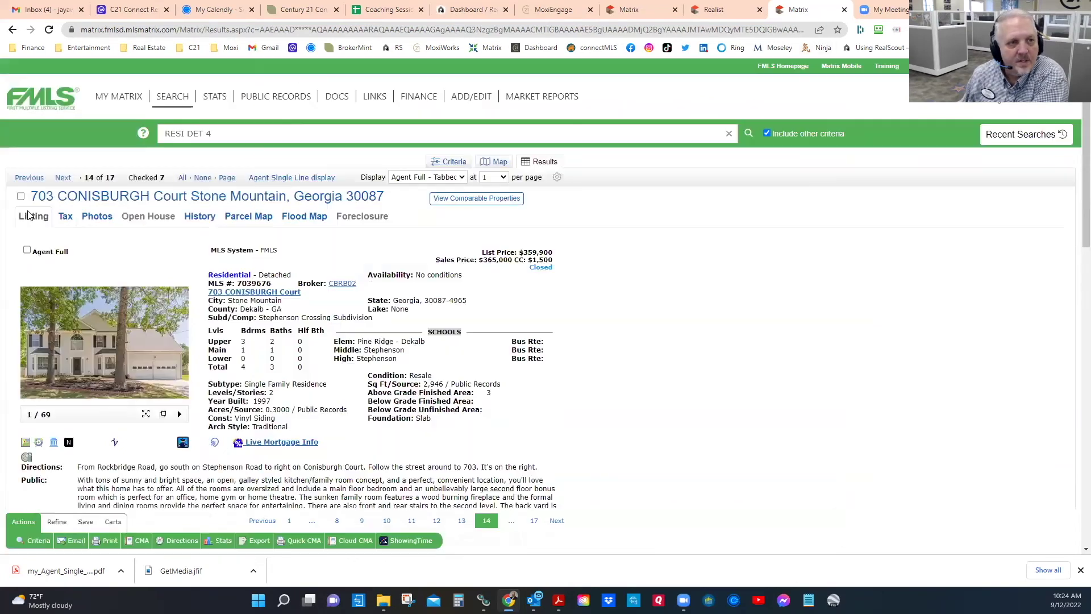
left_click(62, 179)
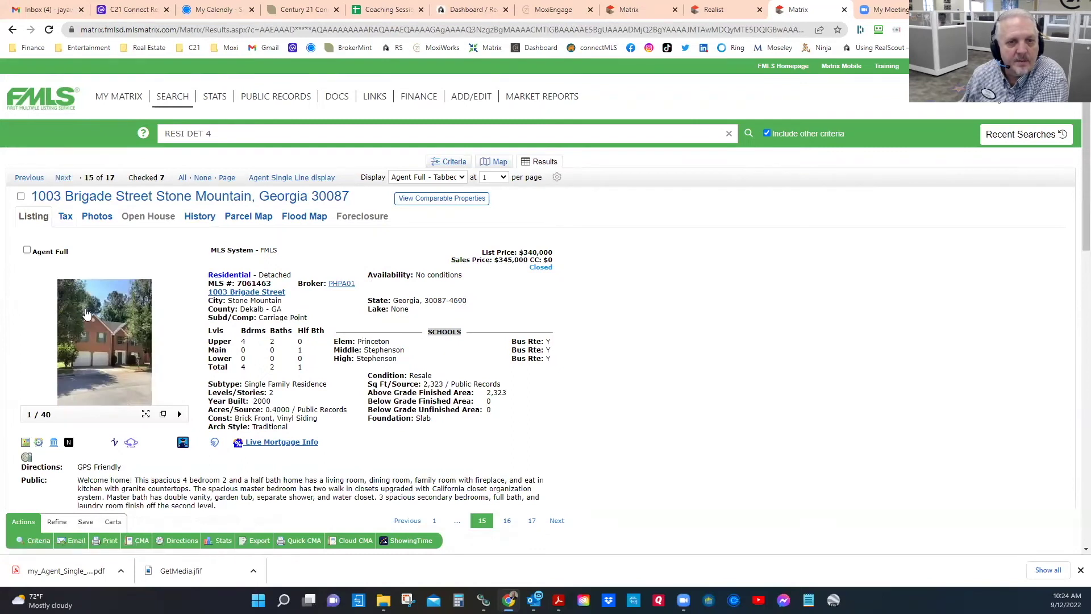
left_click(62, 179)
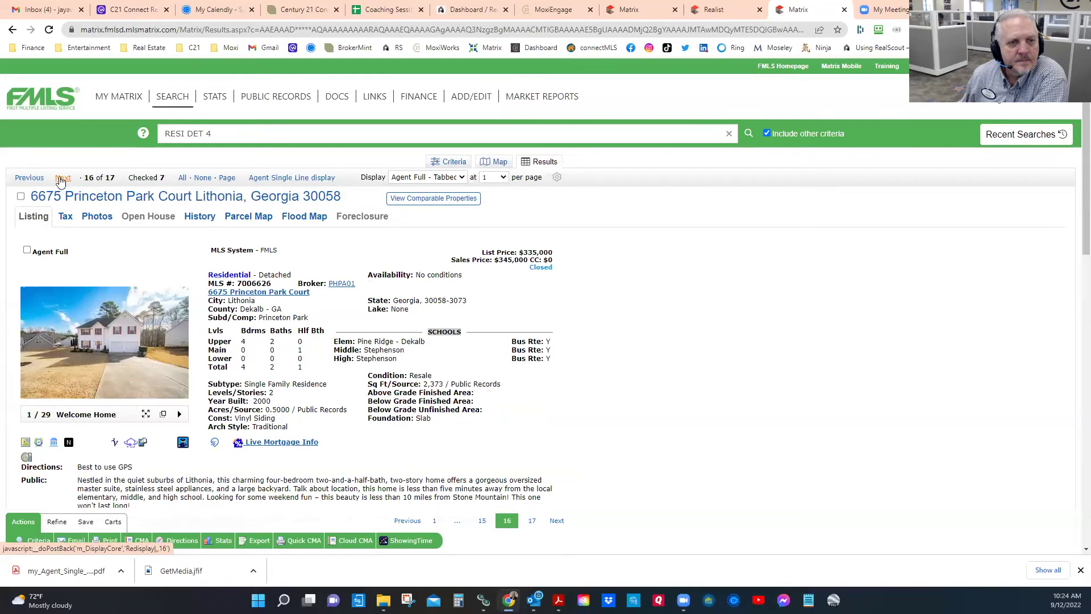
left_click(62, 179)
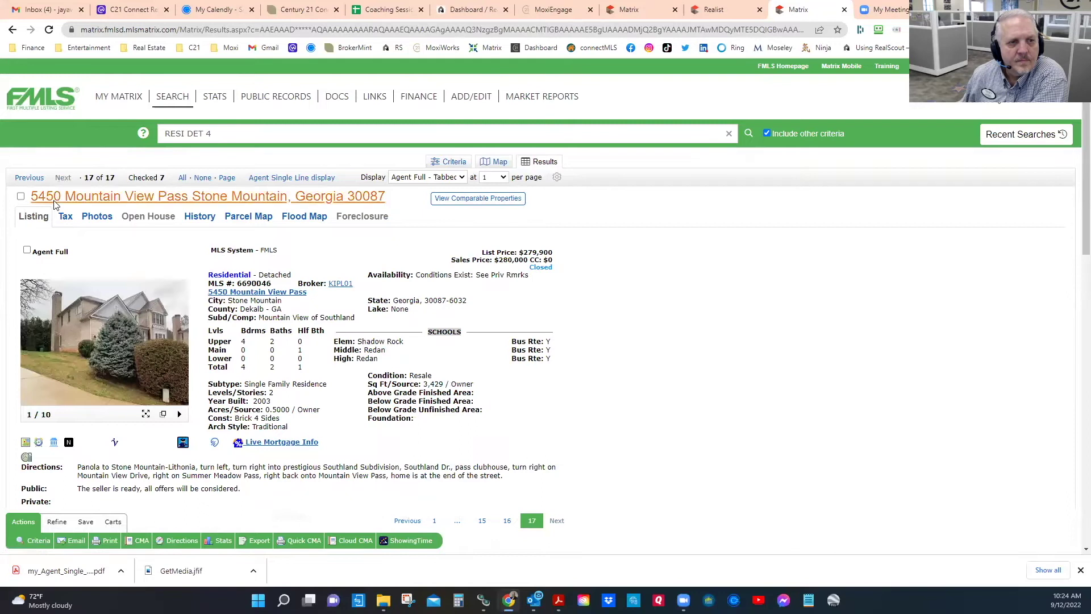
left_click(97, 331)
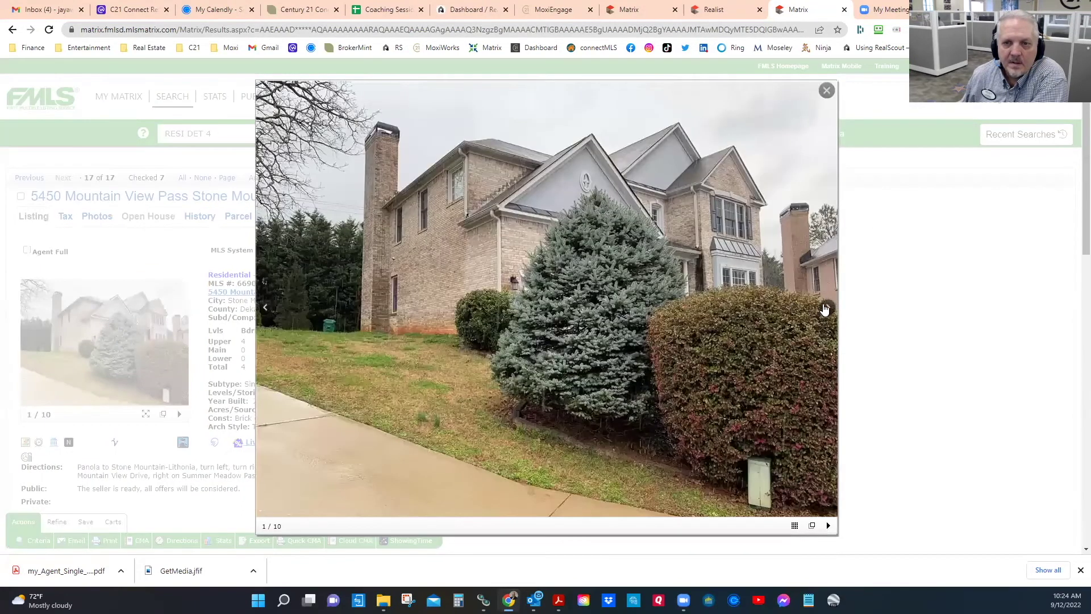
left_click(826, 307)
left_click(825, 307)
left_click(824, 307)
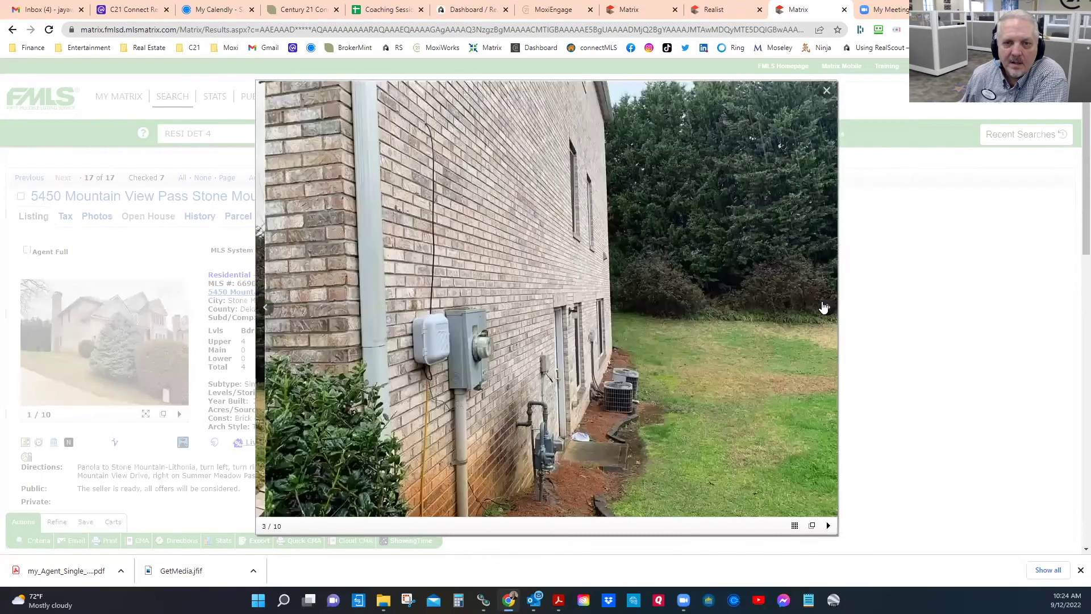
left_click(823, 307)
left_click(824, 306)
left_click(823, 308)
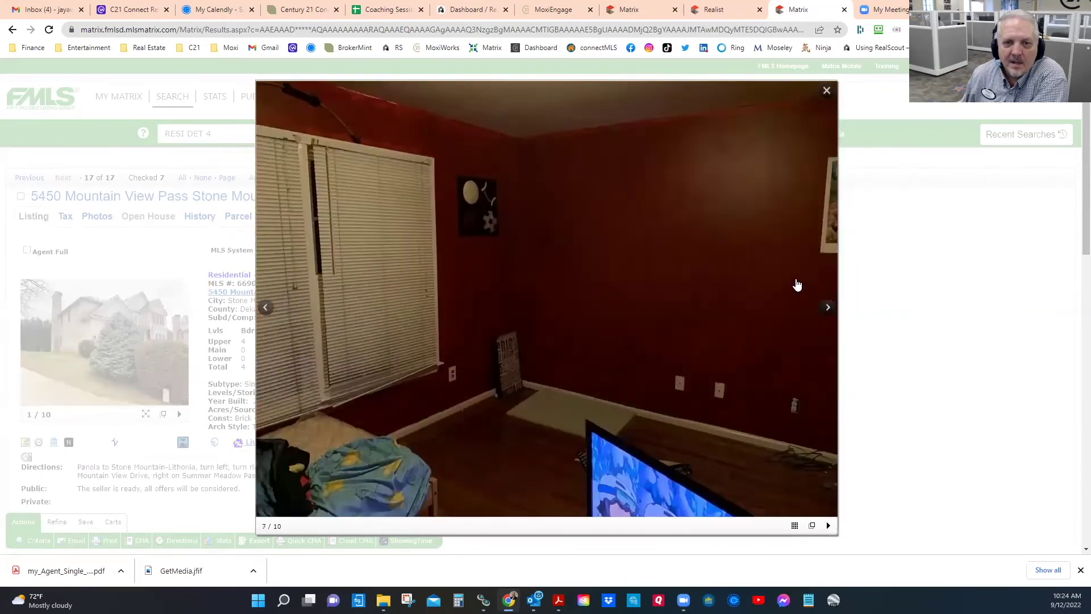
left_click(827, 93)
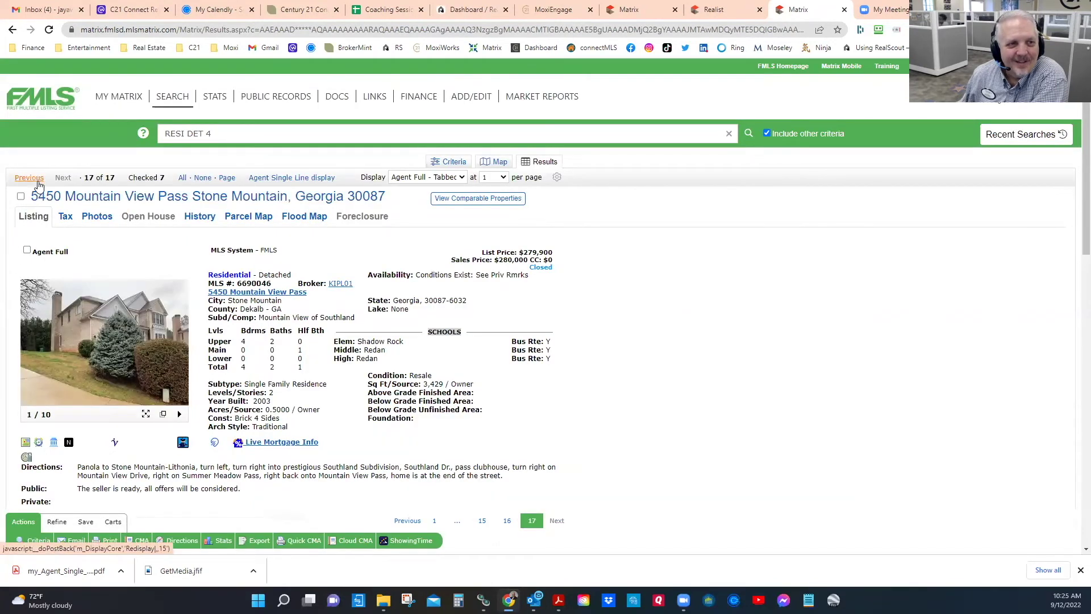
Step: Show all 17 results in Agent Single Line view and open listing 12's front photo
left_click(284, 178)
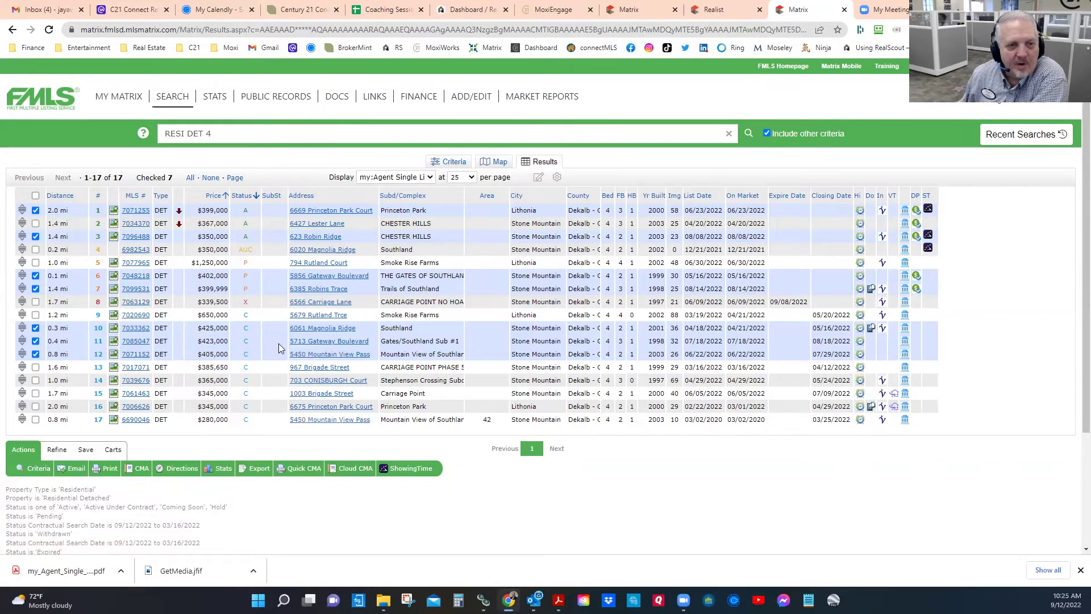
left_click(136, 355)
left_click(122, 355)
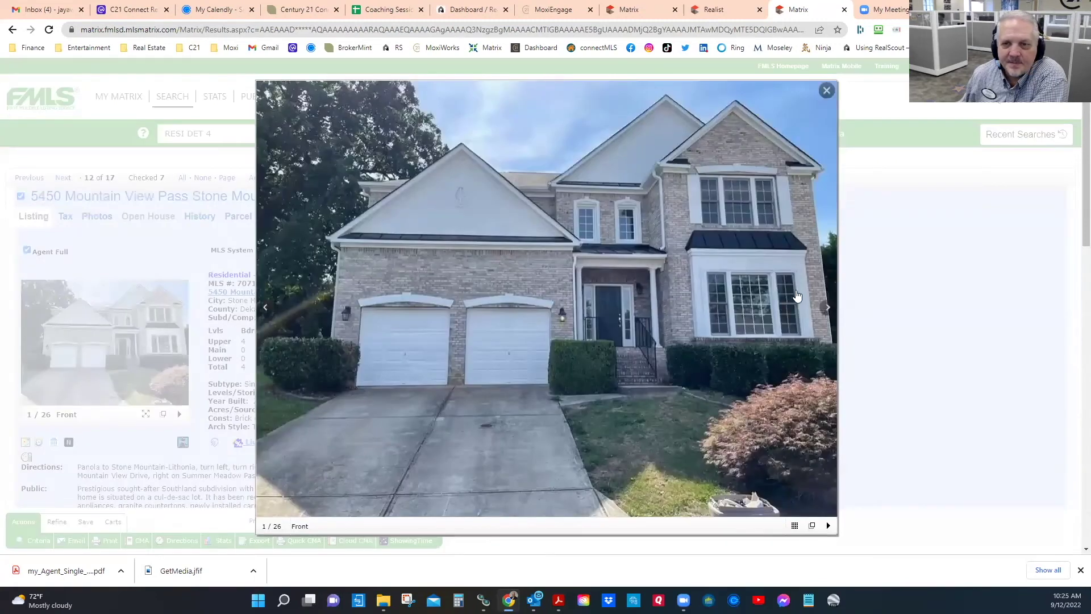
left_click(827, 310)
left_click(827, 310)
left_click(827, 310)
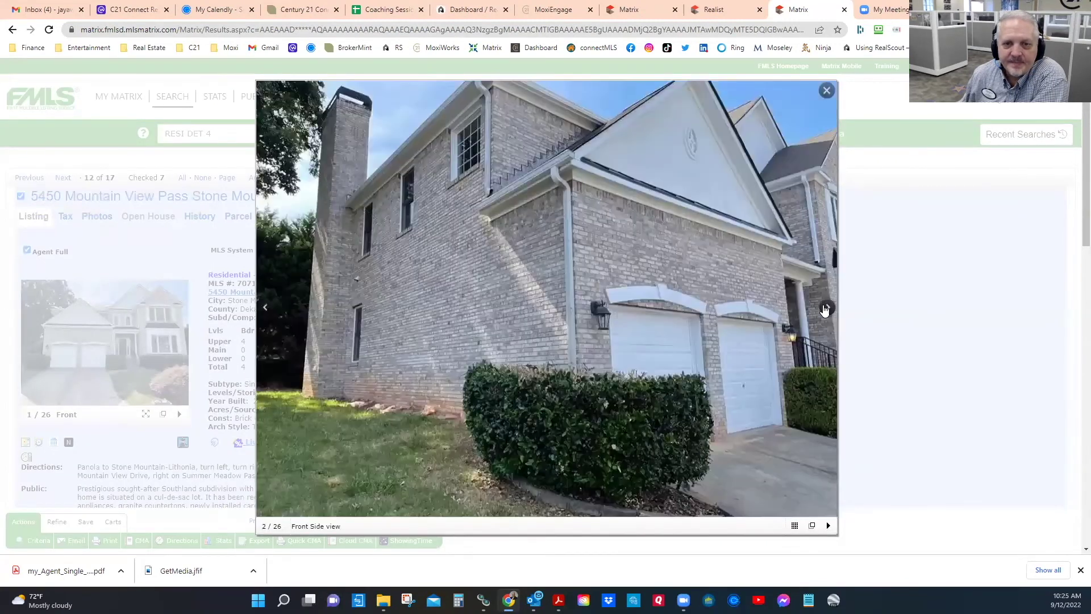
left_click(825, 310)
left_click(825, 309)
left_click(825, 310)
left_click(825, 310)
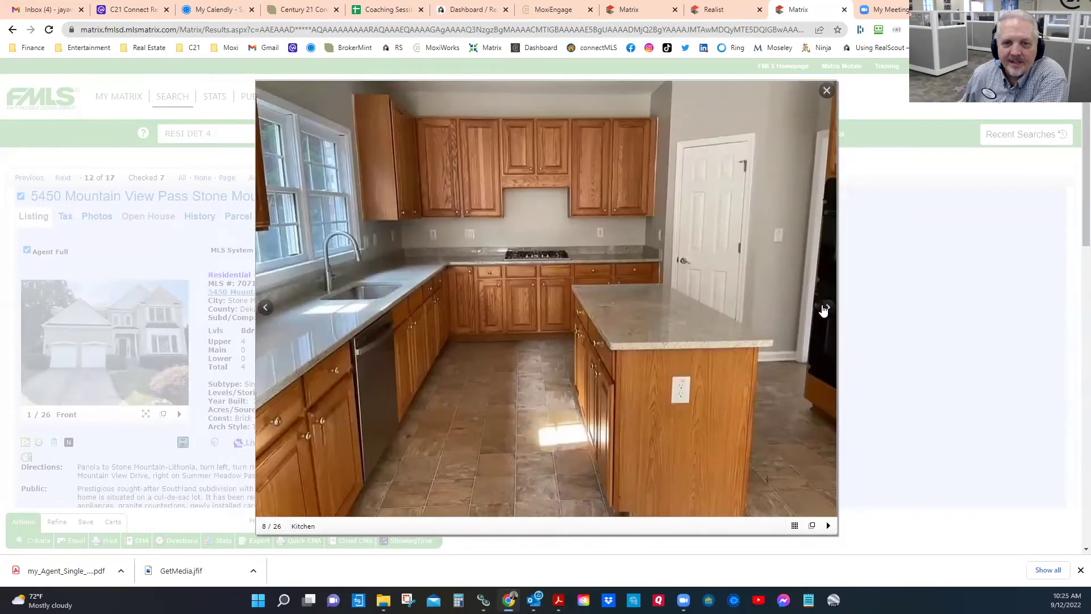
left_click(825, 309)
left_click(825, 310)
left_click(825, 309)
left_click(825, 310)
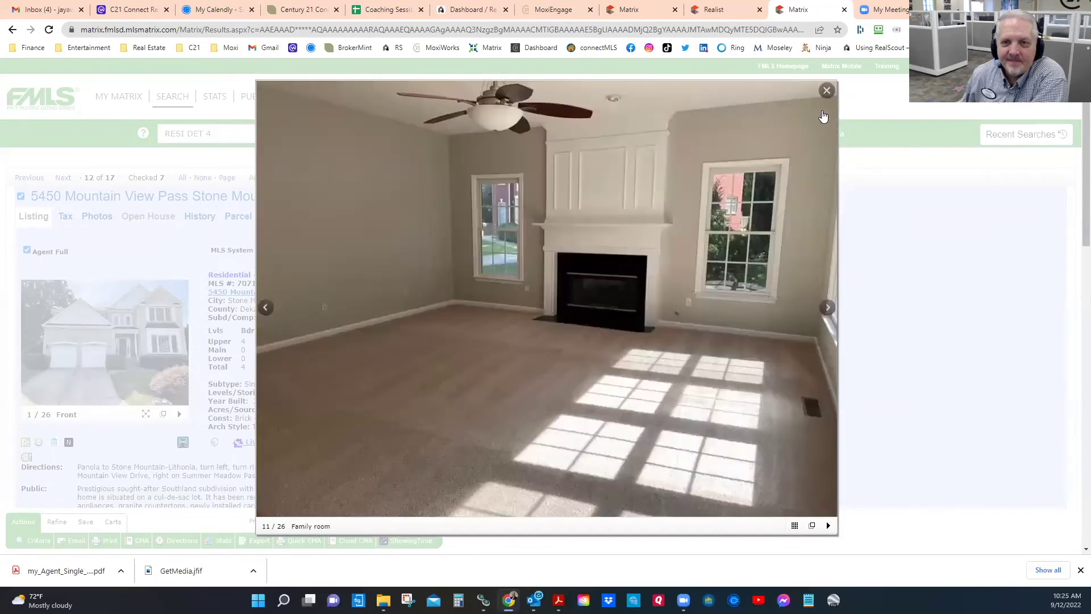
left_click(826, 91)
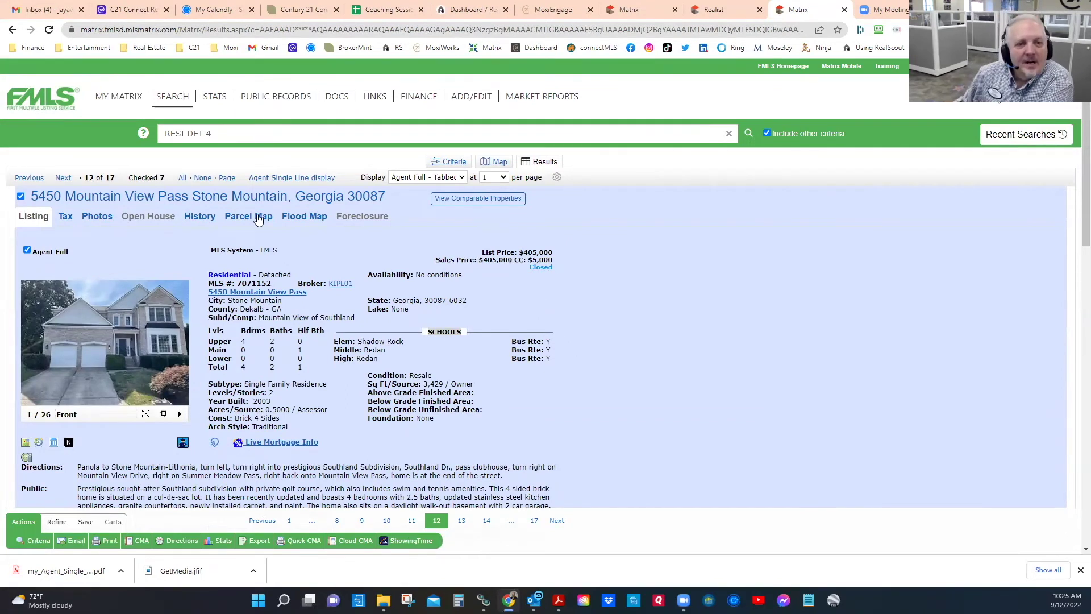
left_click(290, 178)
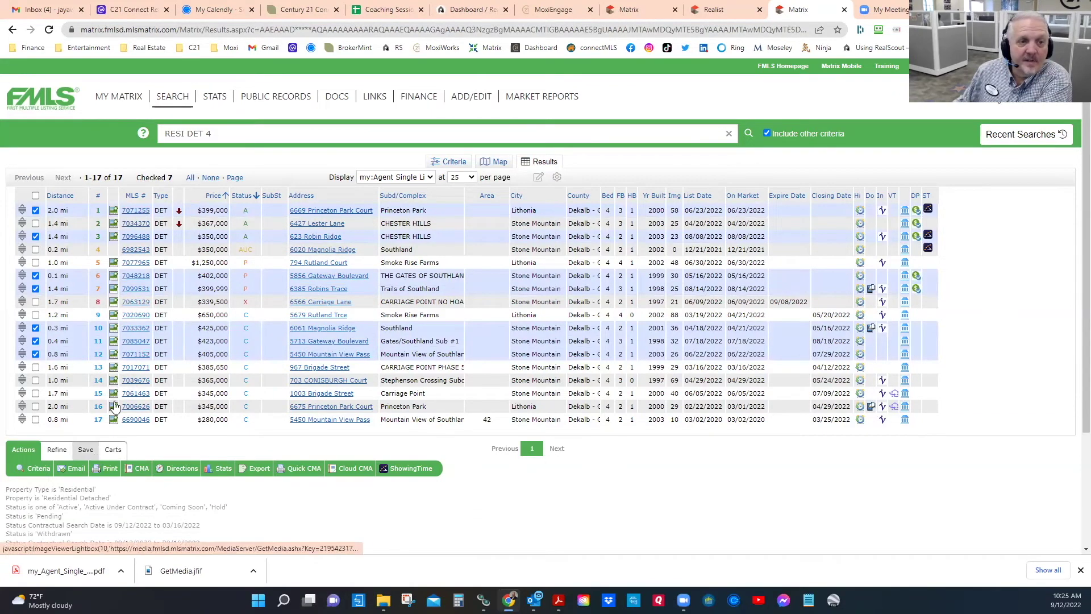
Step: Narrow the results under Refine to just the 7 checked comparables, $350,000 to $425,000
left_click(57, 450)
left_click(166, 469)
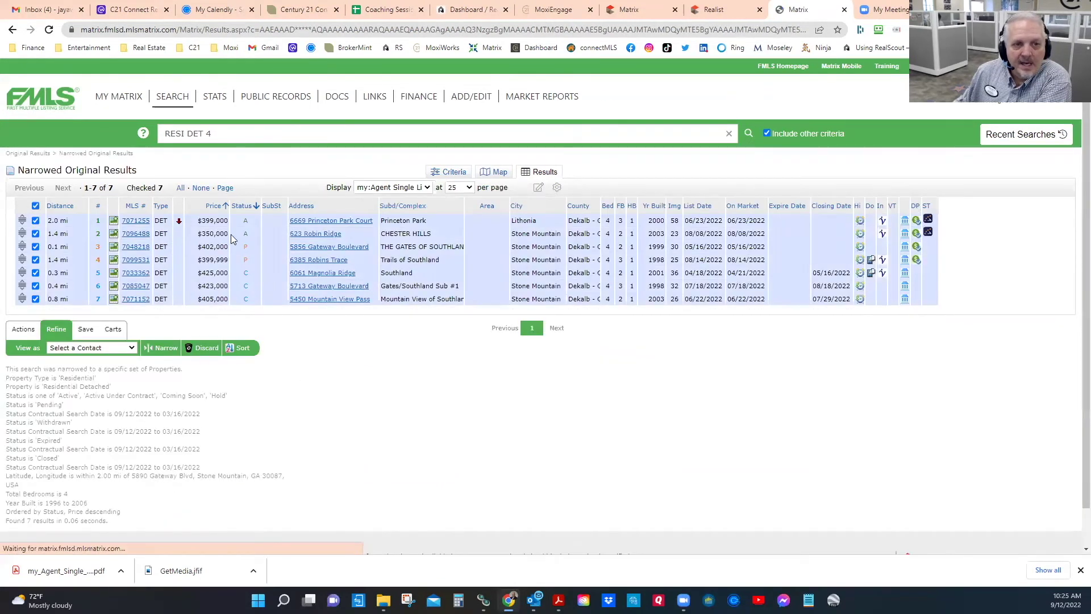
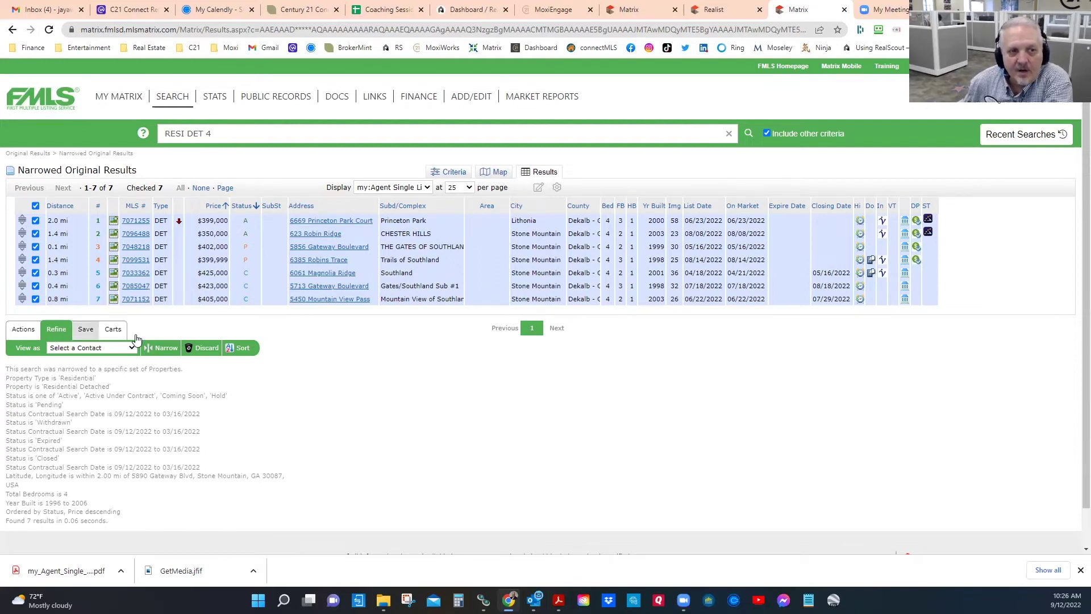
Step: Show the Actions options for the seven checked comparables below the results grid
left_click(23, 331)
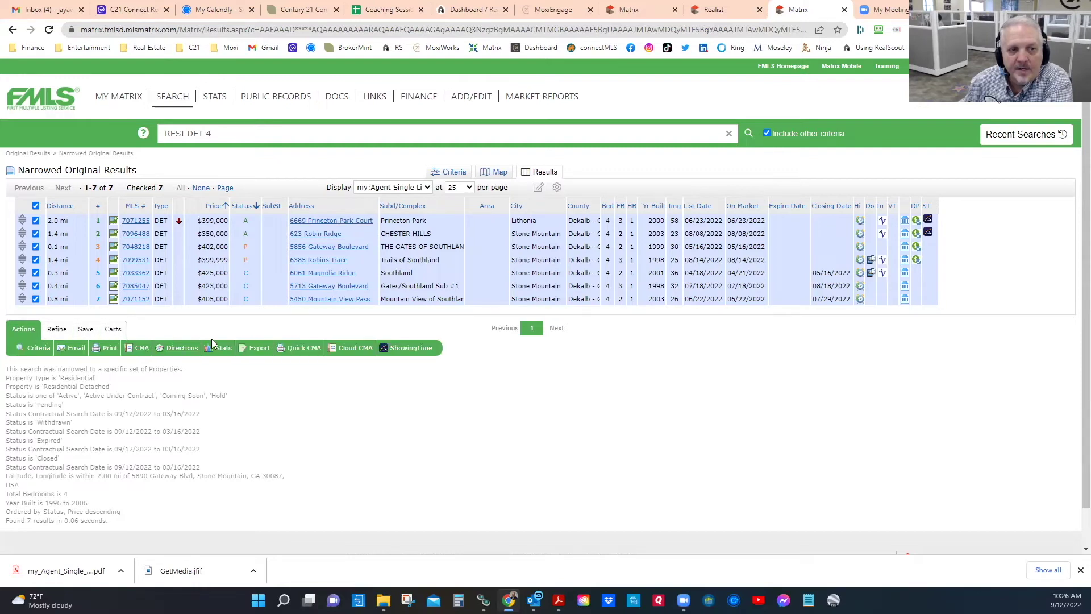
Step: Print the 7 comps to one PDF: Agent One Page Complete, Photo Gallery 12, Multi-Map, Quick CMA 8.4
left_click(110, 351)
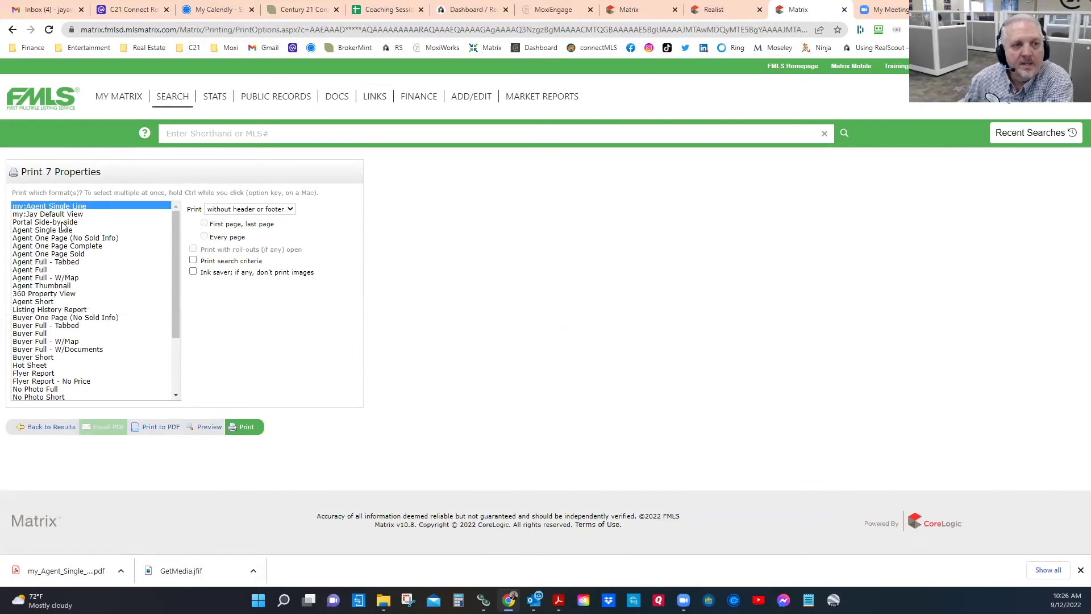
left_click(64, 248)
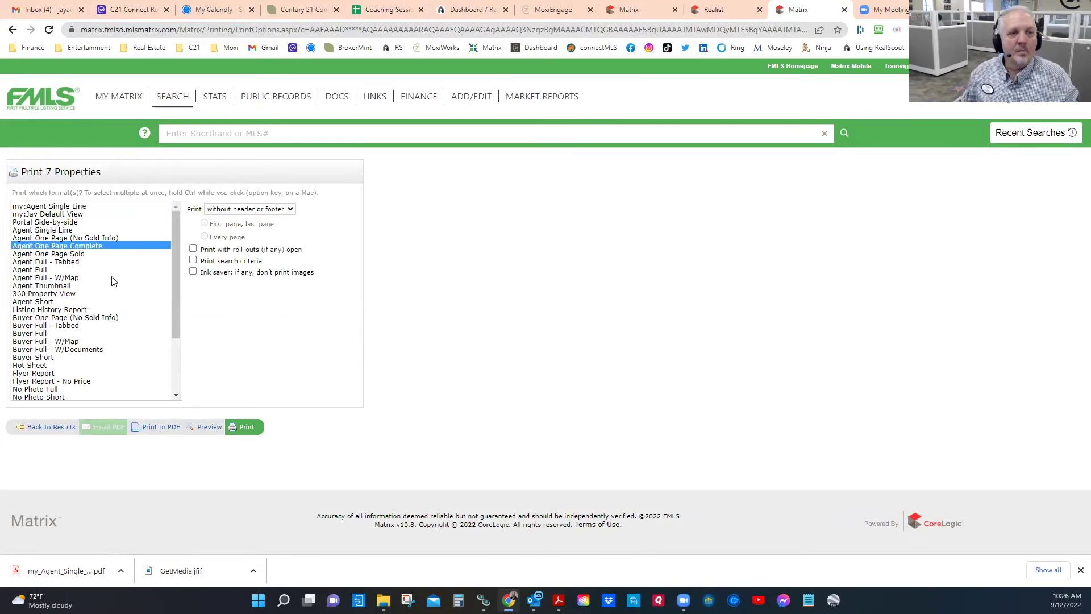
left_click_drag(175, 299, 153, 341)
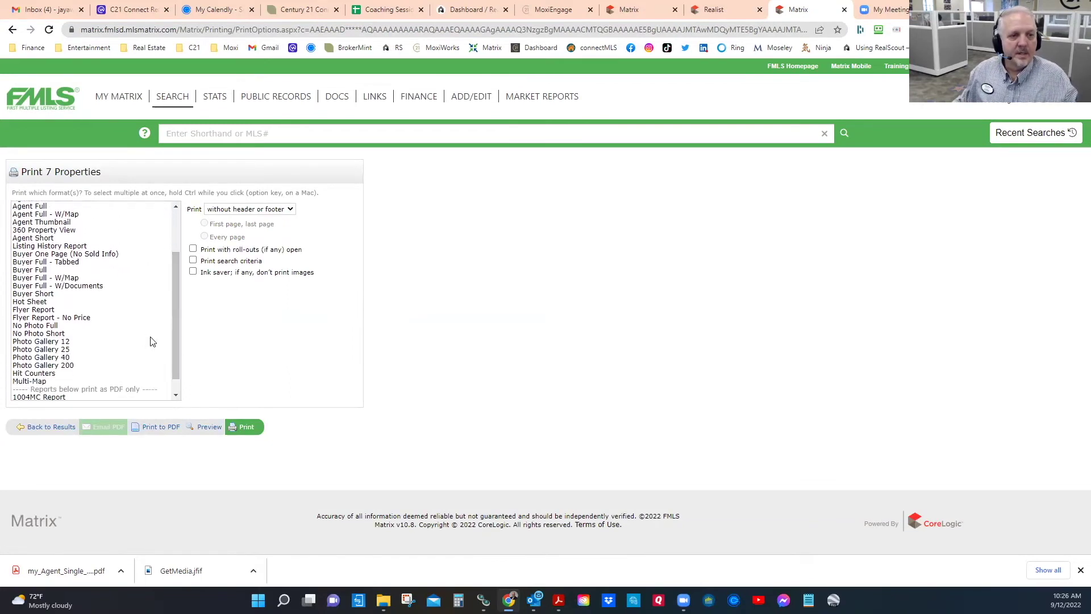
left_click(48, 342)
left_click(29, 382, "ctrl")
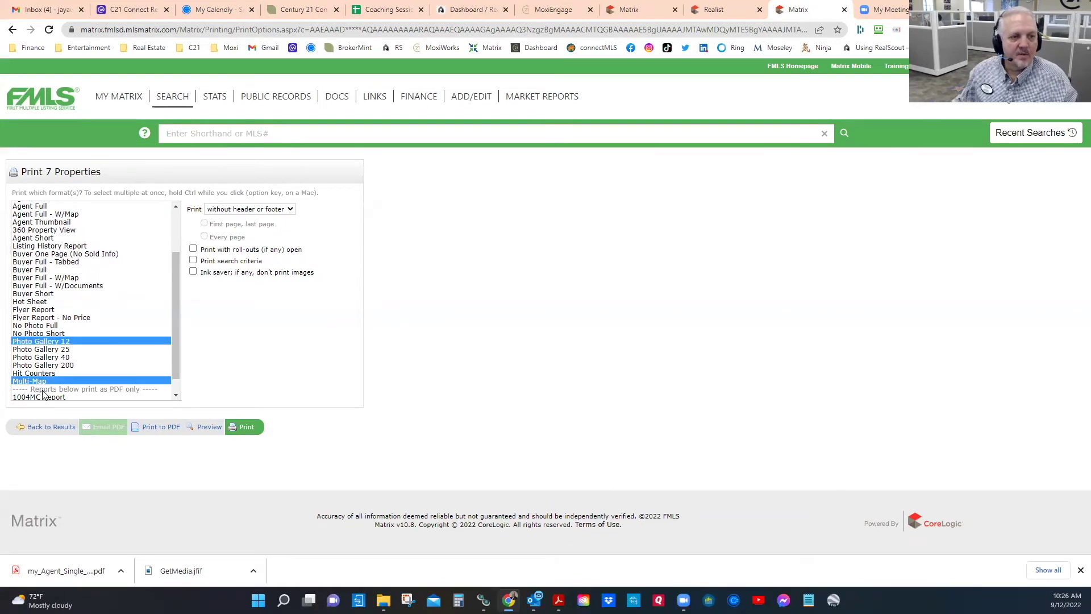
triple_click(182, 396)
left_click(176, 395)
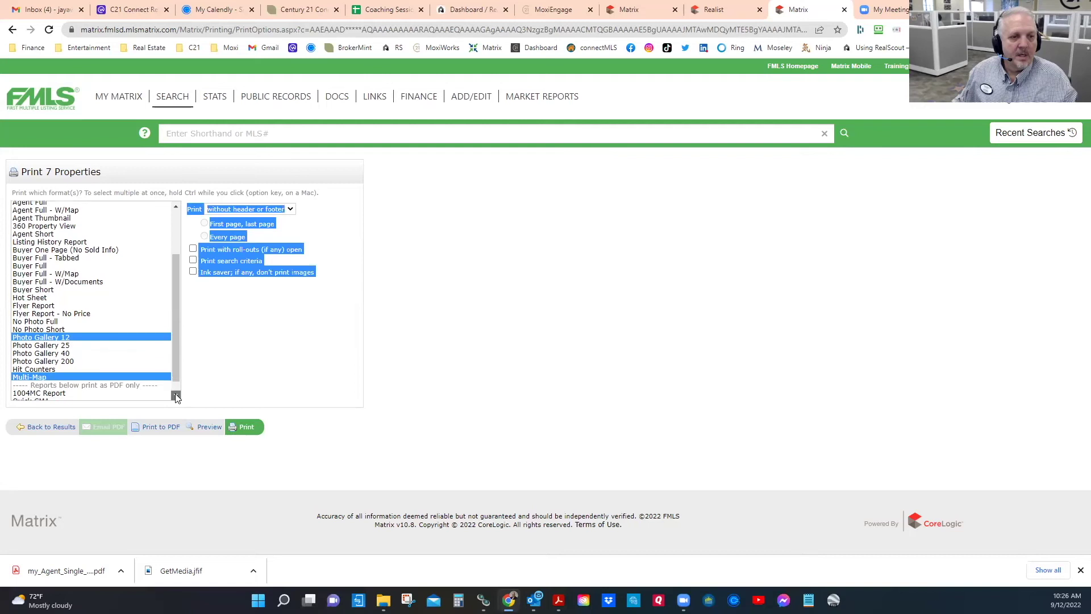
left_click(47, 395, "ctrl")
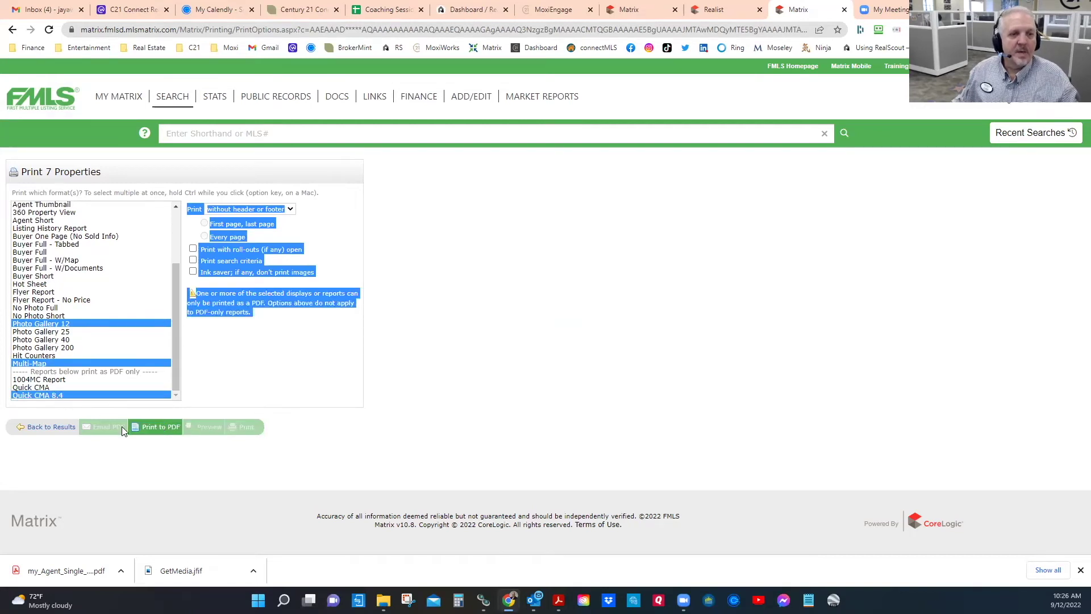
left_click(157, 427)
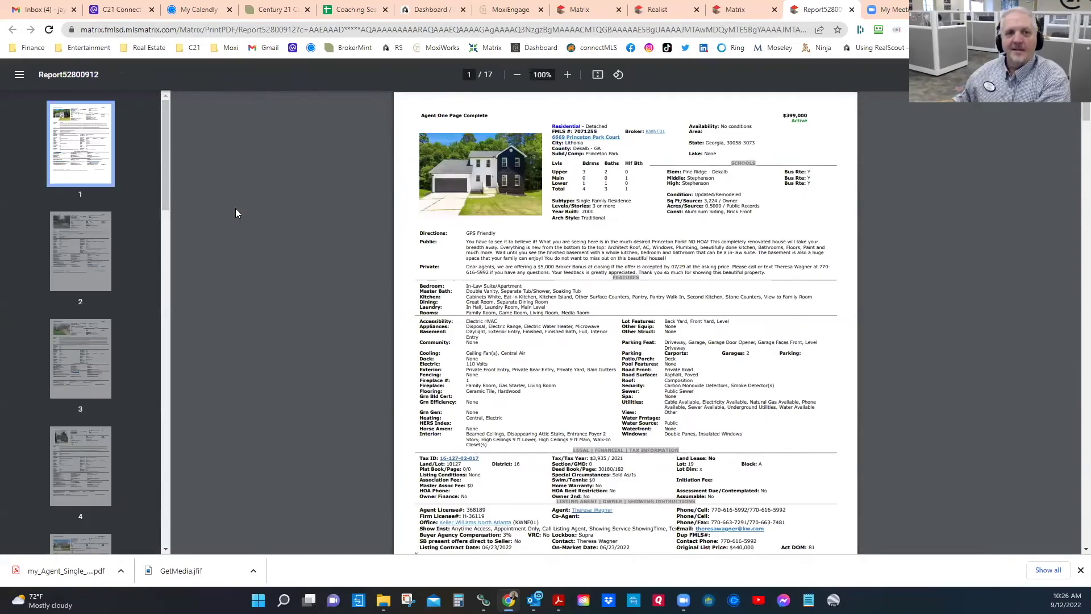
Step: Scroll through the 17-page PDF report down to its final market analysis page
scroll(525, 275, "down", 10)
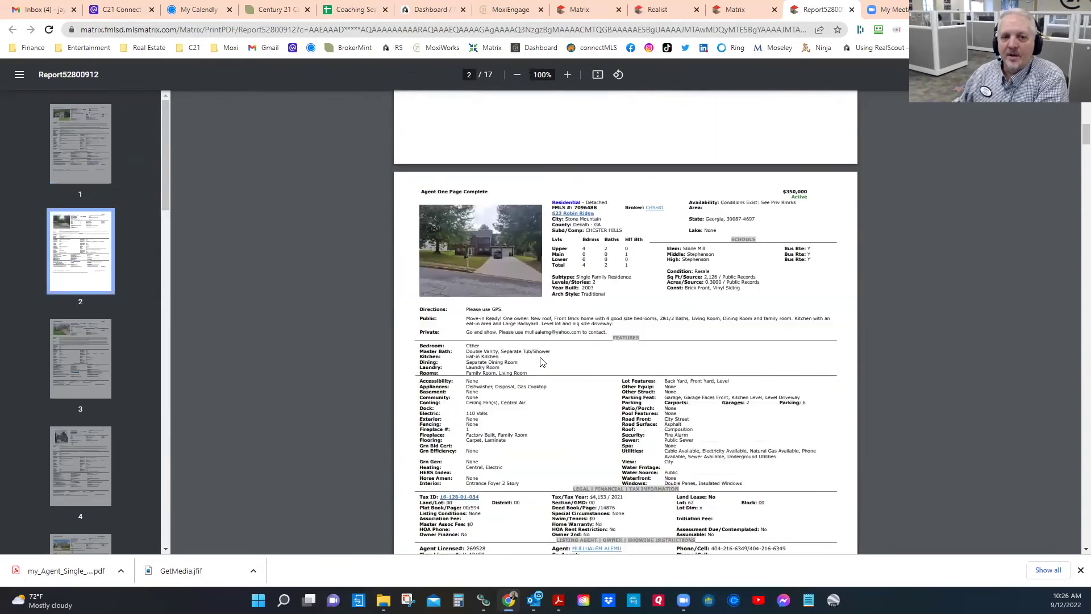
scroll(536, 368, "down", 15)
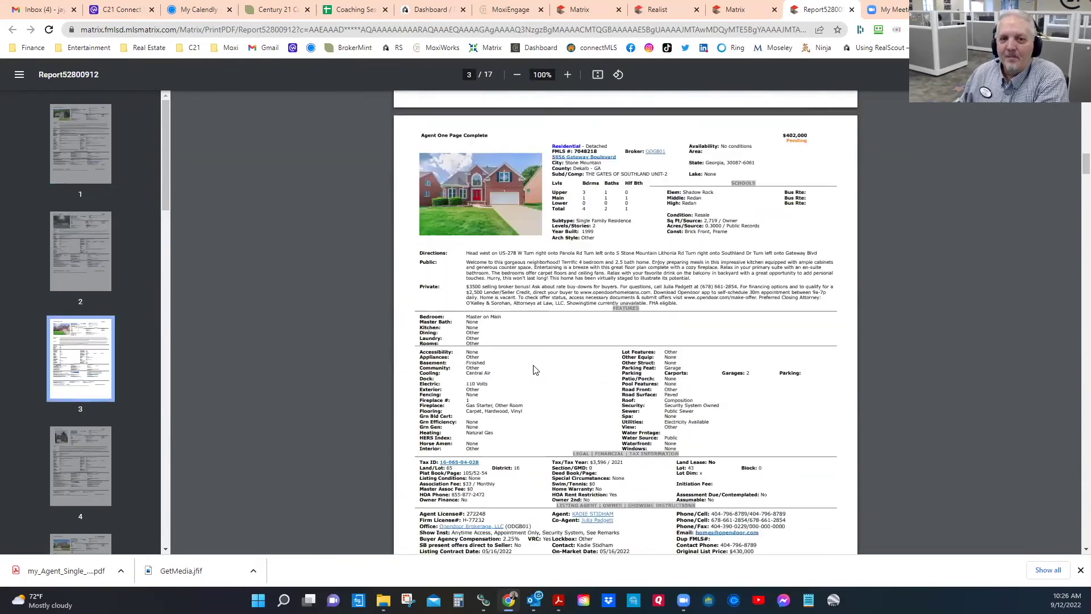
scroll(533, 373, "down", 20)
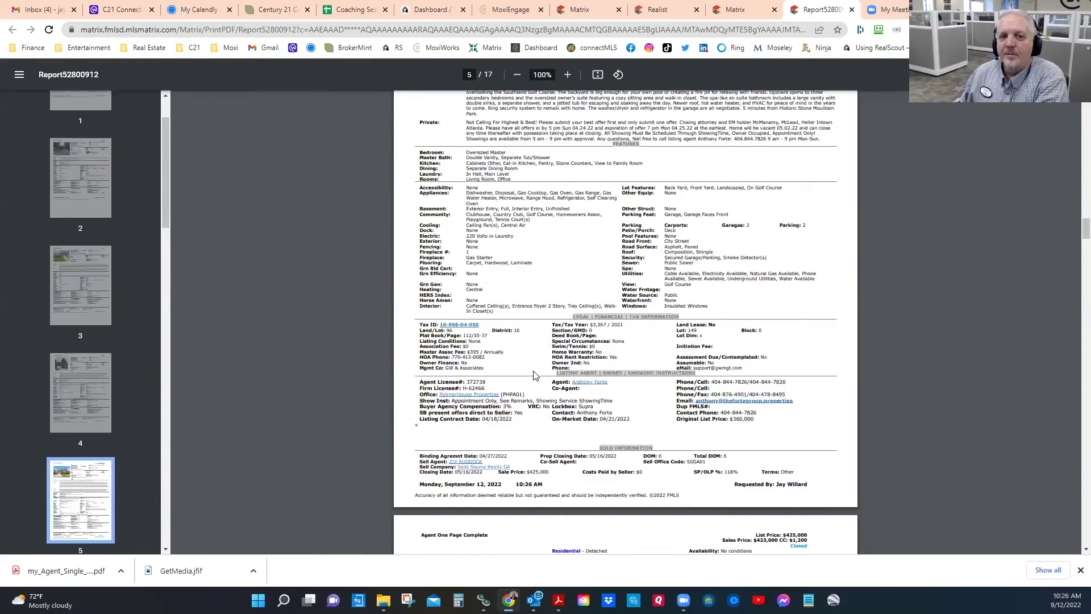
scroll(533, 374, "down", 20)
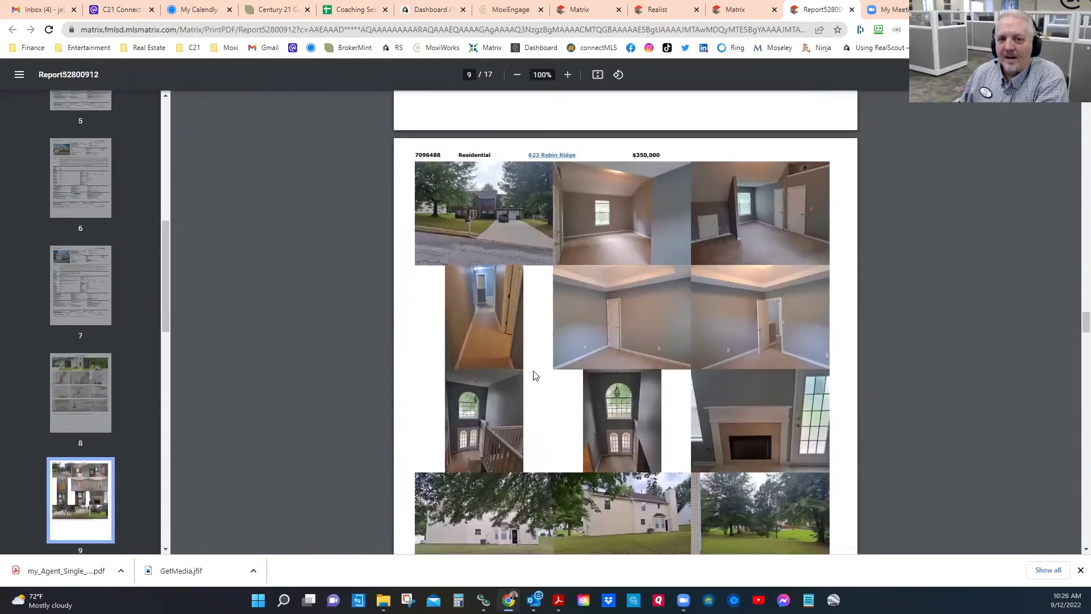
scroll(533, 375, "down", 15)
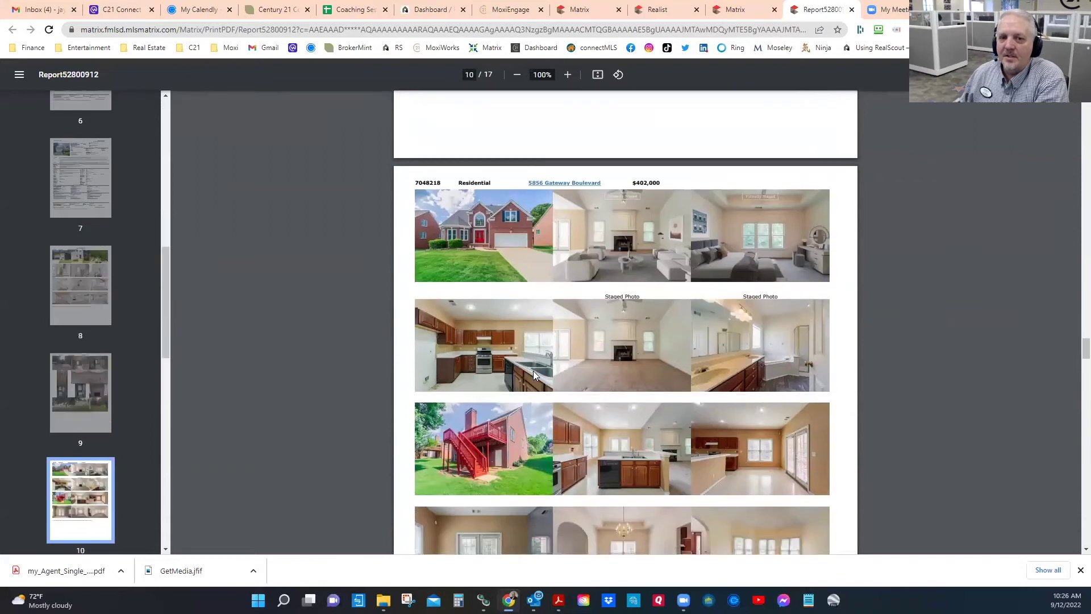
scroll(532, 375, "down", 20)
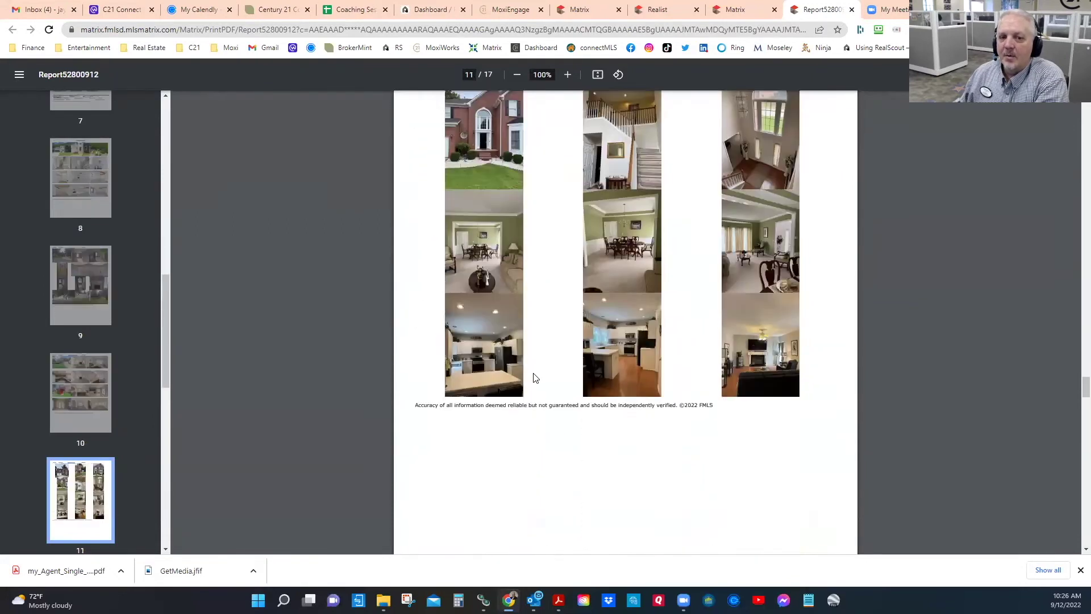
scroll(534, 378, "down", 20)
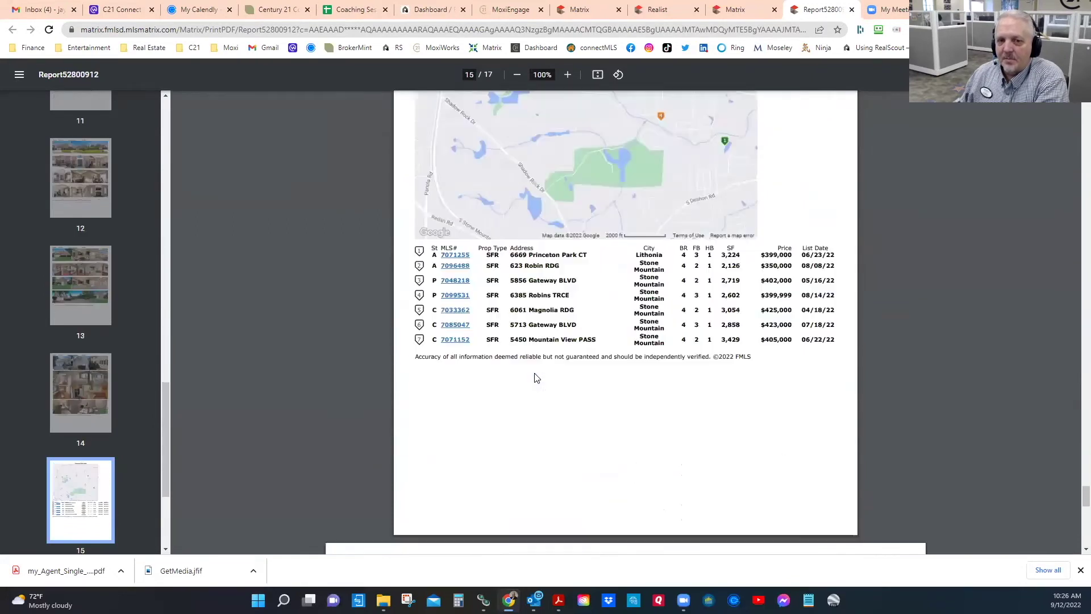
scroll(535, 378, "up", 3)
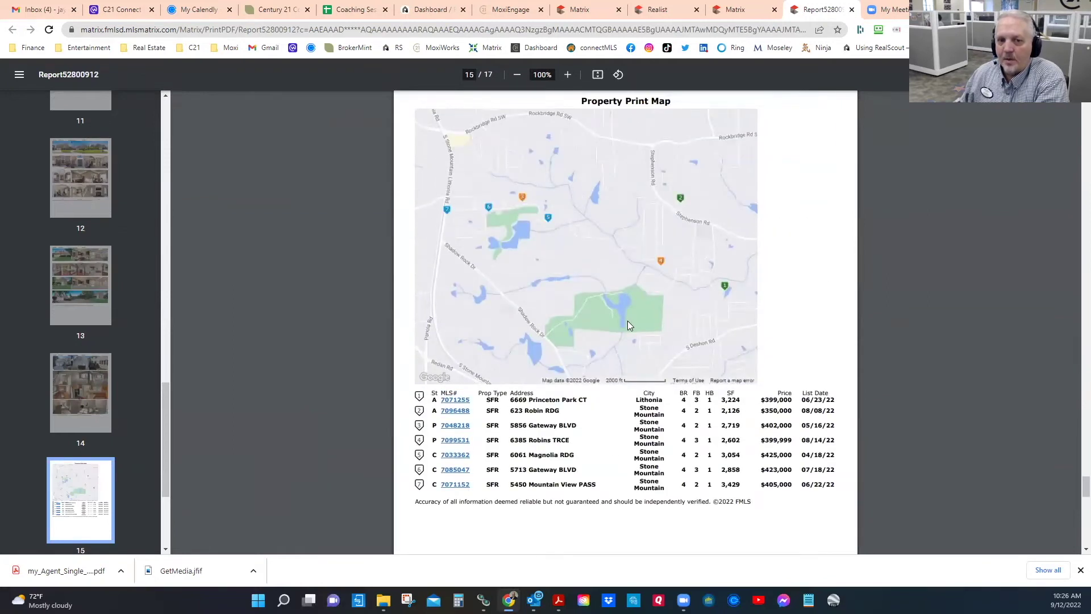
scroll(628, 324, "down", 10)
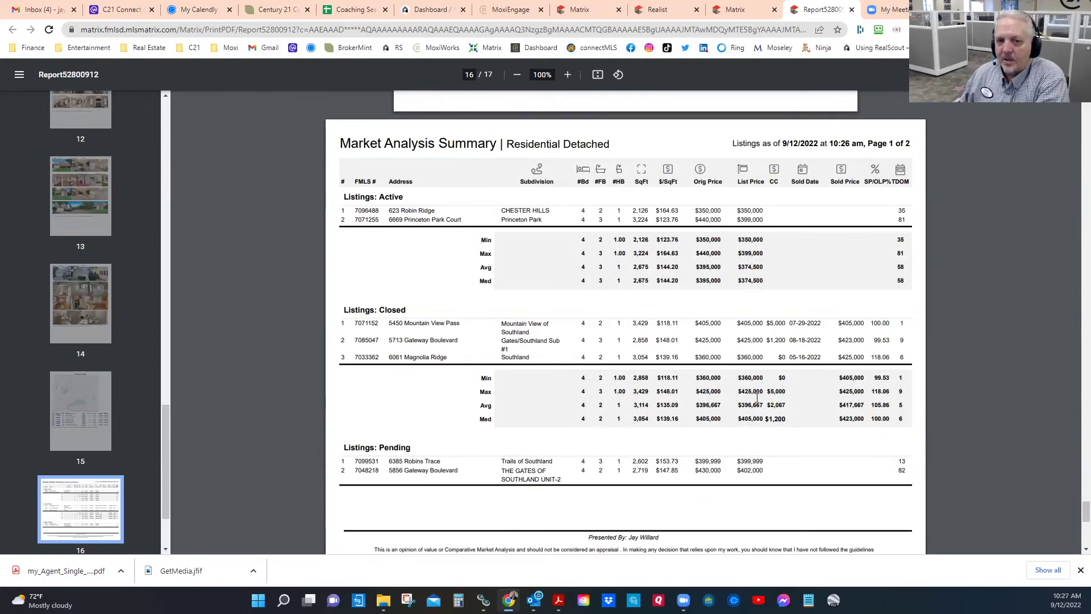
scroll(766, 396, "down", 7)
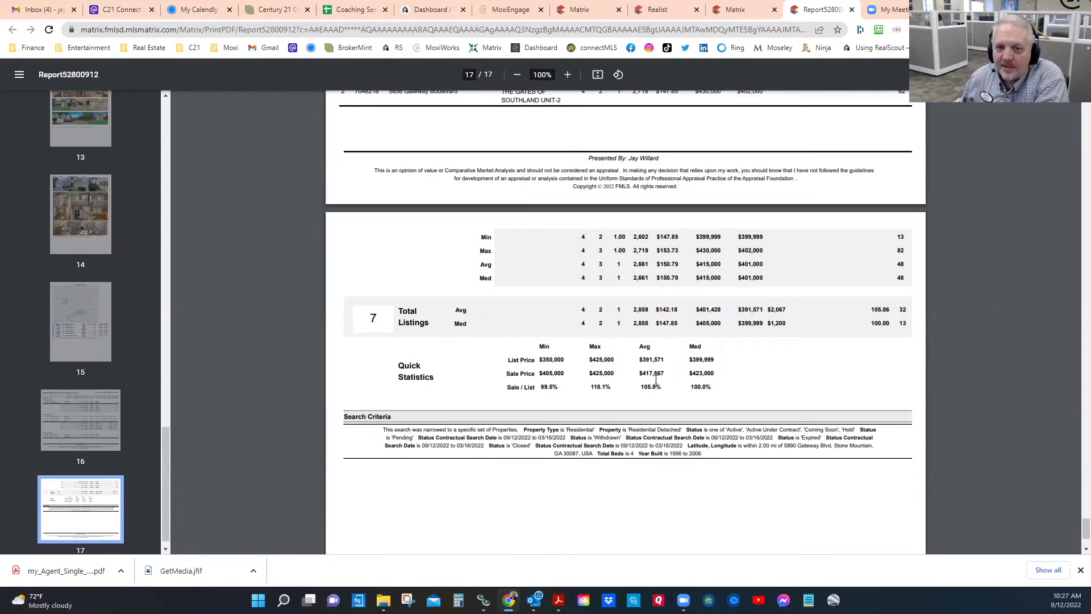
Step: Highlight the $417,667 average sale price in the Quick Statistics section
left_click_drag(635, 375, 675, 375)
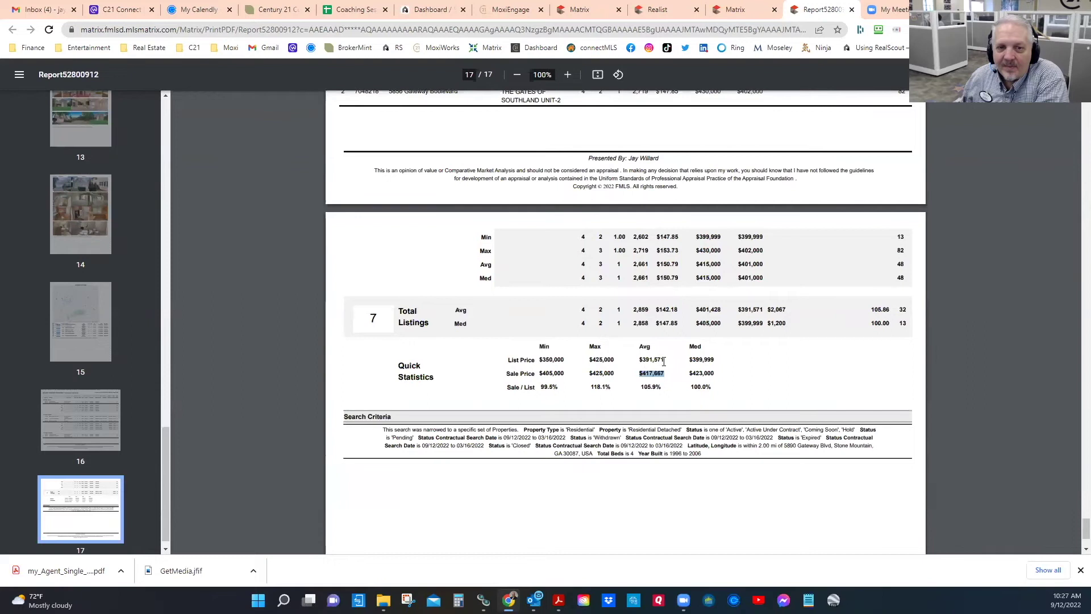
left_click_drag(638, 359, 668, 381)
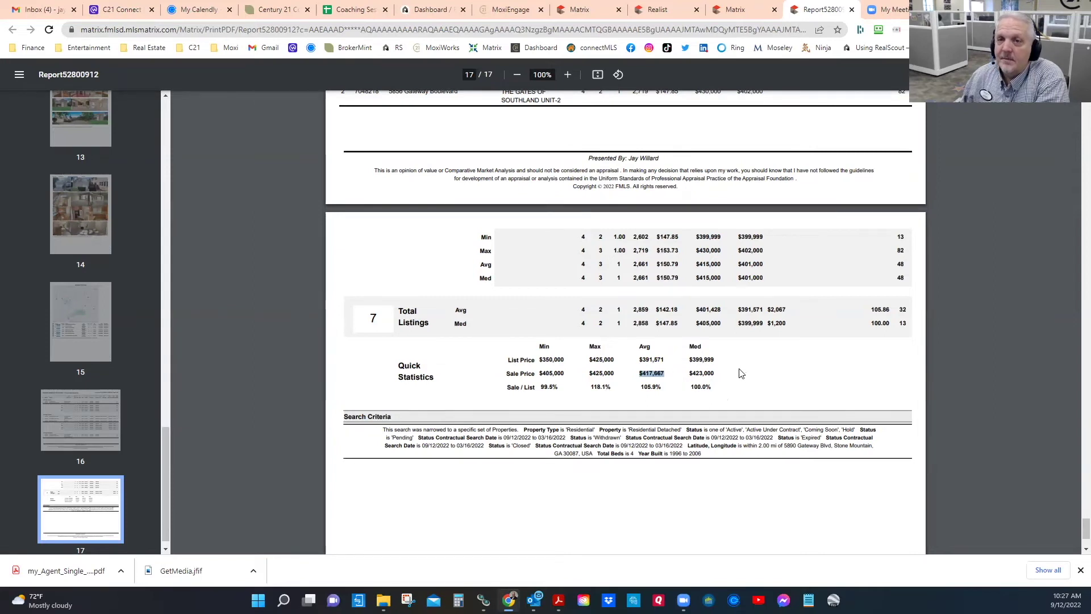
scroll(947, 175, "up", 5)
Step: Download the report and save it to the Desktop as CMA.pdf
left_click(1029, 75)
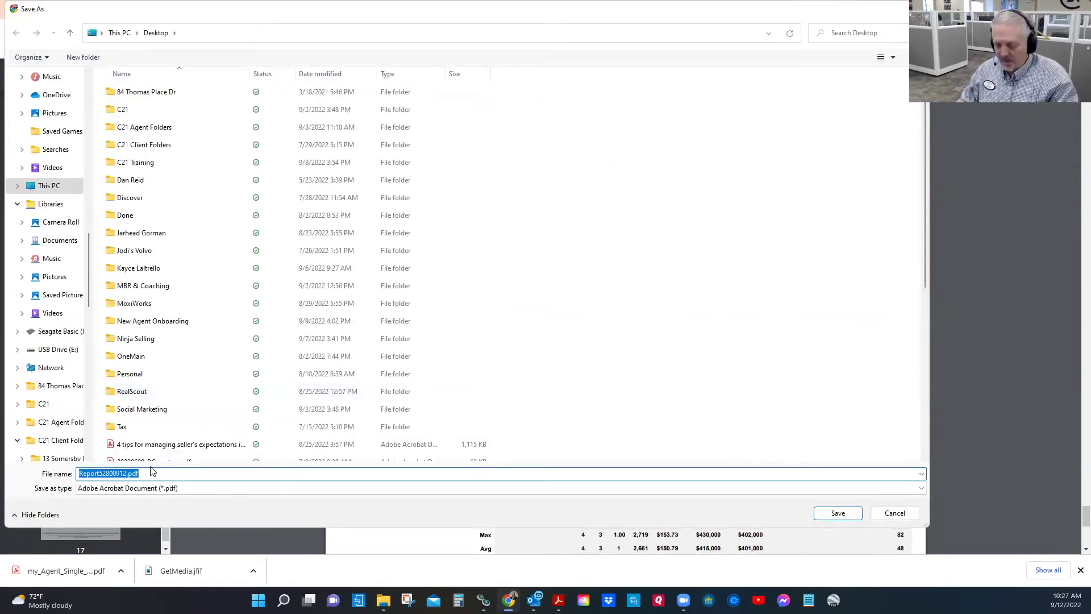
type("CMA")
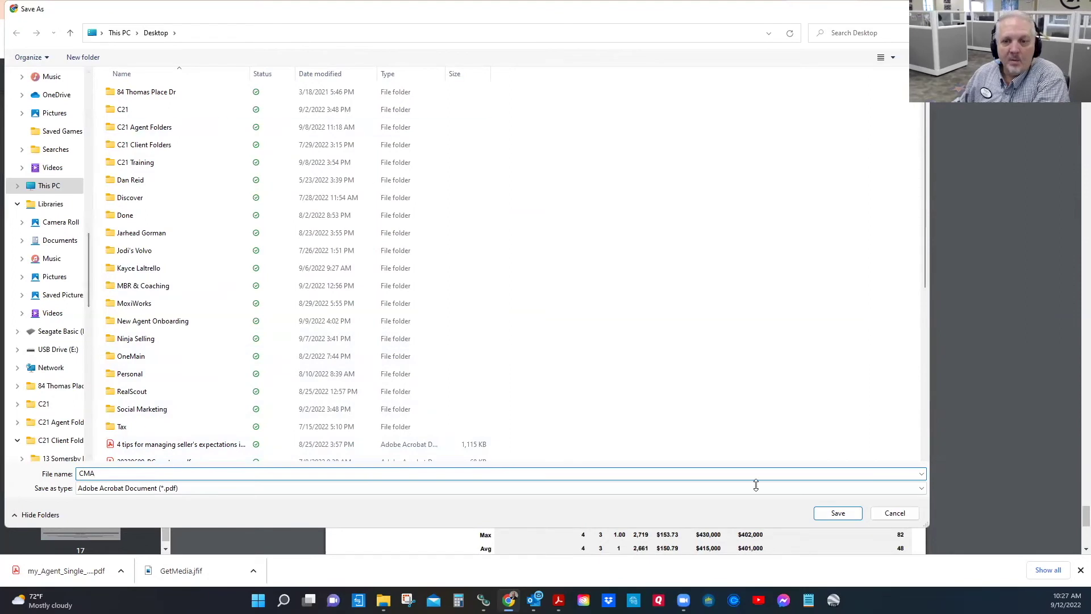
left_click(835, 513)
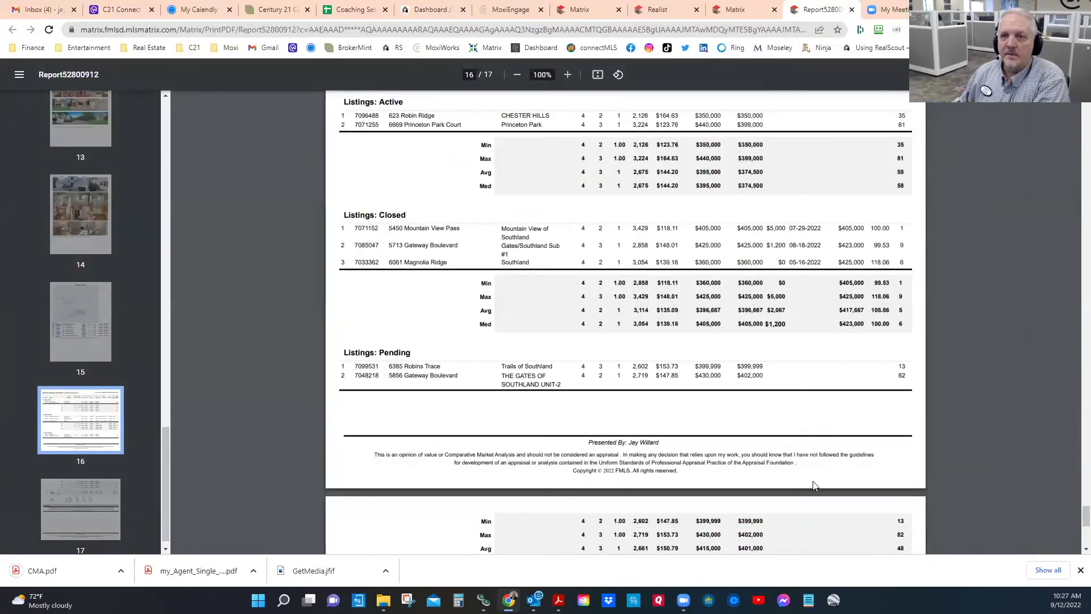
Step: Close the PDF, return to the narrowed results, and send the 7 comps to Cloud CMA
left_click(851, 10)
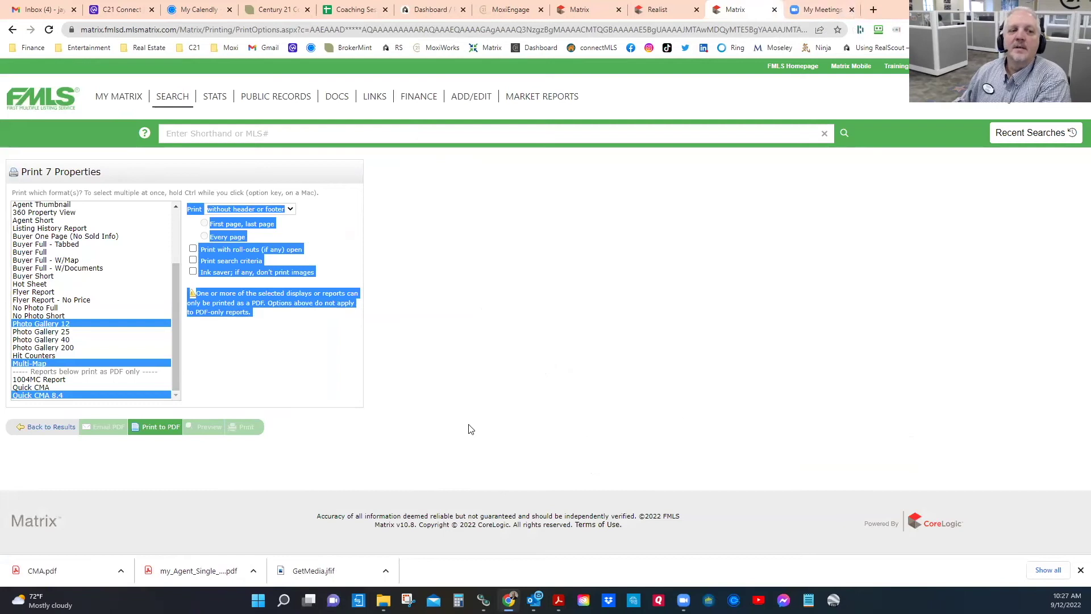
left_click(41, 433)
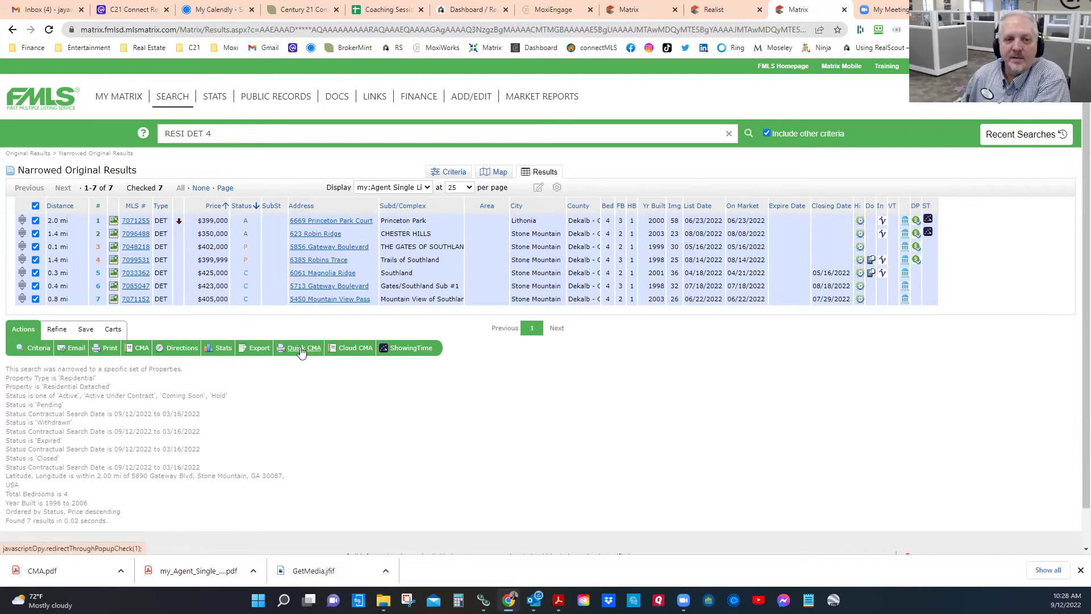
left_click(354, 348)
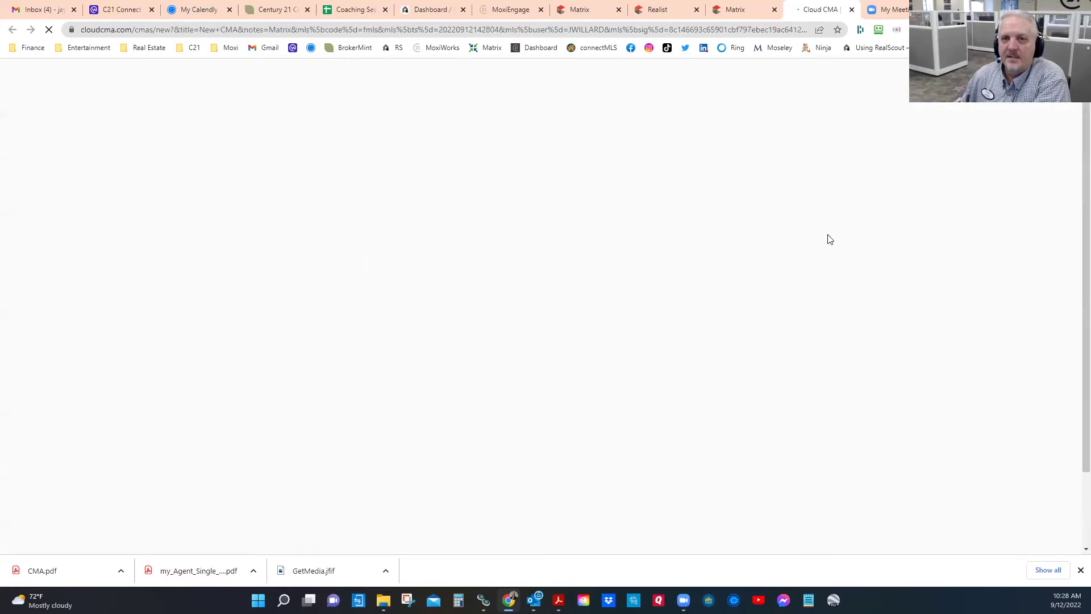
Step: Rename the new report's client from 'New' to 'Stone Mtn'
left_click(747, 12)
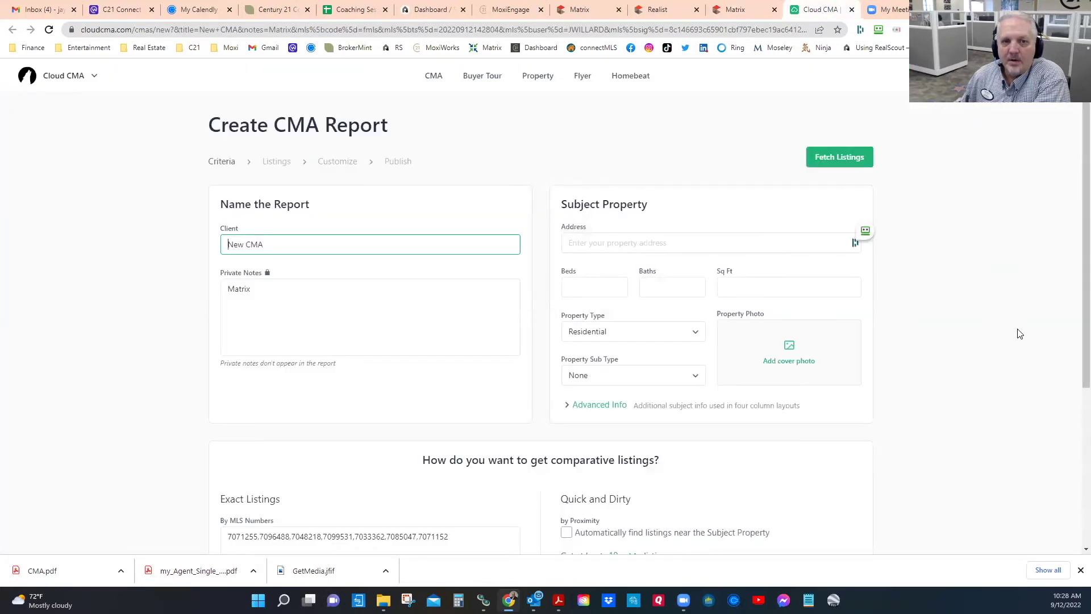
double_click(242, 243)
type("Stone Mtn")
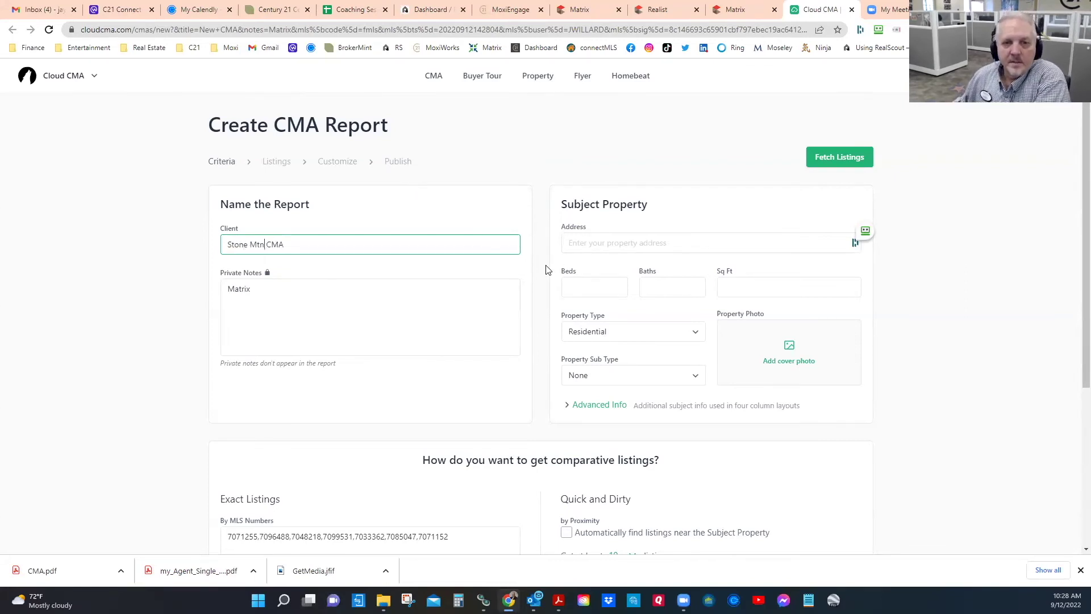
left_click(595, 244)
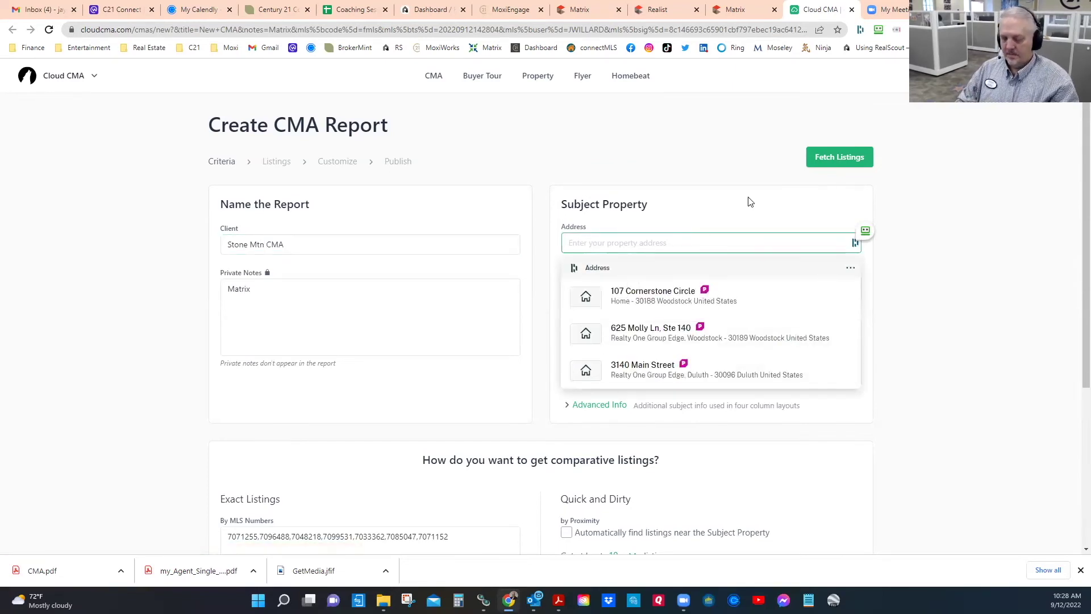
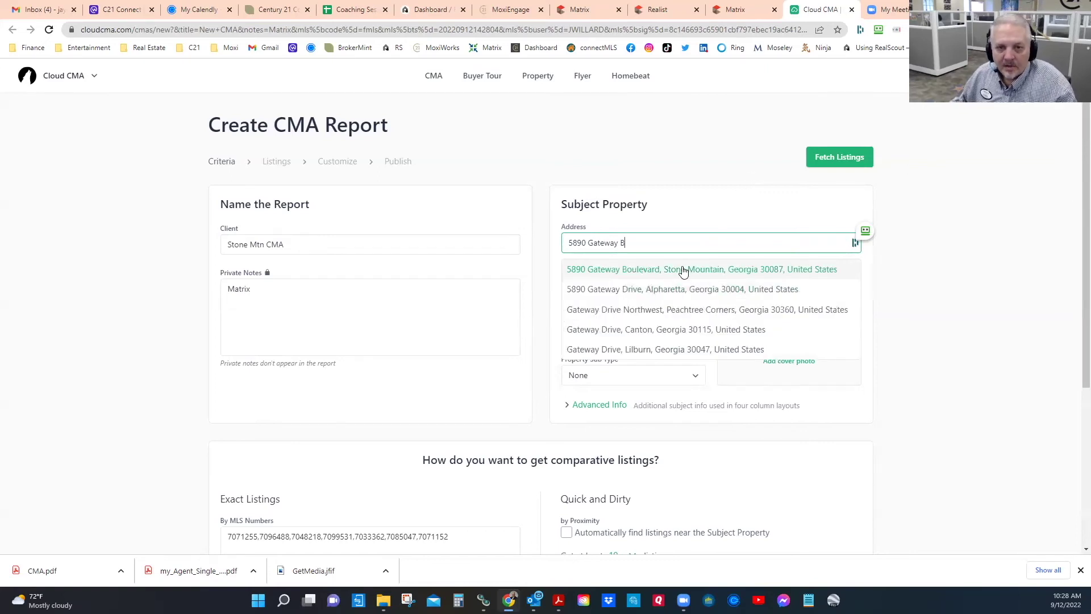
left_click(683, 270)
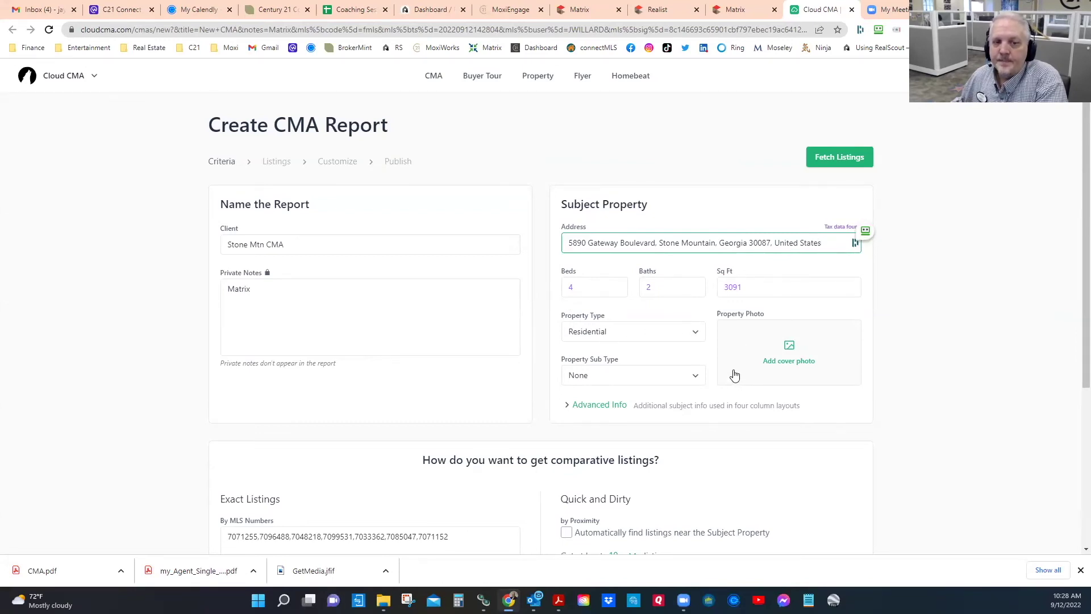
left_click(794, 358)
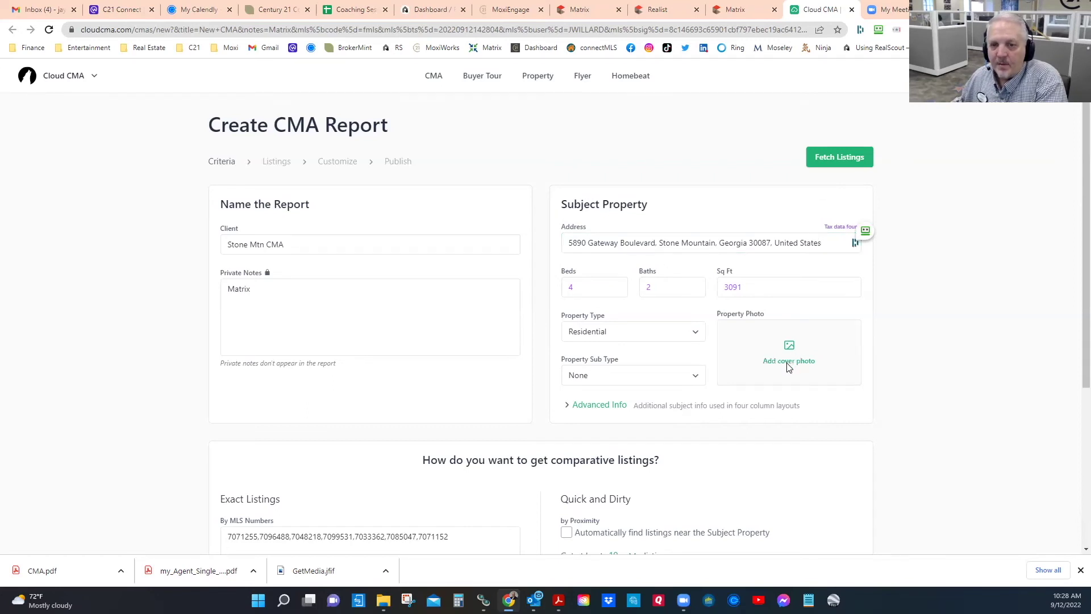
Step: Upload GetMedia.jfif from the Desktop and crop it as the subject's cover photo
left_click(788, 366)
scroll(178, 223, "down", 10)
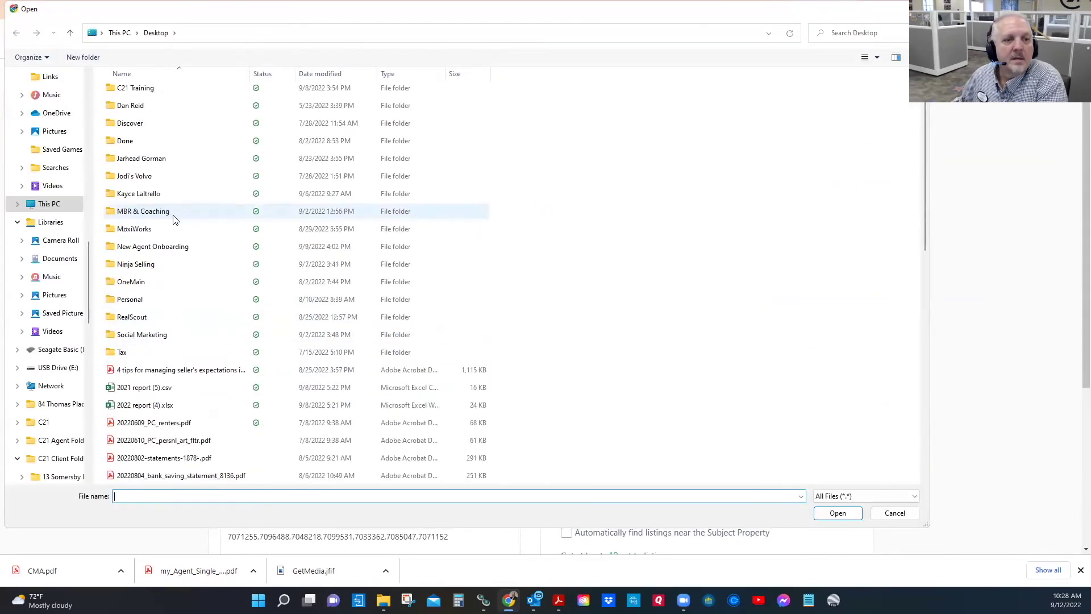
scroll(176, 231, "up", 10)
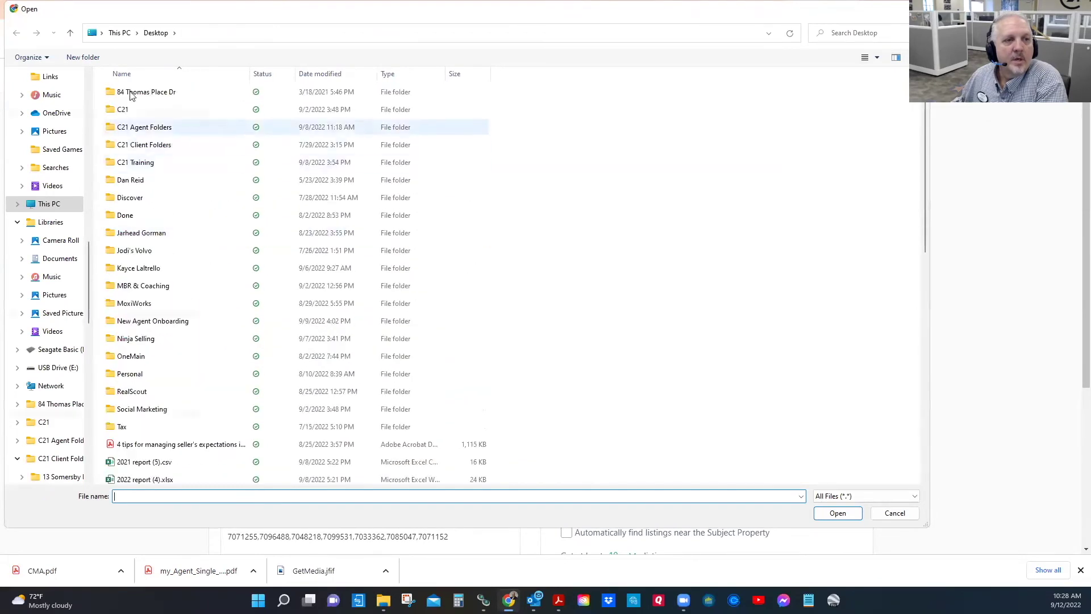
scroll(178, 231, "down", 8)
scroll(178, 230, "down", 2)
scroll(176, 231, "up", 3)
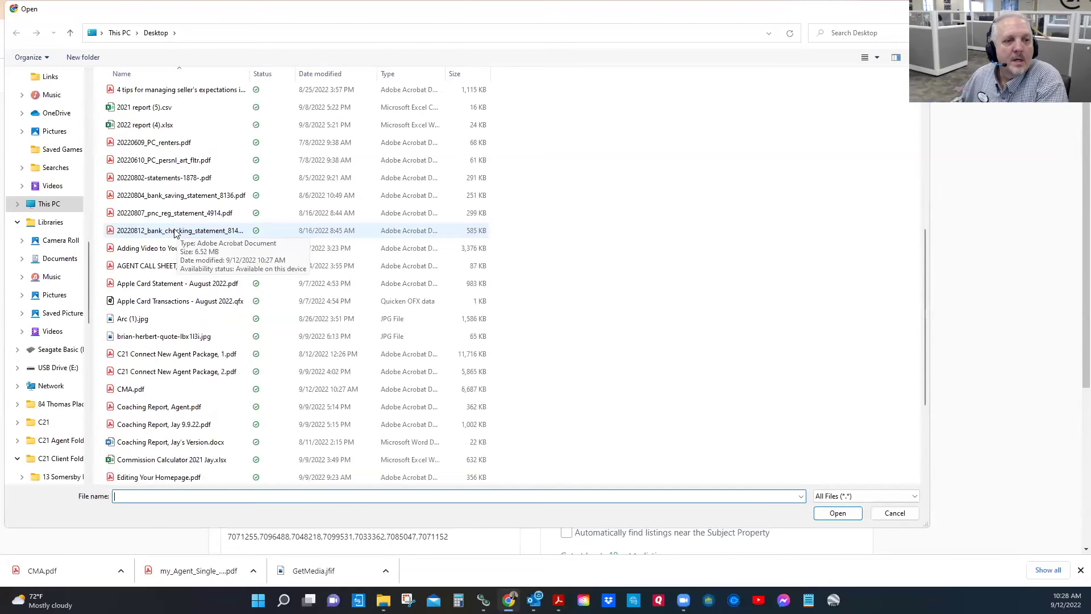
scroll(174, 233, "down", 3)
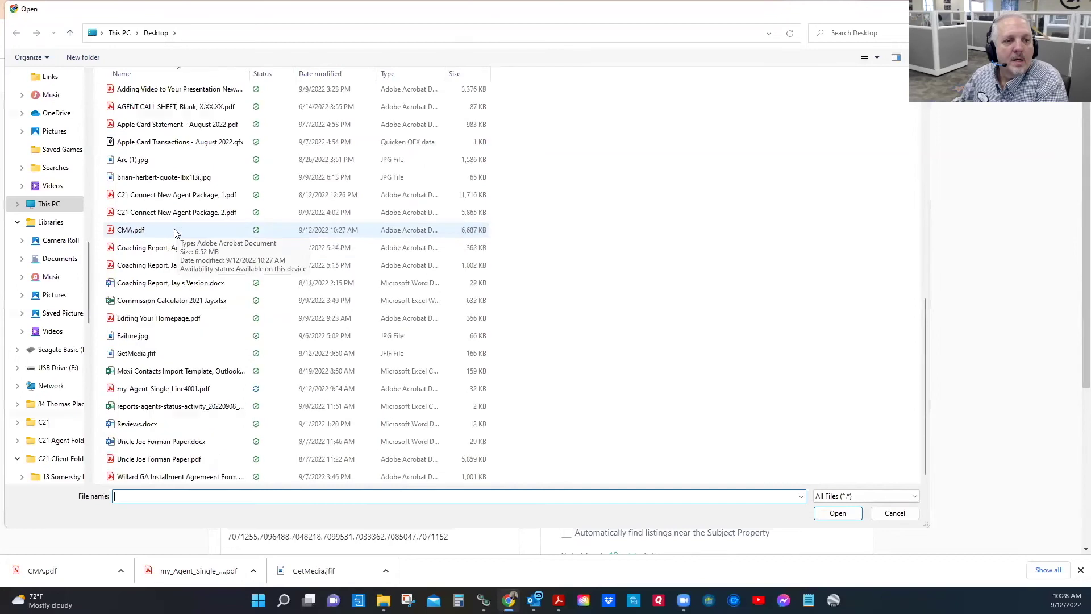
left_click(137, 353)
left_click(842, 515)
left_click(689, 438)
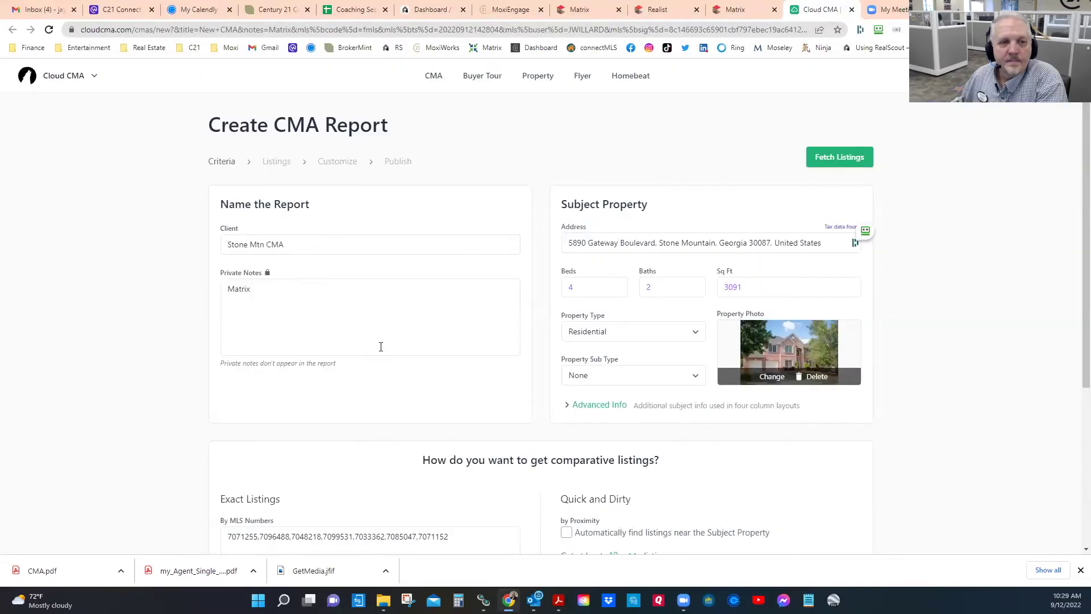
Step: Fetch the seven comparable listings by MLS number, retrying after the photo error
scroll(642, 341, "down", 3)
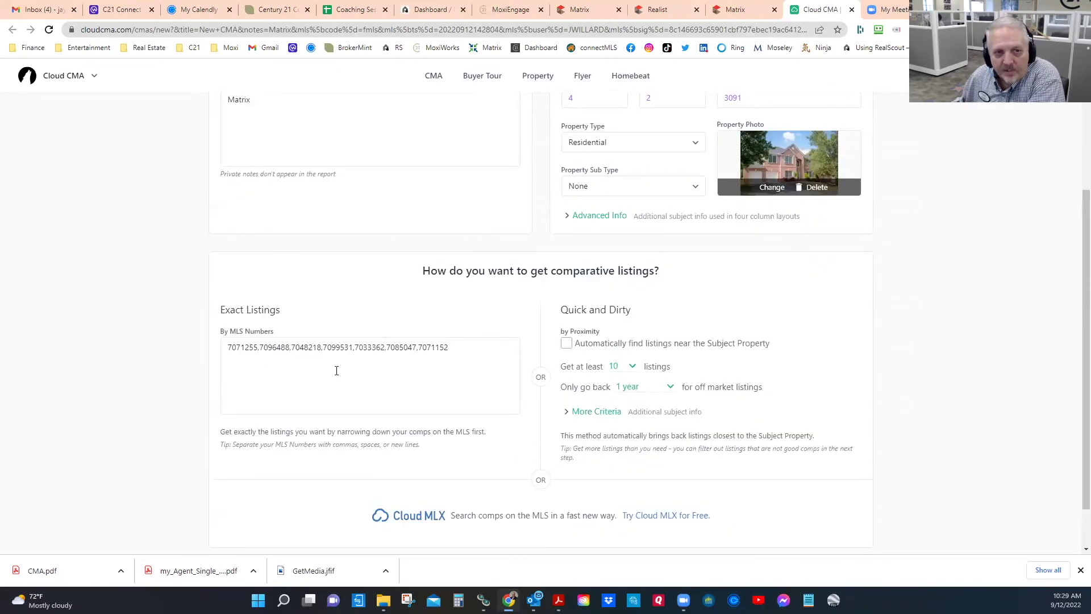
left_click(734, 9)
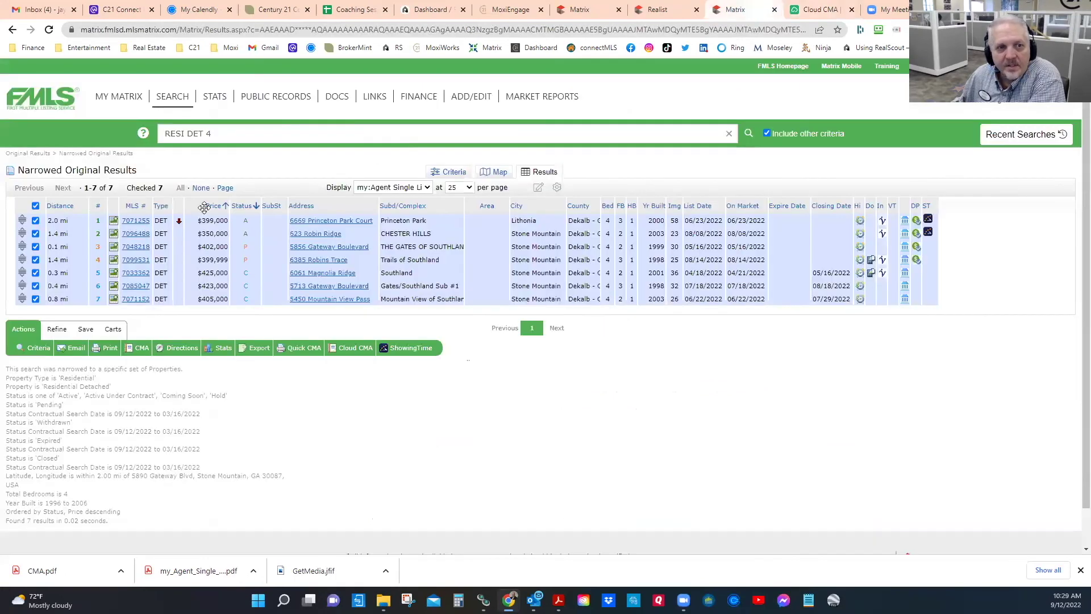
left_click(818, 10)
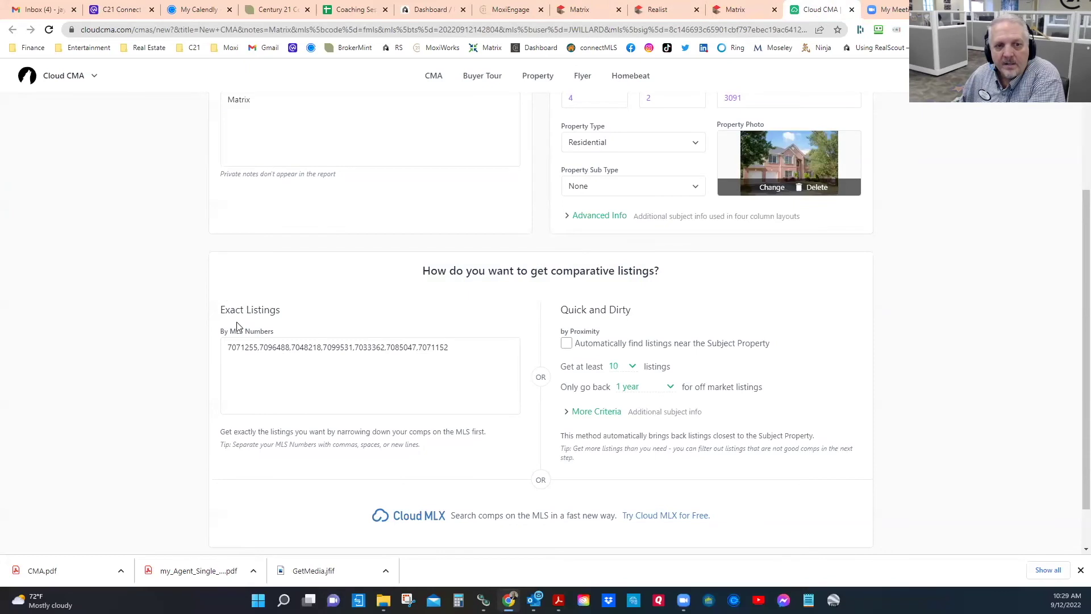
scroll(354, 352, "down", 1)
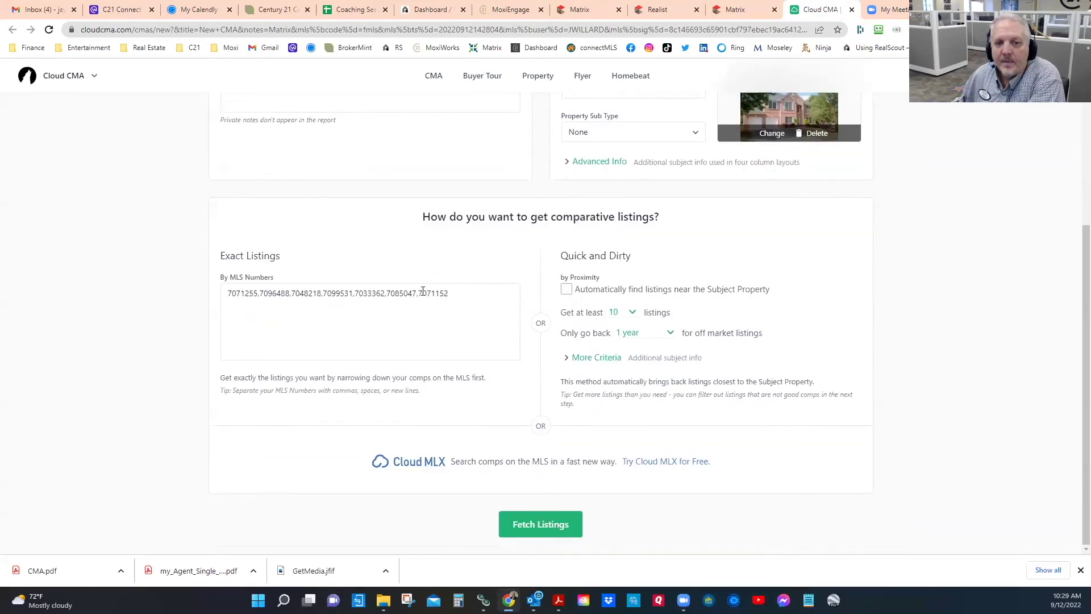
left_click(529, 523)
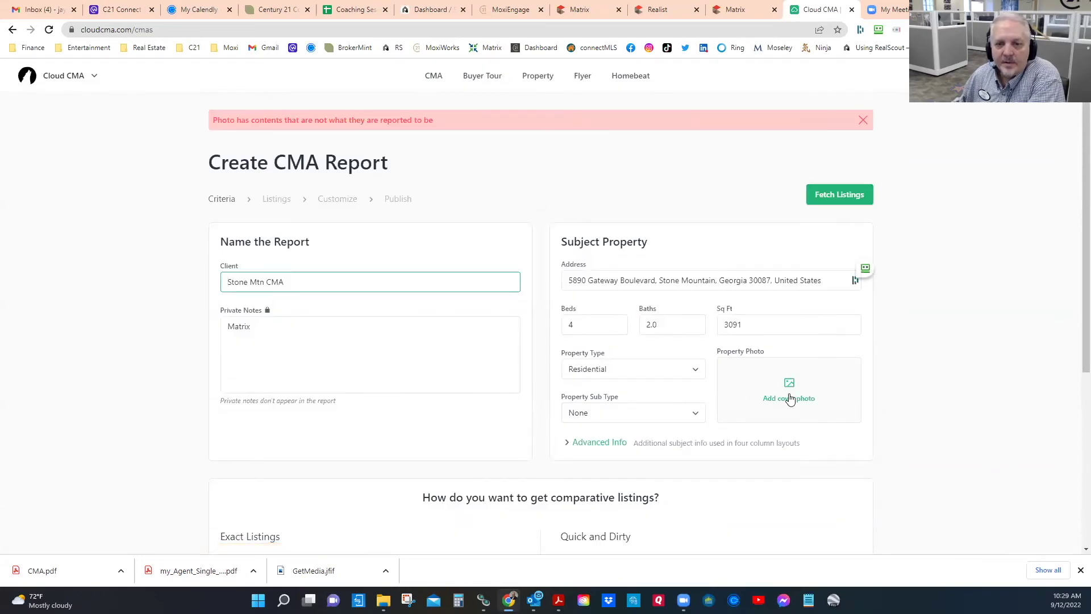
scroll(1013, 318, "down", 5)
left_click(513, 525)
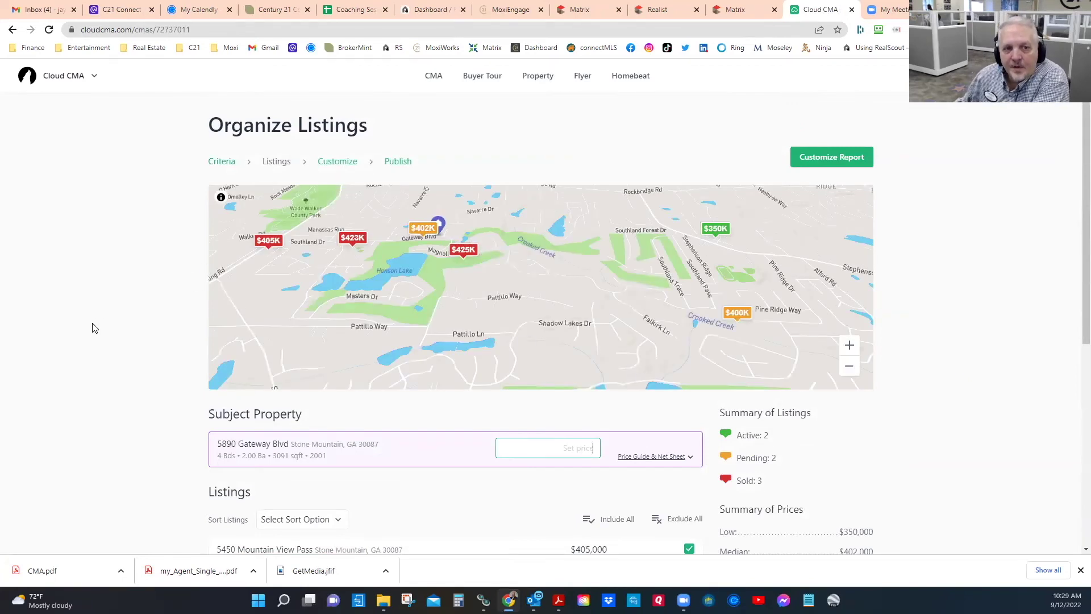
scroll(85, 319, "down", 2)
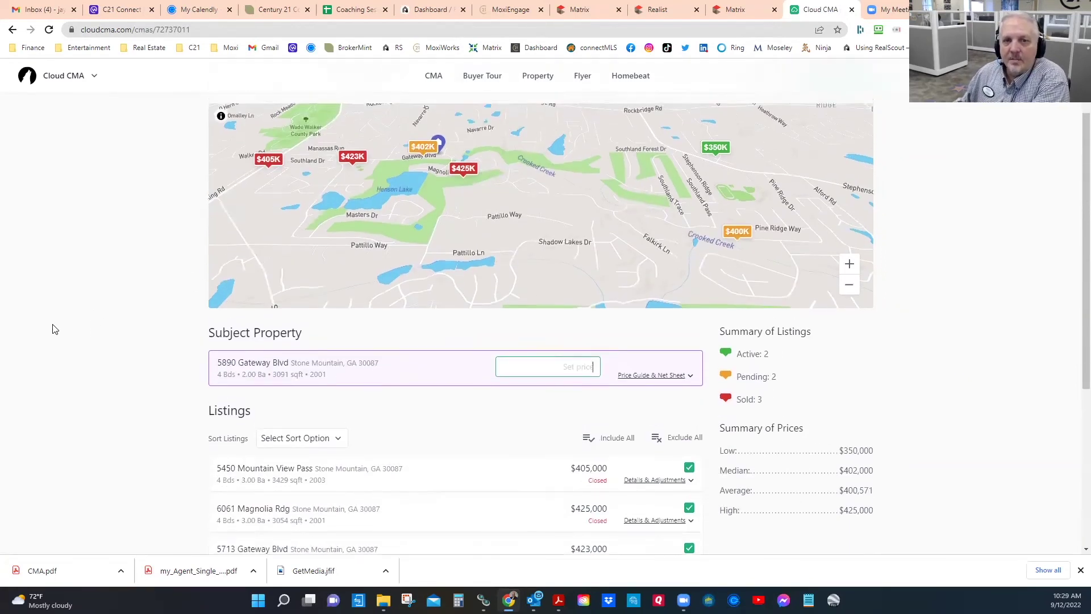
scroll(57, 318, "up", 2)
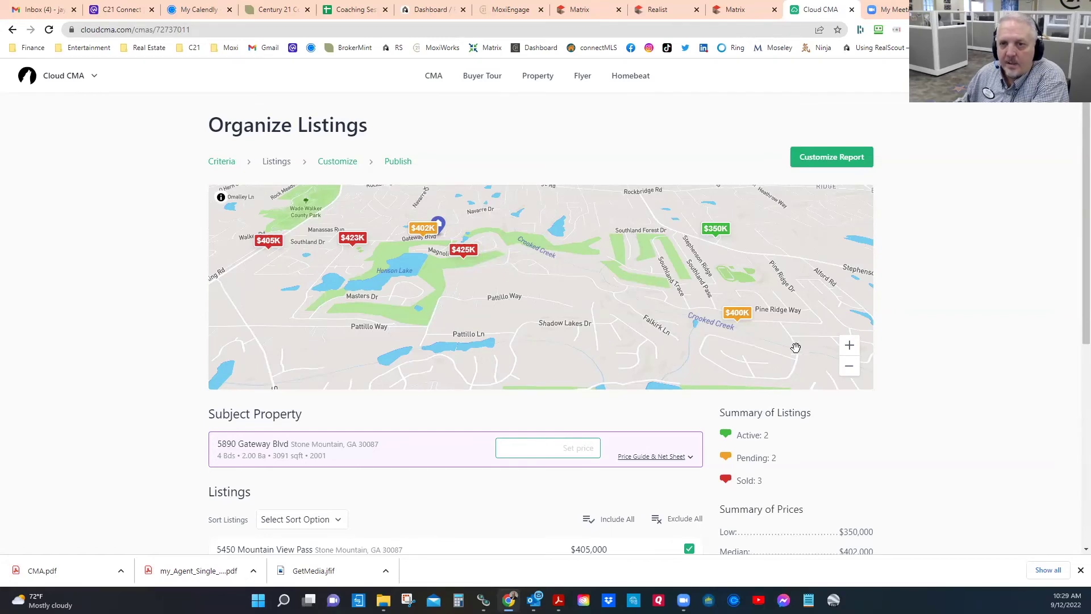
scroll(134, 341, "down", 3)
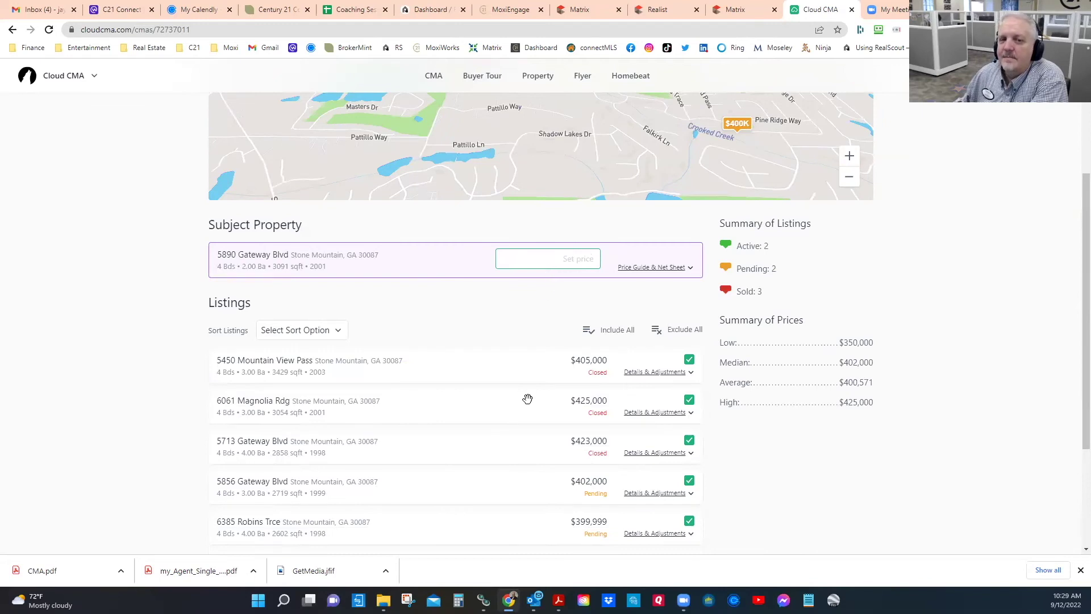
scroll(519, 408, "down", 2)
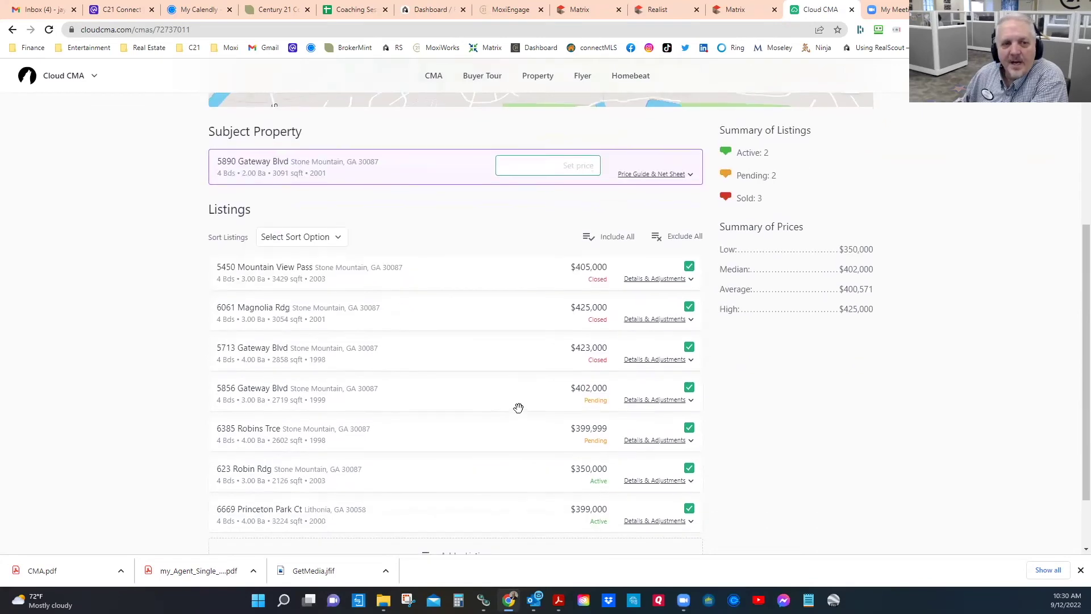
scroll(517, 401, "down", 2)
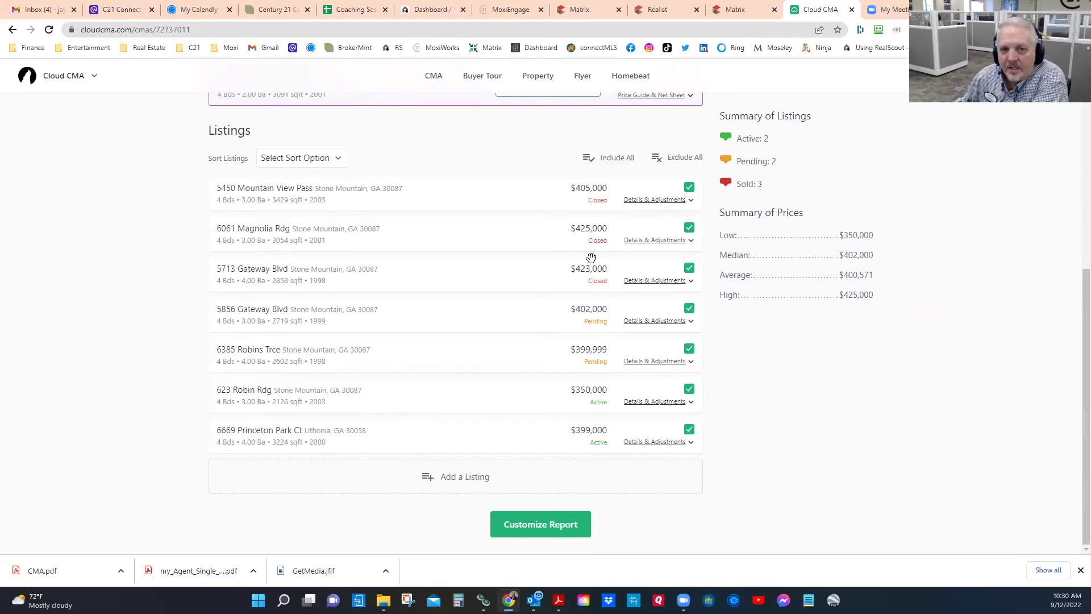
Step: Sort the comparable listings by Status in descending order
left_click(338, 158)
scroll(341, 278, "down", 4)
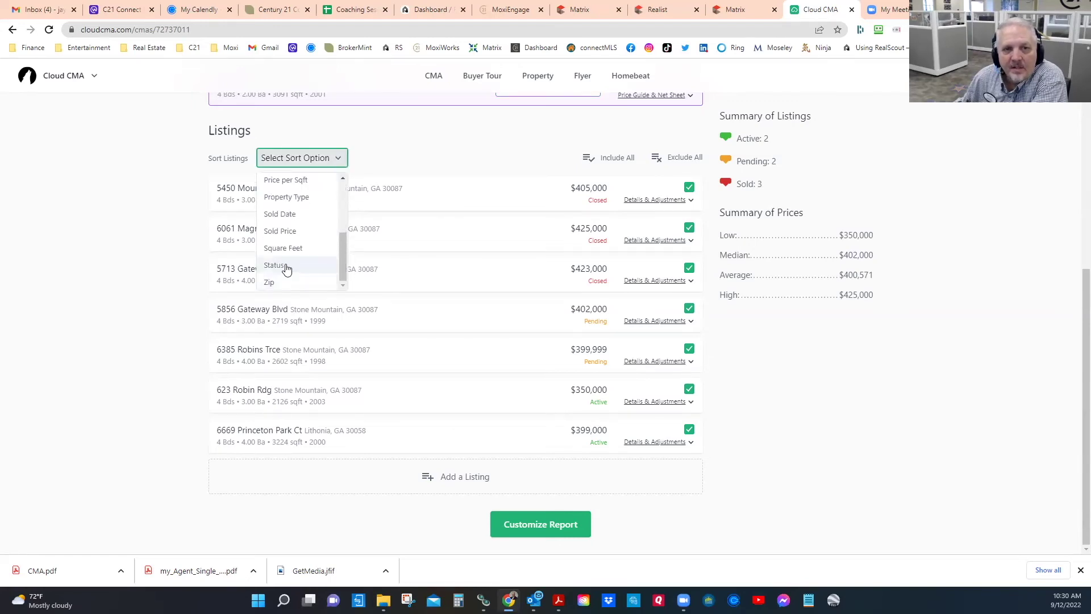
left_click(286, 267)
left_click(389, 159)
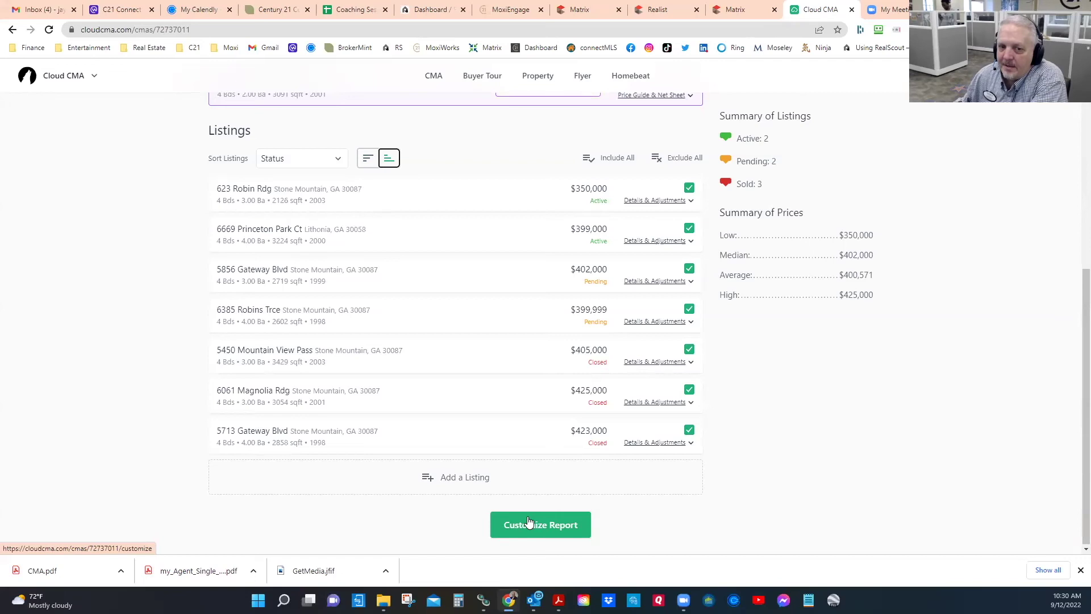
scroll(516, 340, "down", 1)
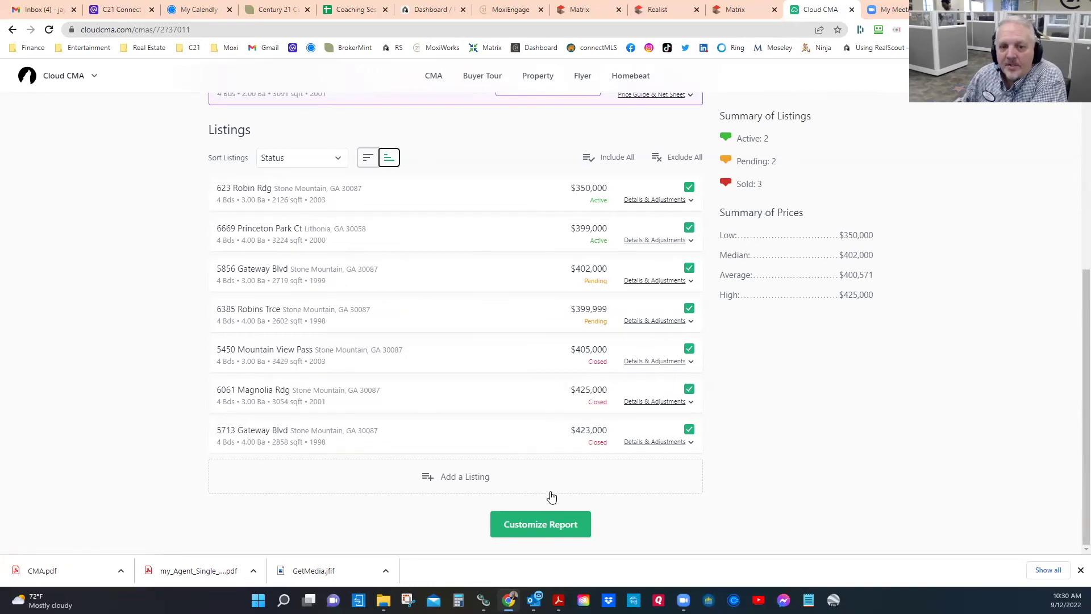
left_click(531, 524)
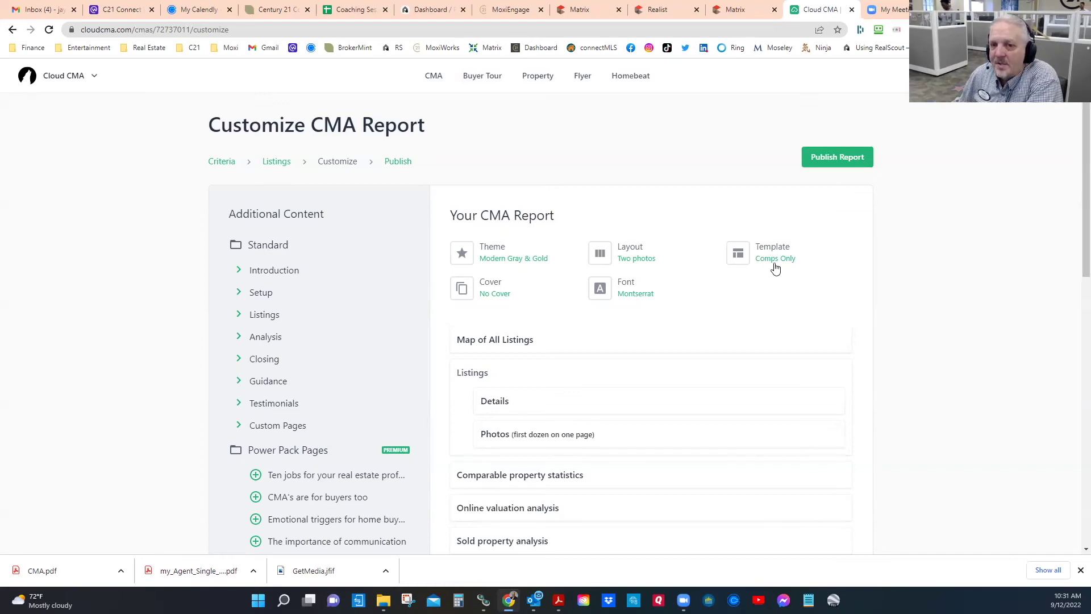
scroll(818, 362, "down", 3)
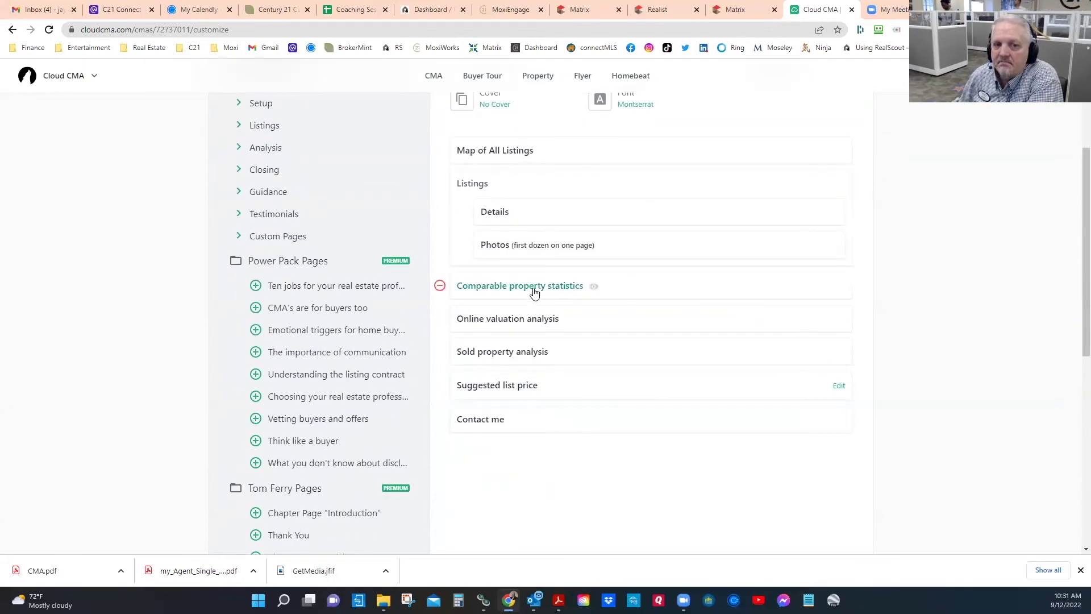
scroll(638, 318, "down", 2)
scroll(648, 316, "up", 3)
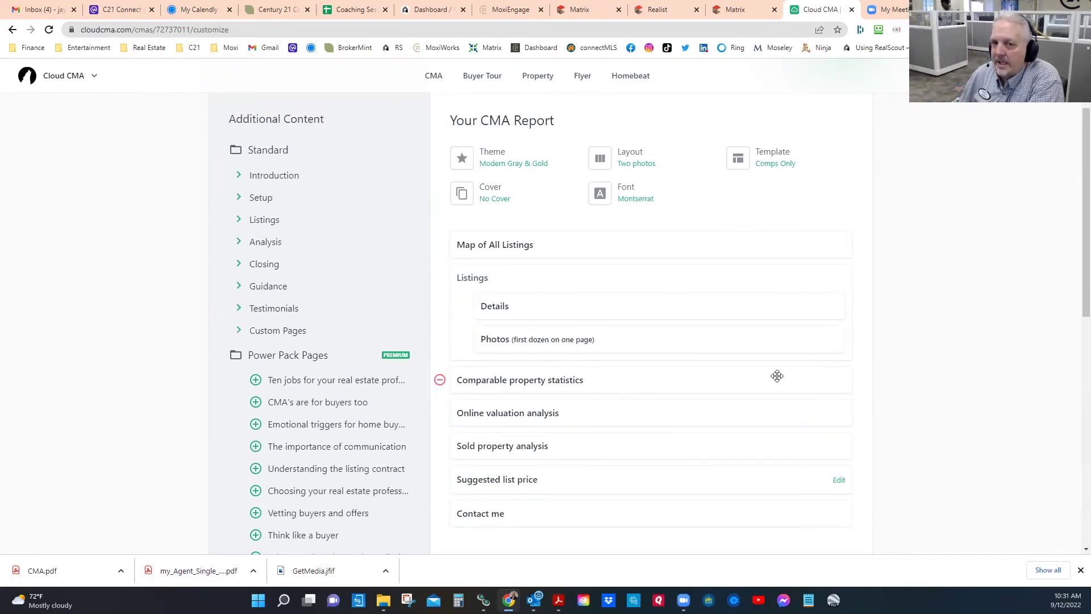
scroll(777, 377, "down", 10)
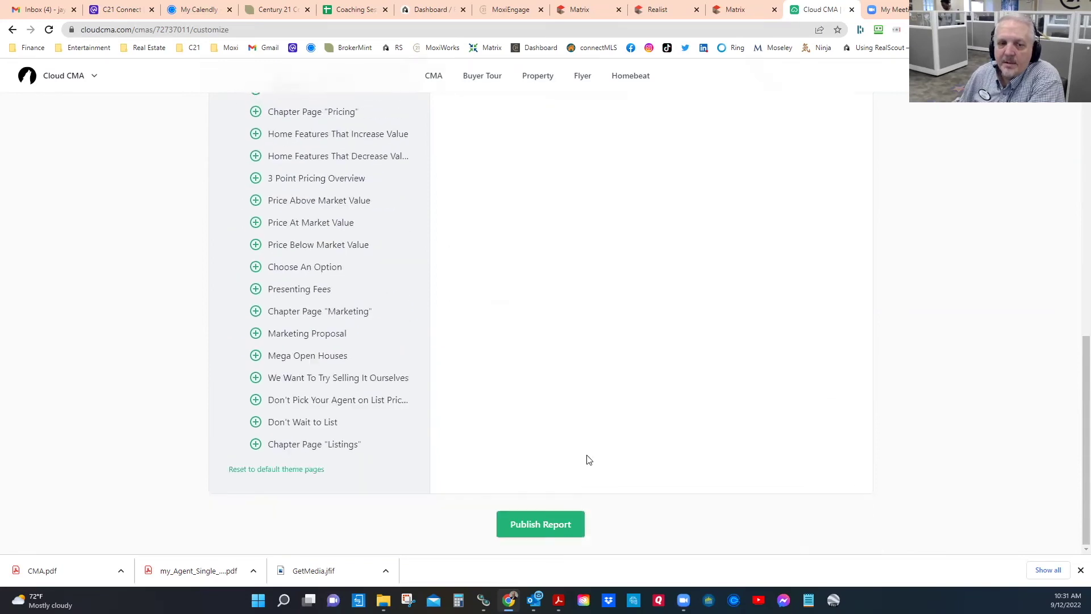
Step: Publish the Stone Mtn CMA, then open it with View PDF
left_click(539, 524)
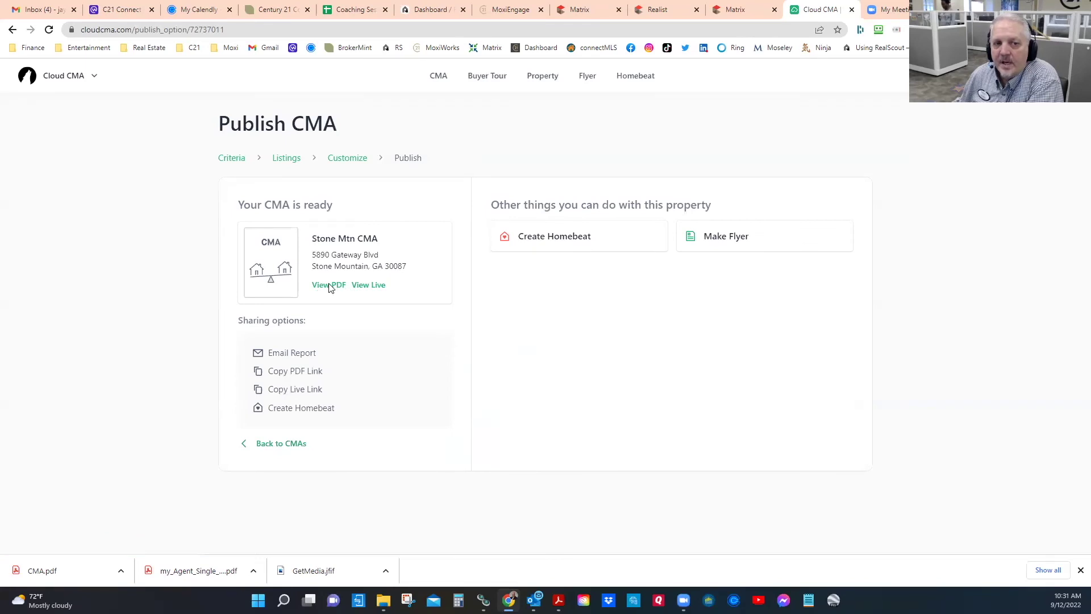
left_click(328, 285)
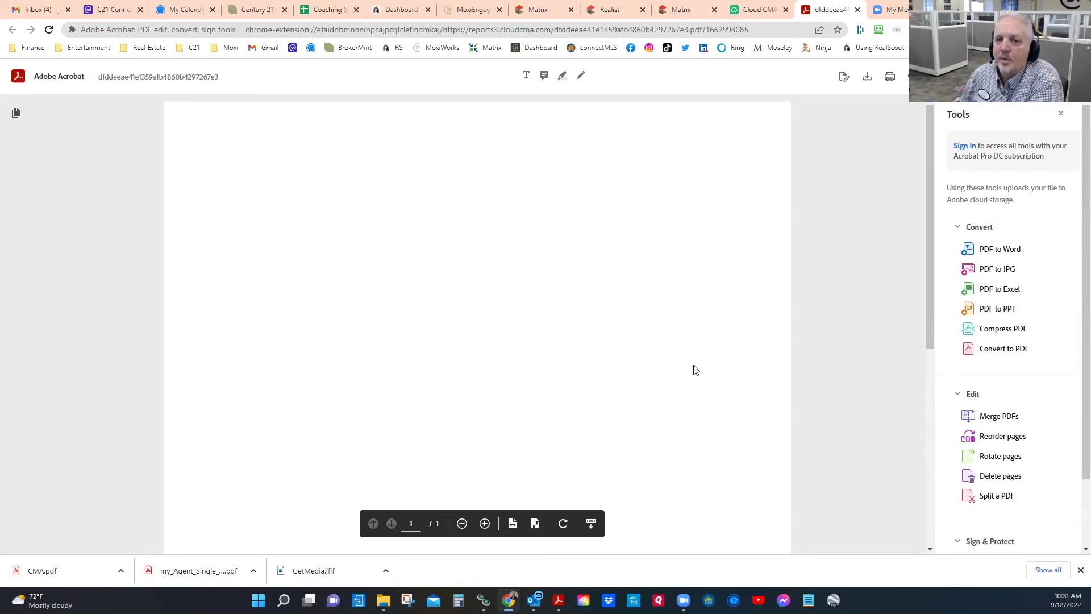
scroll(711, 377, "down", 3)
scroll(711, 384, "up", 3)
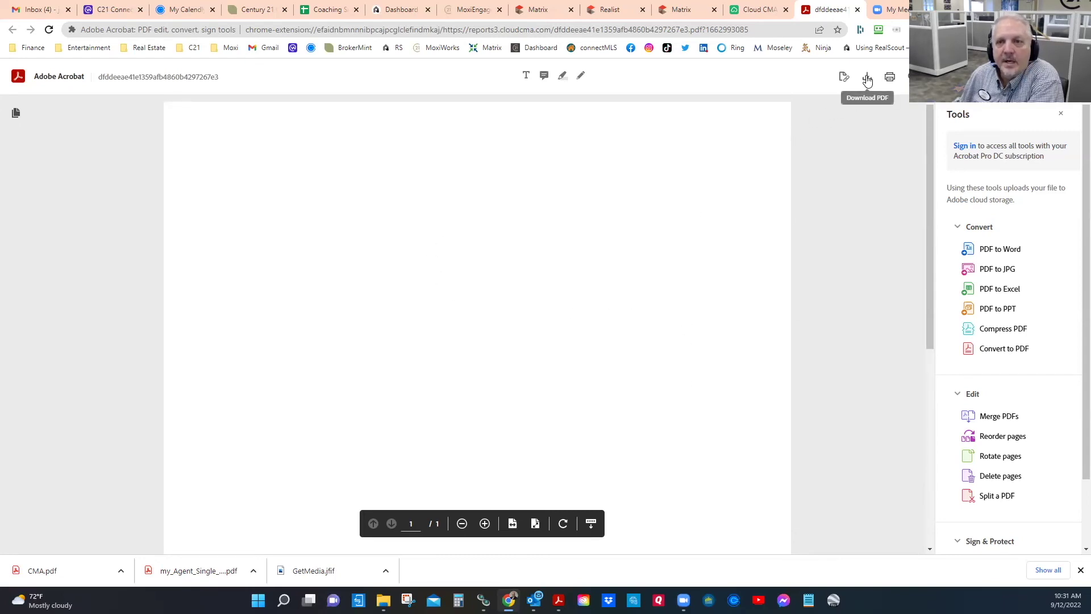
left_click(47, 29)
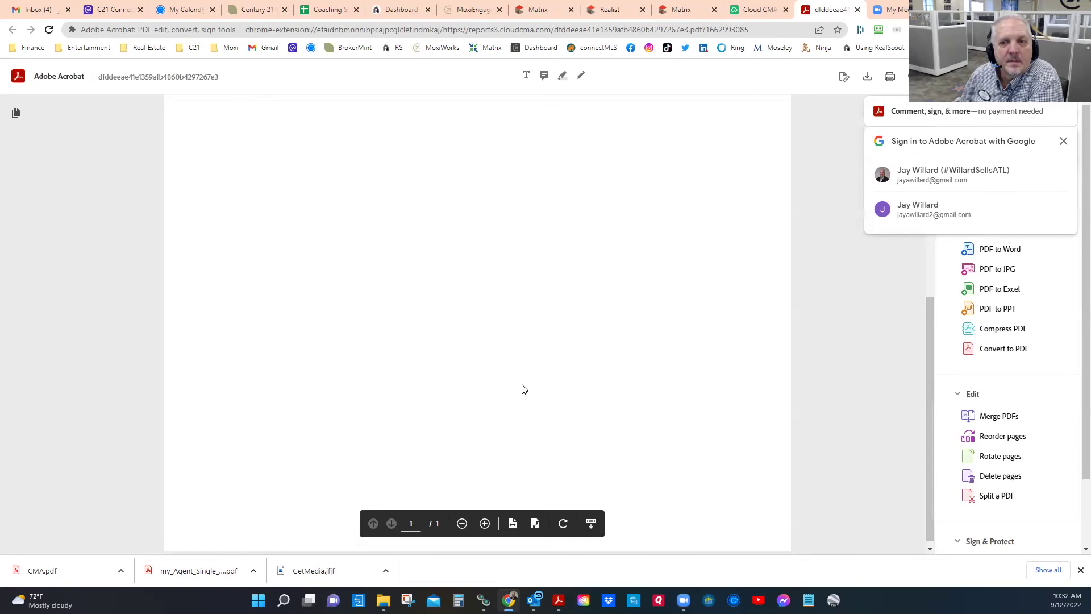
left_click(1063, 141)
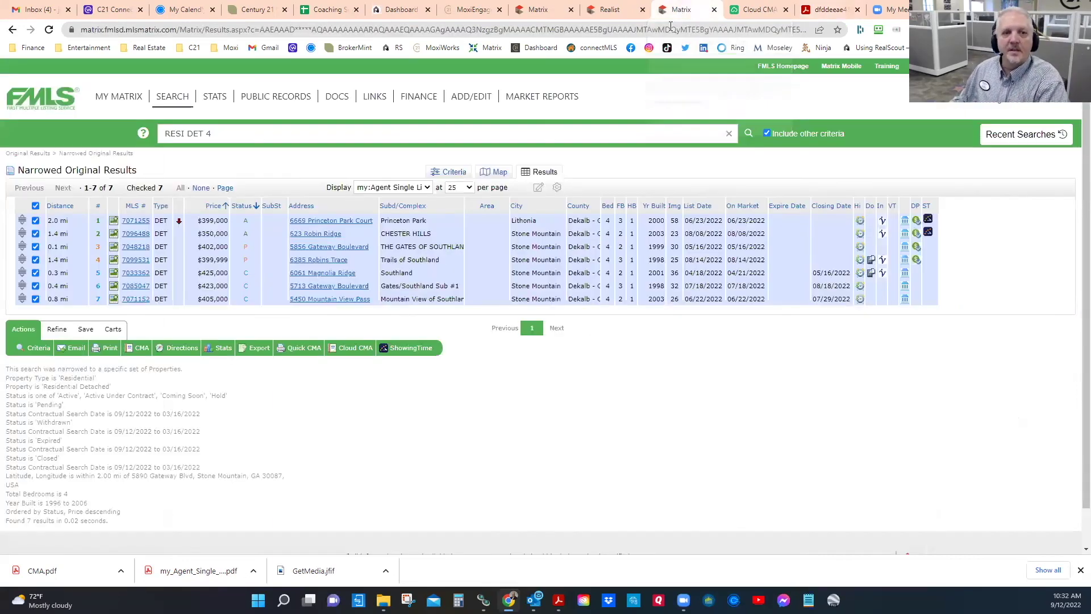
Step: Return to the published Stone Mtn CMA, view it live, and scroll through its section cards
left_click(684, 9)
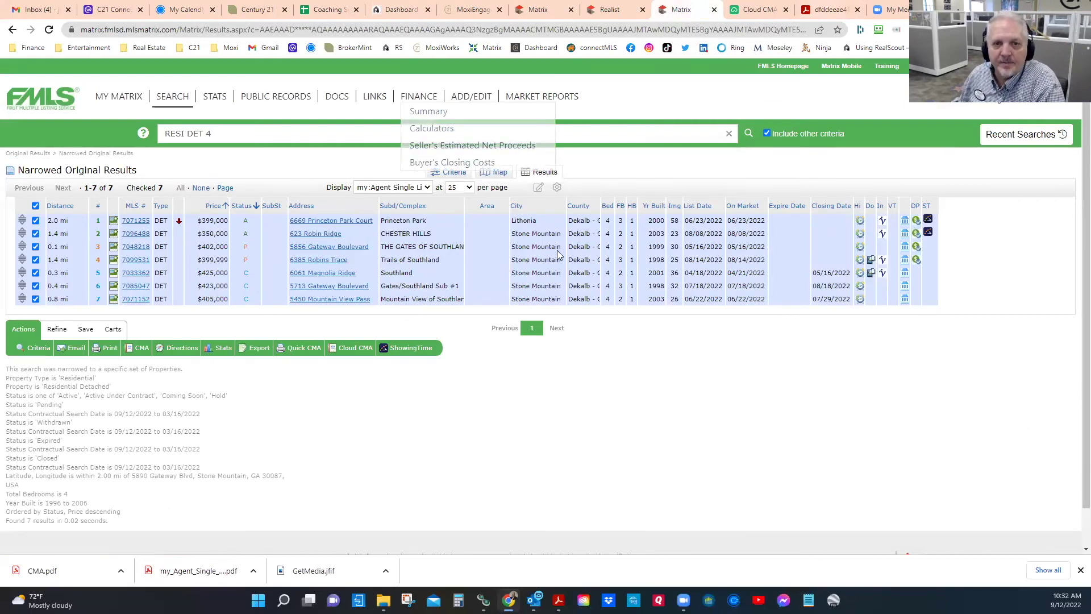
left_click(764, 13)
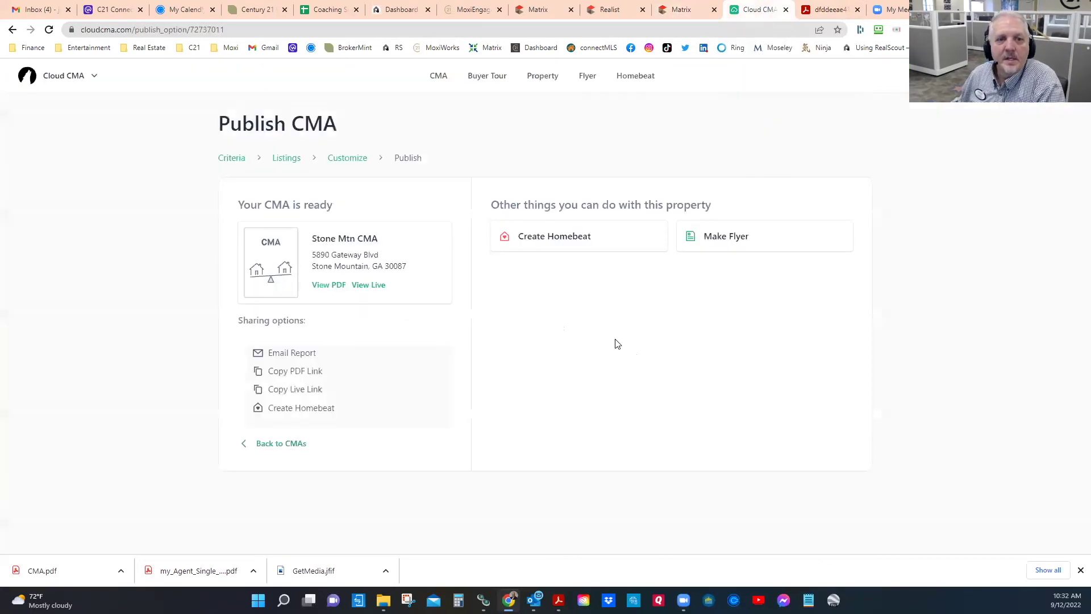
left_click(369, 284)
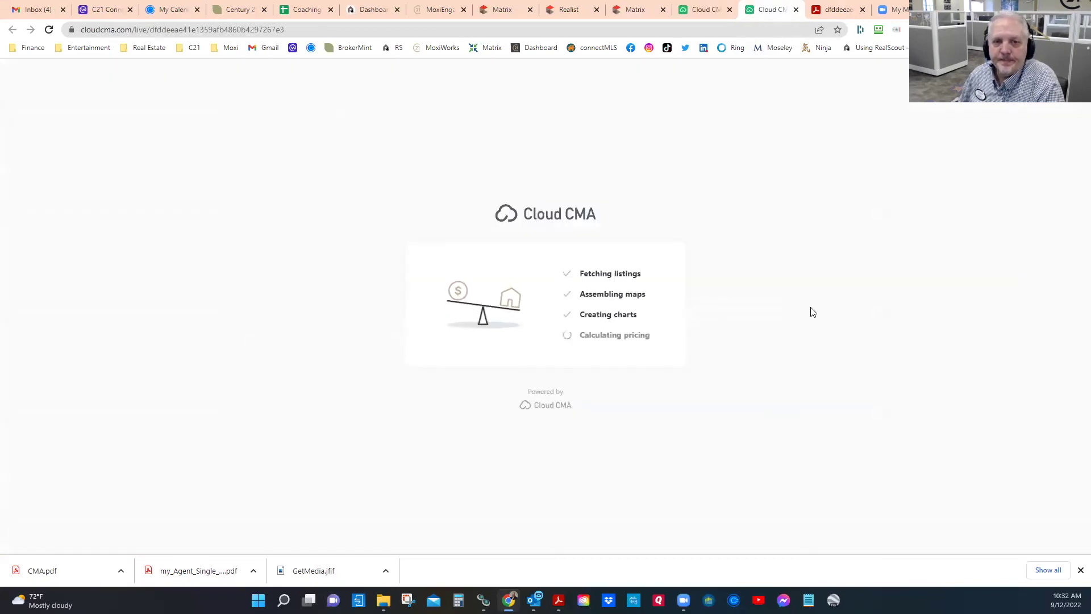
scroll(601, 278, "down", 3)
scroll(600, 278, "down", 2)
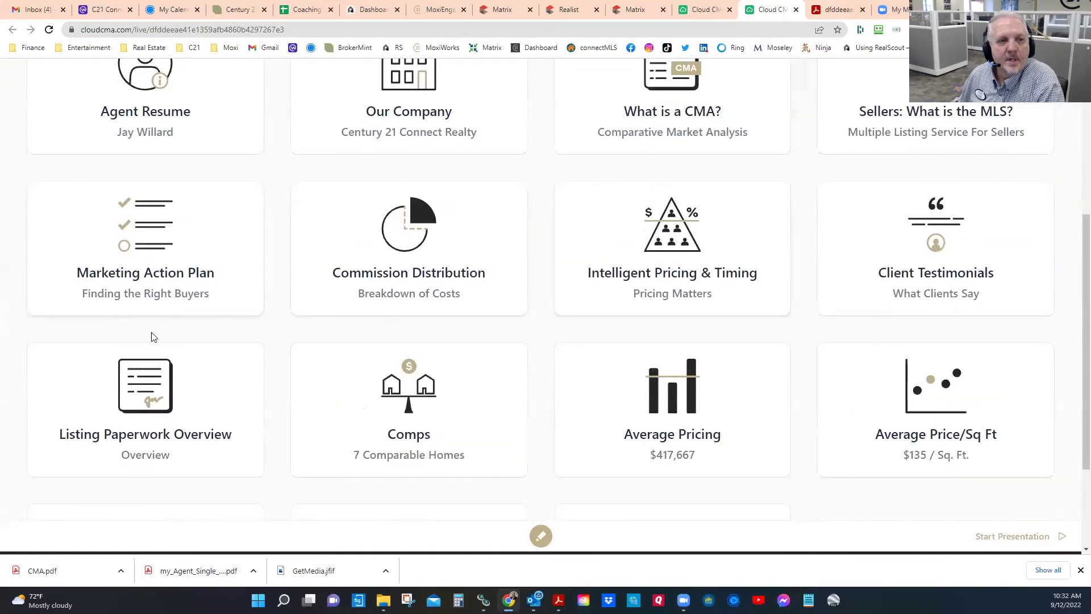
scroll(899, 304, "up", 3)
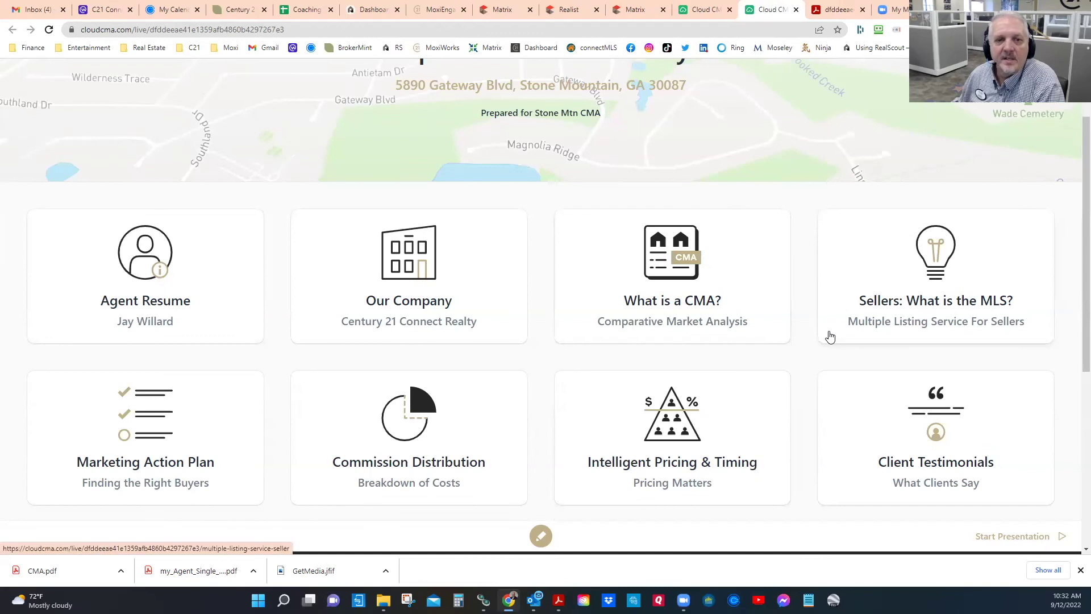
scroll(689, 304, "down", 2)
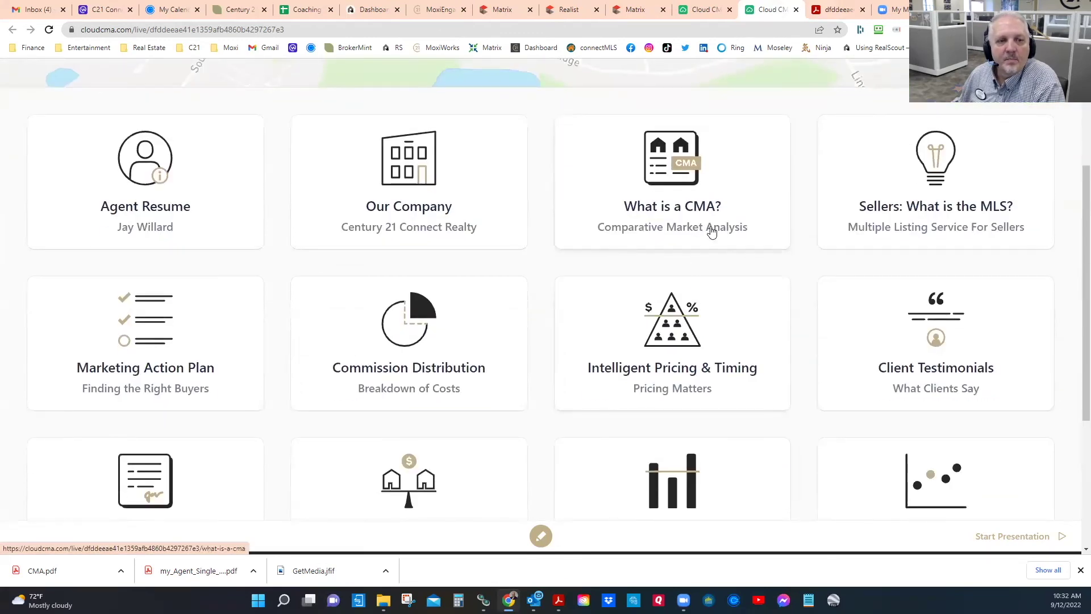
scroll(712, 230, "down", 4)
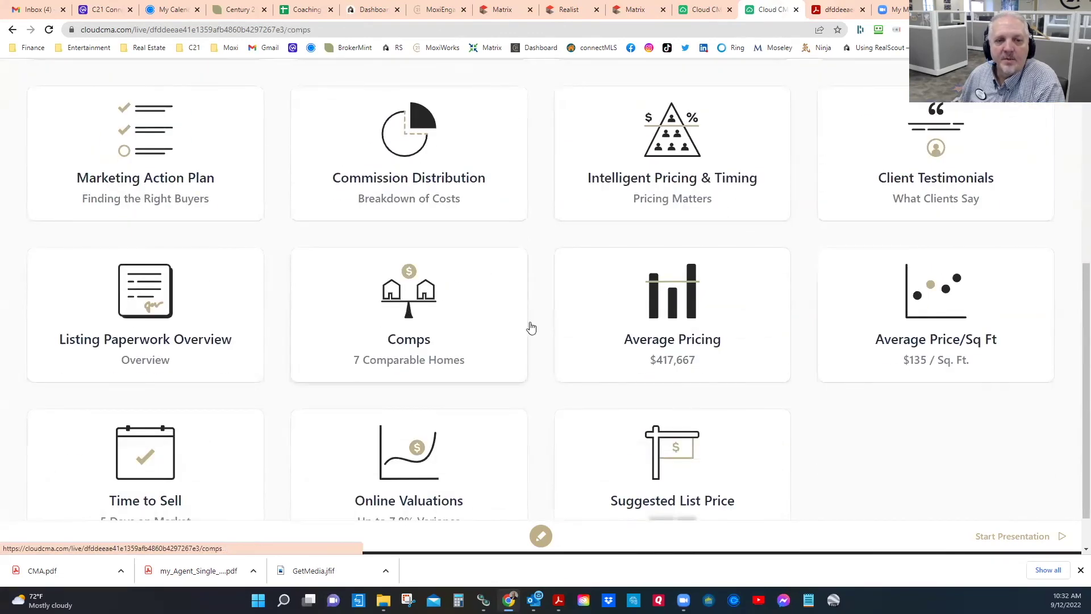
Step: Open the Comps section and highlight the subject home's Beds through Garage figures
left_click(531, 328)
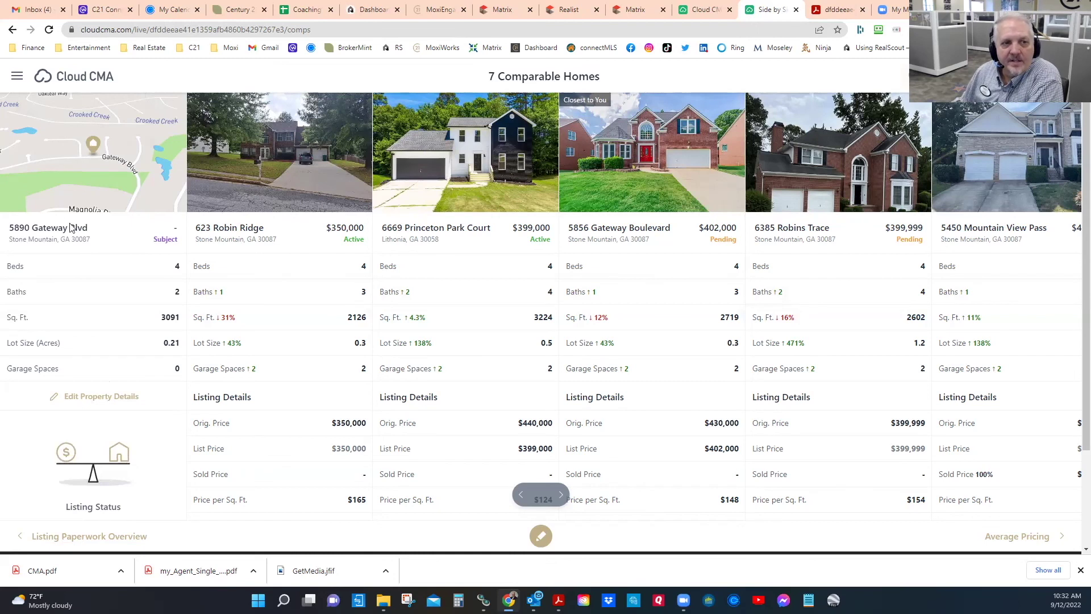
left_click_drag(81, 150, 94, 457)
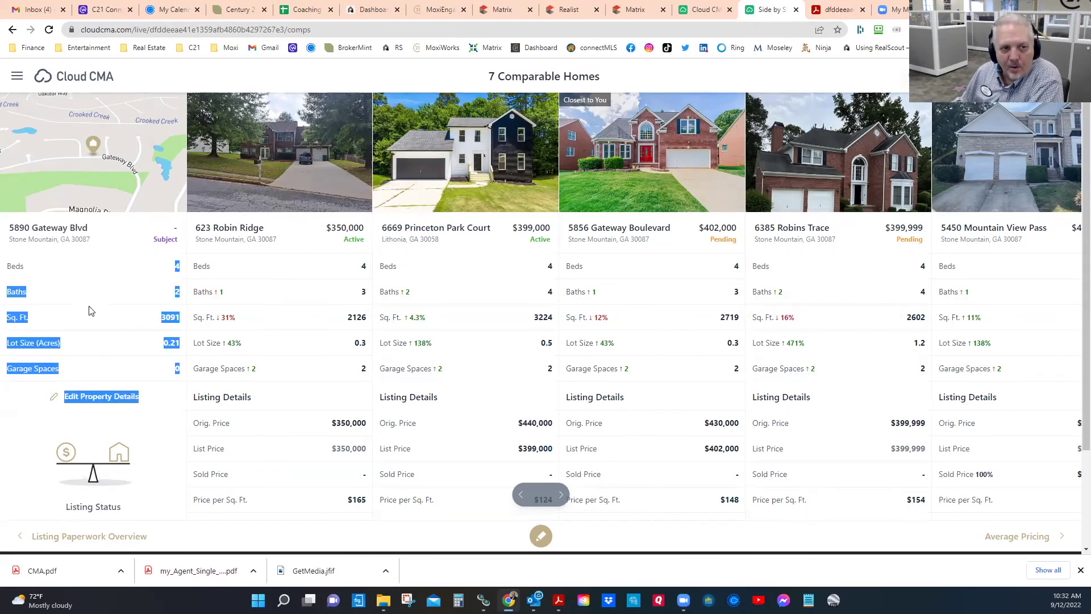
left_click(157, 323)
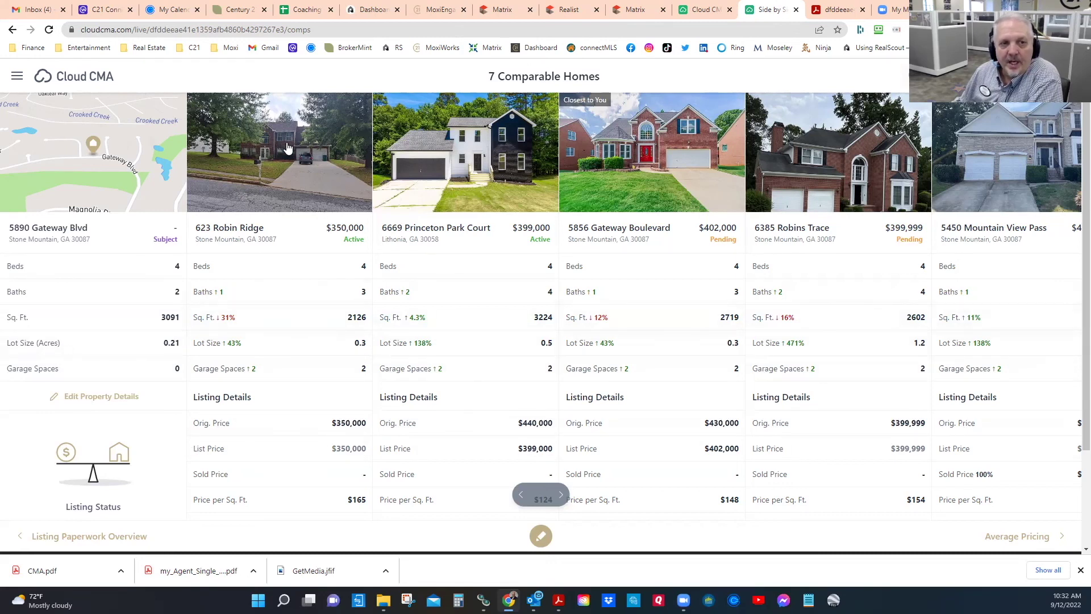
left_click(257, 171)
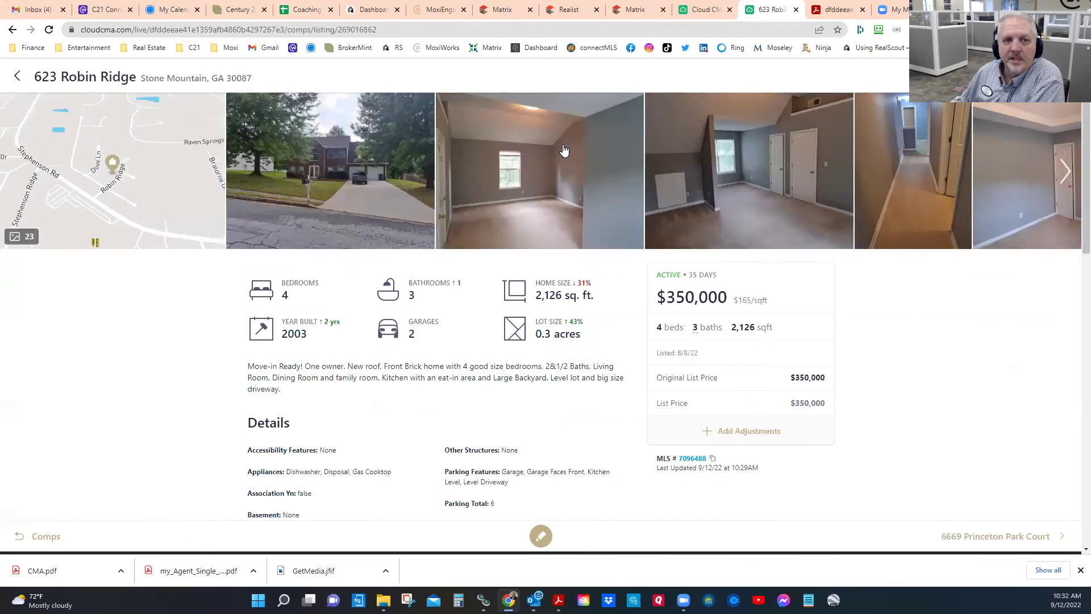
left_click(564, 159)
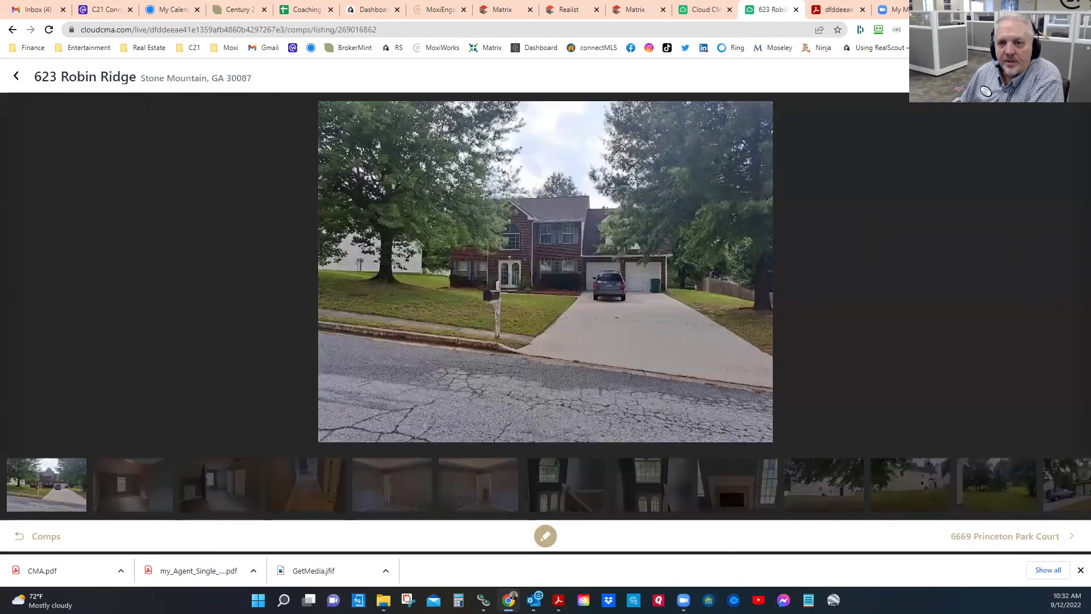
left_click(1076, 272)
left_click(1077, 272)
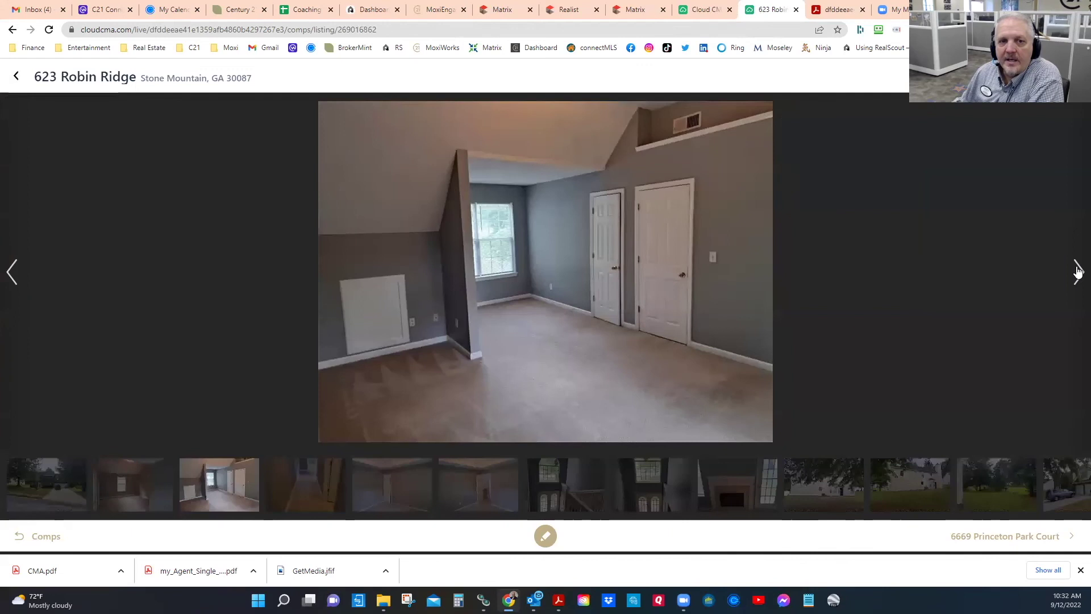
left_click(1077, 271)
left_click(1078, 272)
left_click(1007, 540)
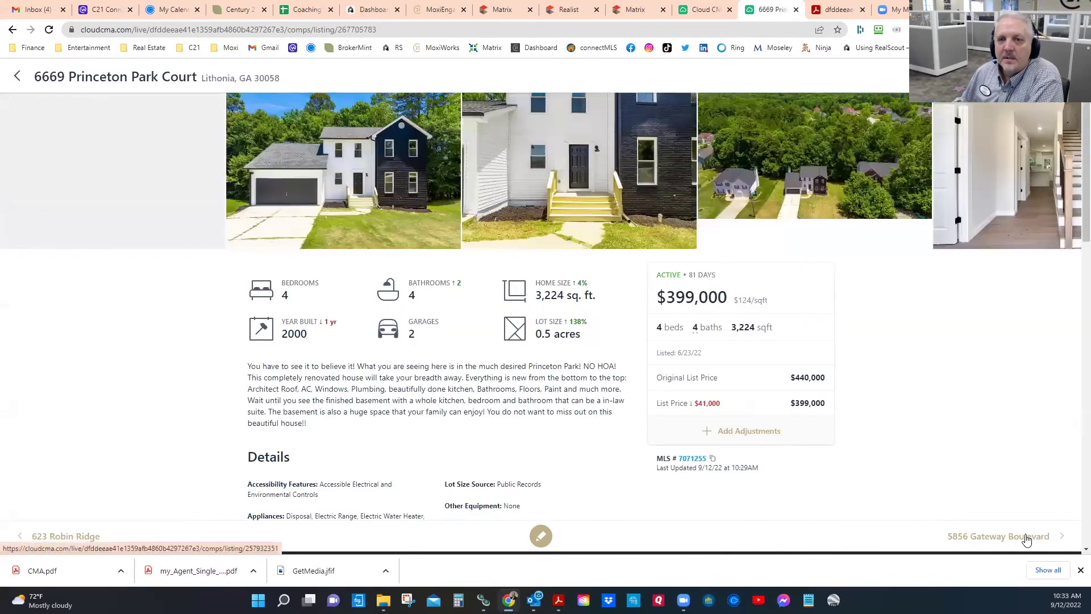
left_click(1026, 536)
left_click(900, 190)
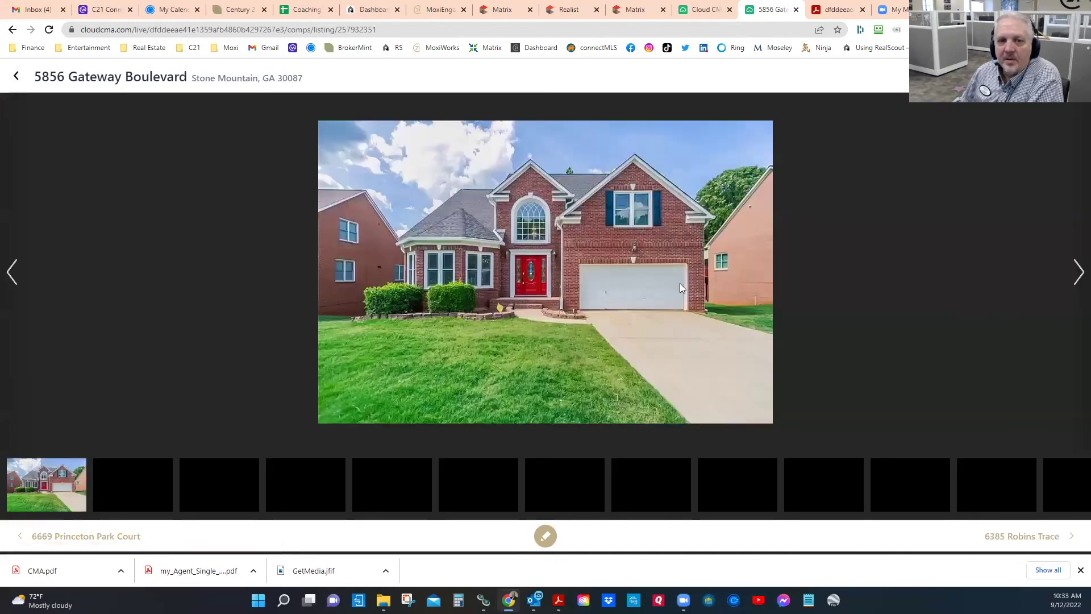
left_click(1078, 273)
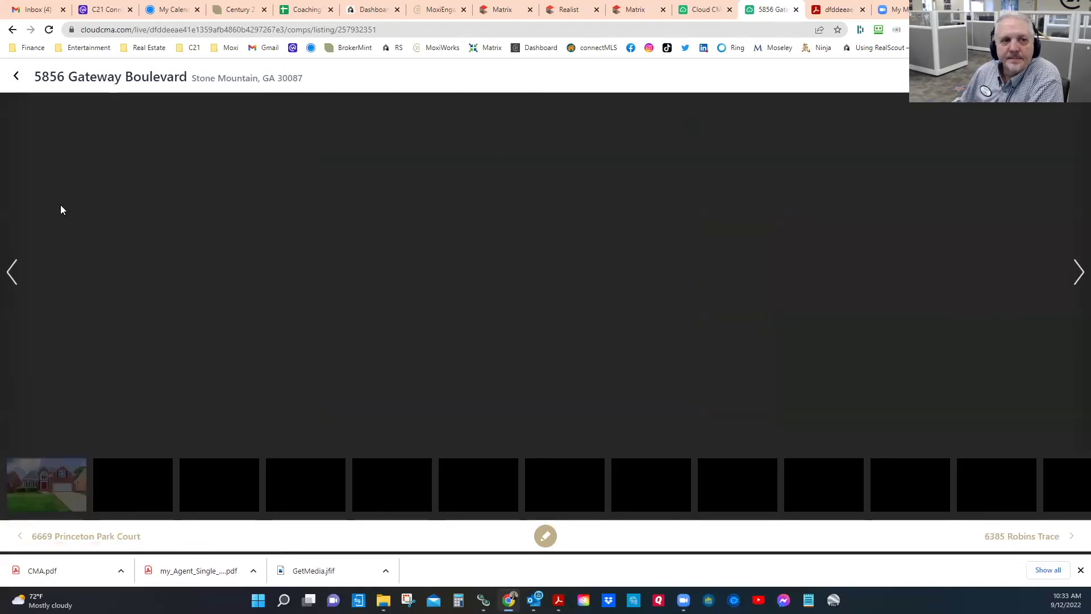
left_click(16, 78)
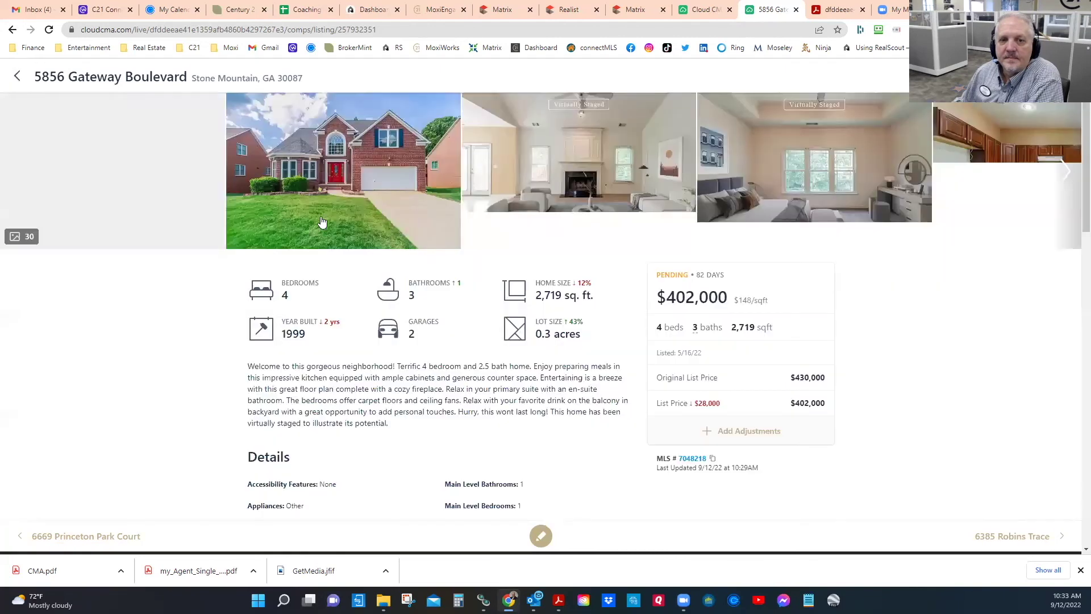
scroll(577, 358, "down", 9)
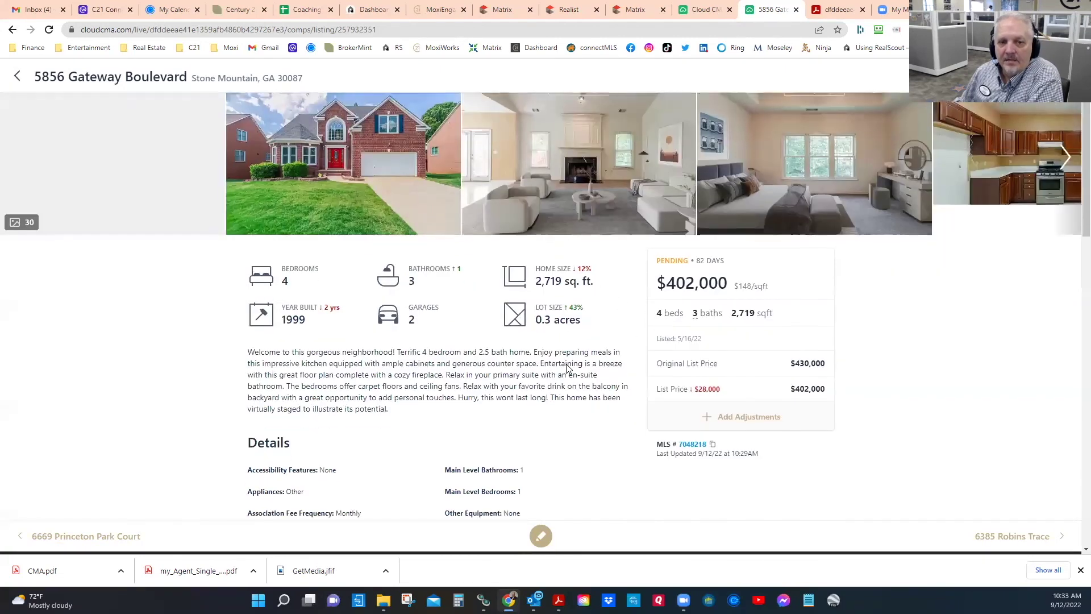
scroll(586, 375, "up", 9)
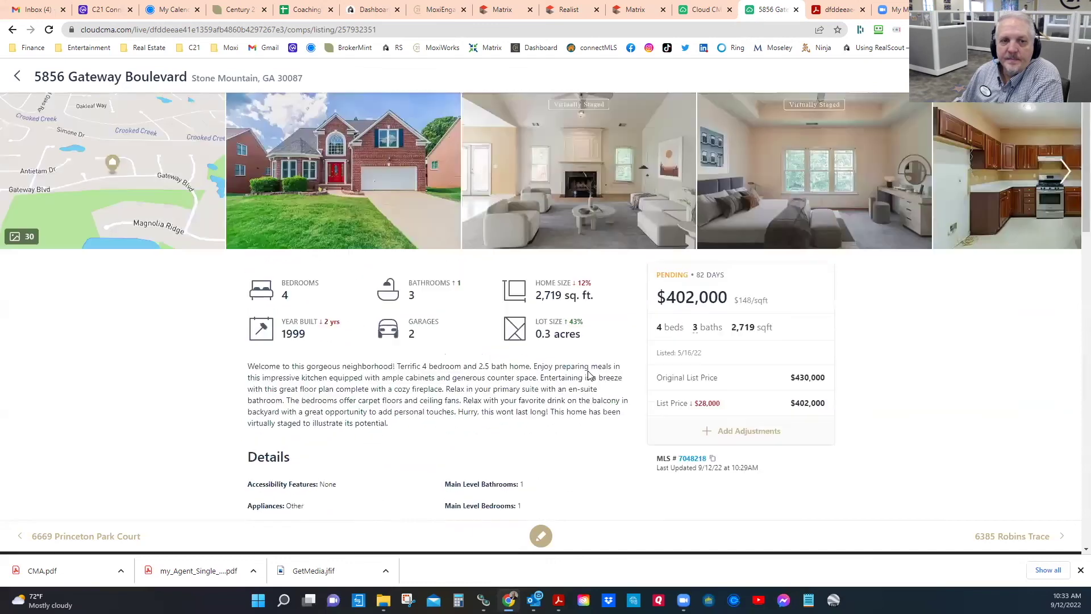